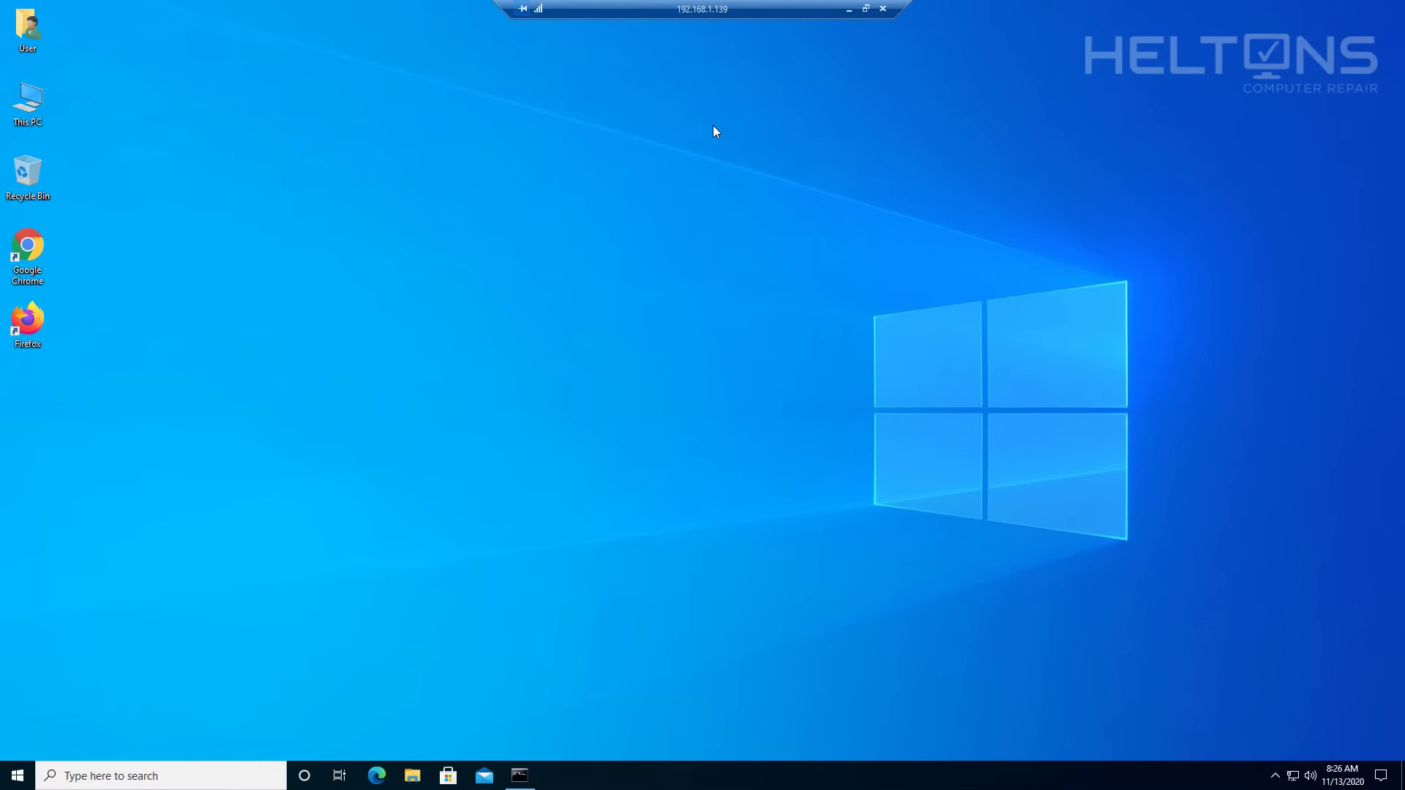
# Disconnect the remote session and sign back in locally with the account password.
pyautogui.click(884, 9)
pyautogui.click(742, 425)
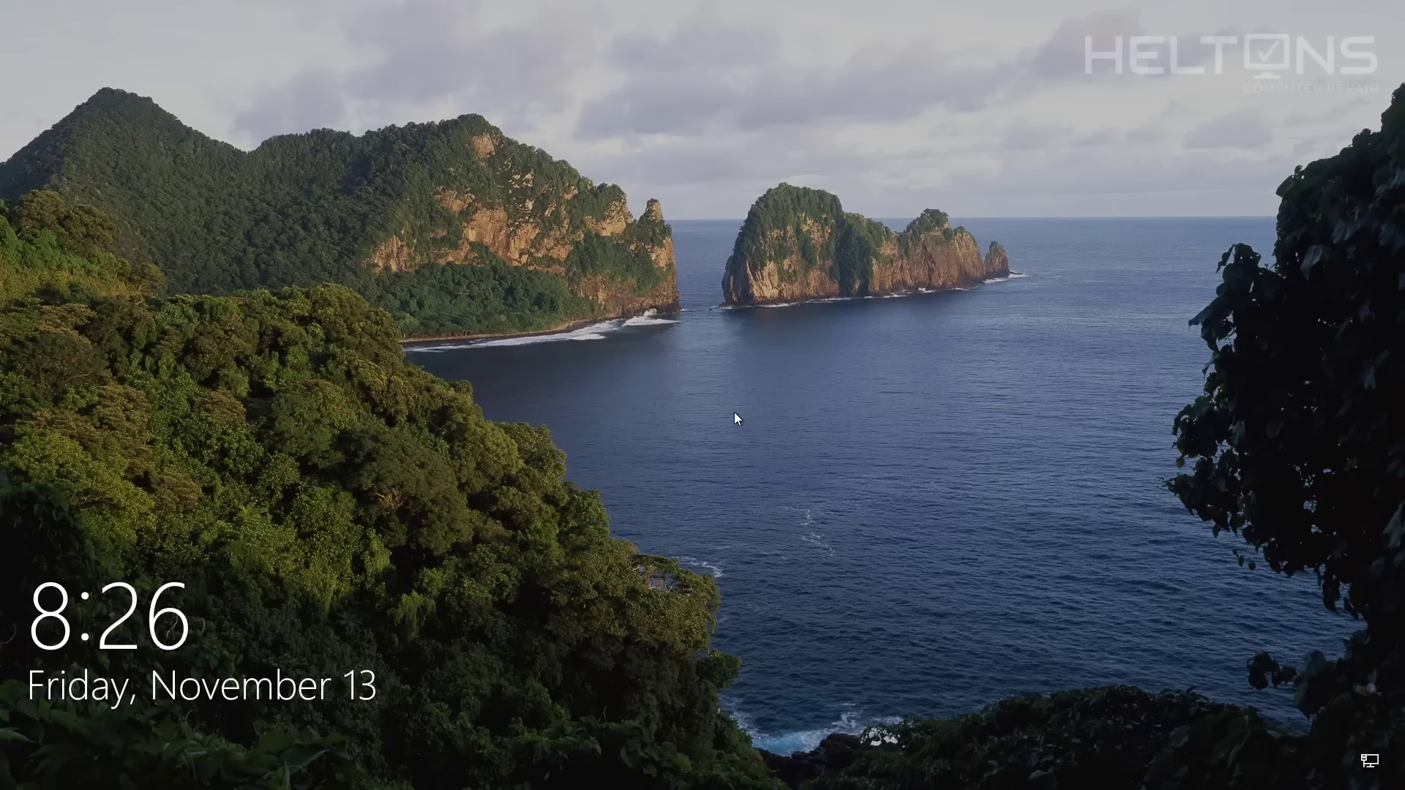
pyautogui.click(733, 410)
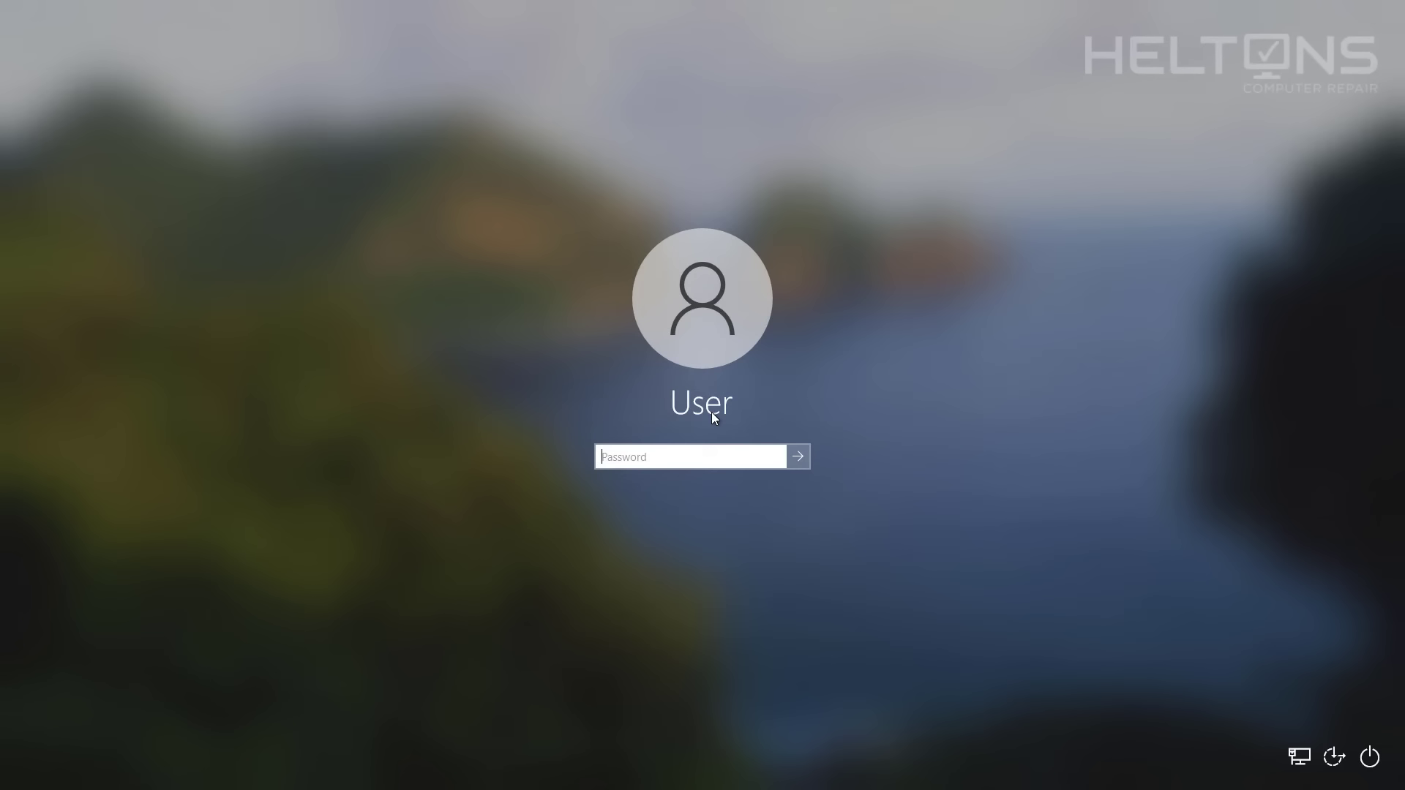
pyautogui.write('*********')
pyautogui.press('Return')
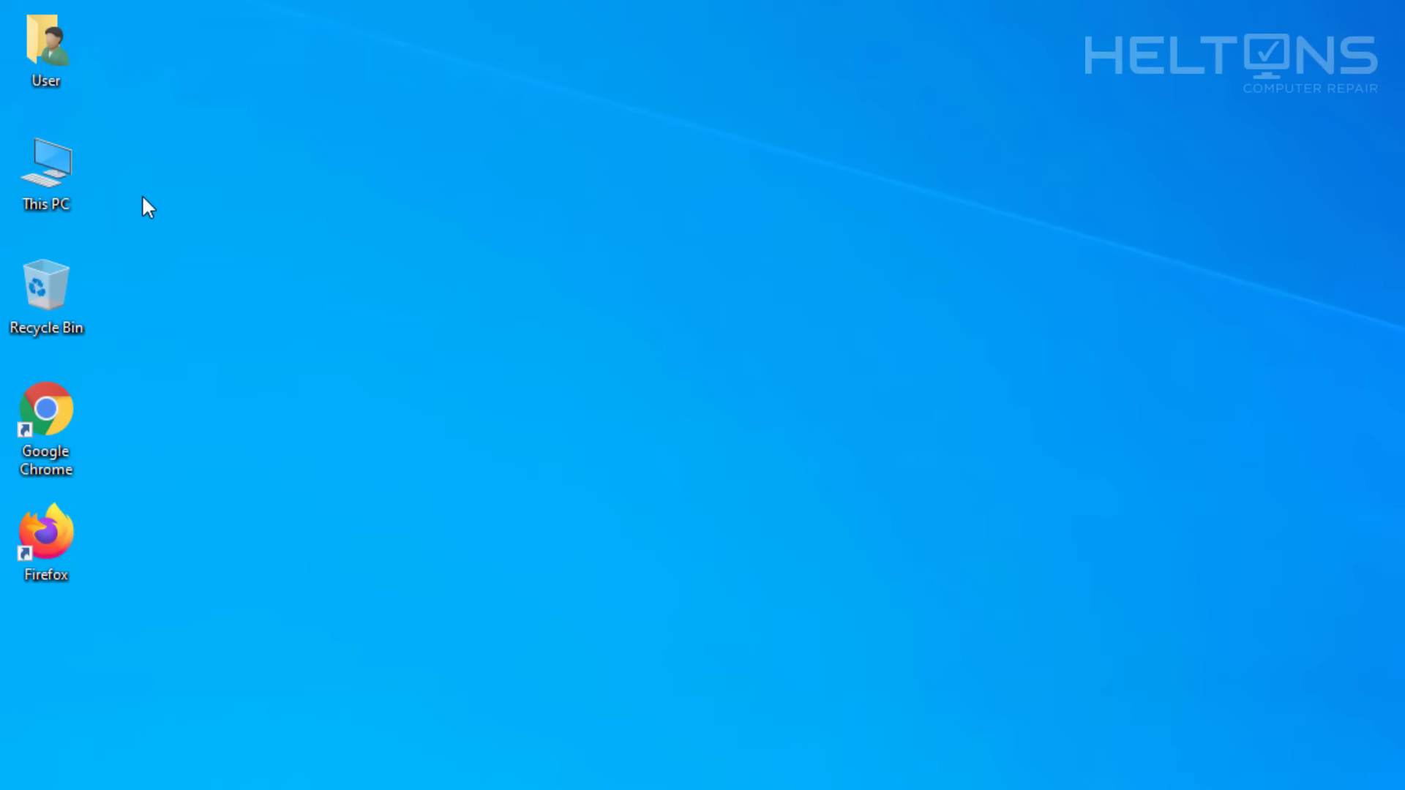
# Check the full computer name DESKTOP-BS1UTGL in System Properties, then close it unchanged.
pyautogui.rightClick(68, 159)
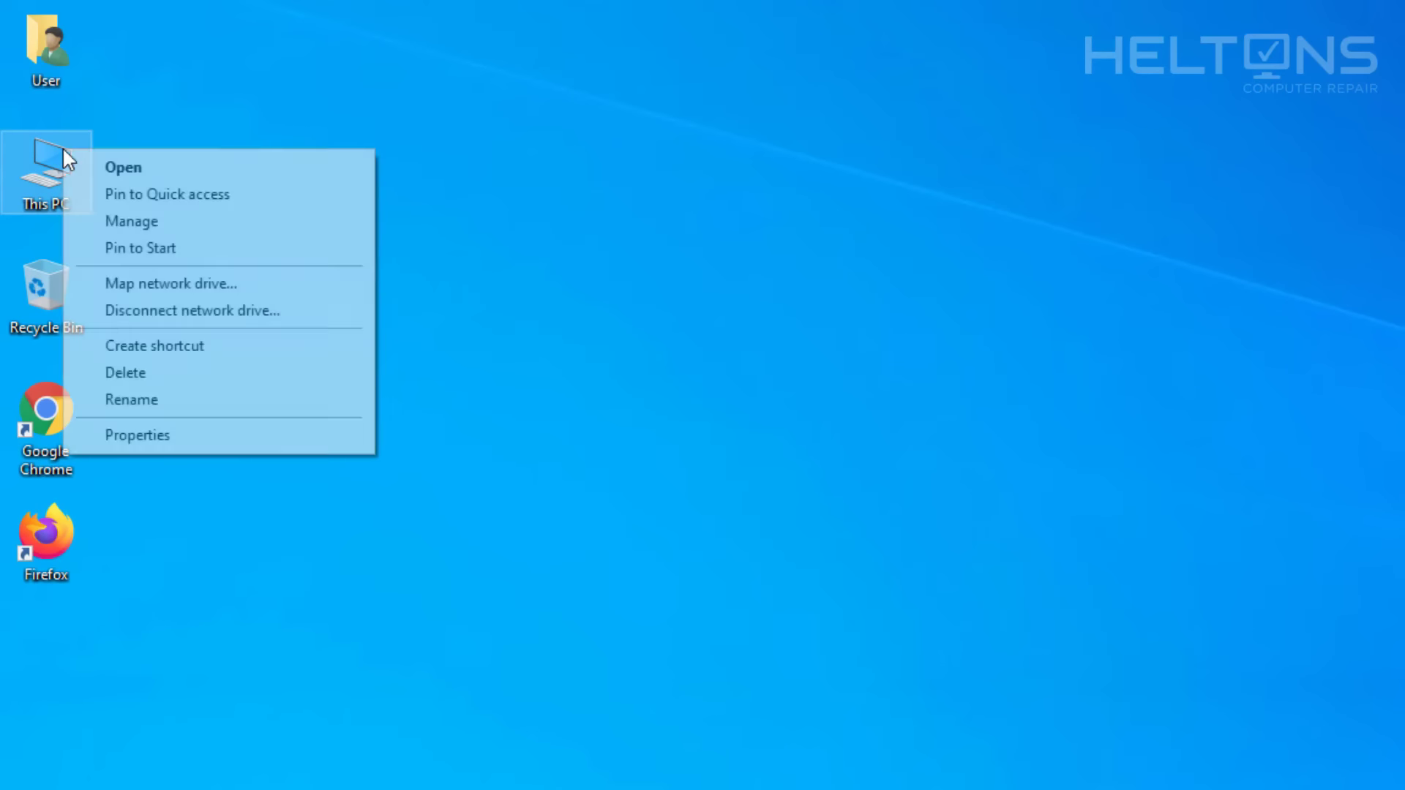
pyautogui.click(158, 433)
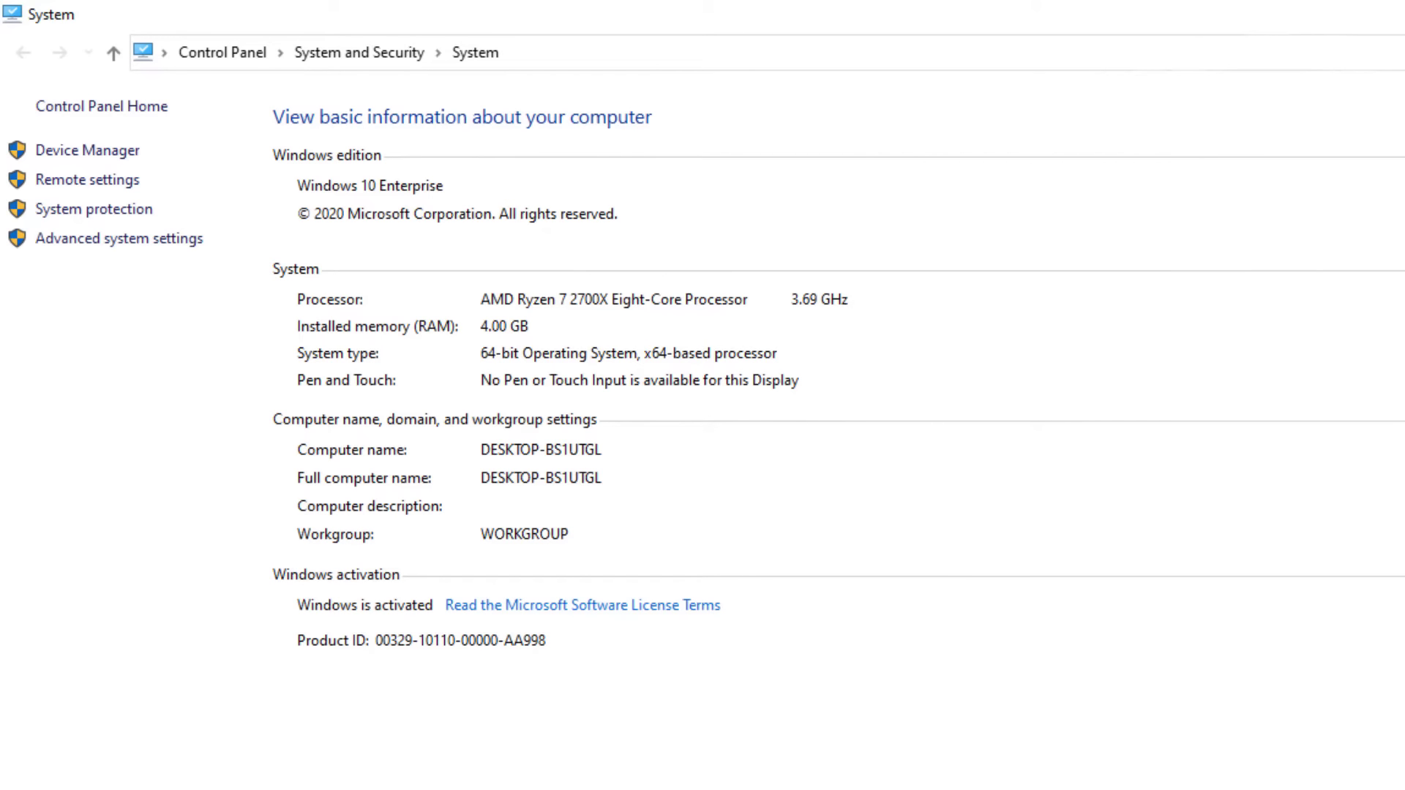
pyautogui.click(1402, 450)
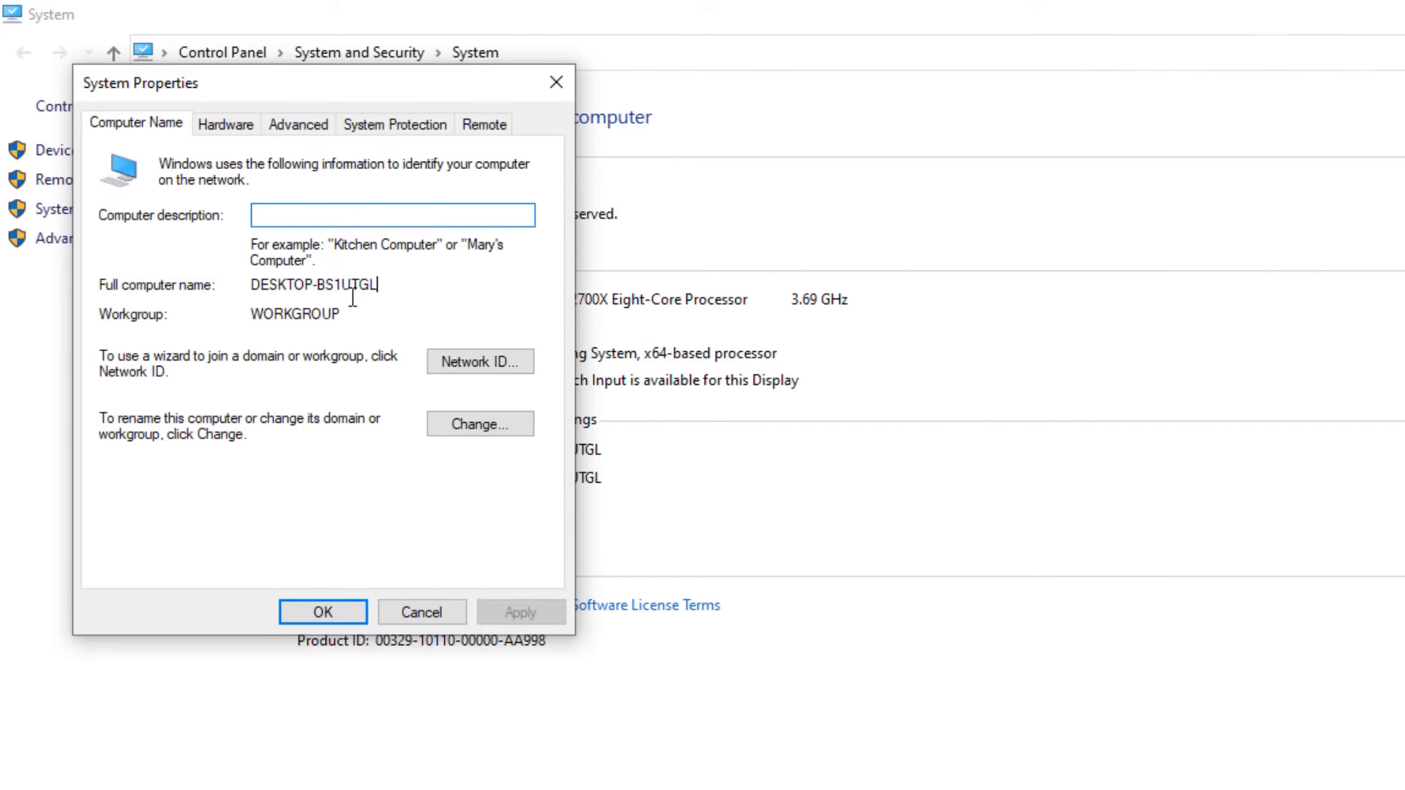
pyautogui.moveTo(378, 286); pyautogui.dragTo(251, 292)
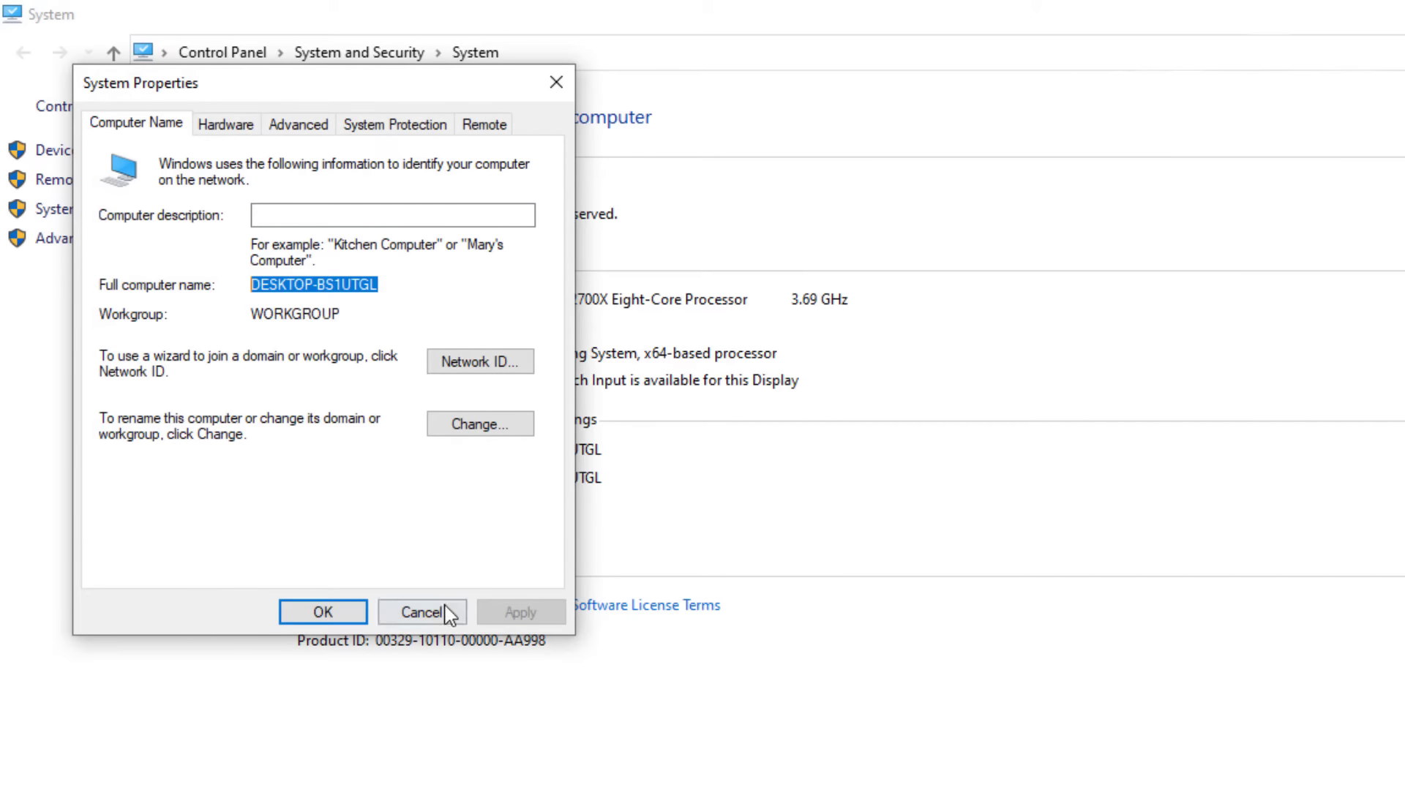
pyautogui.moveTo(449, 613); pyautogui.dragTo(479, 557)
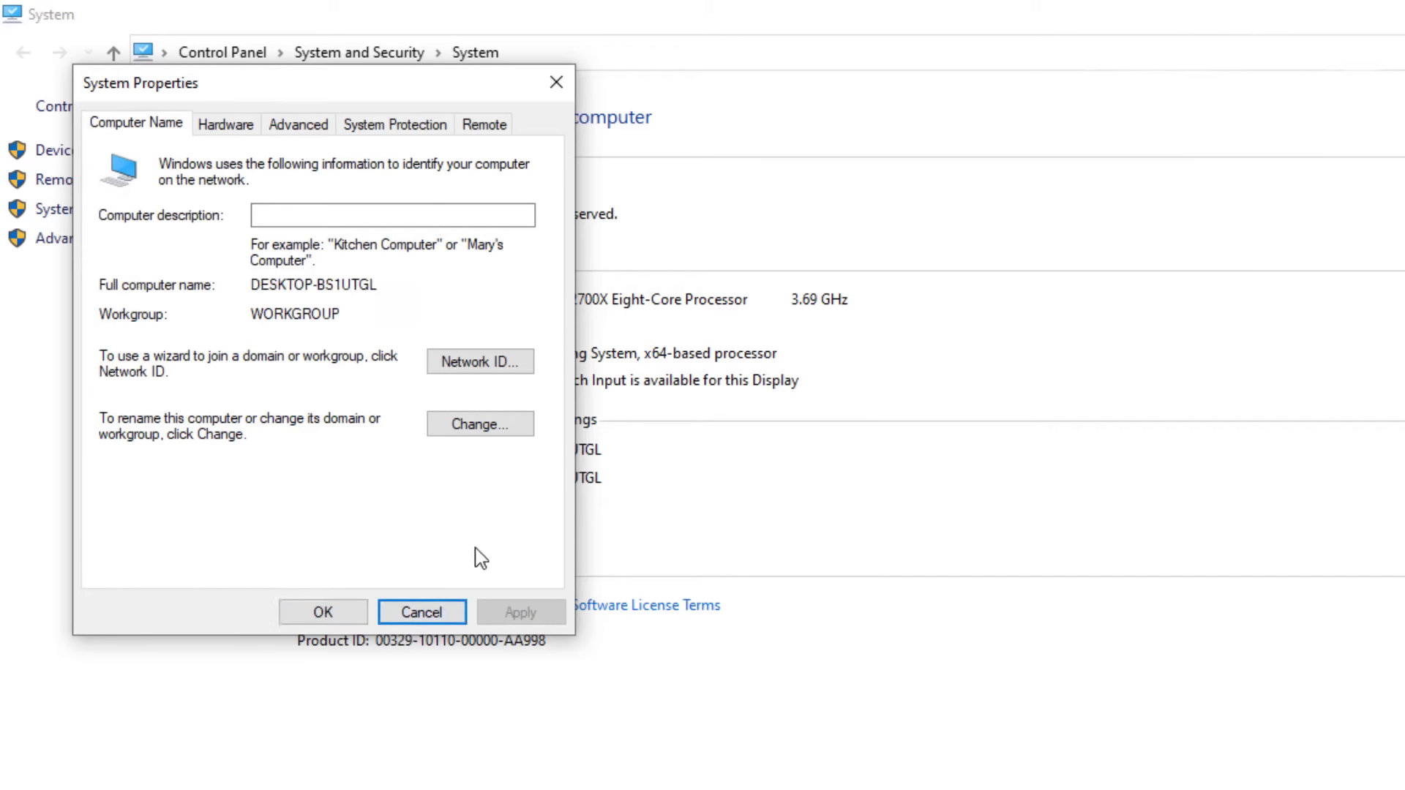
pyautogui.click(476, 430)
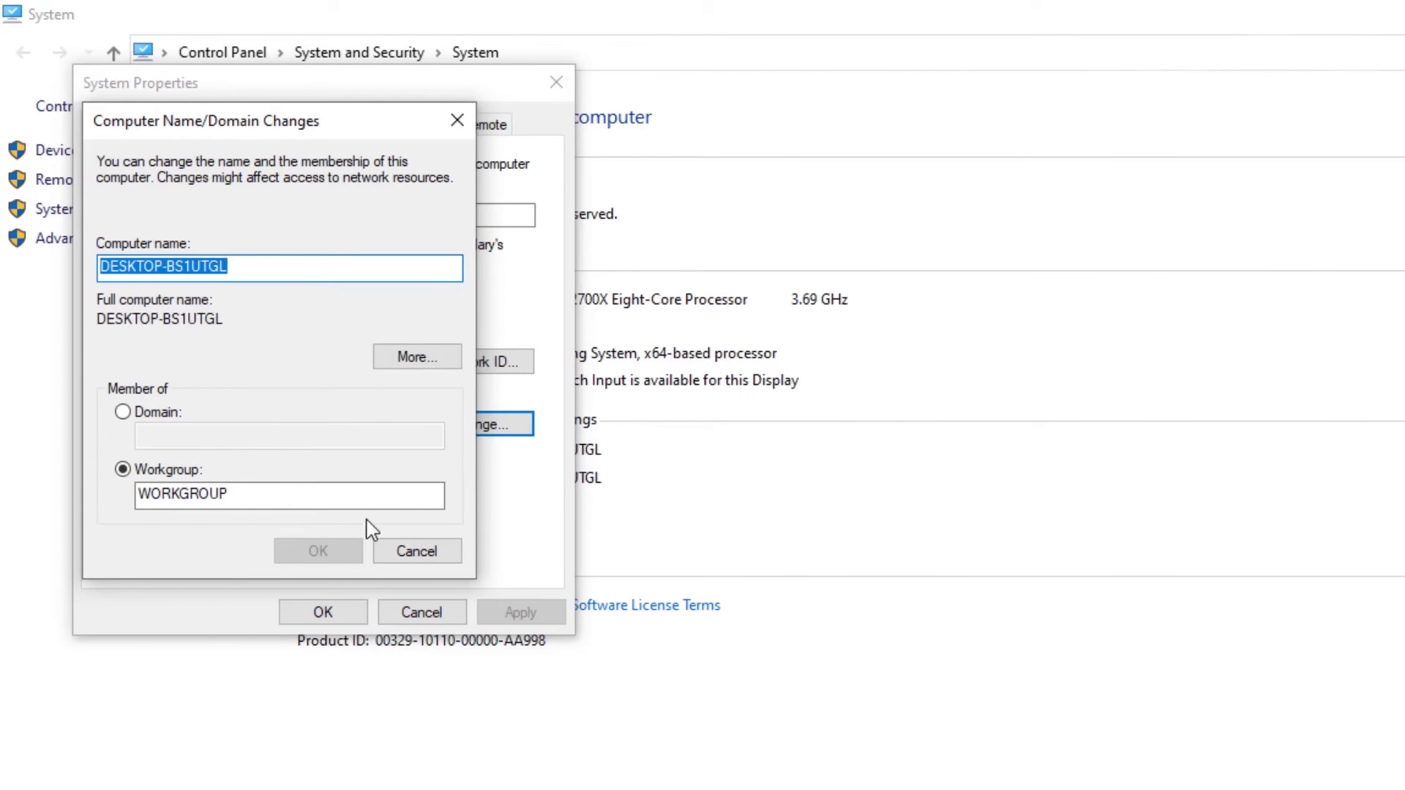
pyautogui.click(415, 551)
pyautogui.click(418, 612)
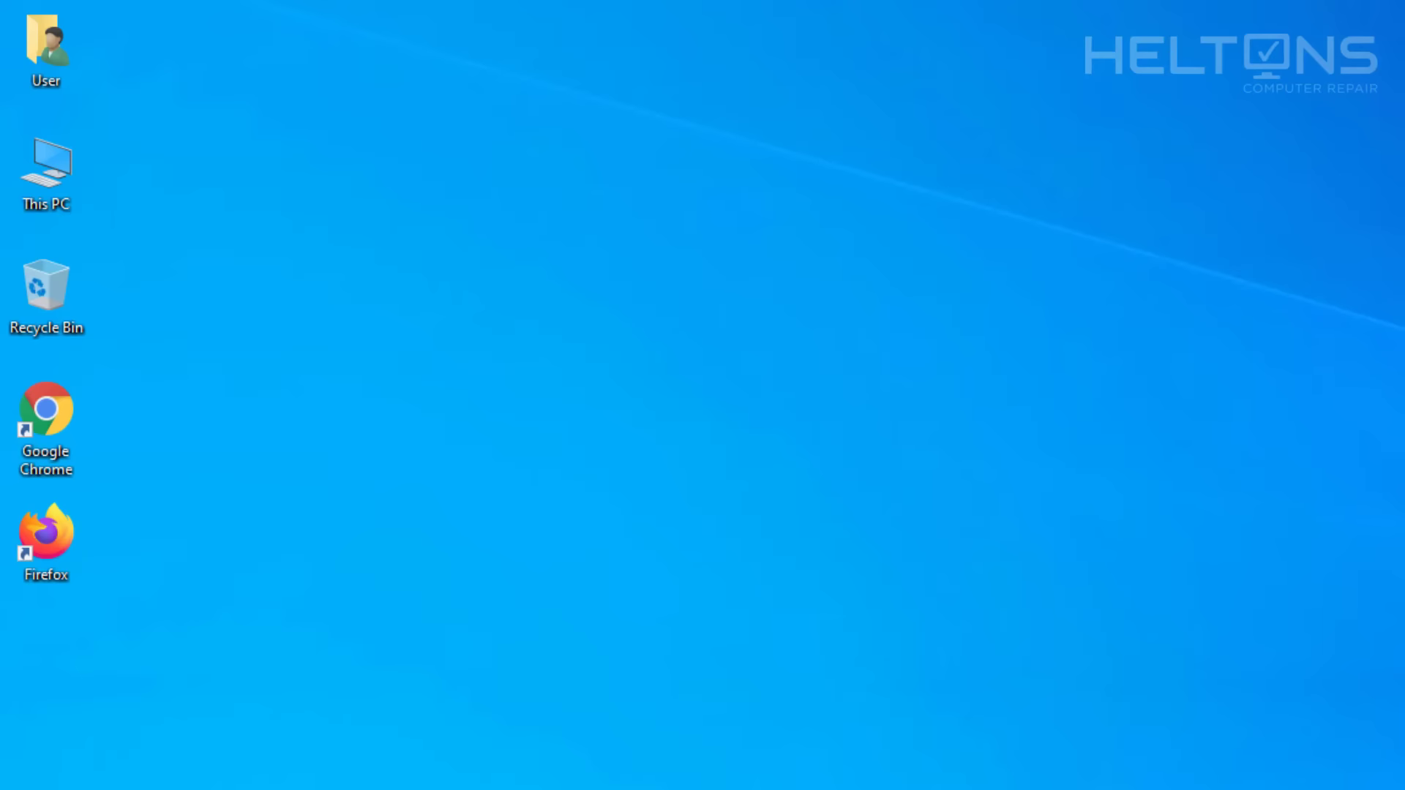
# Connect with Remote Desktop Connection to DESKTOP-BS1UTGL, entering credentials and accepting the certificate warning.
pyautogui.press('super')
pyautogui.write('remote')
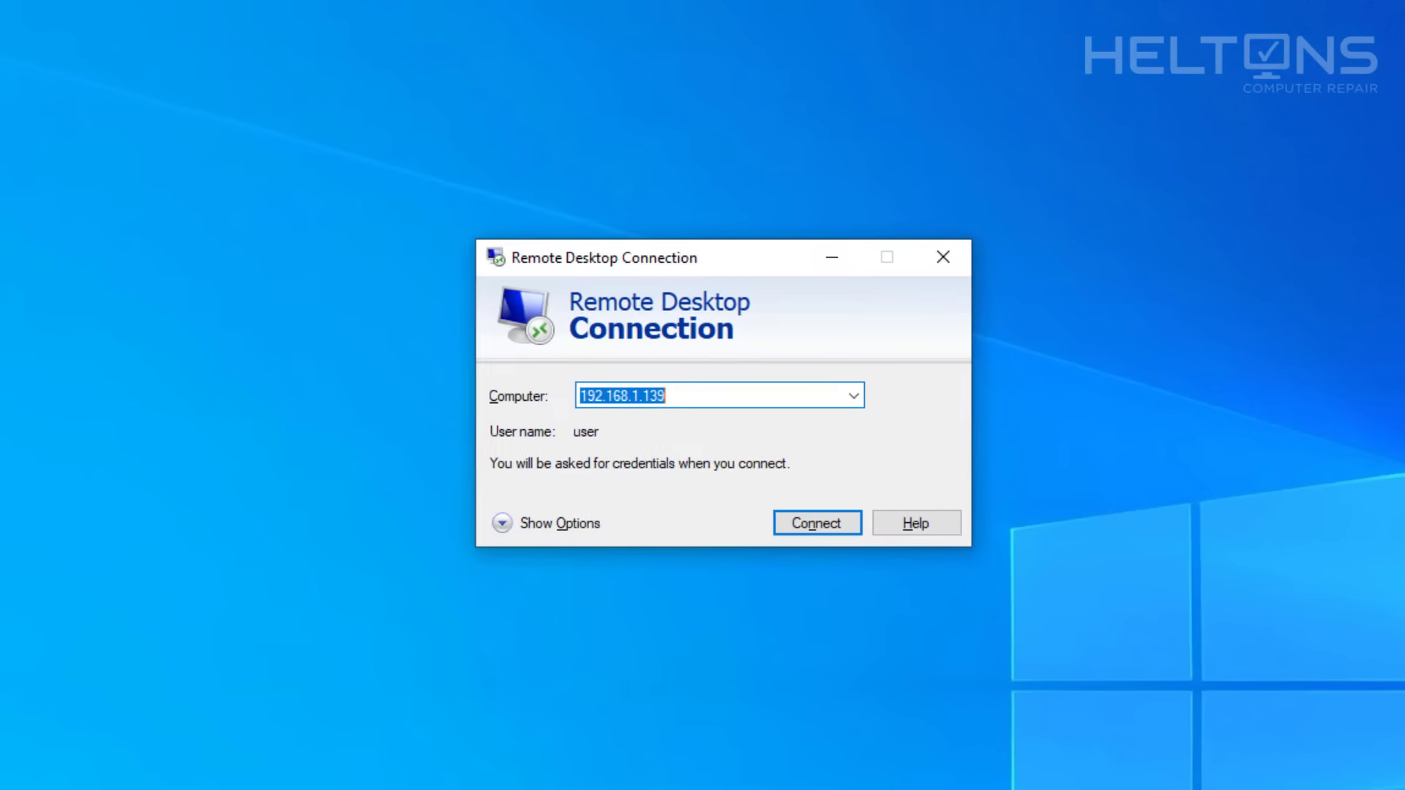
pyautogui.write('DESKTOP-BS1UTGL')
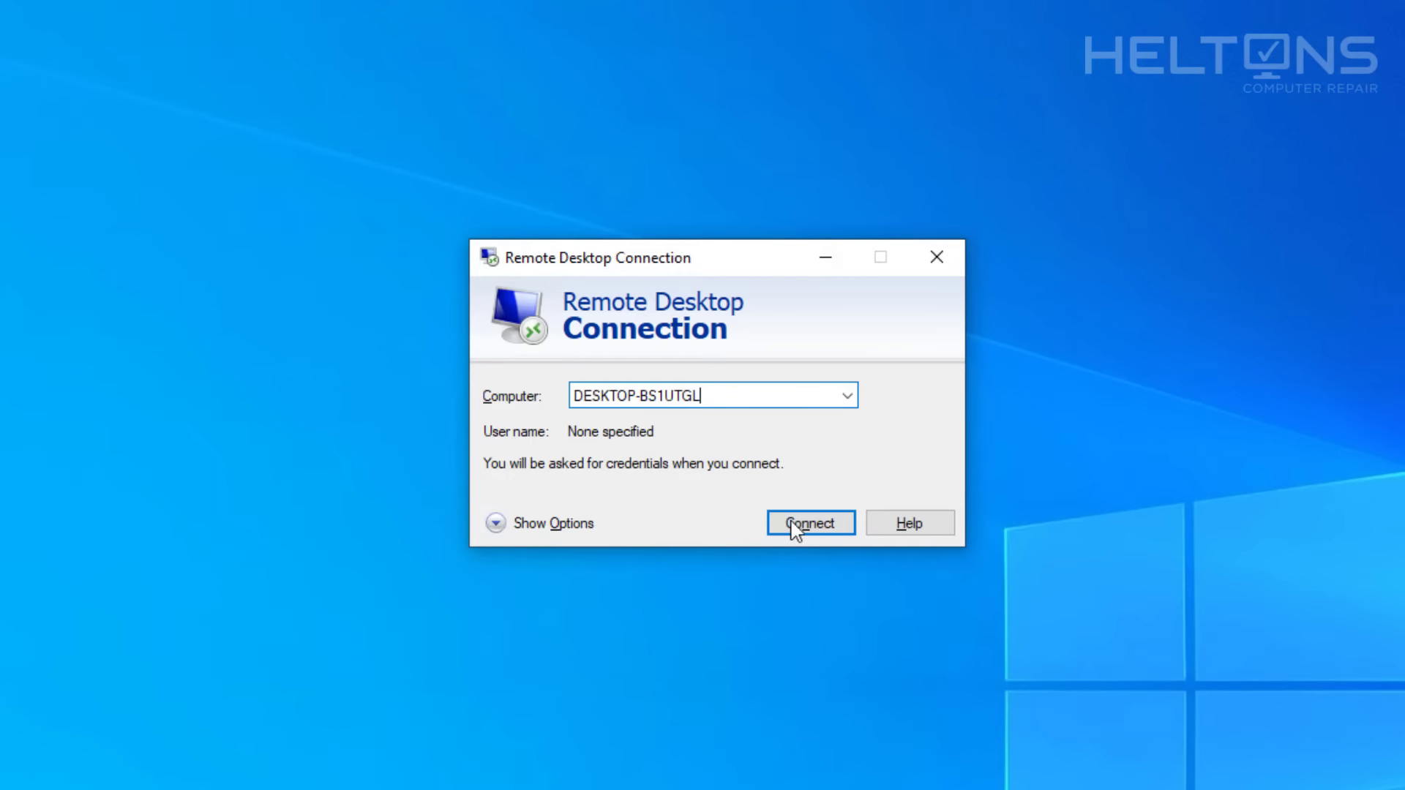
pyautogui.click(794, 525)
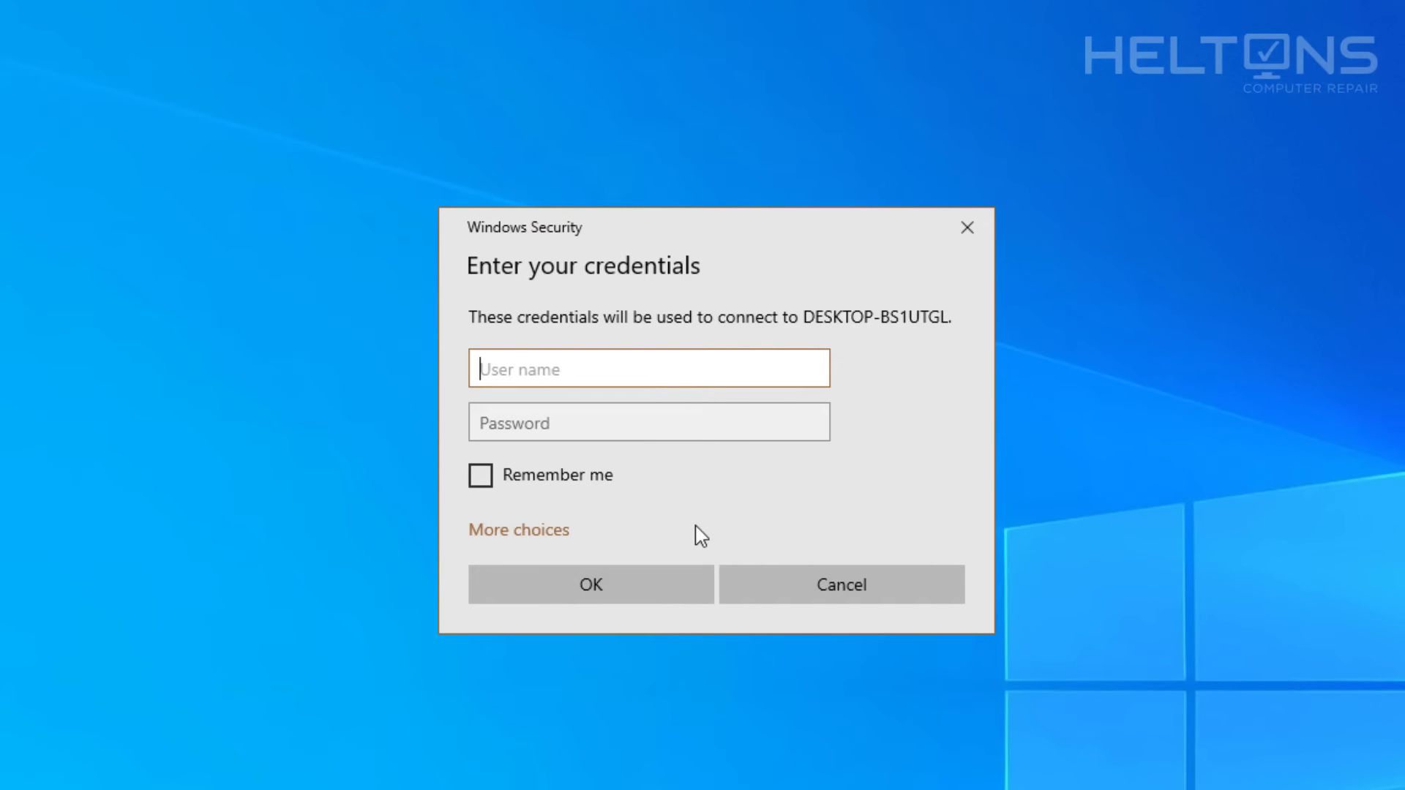
pyautogui.write('user')
pyautogui.press('Tab')
pyautogui.write('***')
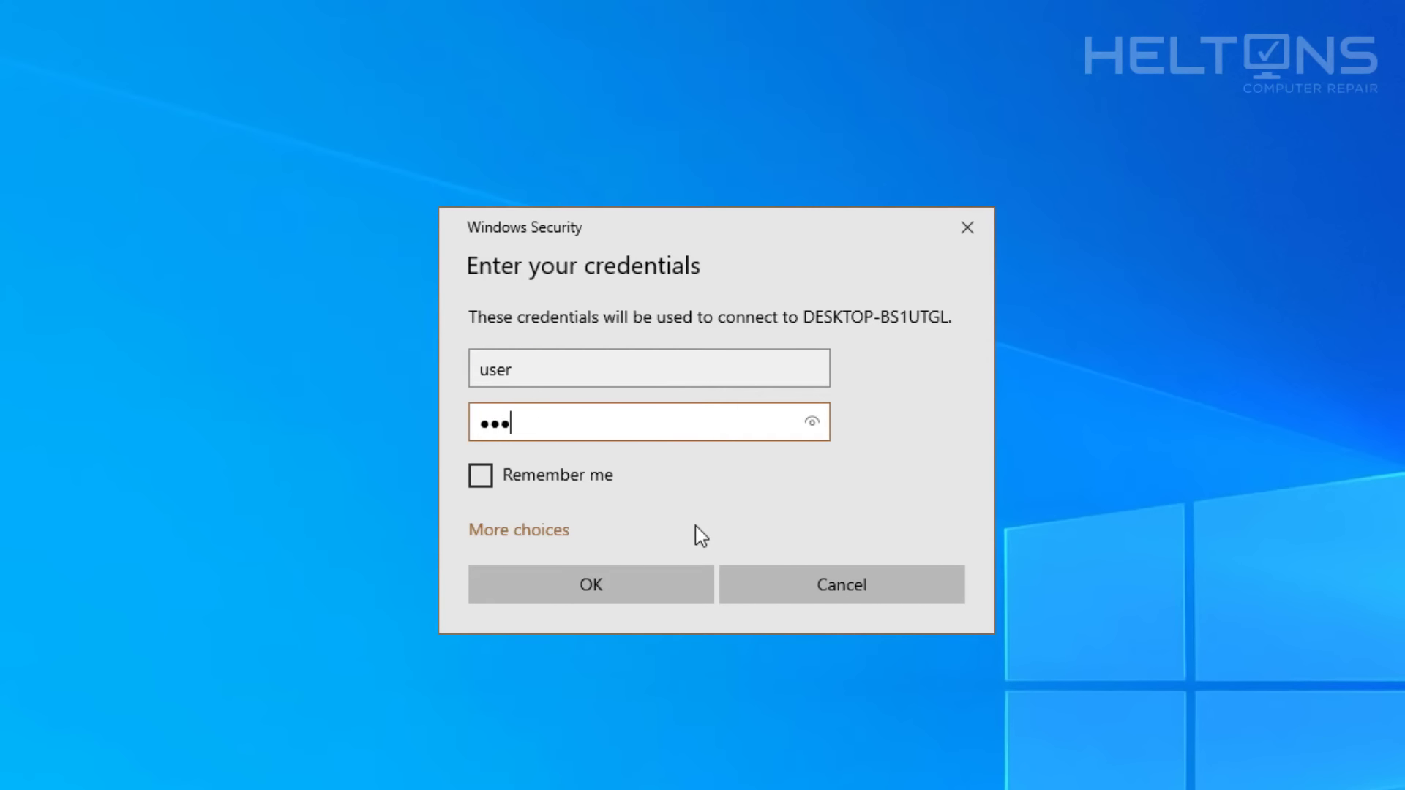
pyautogui.write('********')
pyautogui.press('Return')
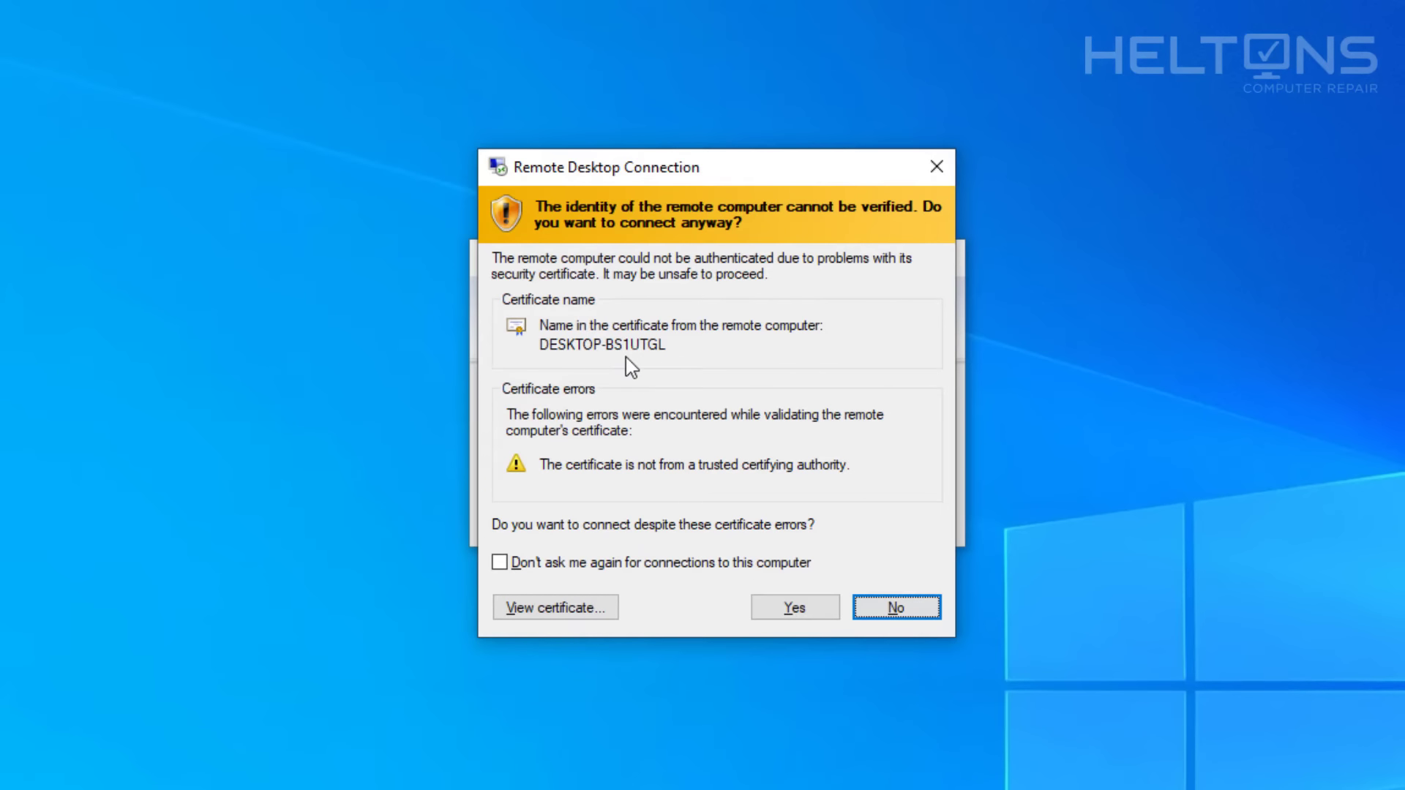
pyautogui.click(795, 607)
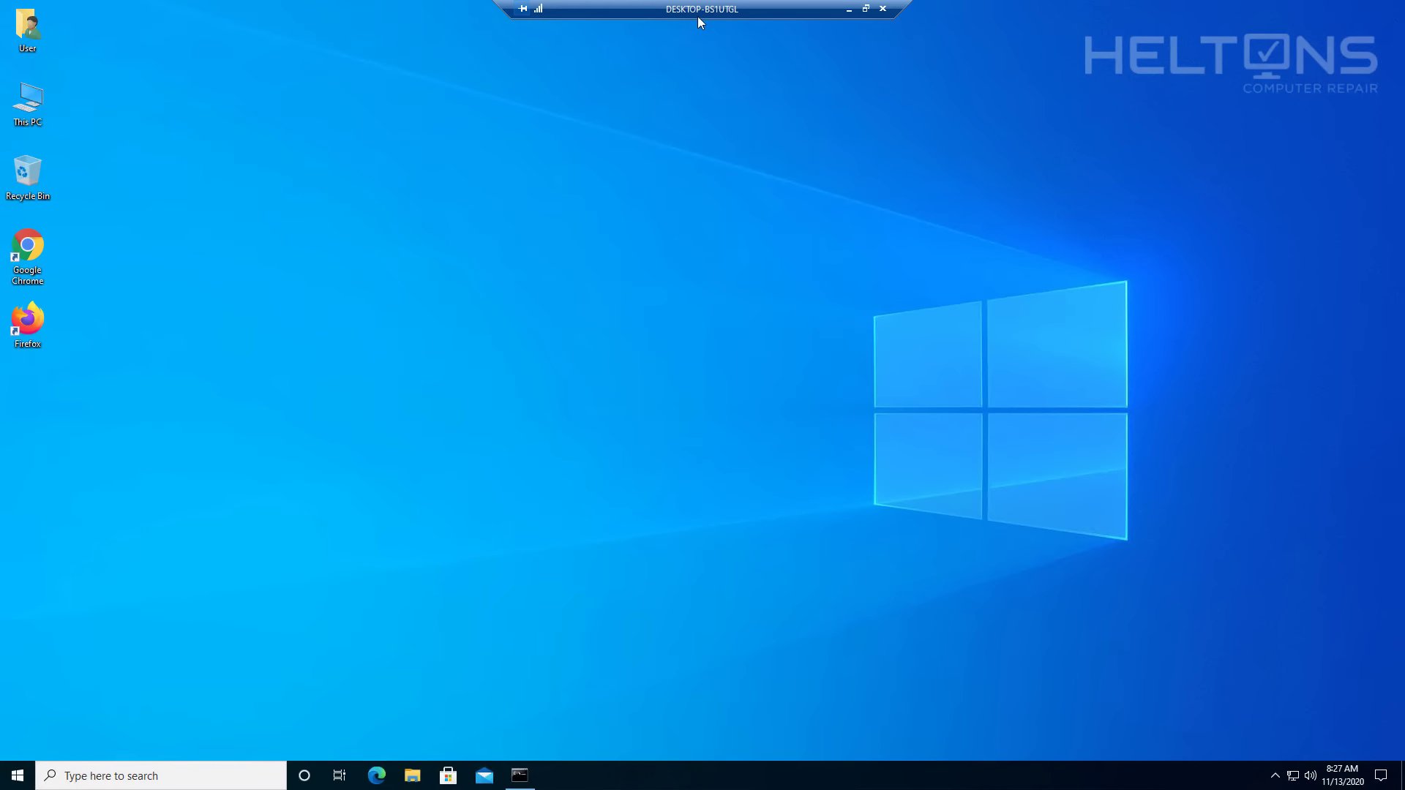
# Disconnect the remote session and sign back in locally with the account password.
pyautogui.click(884, 10)
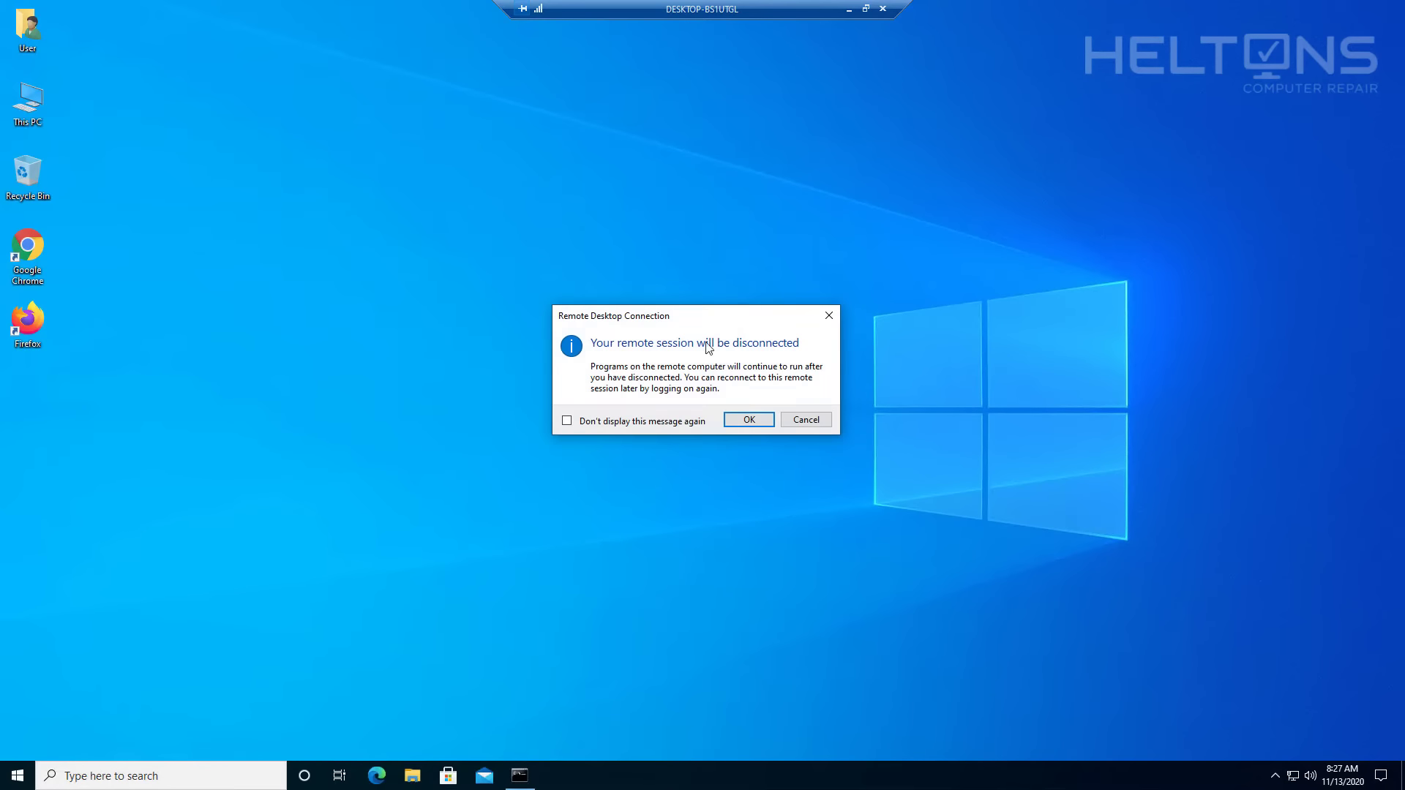
pyautogui.click(743, 422)
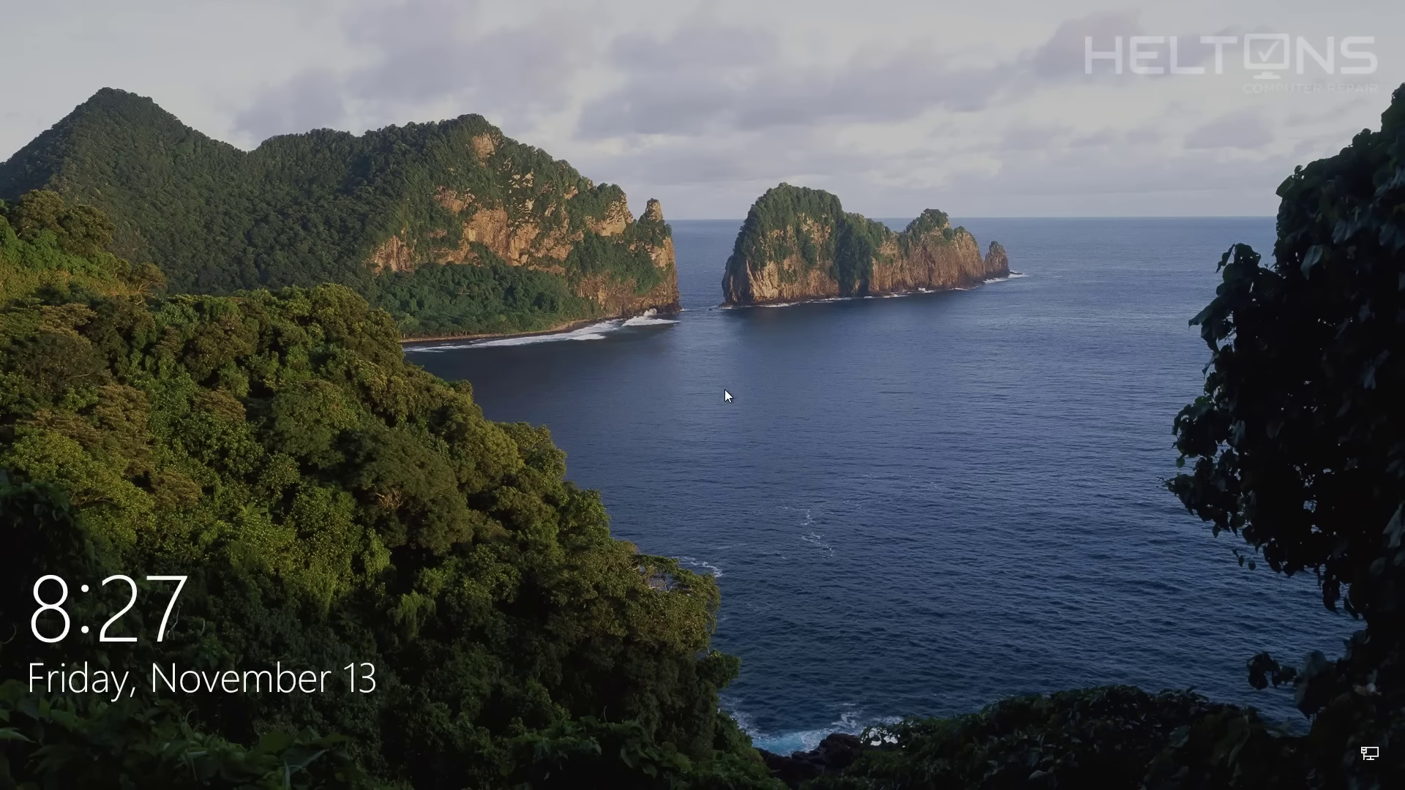
pyautogui.click(724, 390)
pyautogui.write('********')
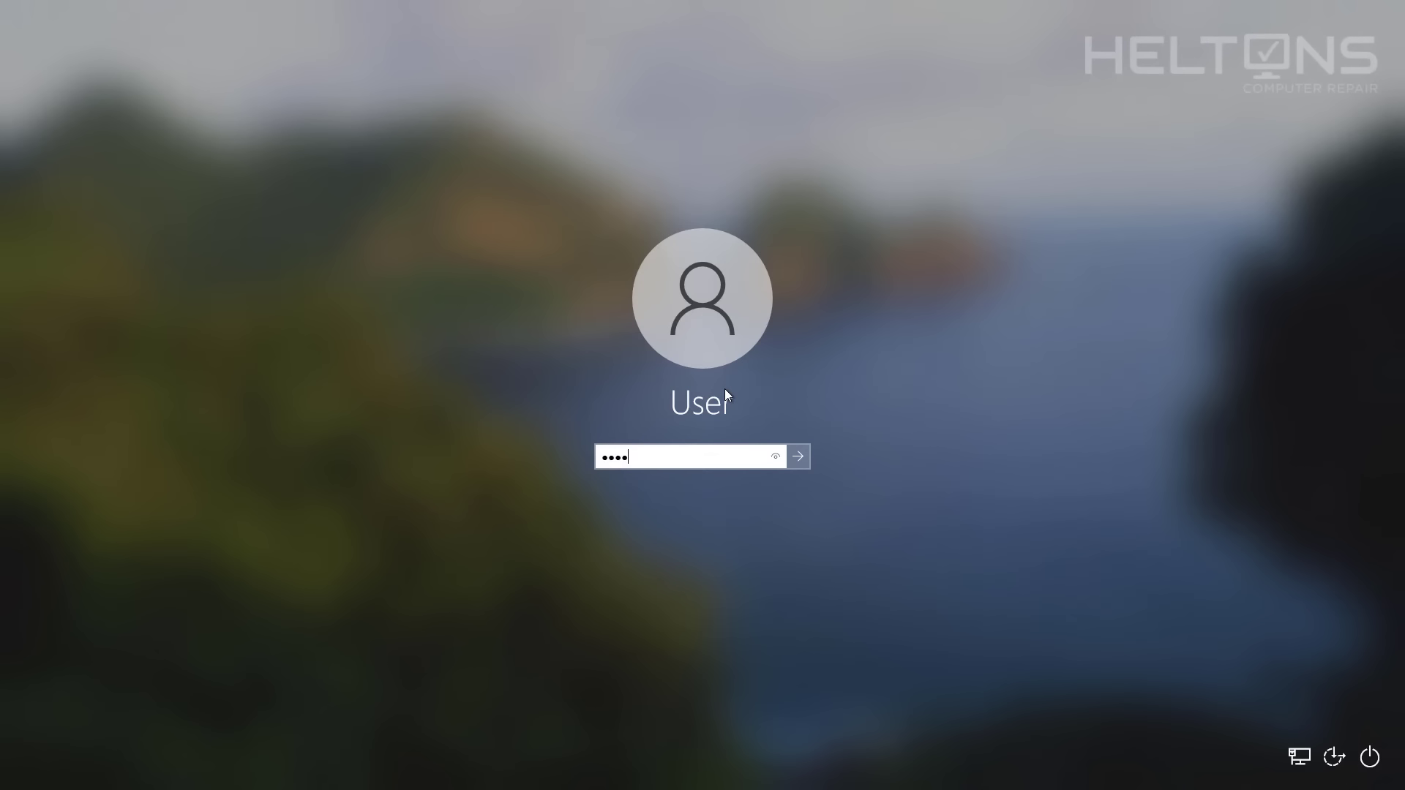
pyautogui.write('****')
pyautogui.press('Return')
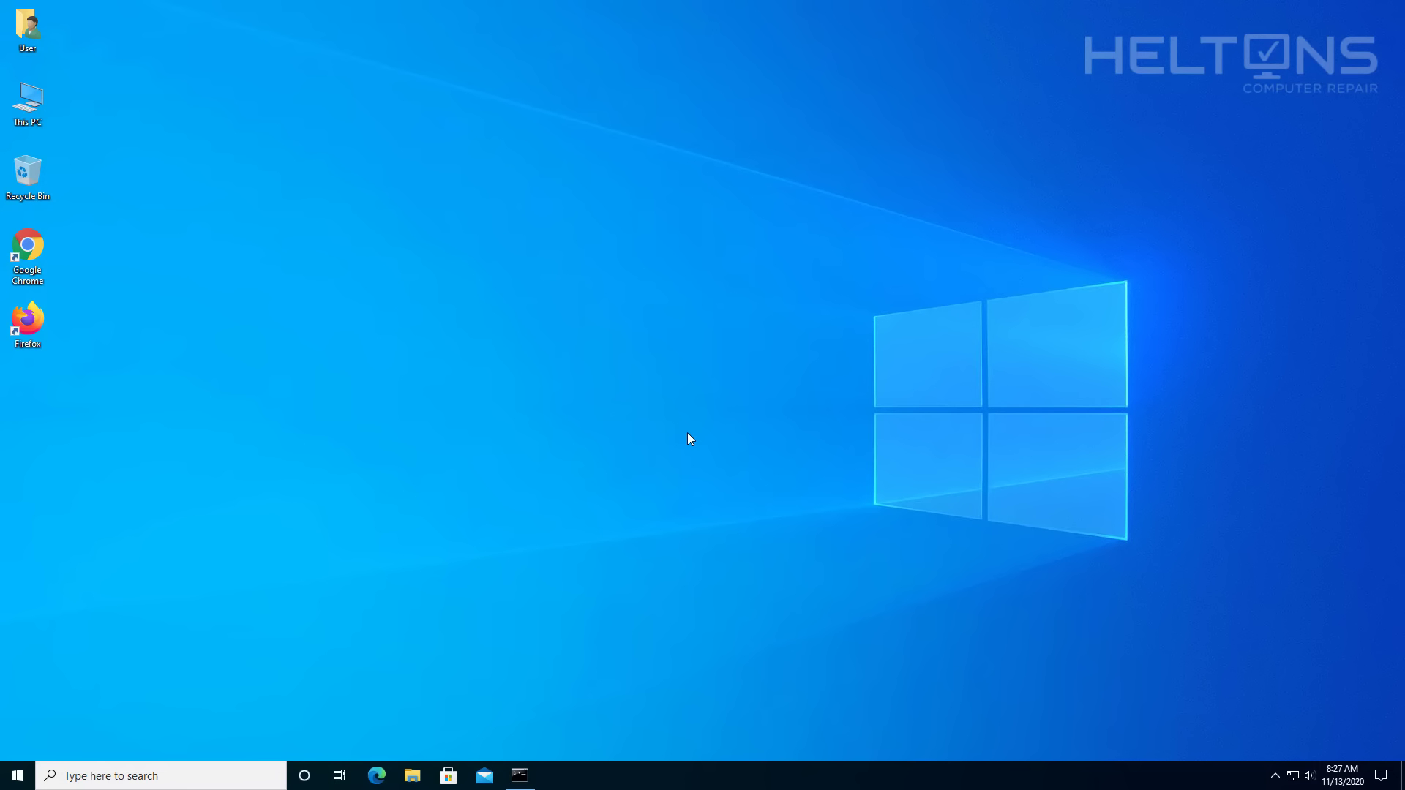
# Restore Command Prompt to review ipconfig (IPv4 192.168.1.139, gateway 192.168.1.1), then close it.
pyautogui.click(519, 775)
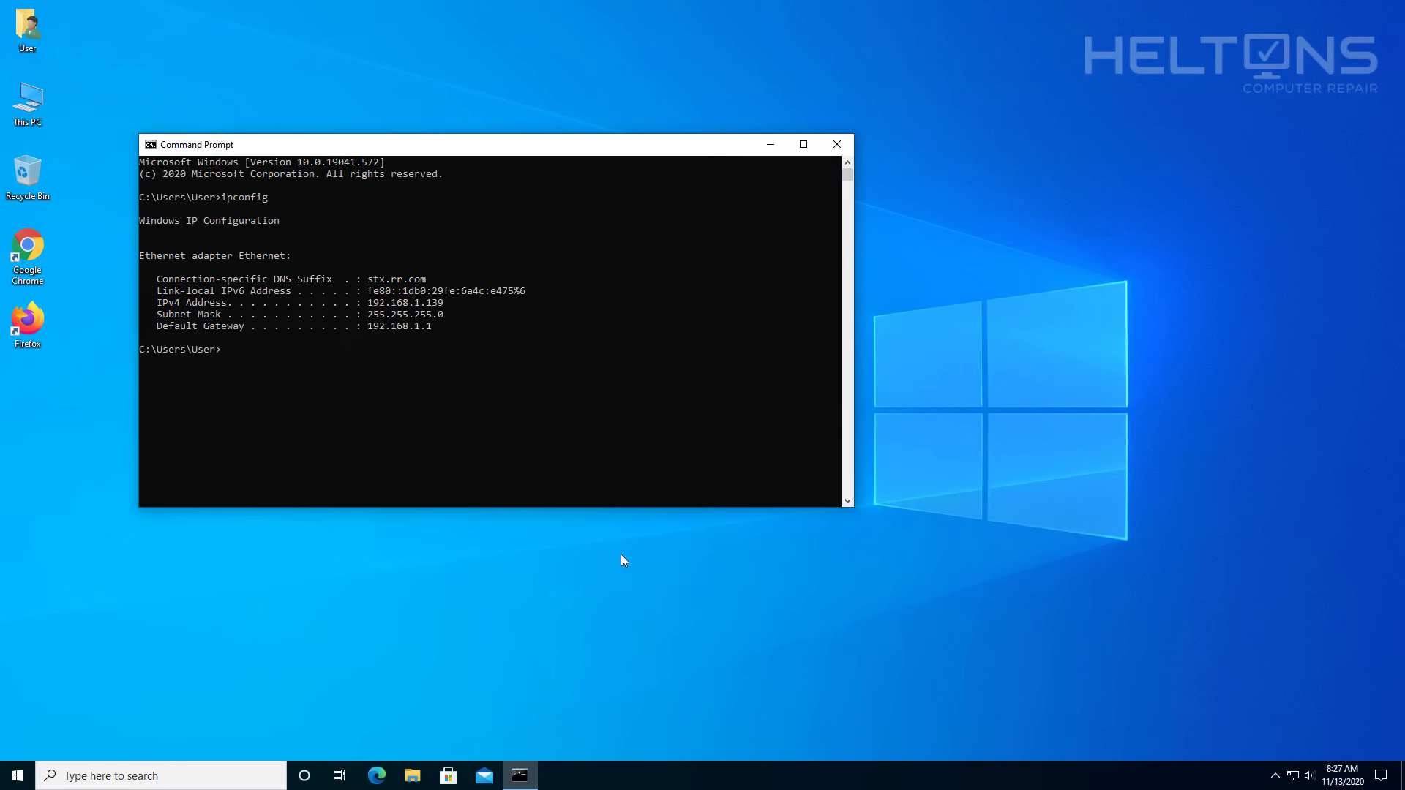
pyautogui.click(840, 142)
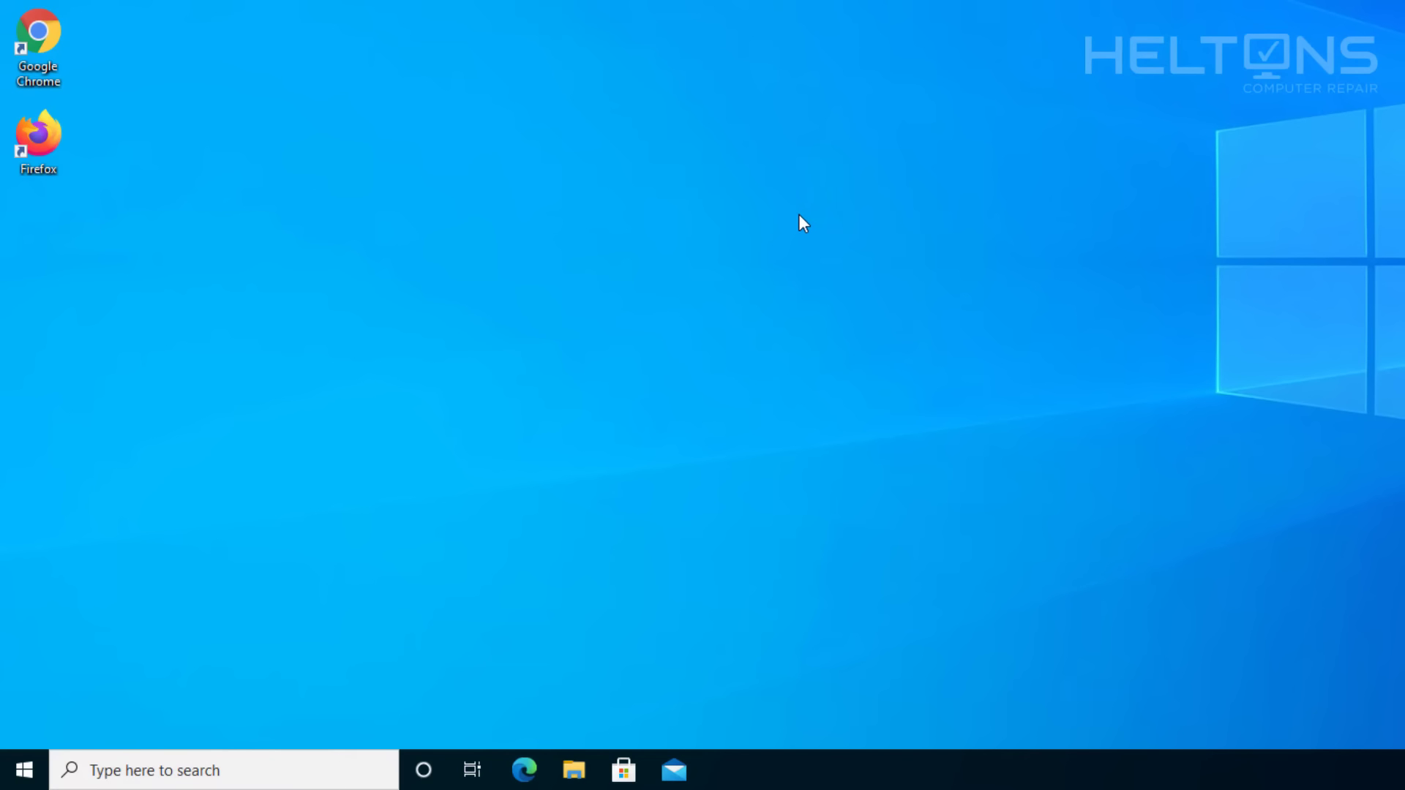
# Launch Registry Editor via regedit with admin approval and collapse the tree to the Computer root.
pyautogui.click(134, 772)
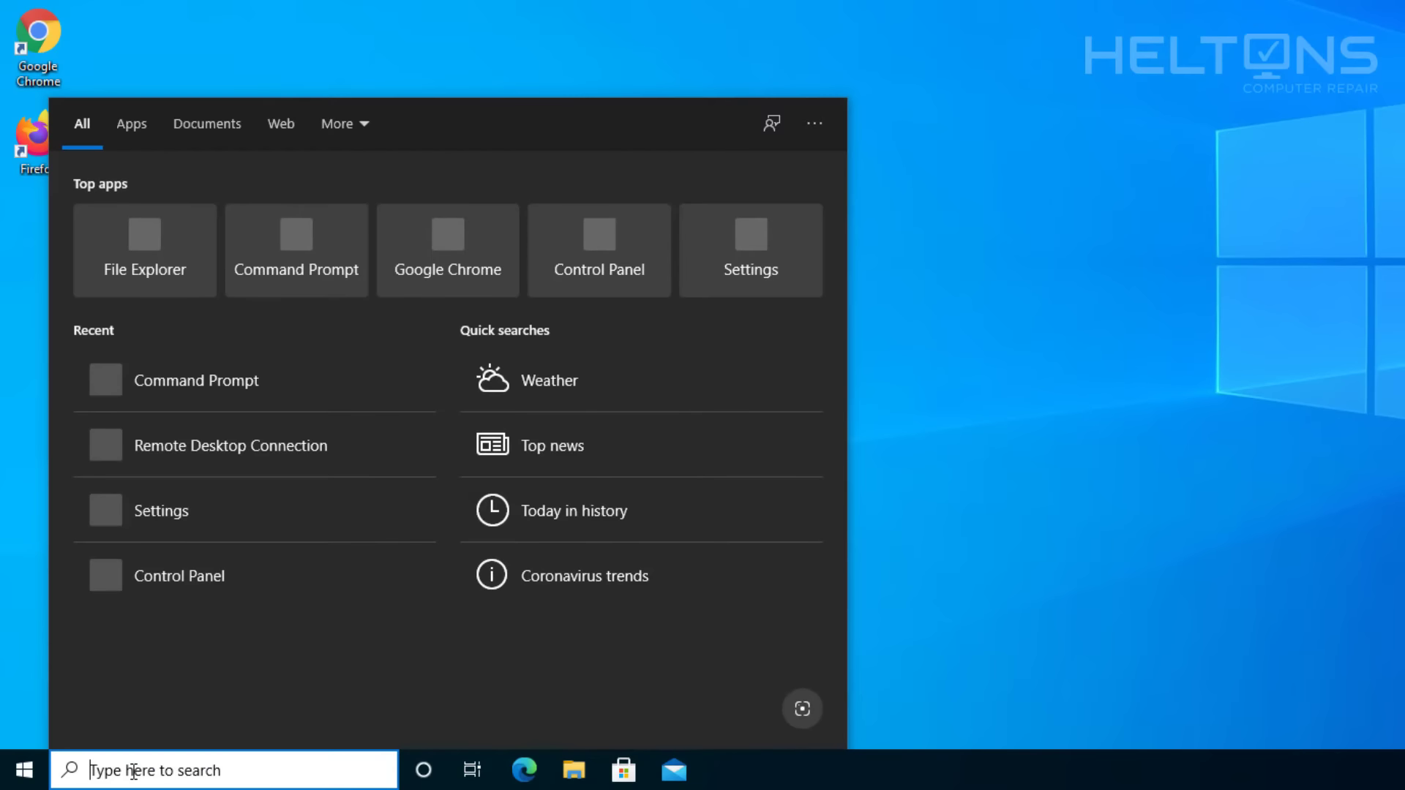
pyautogui.write('regedit')
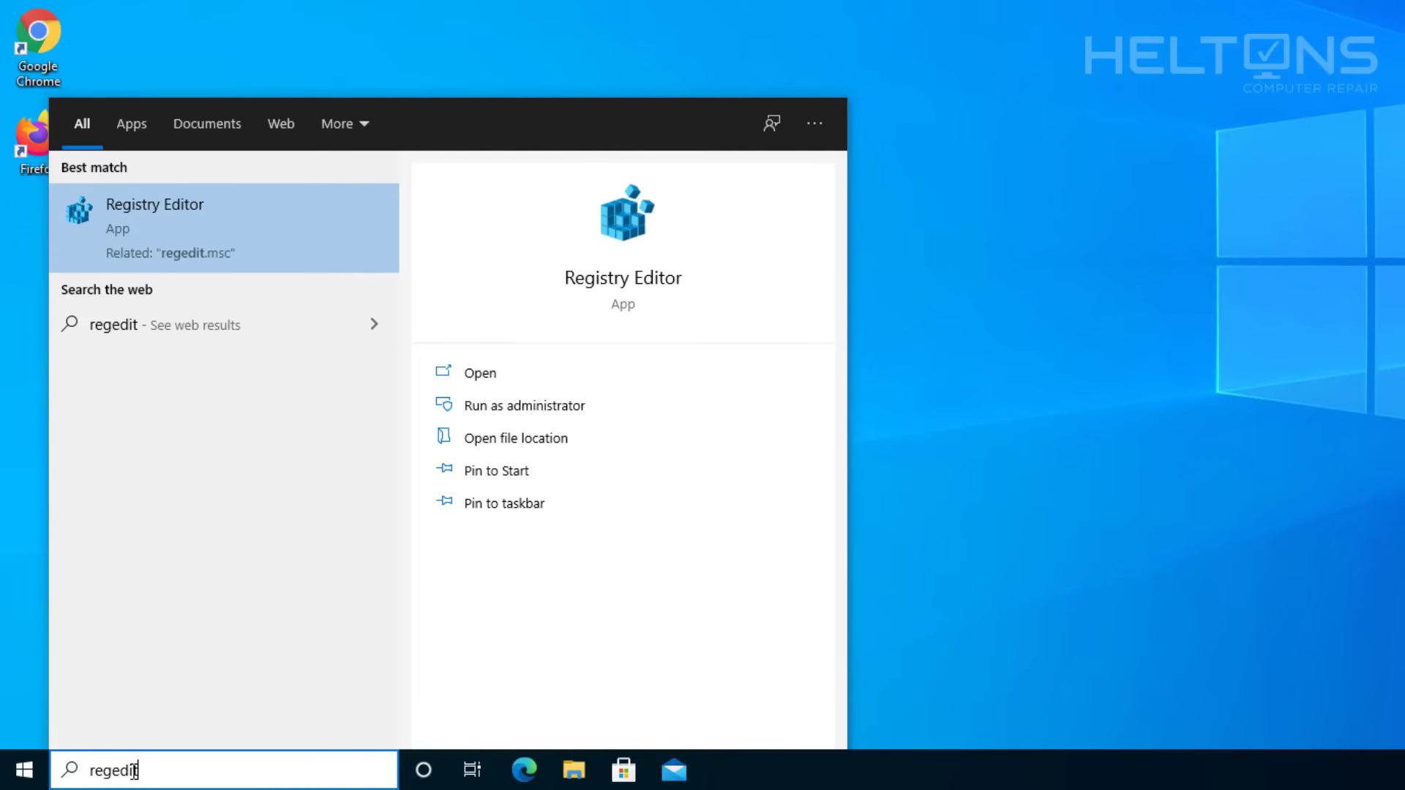
pyautogui.press('Return')
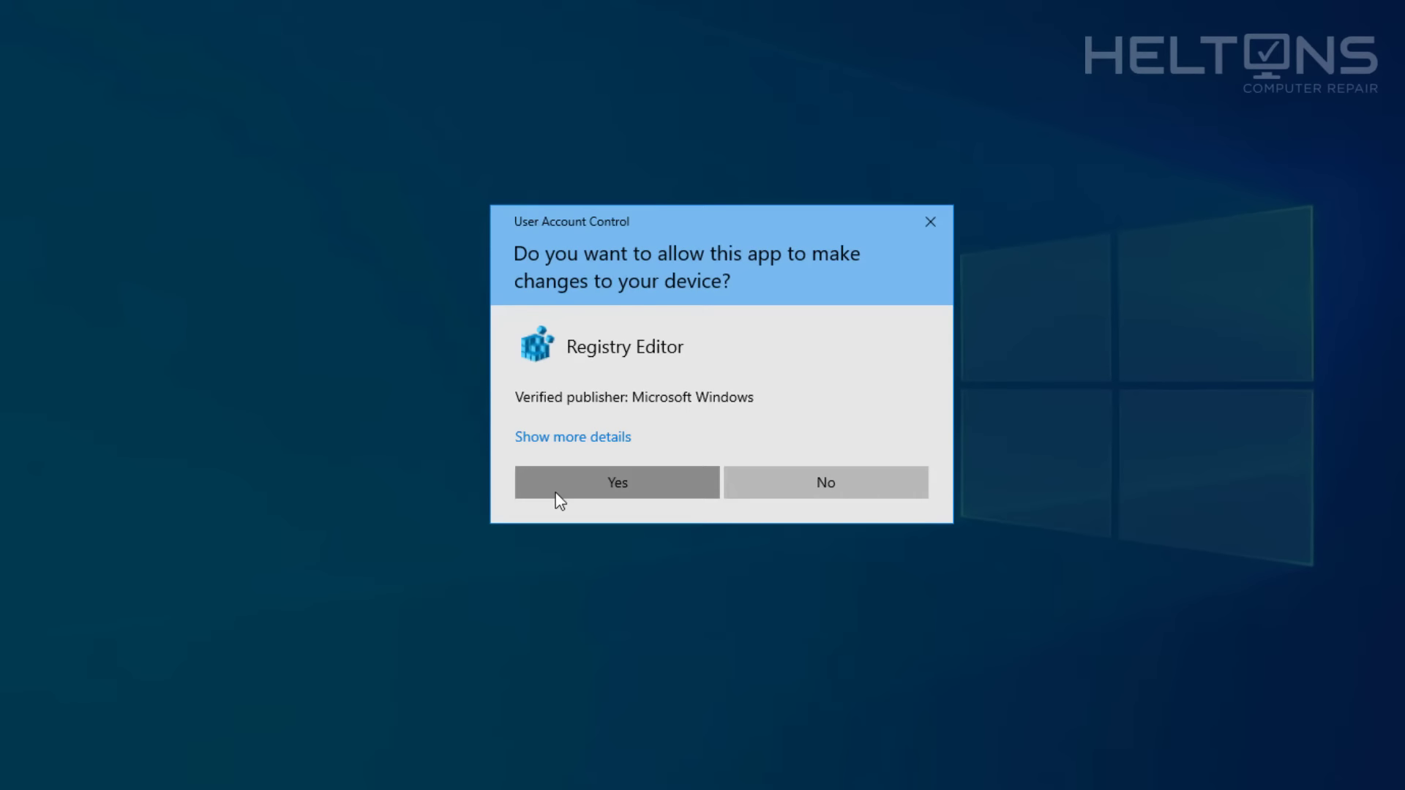
pyautogui.click(555, 494)
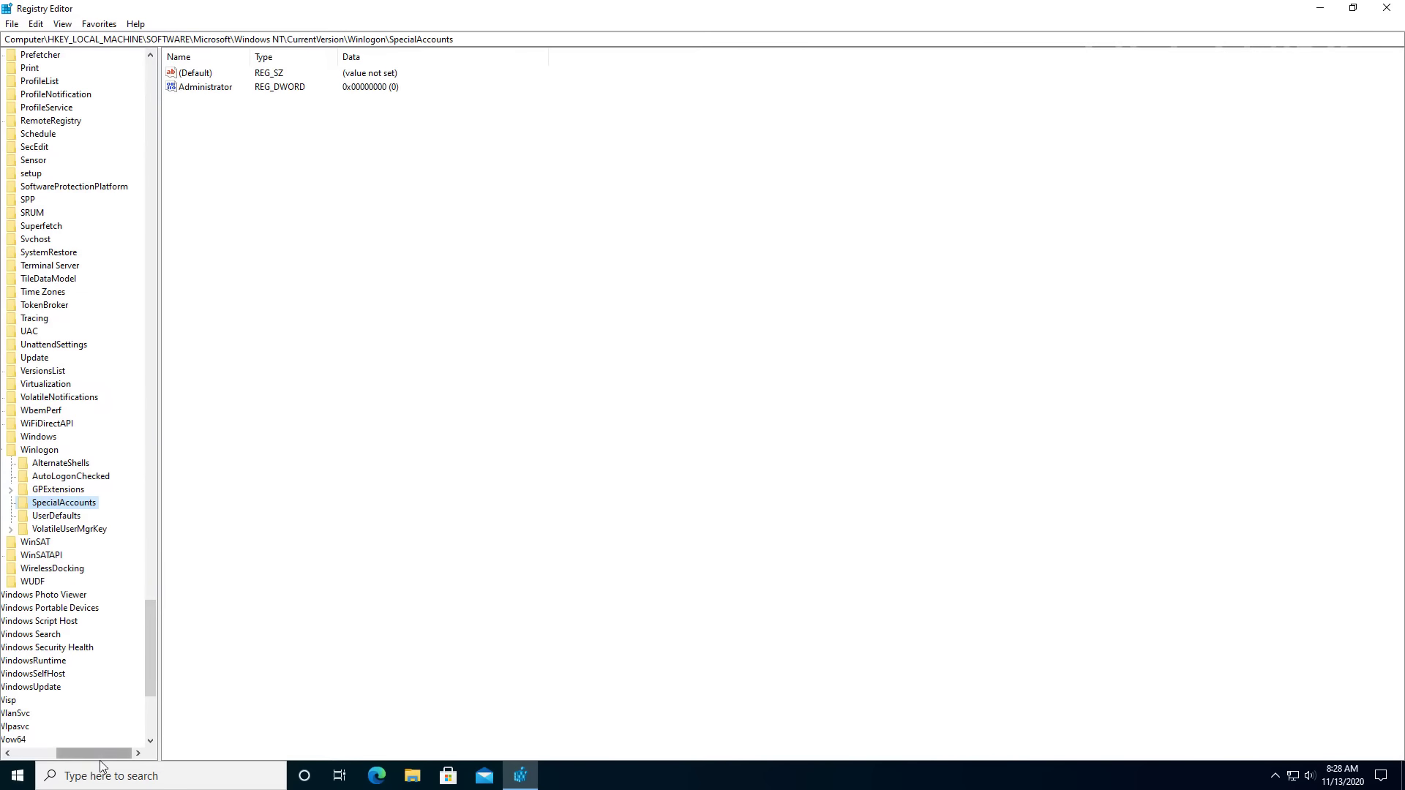
pyautogui.moveTo(101, 754); pyautogui.dragTo(50, 753)
pyautogui.moveTo(151, 630); pyautogui.dragTo(196, 141)
pyautogui.click(42, 147)
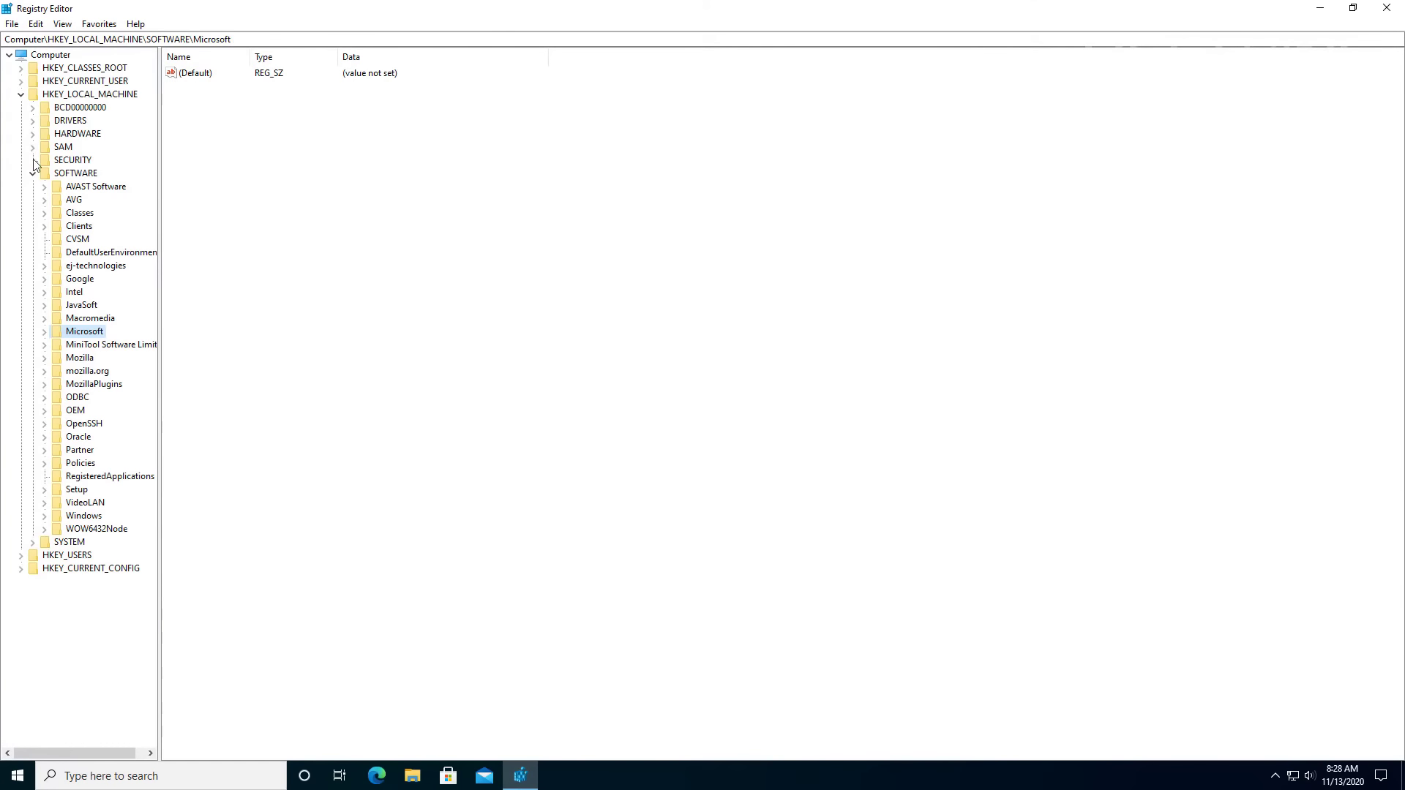
pyautogui.click(32, 173)
pyautogui.click(21, 94)
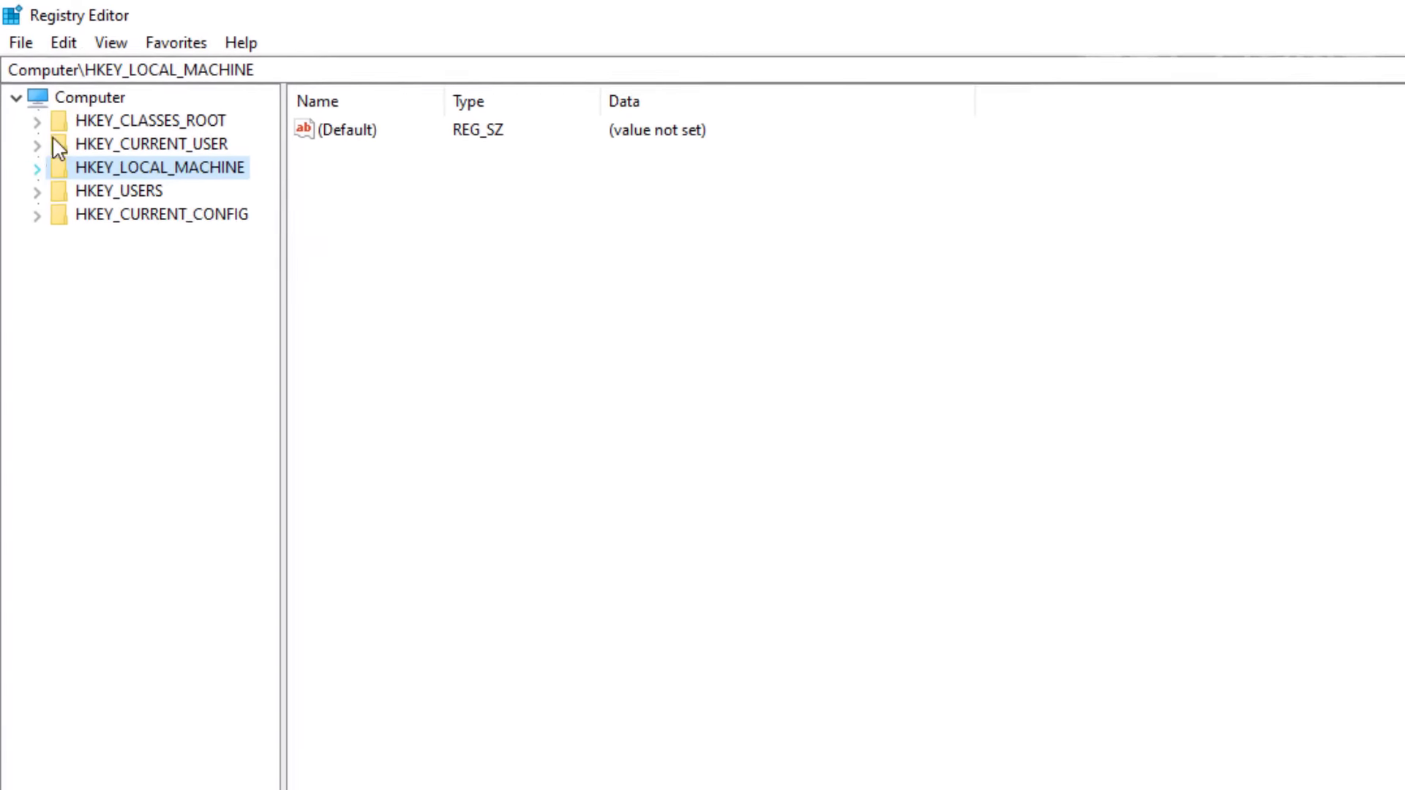
pyautogui.press('Left')
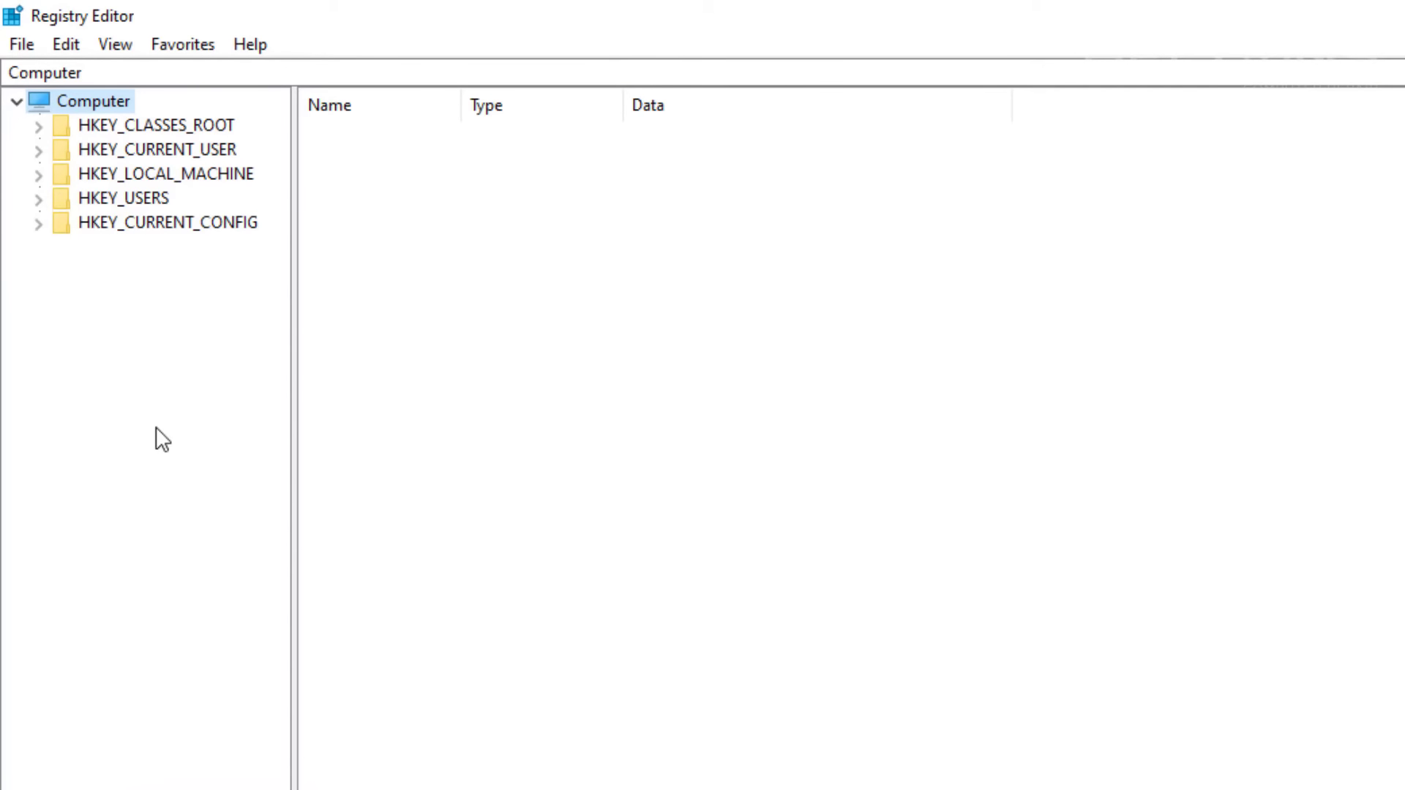
# Navigate HKEY_LOCAL_MACHINE\SYSTEM\CurrentControlSet\Control\Terminal Server\WinStations and select RDP-Tcp.
pyautogui.click(45, 175)
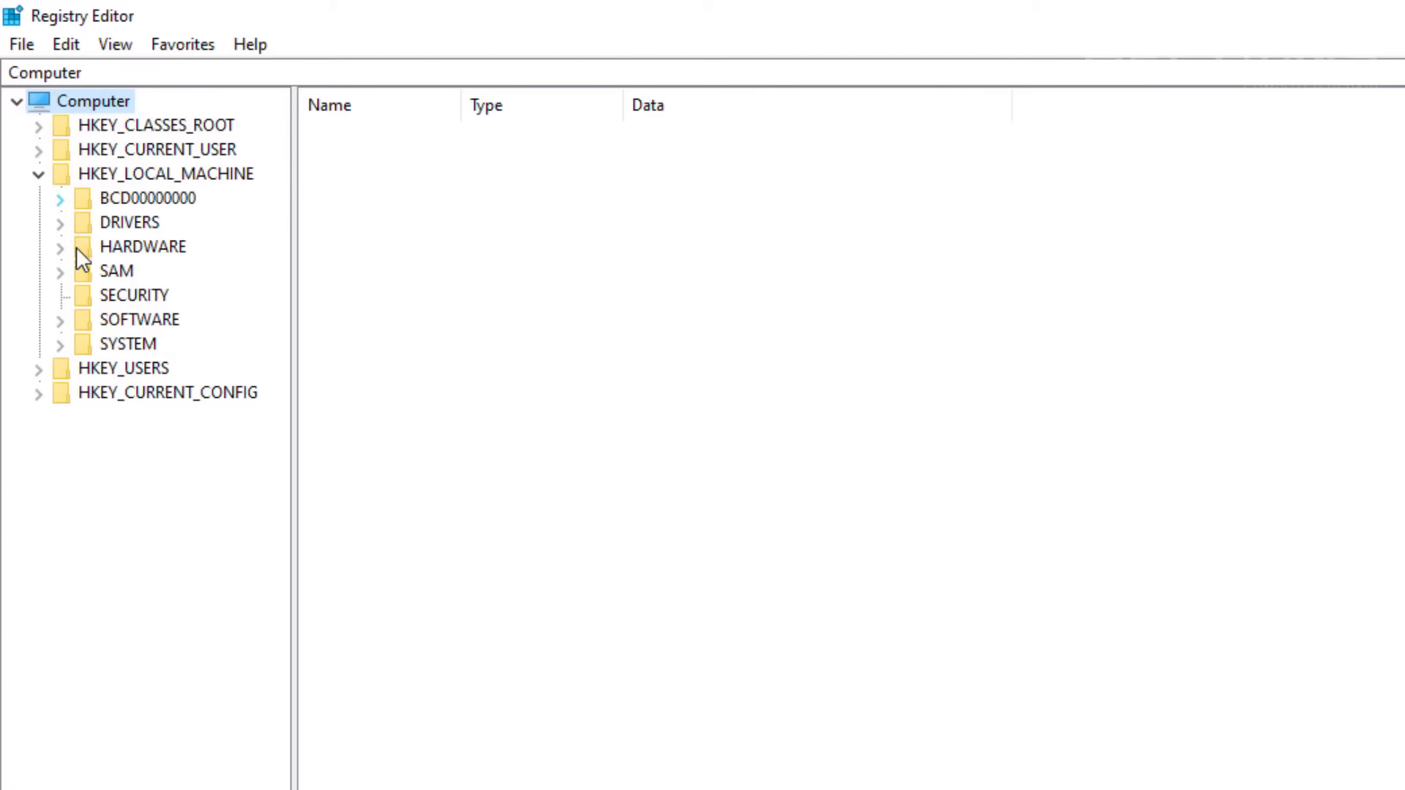
pyautogui.doubleClick(110, 345)
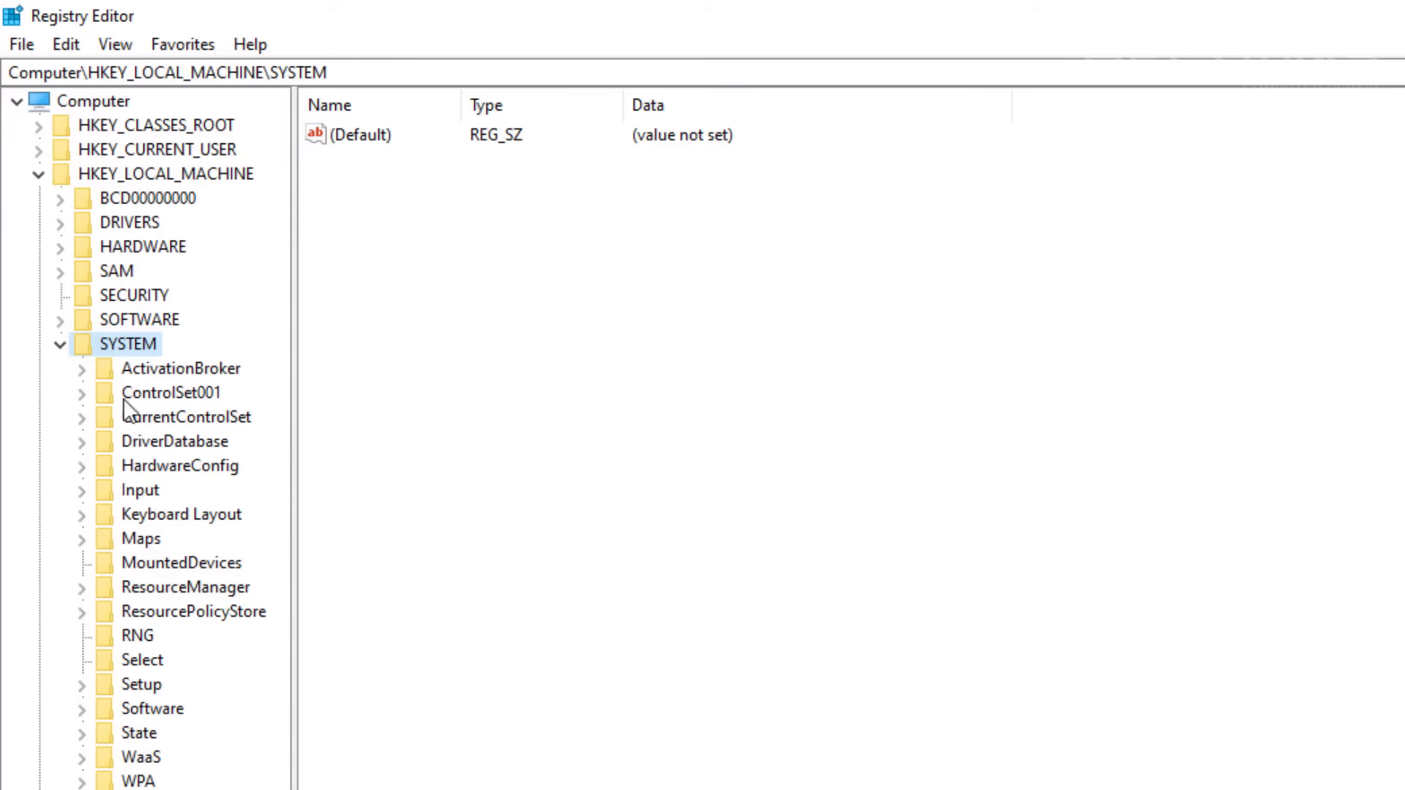
pyautogui.doubleClick(137, 421)
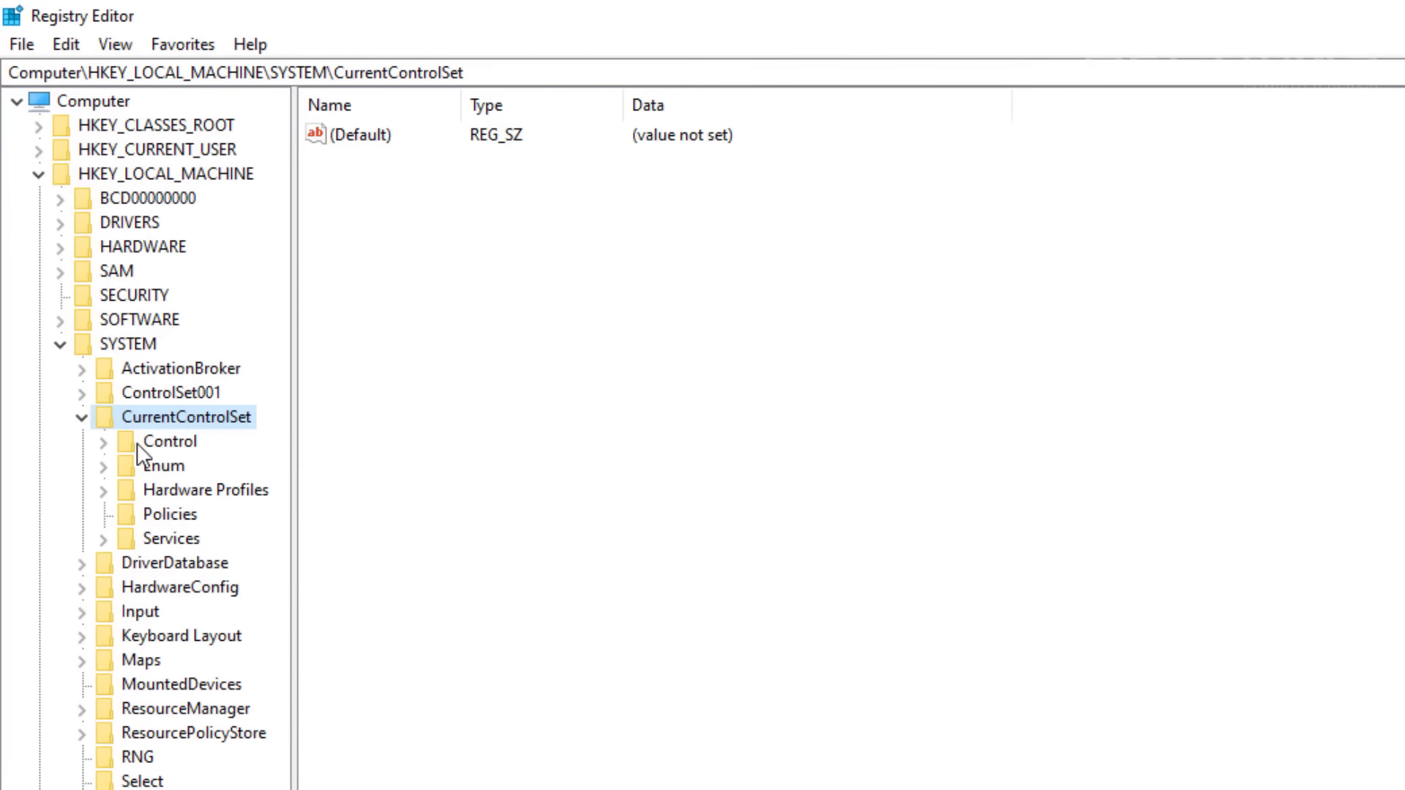
pyautogui.doubleClick(139, 441)
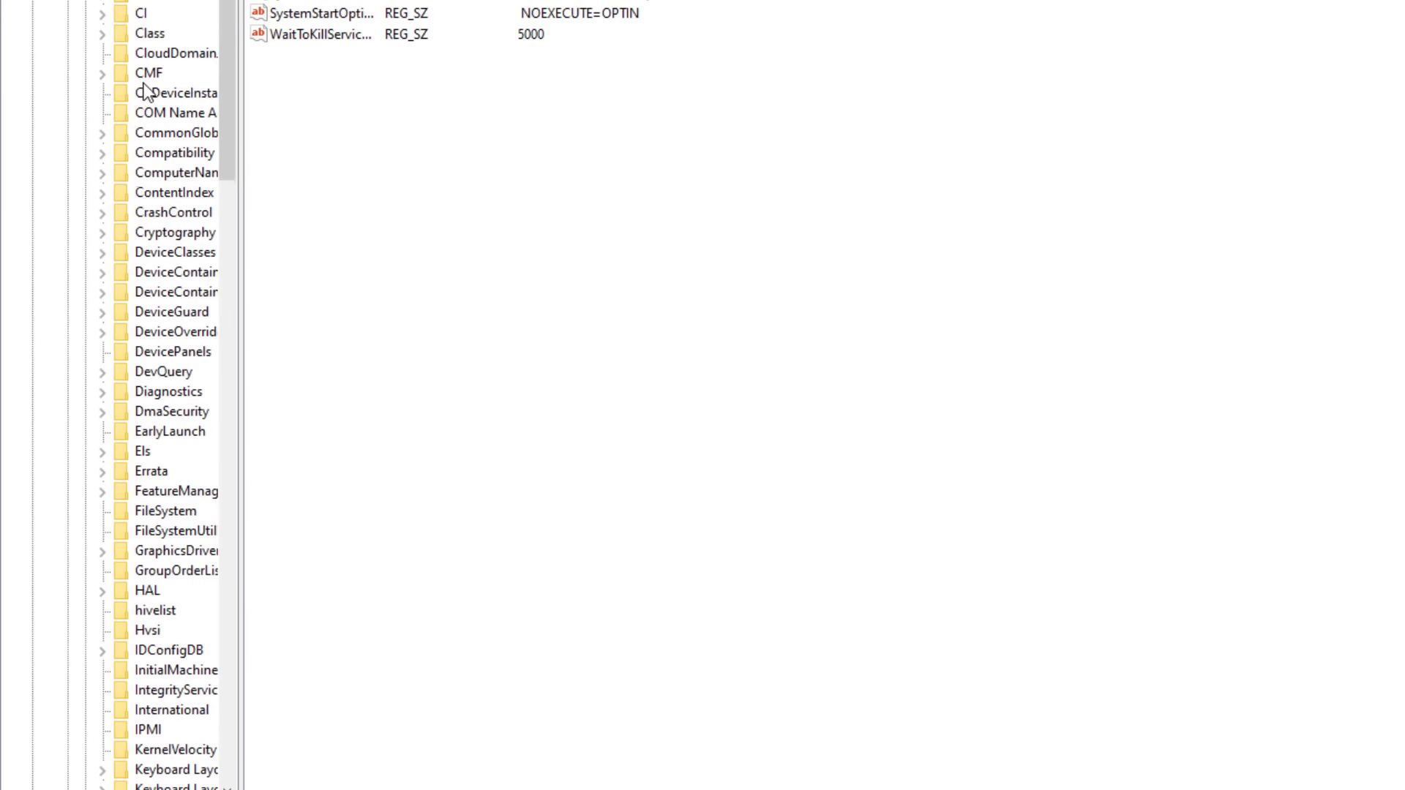
pyautogui.scroll(-20, 144, 91)
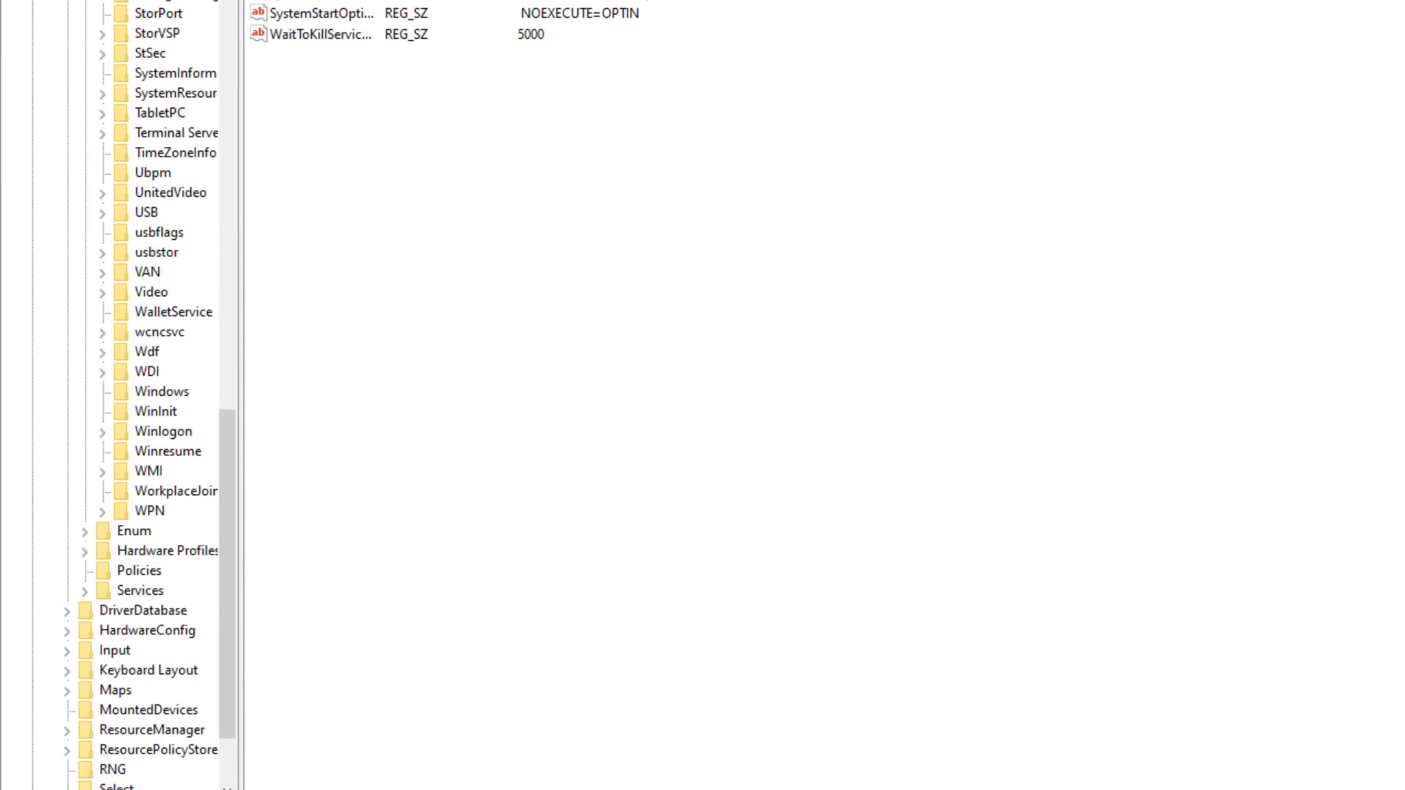
pyautogui.moveTo(95, 789); pyautogui.dragTo(136, 789)
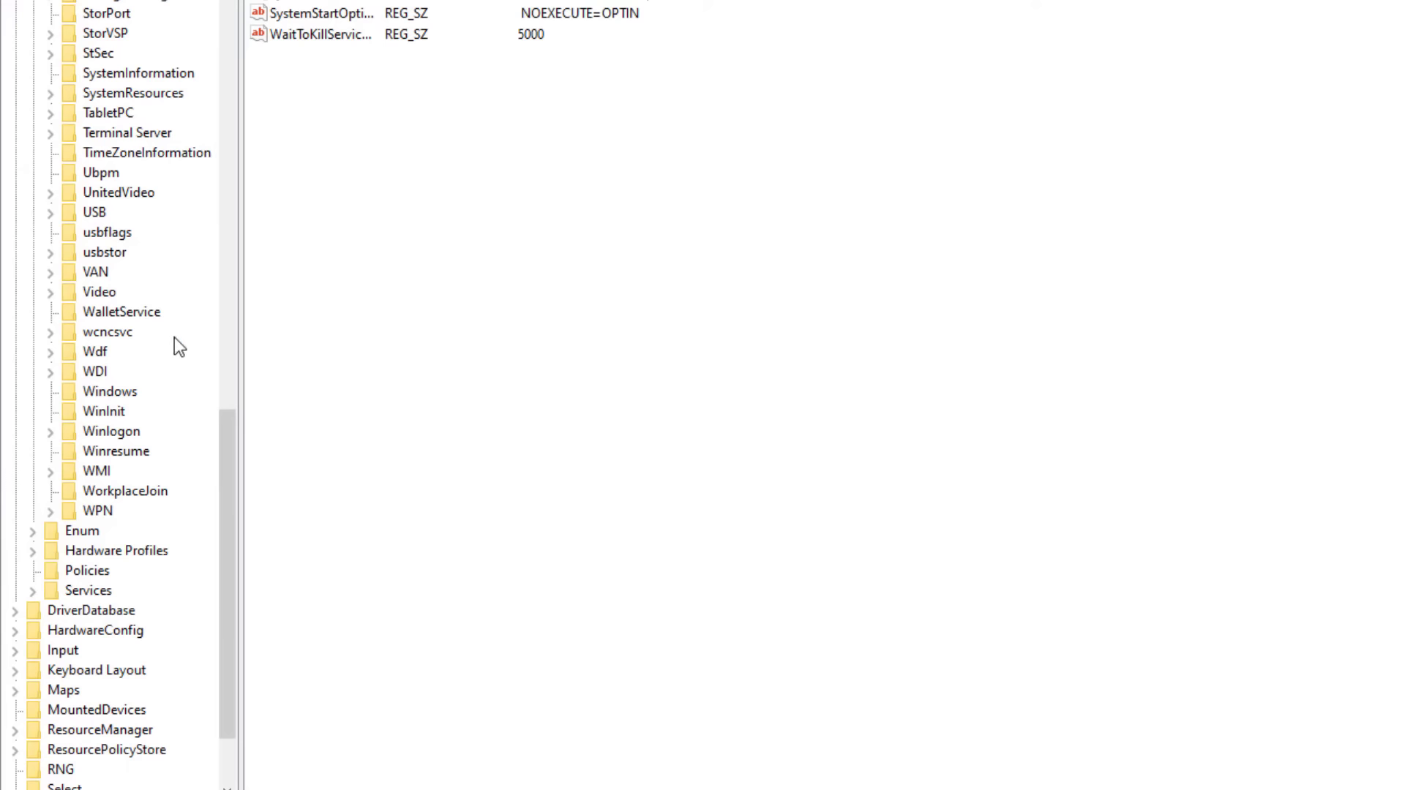
pyautogui.click(160, 133)
pyautogui.doubleClick(159, 133)
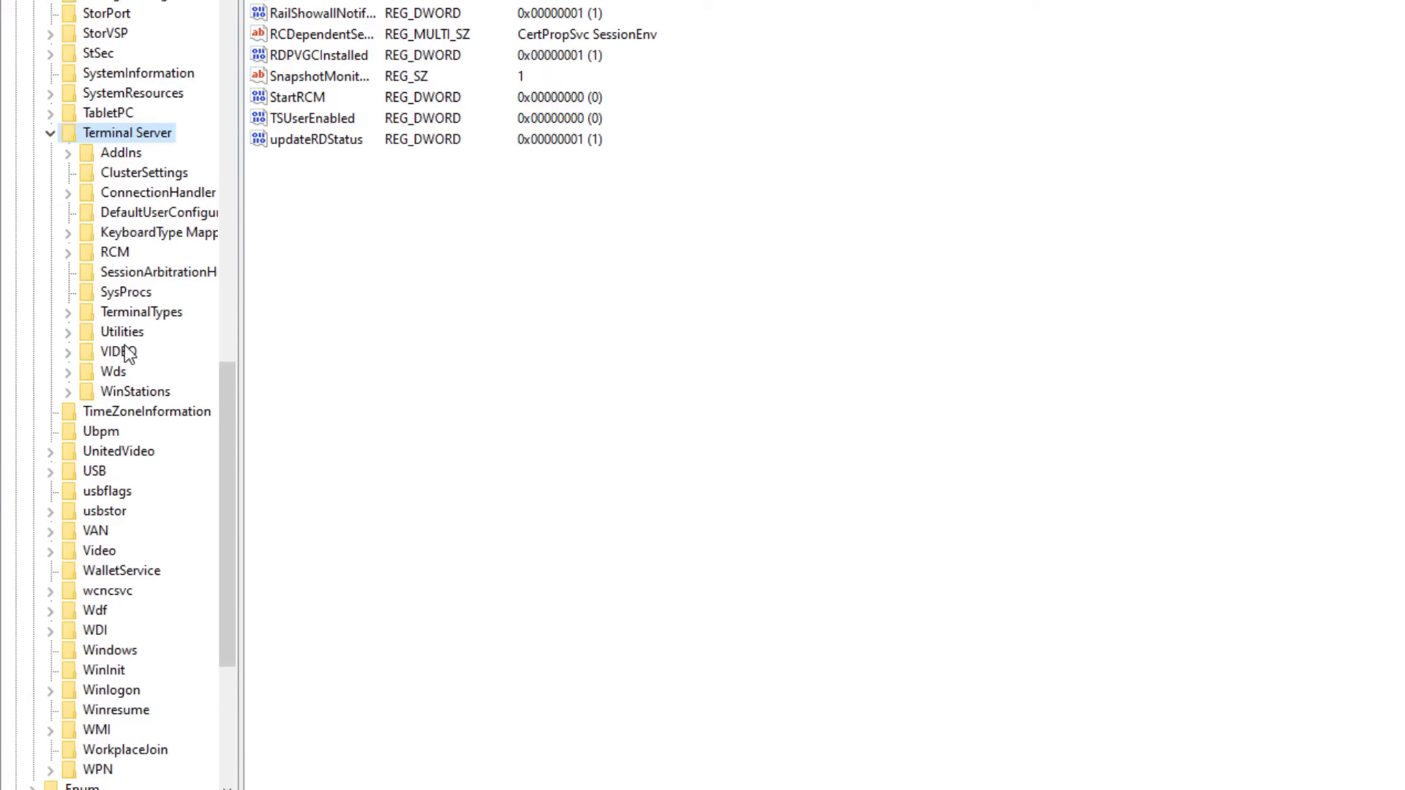
pyautogui.click(134, 393)
pyautogui.doubleClick(135, 393)
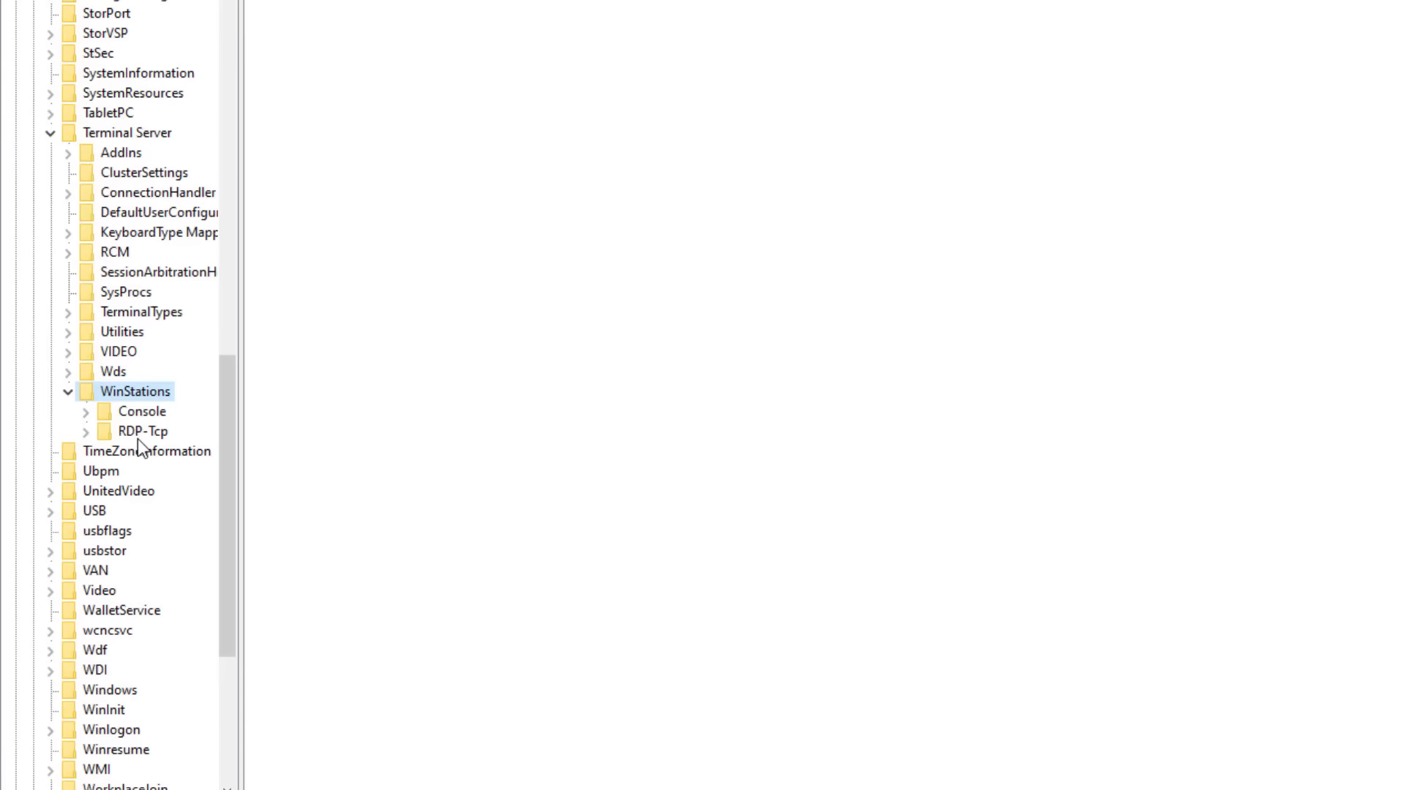
pyautogui.click(142, 433)
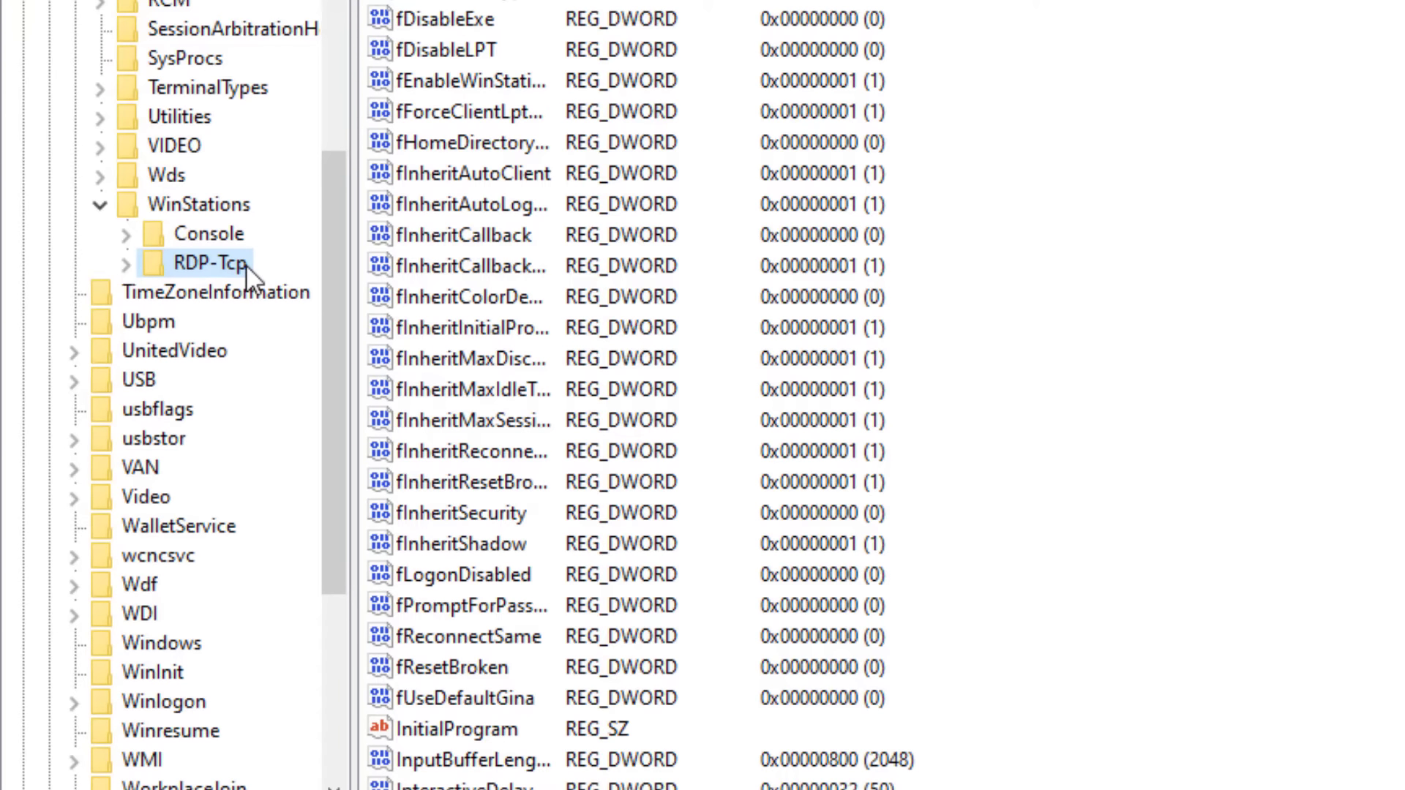
# Create a new subkey named PortNumber under RDP-Tcp.
pyautogui.rightClick(247, 266)
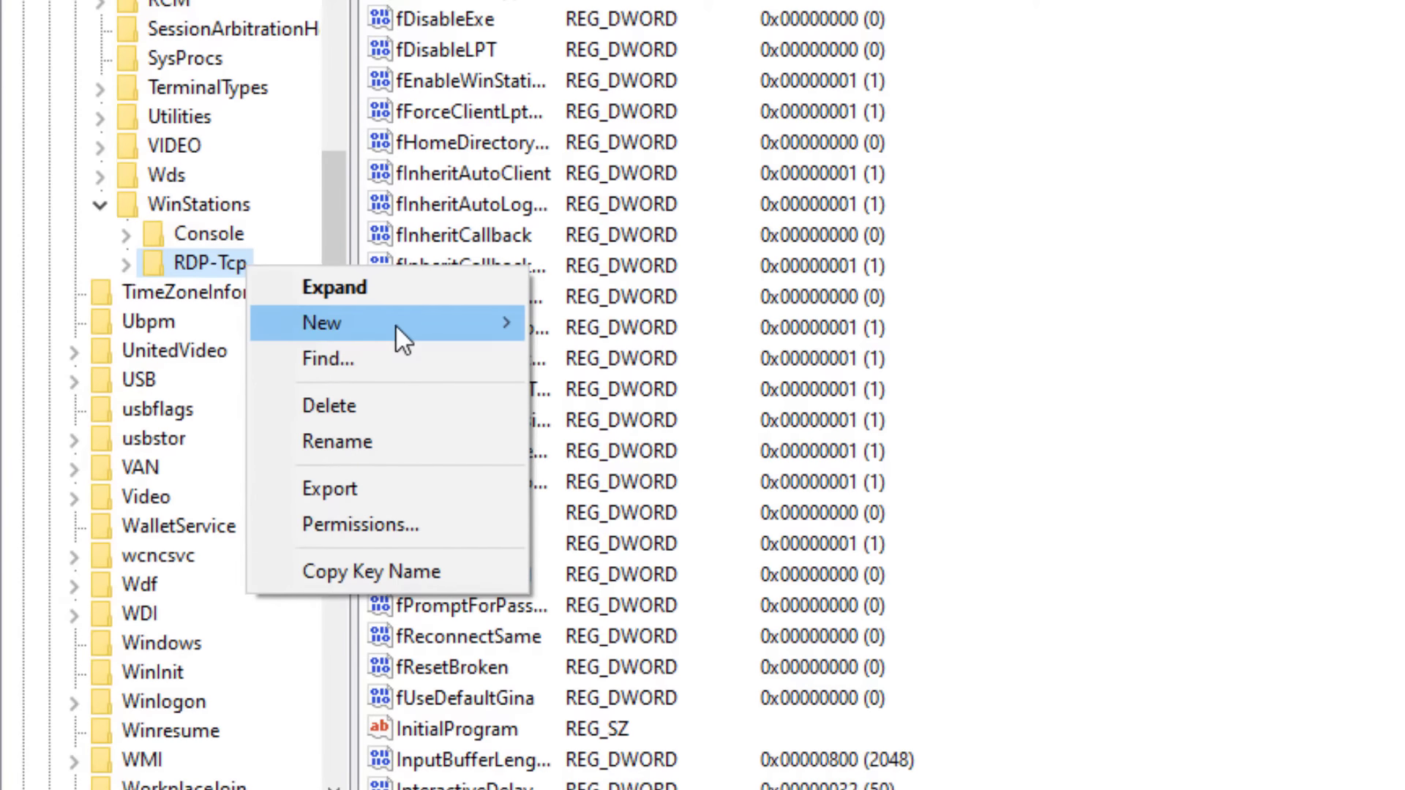
pyautogui.moveTo(395, 323)
pyautogui.click(584, 335)
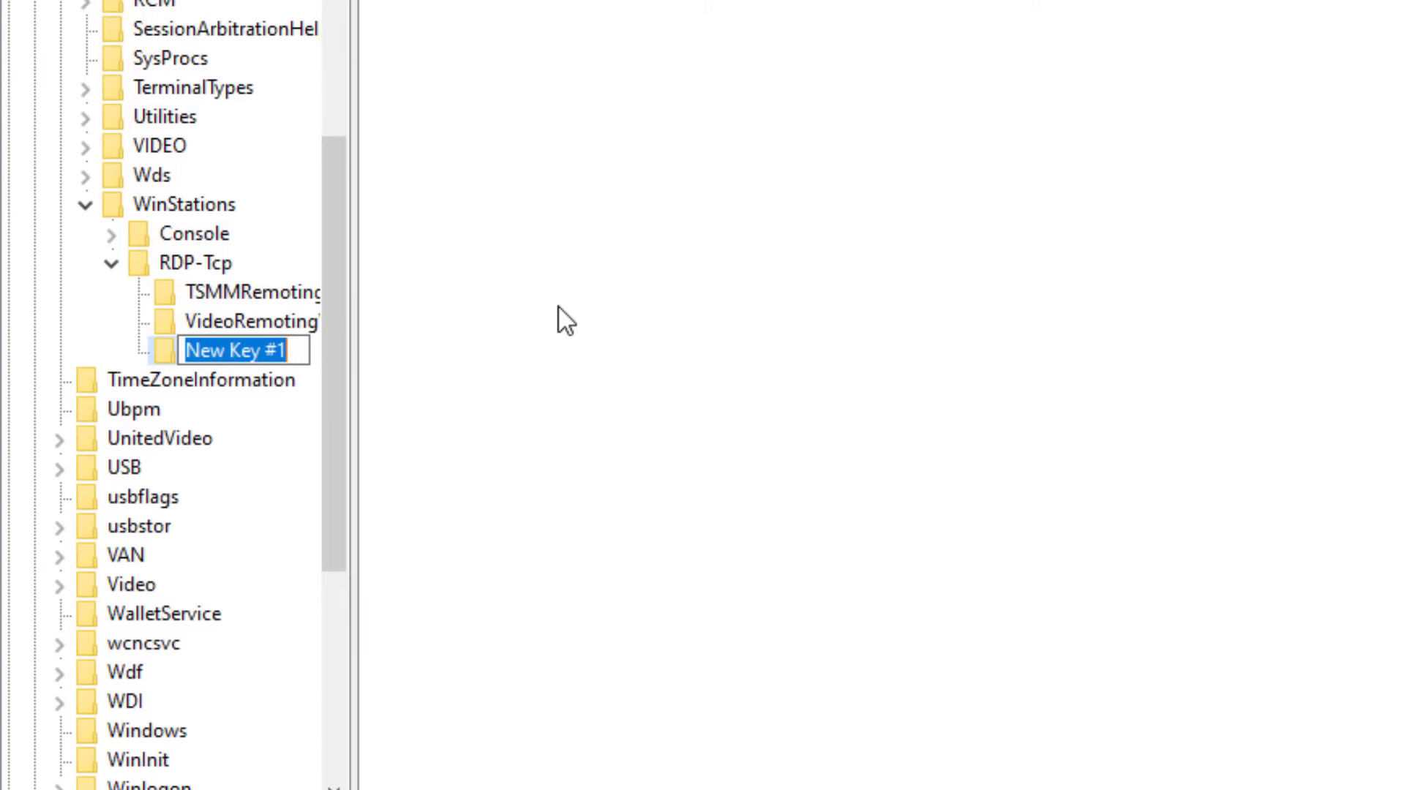
pyautogui.write('PortNumb')
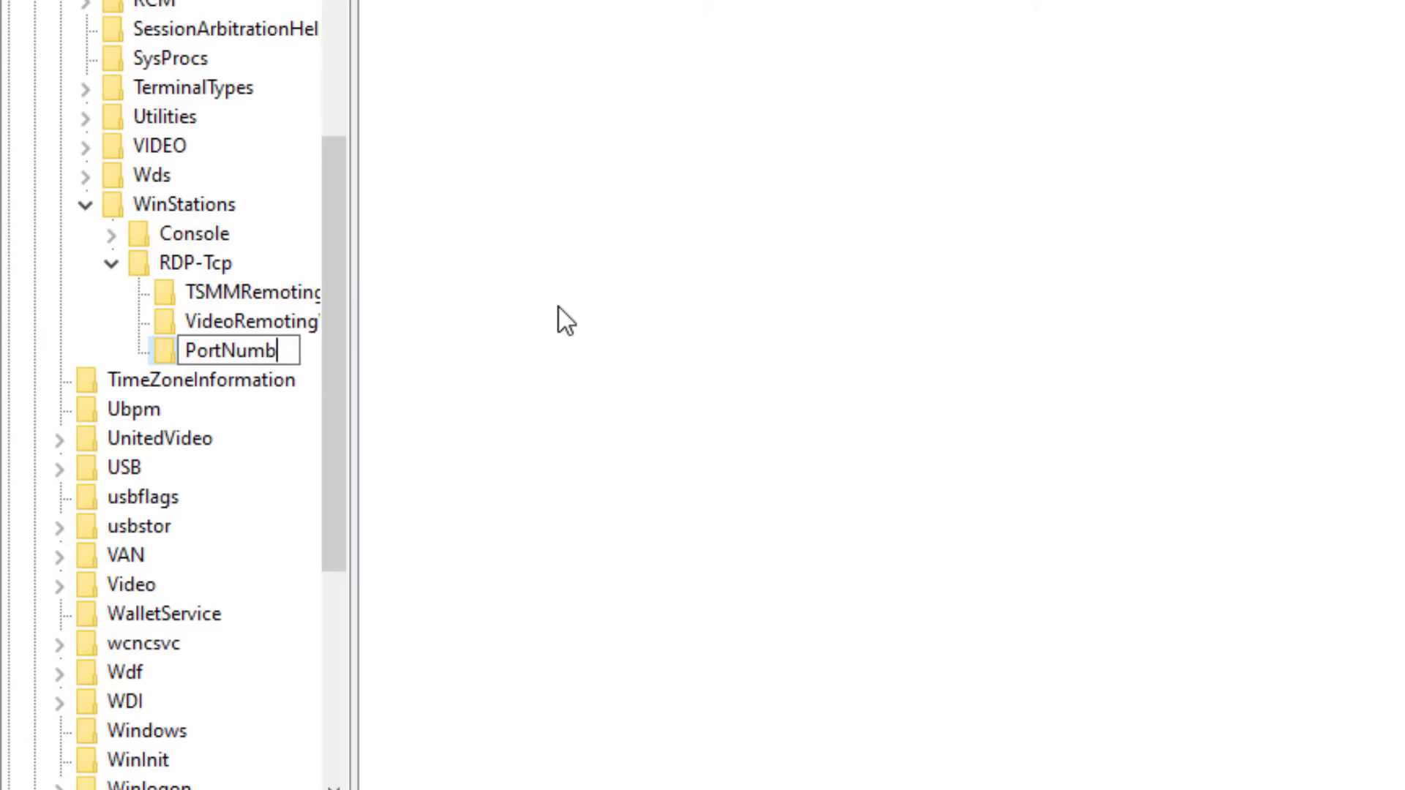
pyautogui.write('er')
pyautogui.press('Return')
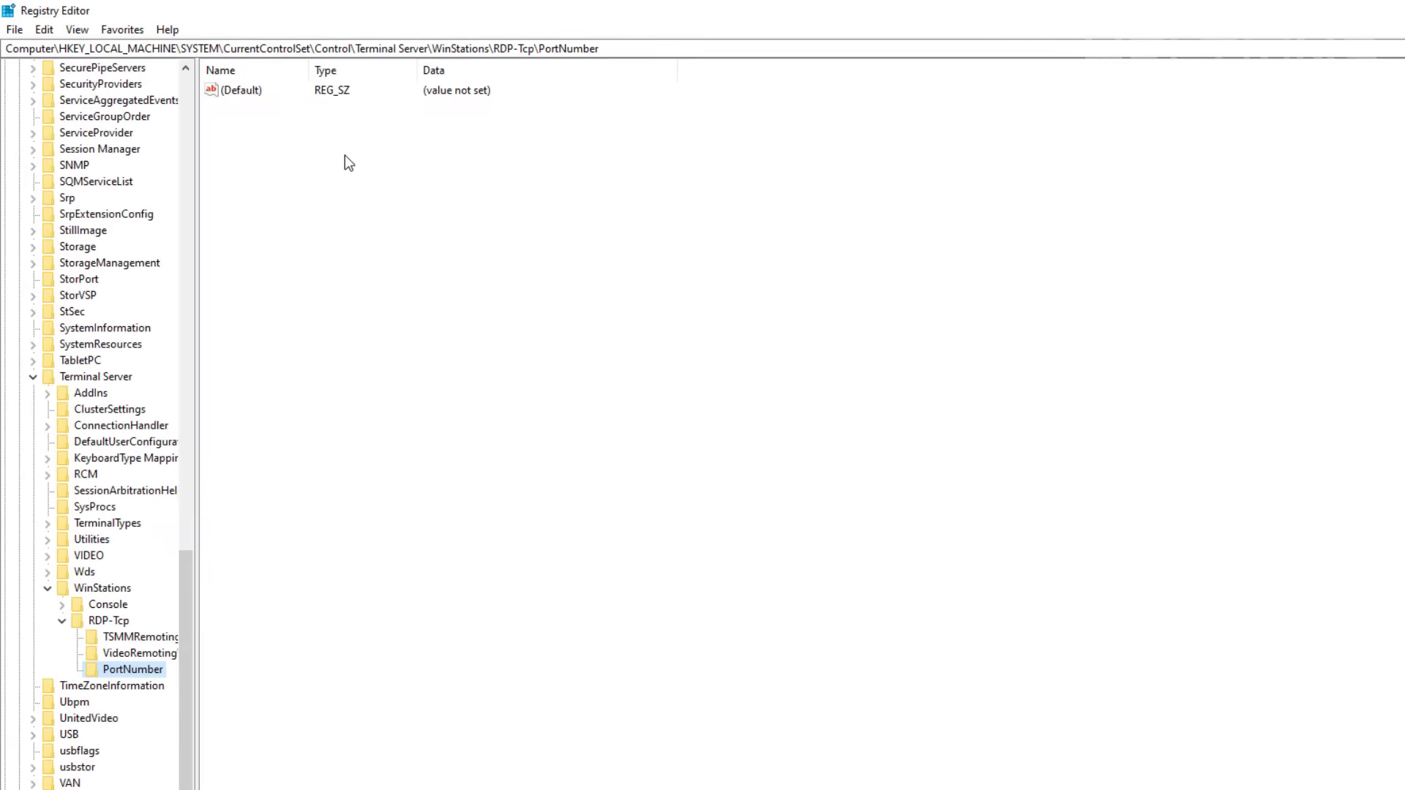
# Delete the mistaken PortNumber subkey and confirm the deletion.
pyautogui.rightClick(126, 669)
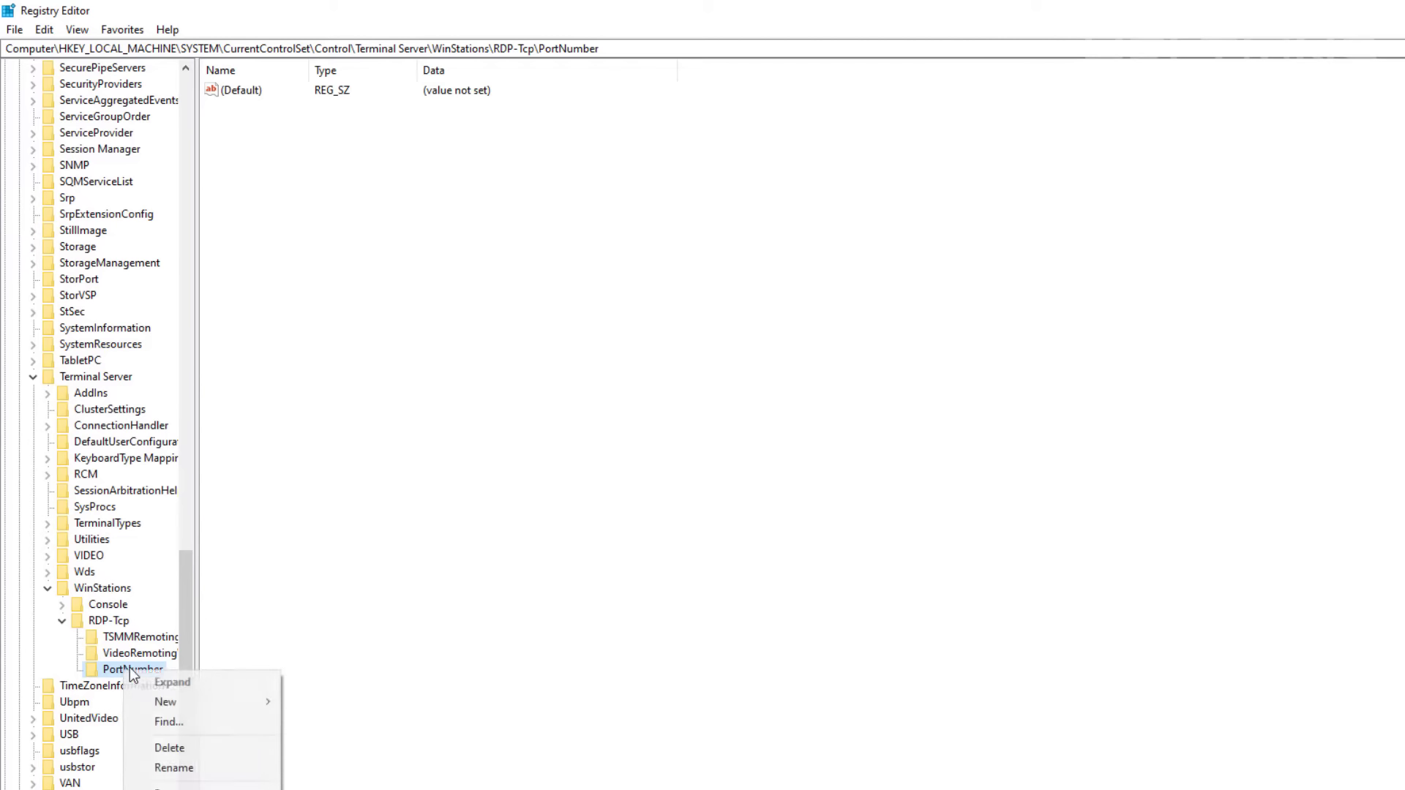
pyautogui.click(169, 745)
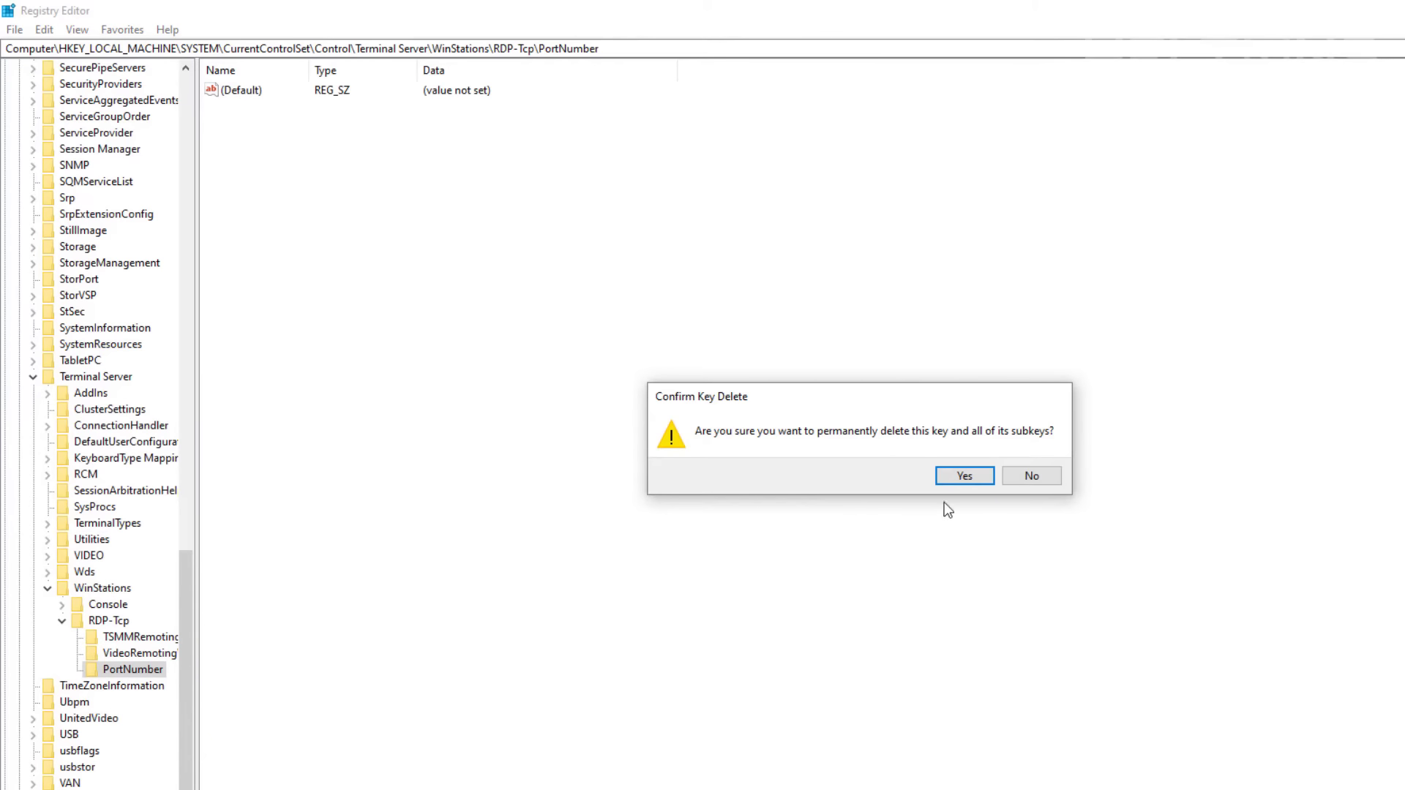
pyautogui.click(963, 469)
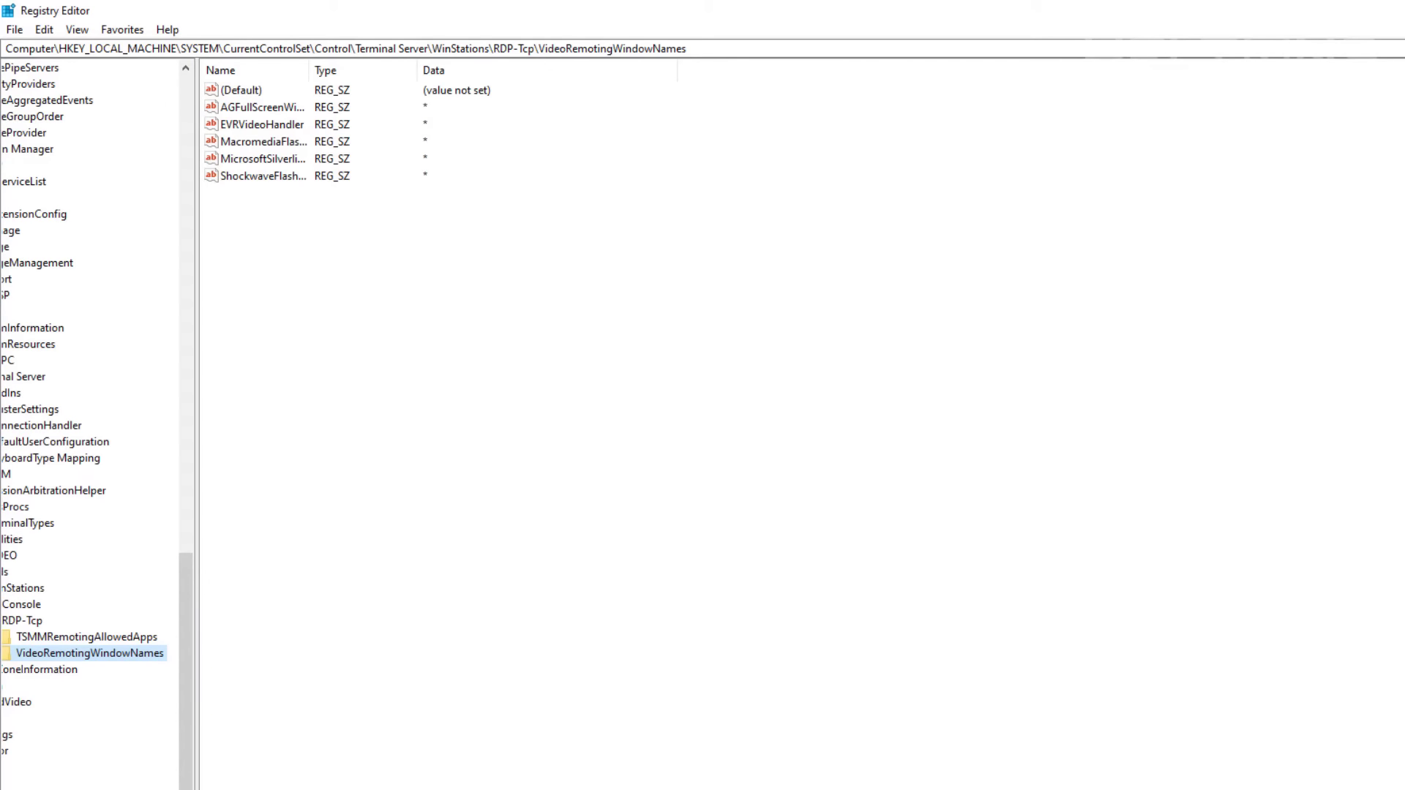
# Select the existing PortNumber DWORD value (0x00000d3d, 3389) in RDP-Tcp's value list.
pyautogui.click(125, 621)
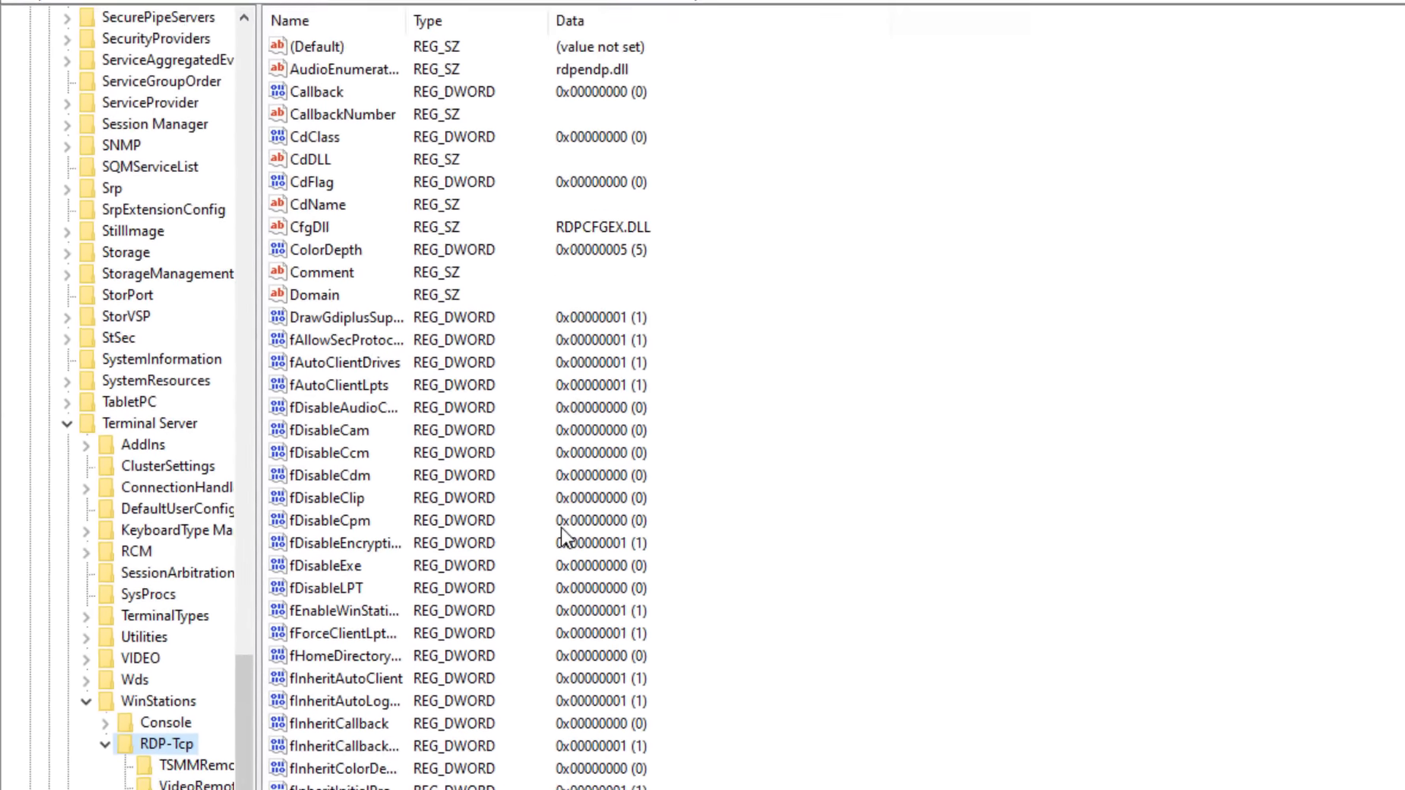
pyautogui.scroll(-7, 727, 186)
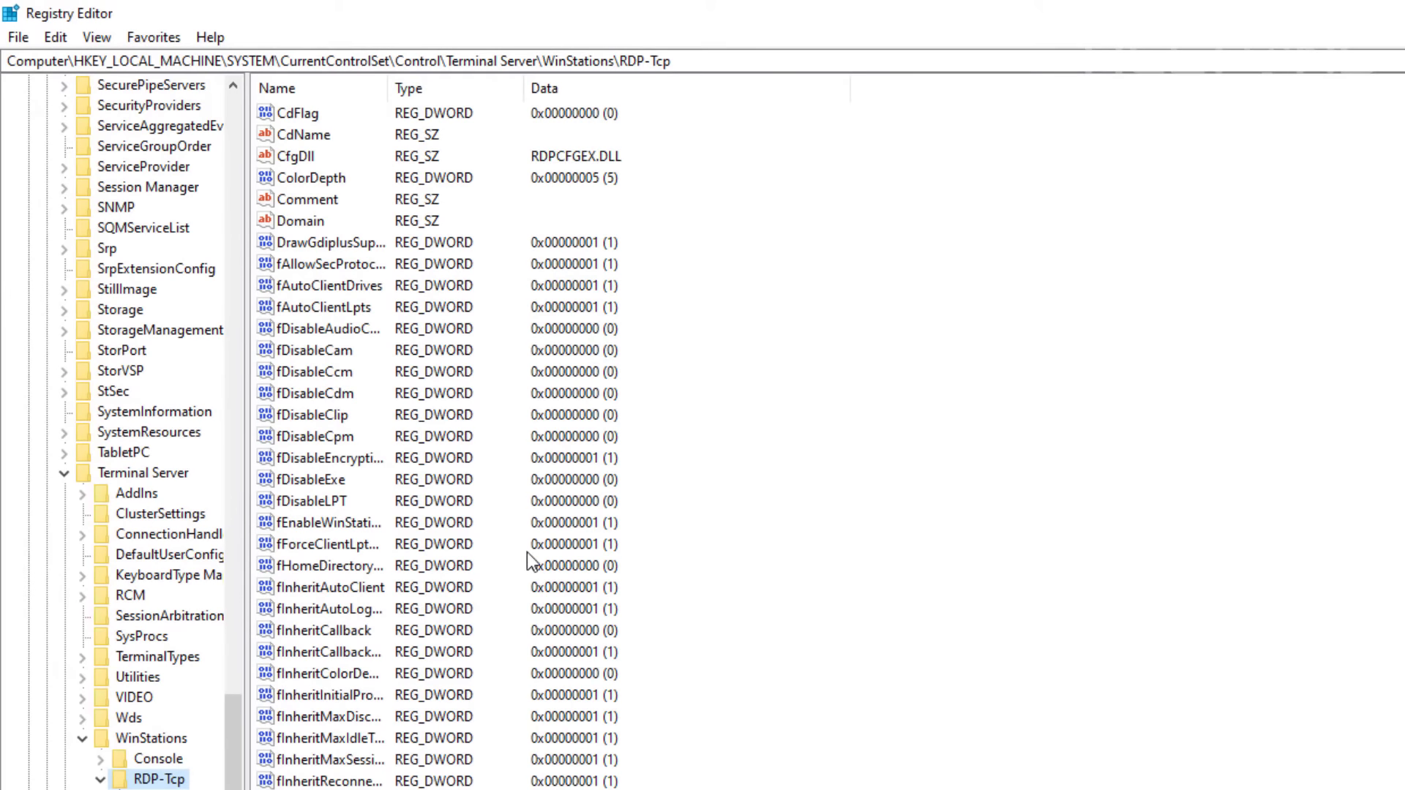
pyautogui.scroll(-5, 527, 551)
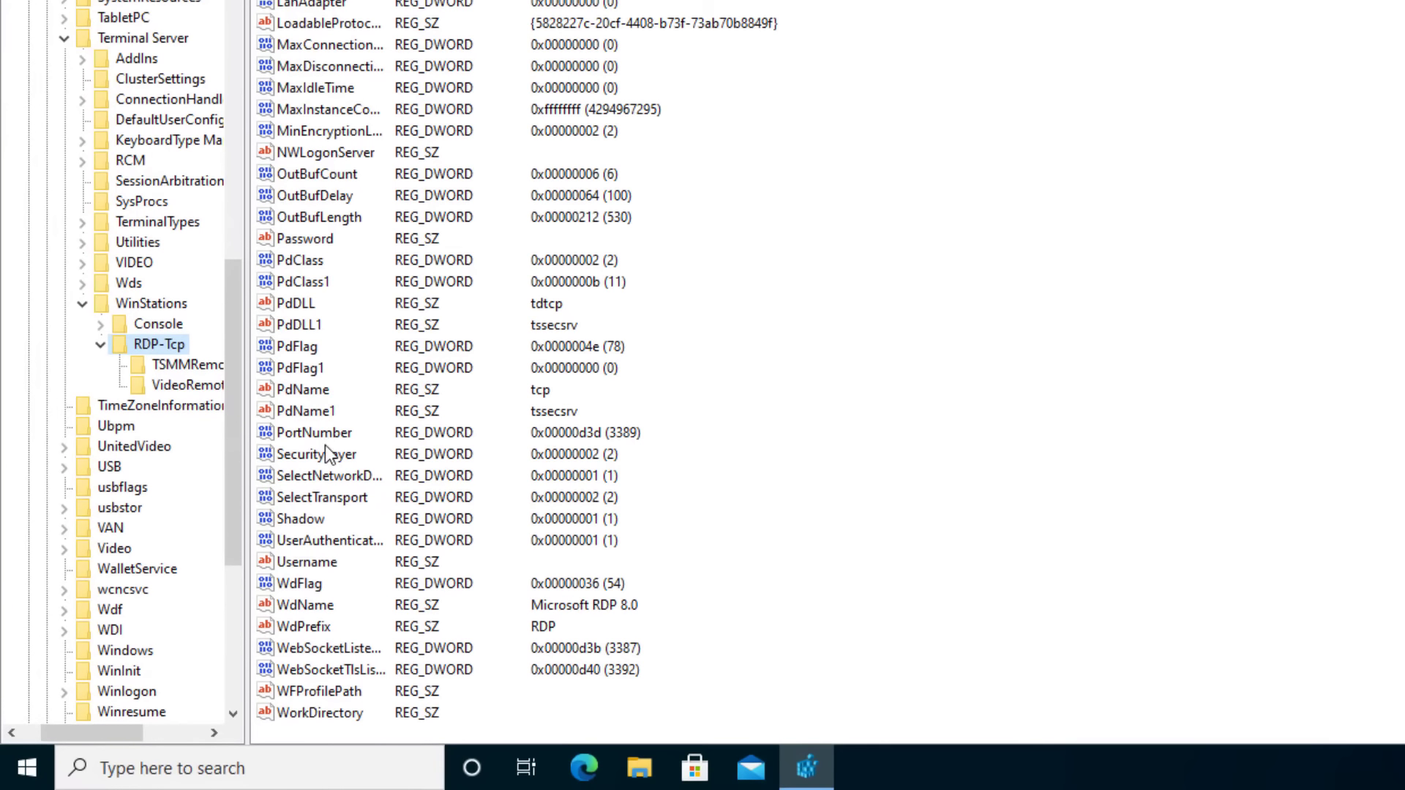
pyautogui.click(323, 435)
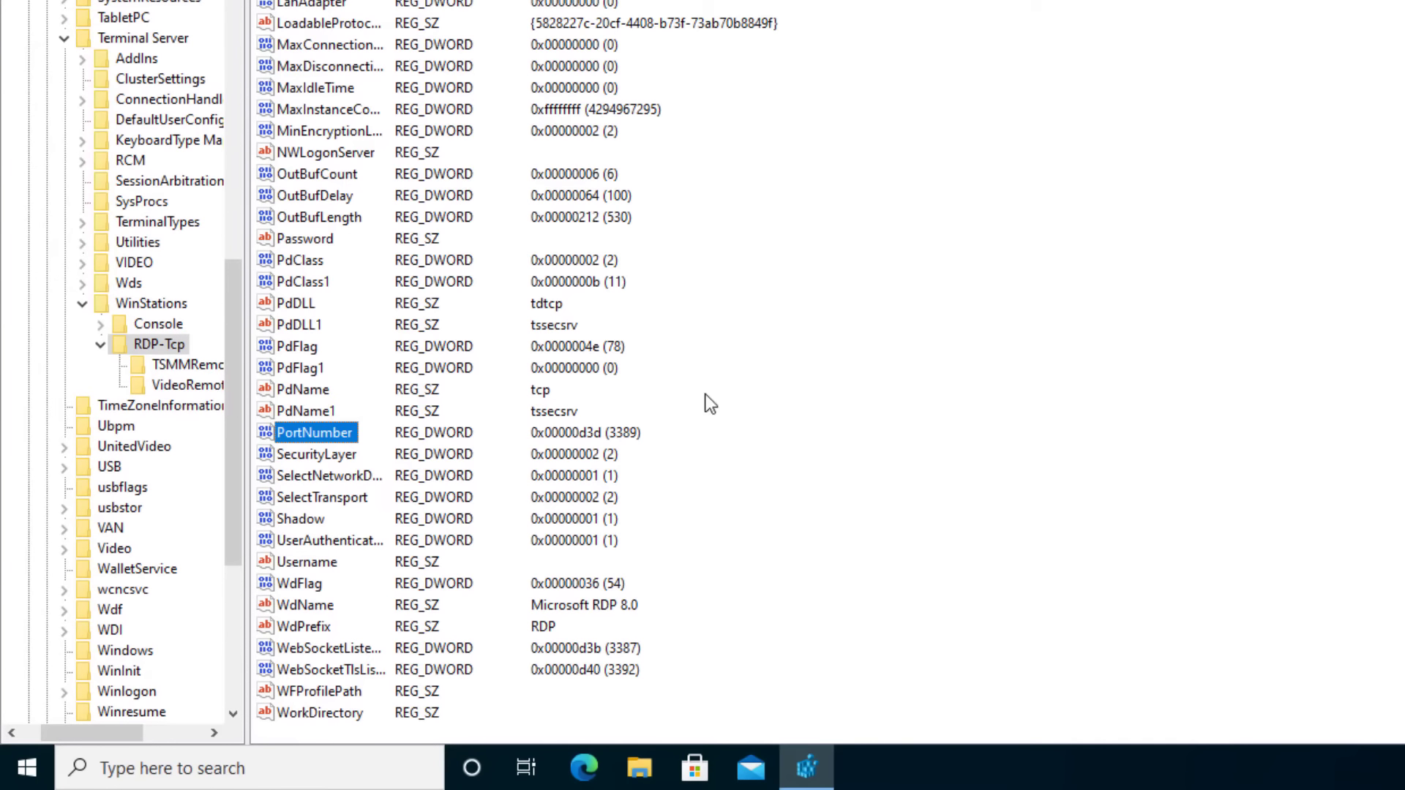
pyautogui.rightClick(801, 339)
pyautogui.moveTo(822, 342)
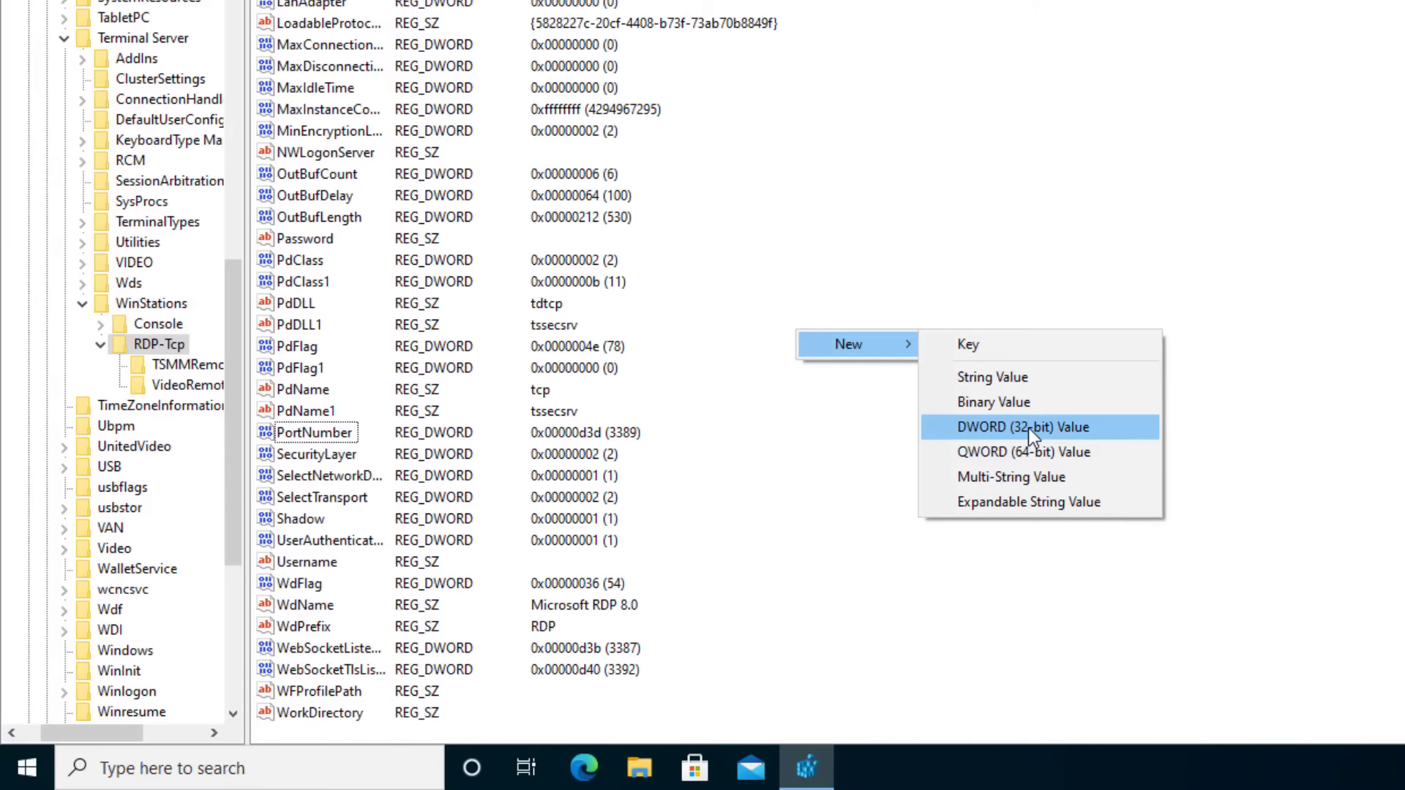
pyautogui.click(306, 433)
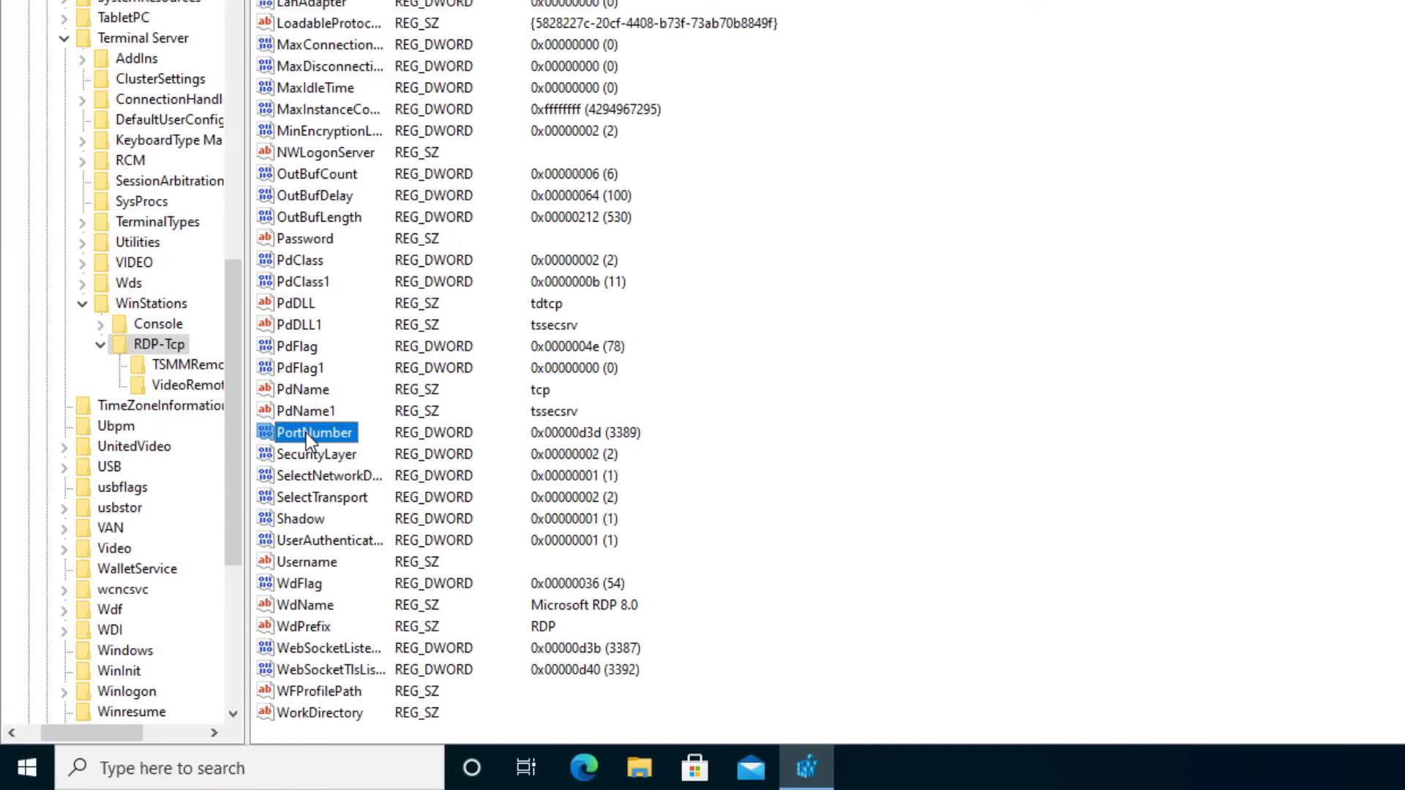
# Open the PortNumber value editor and switch its base to Decimal, showing 3389.
pyautogui.doubleClick(306, 433)
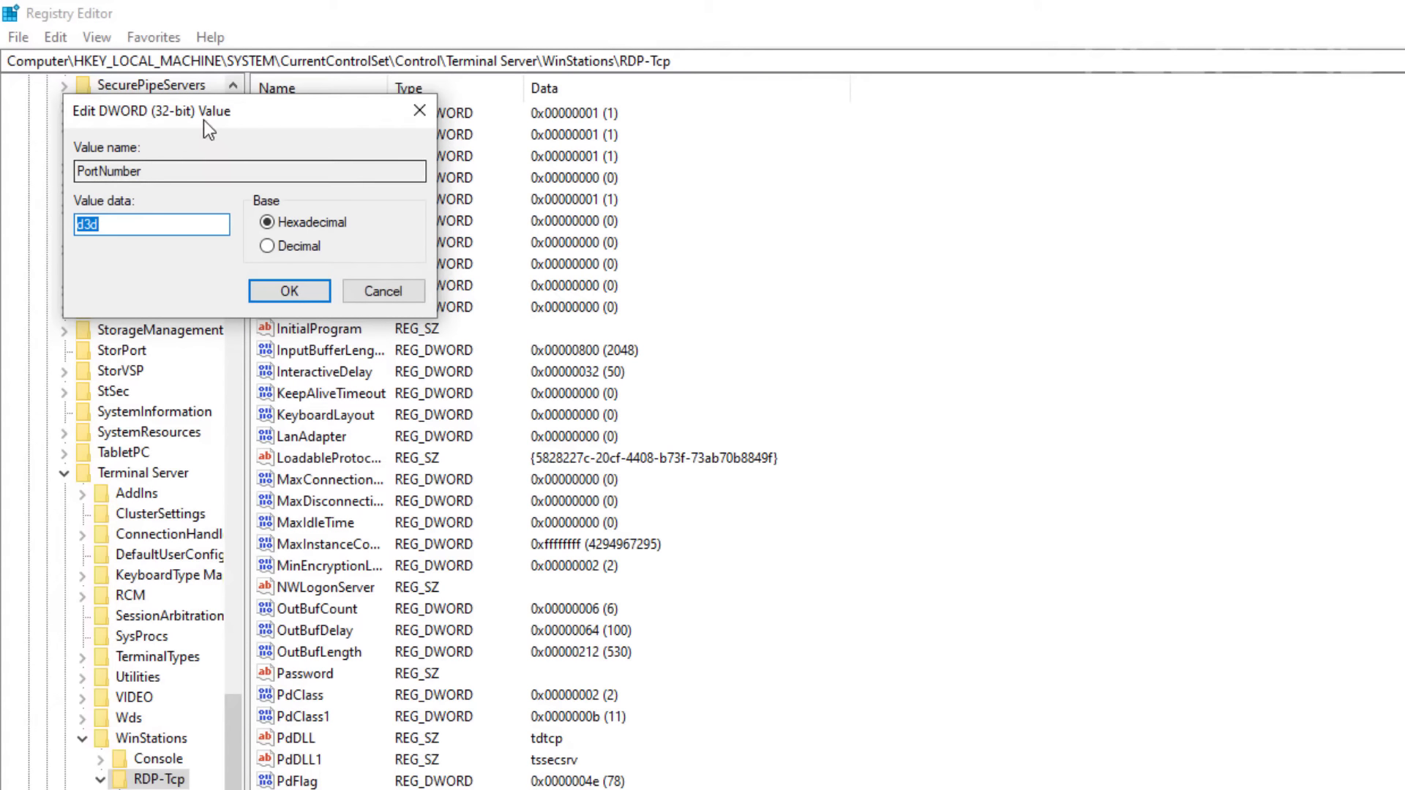
pyautogui.moveTo(203, 120); pyautogui.dragTo(388, 328)
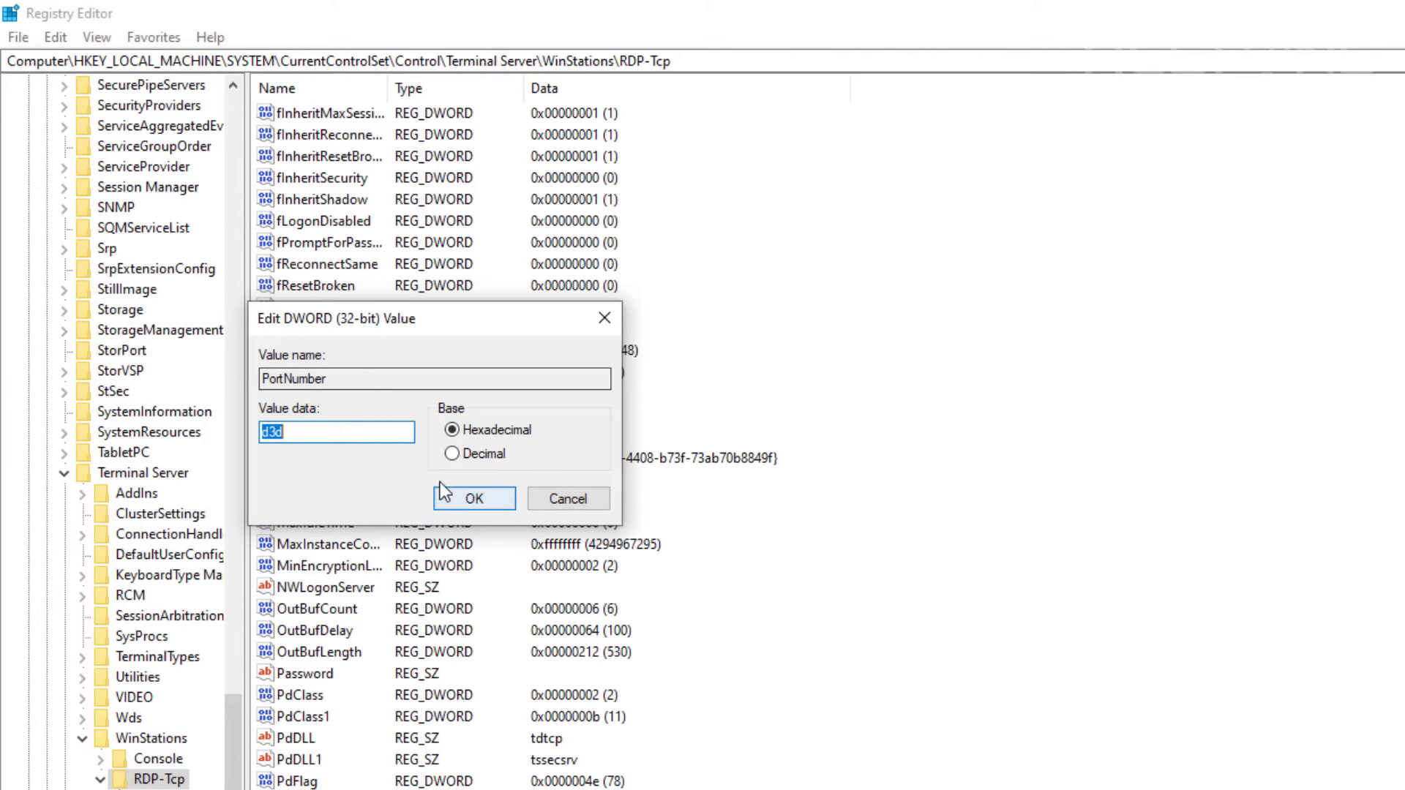
pyautogui.click(452, 453)
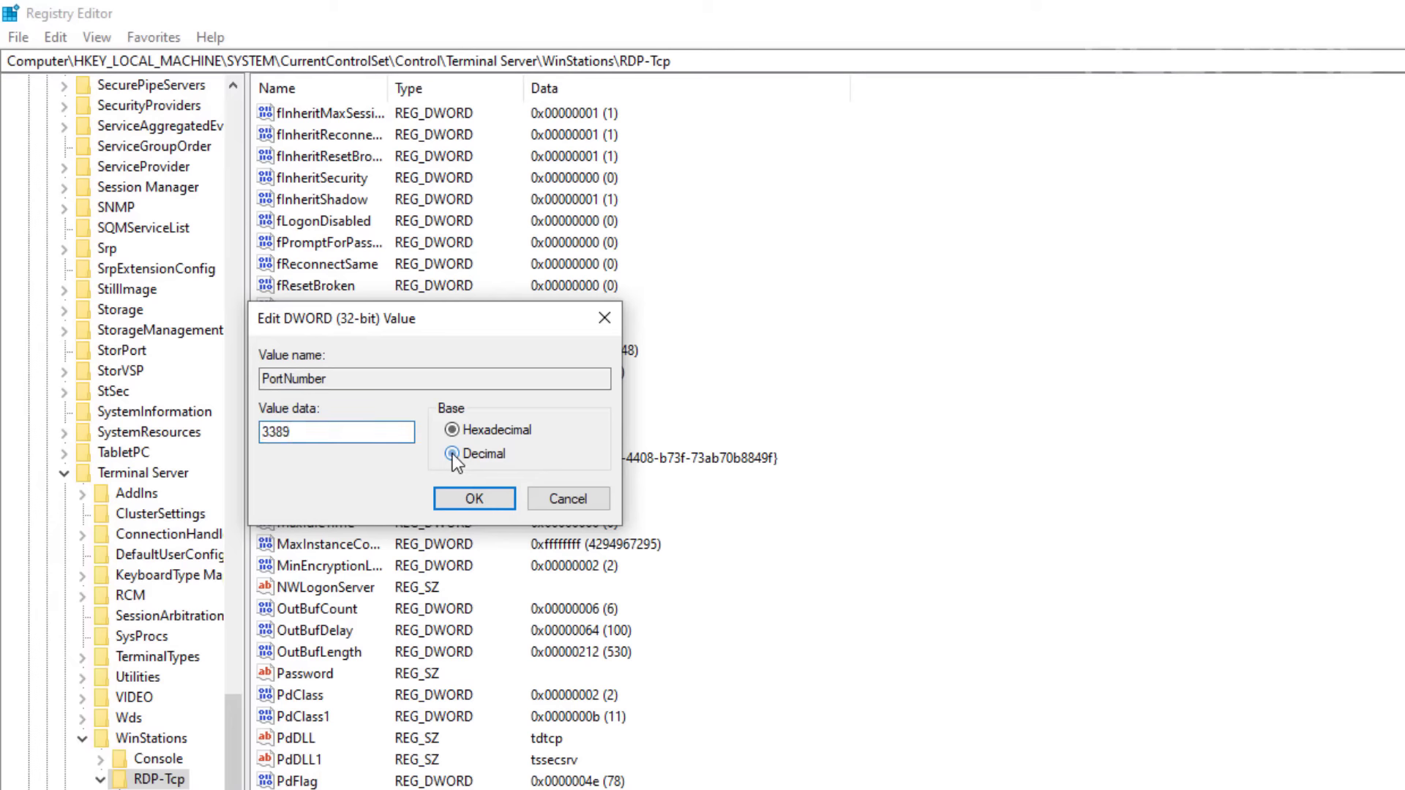
pyautogui.click(359, 430)
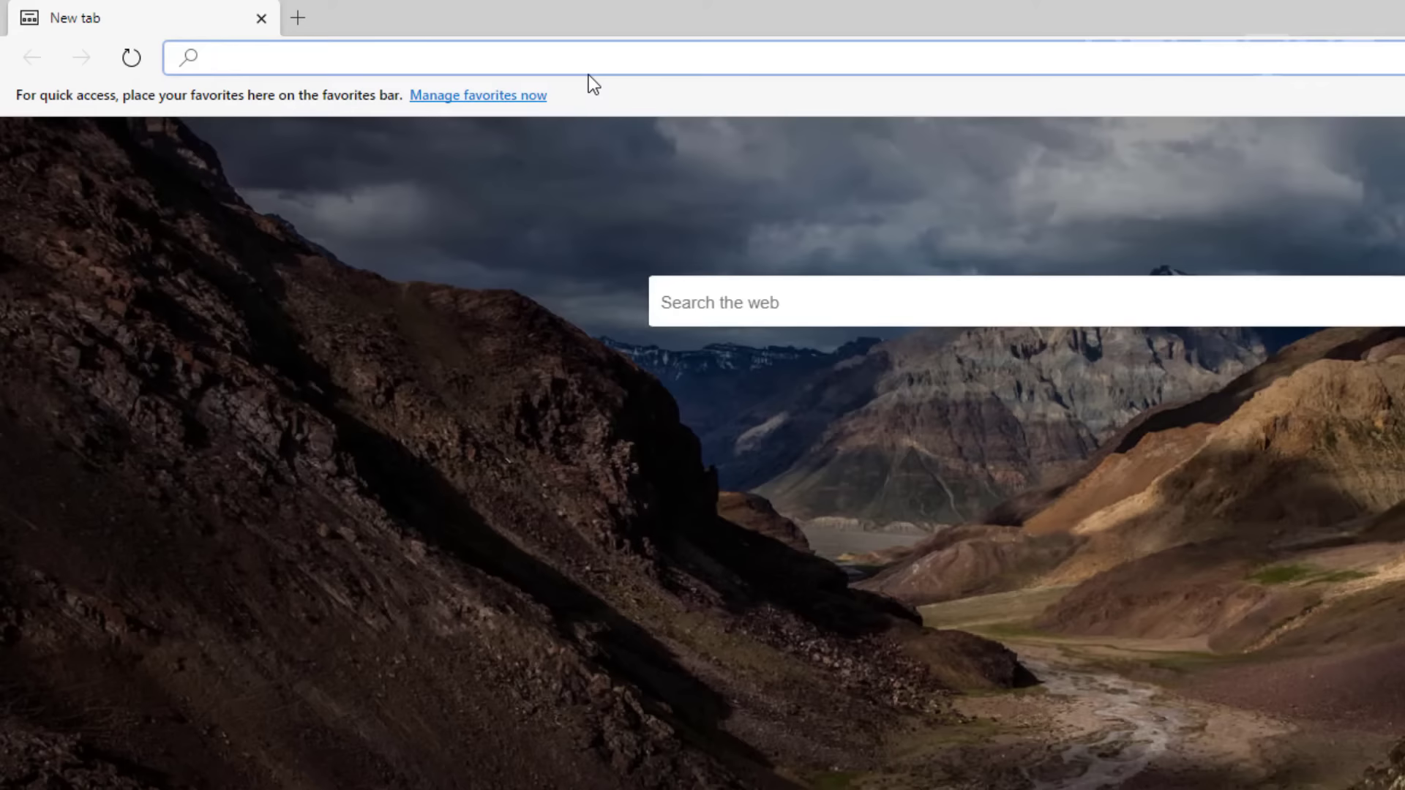
# Load Wikipedia's List of TCP and UDP port numbers and select port 4001 in the 4000s range.
pyautogui.write('https://en.wikipedia.org/wiki/List_of_TCP_and_UDP_port_numbers')
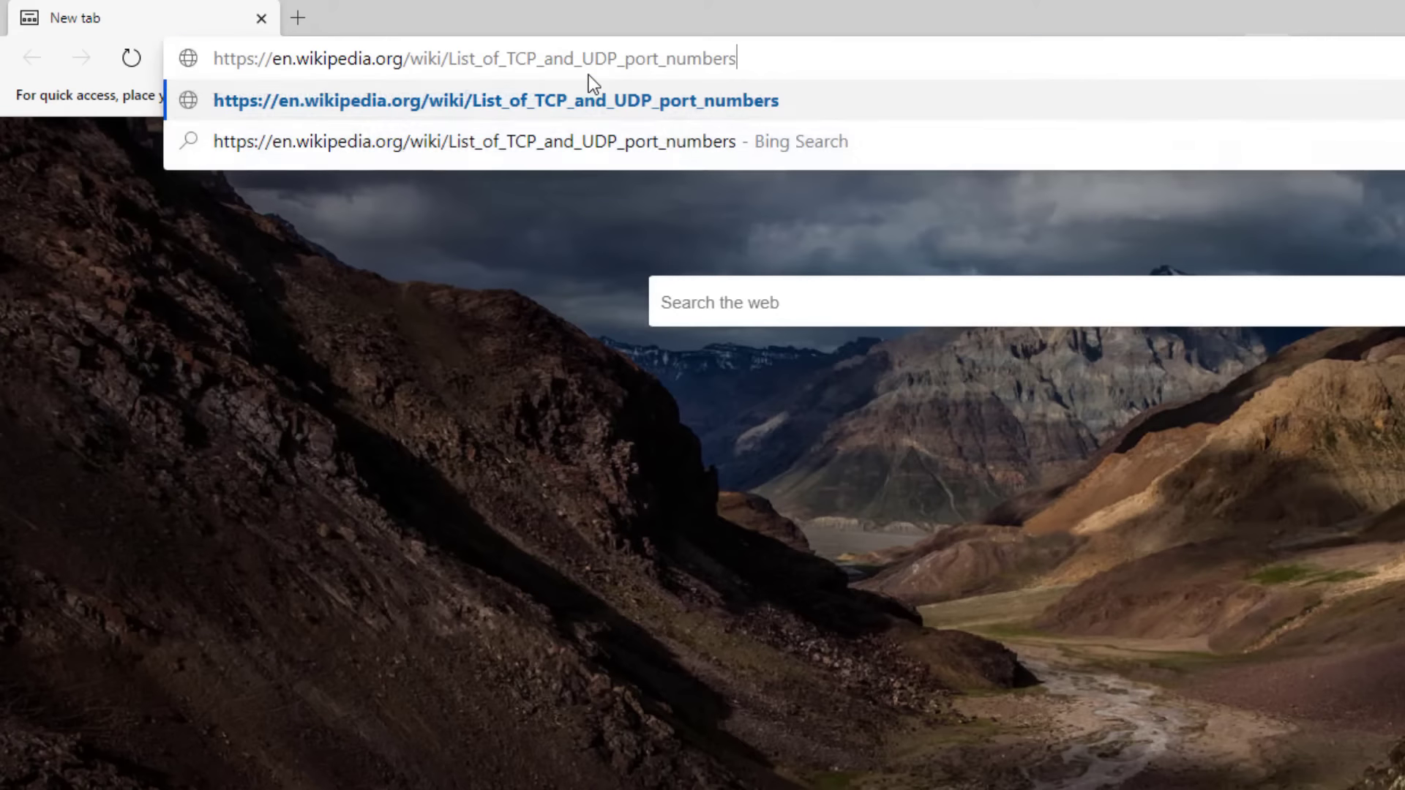
pyautogui.press('Return')
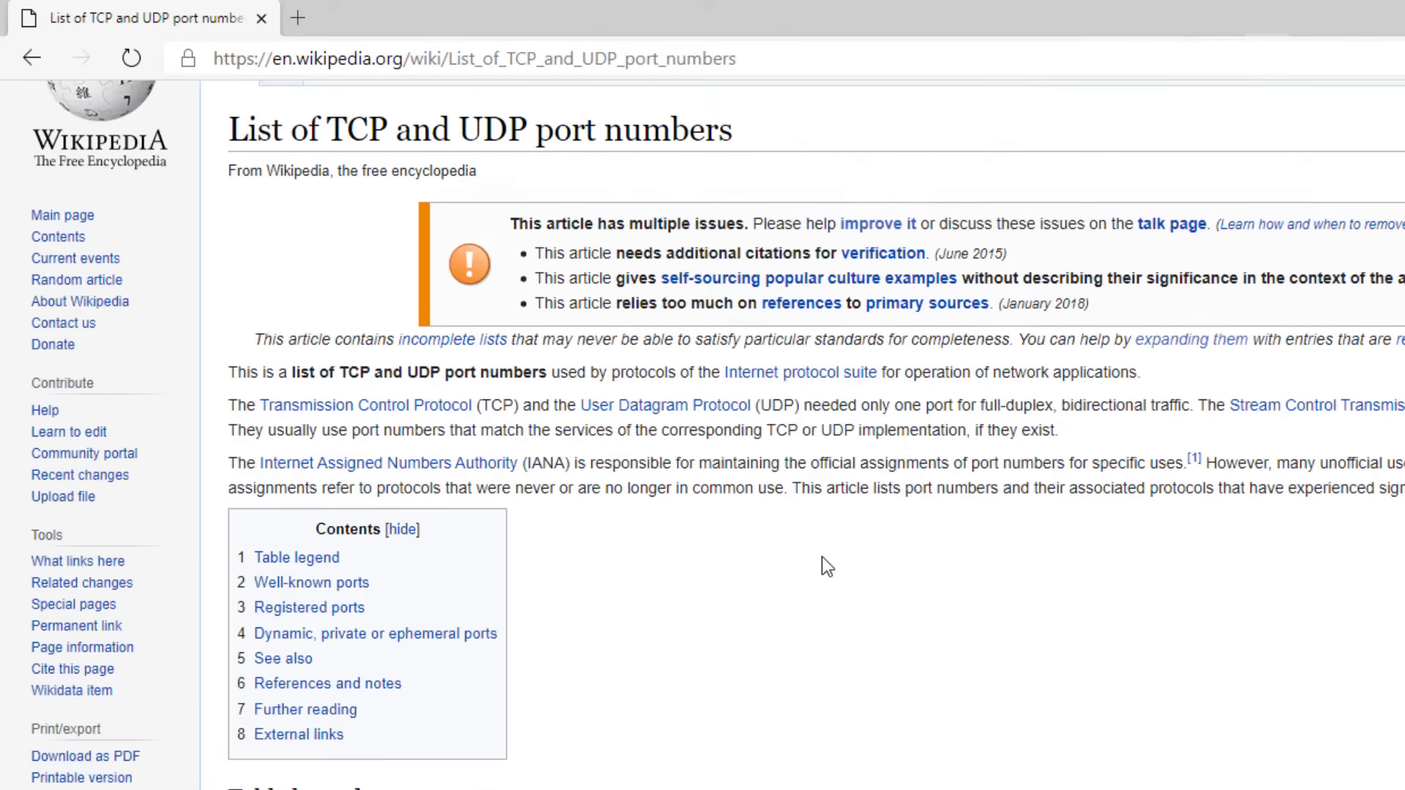
pyautogui.scroll(-20, 822, 563)
pyautogui.scroll(-20, 812, 594)
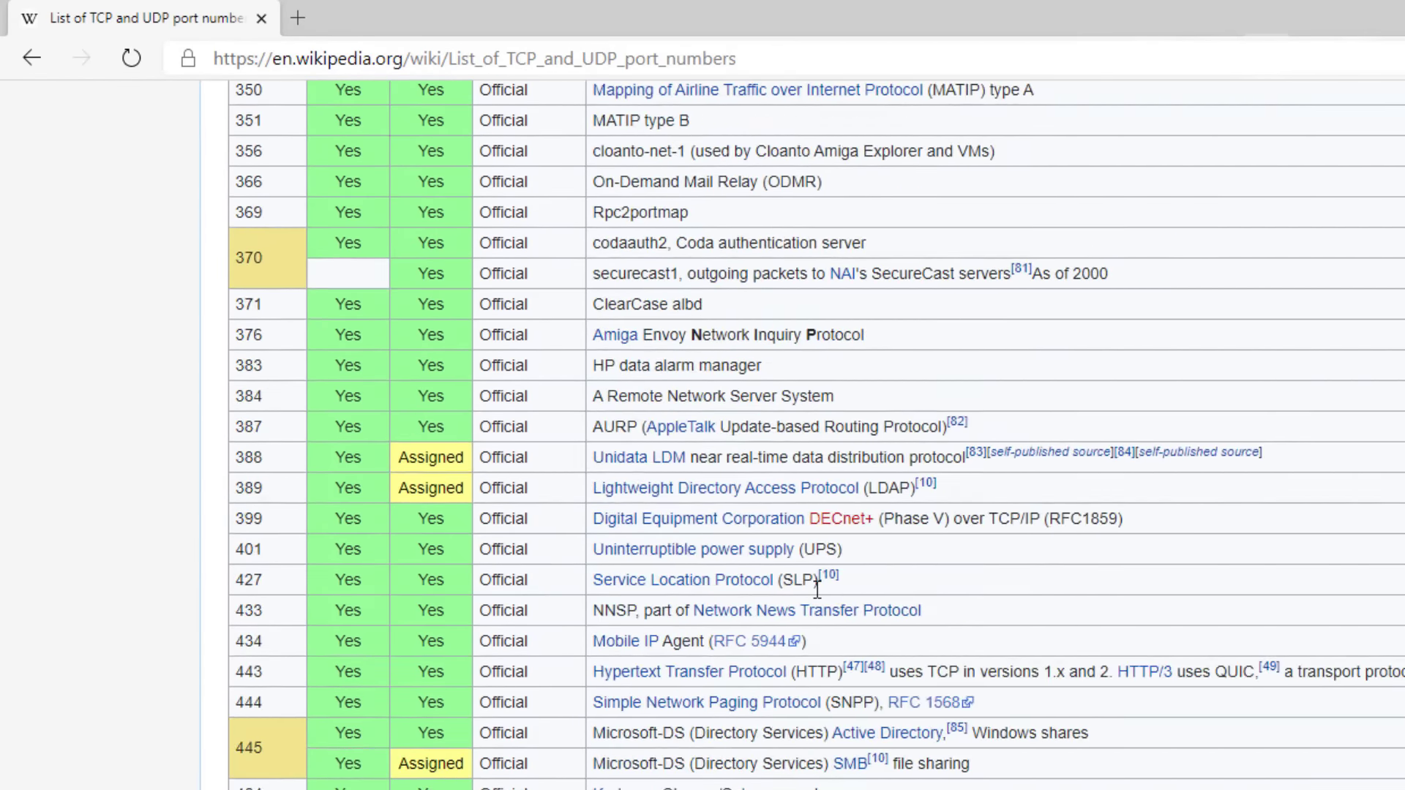
pyautogui.scroll(-20, 815, 591)
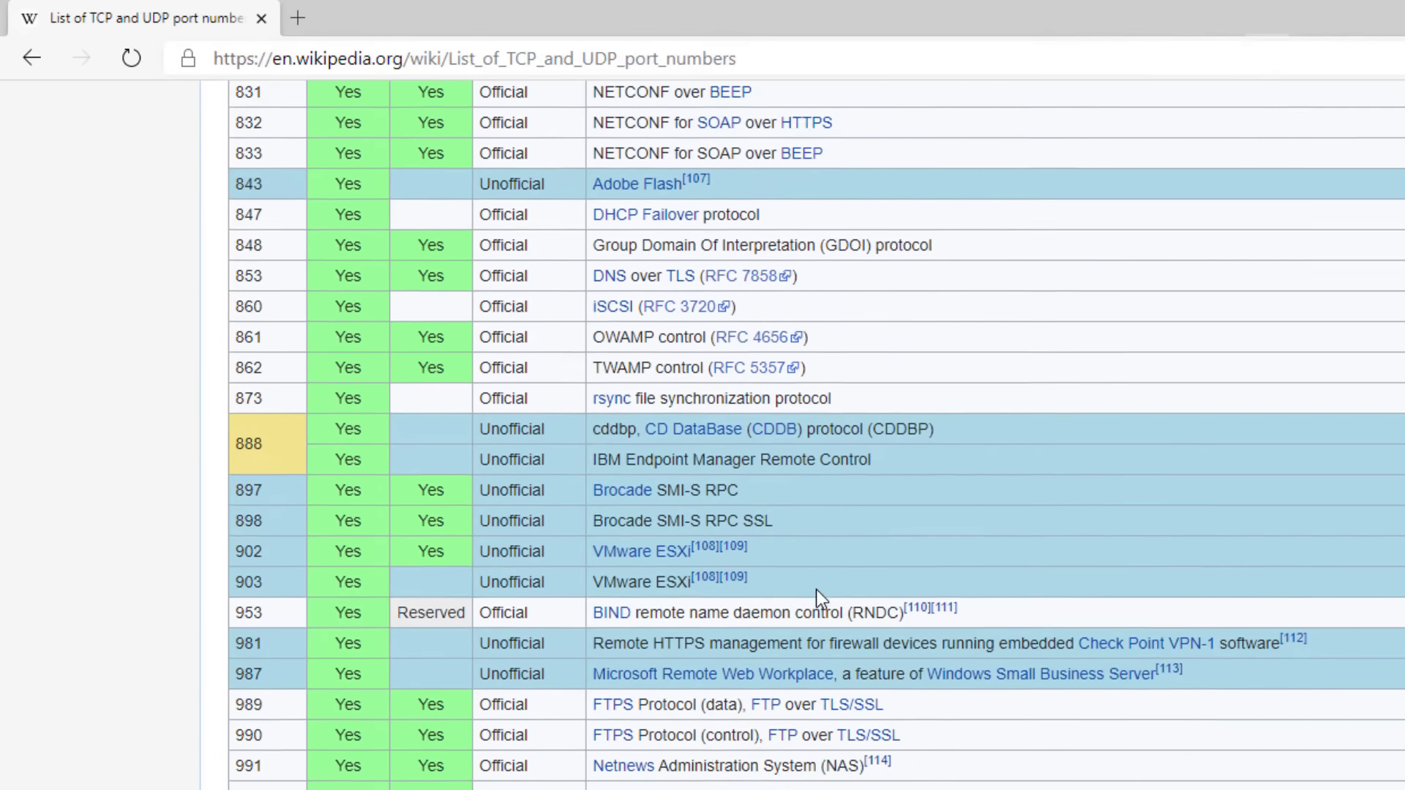
pyautogui.scroll(-20, 815, 598)
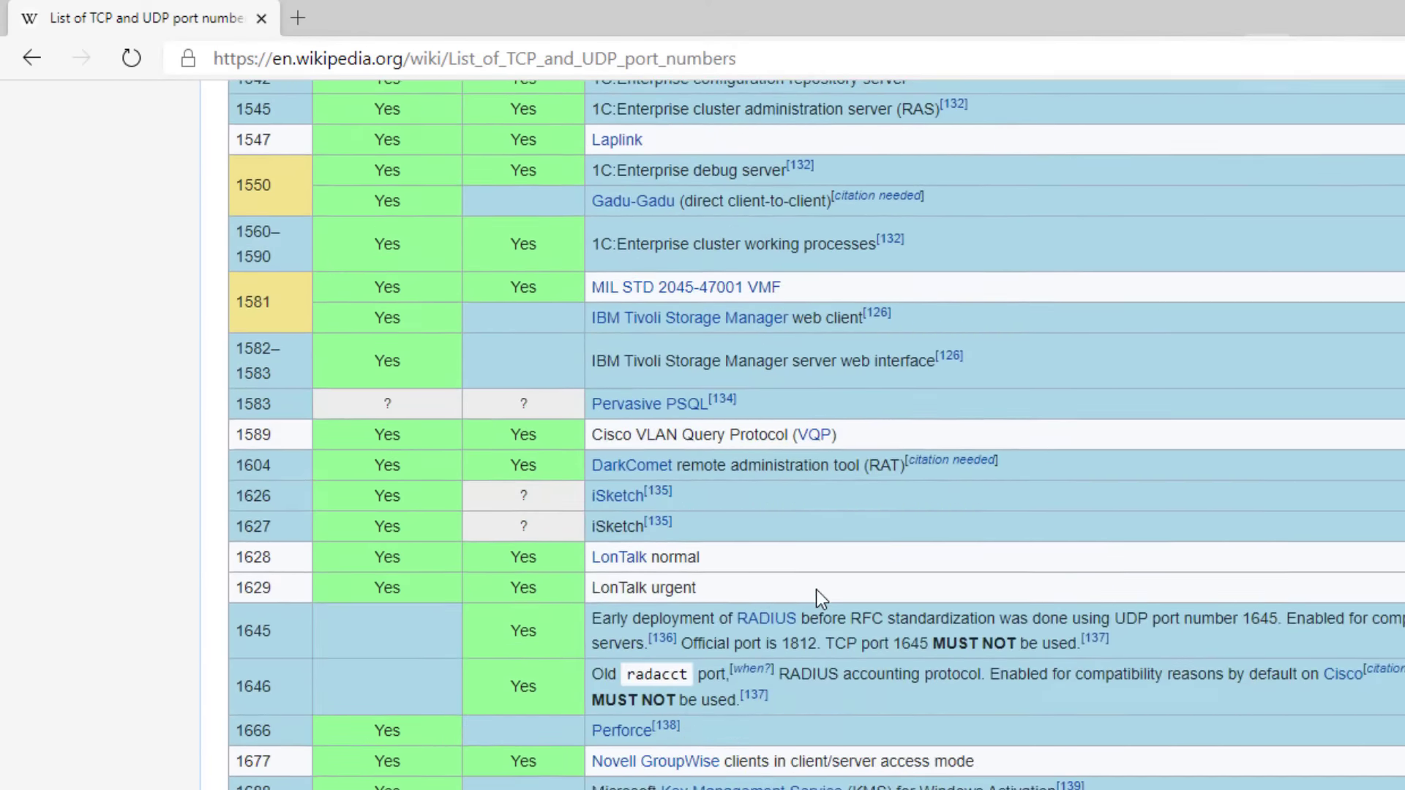
pyautogui.scroll(-20, 815, 601)
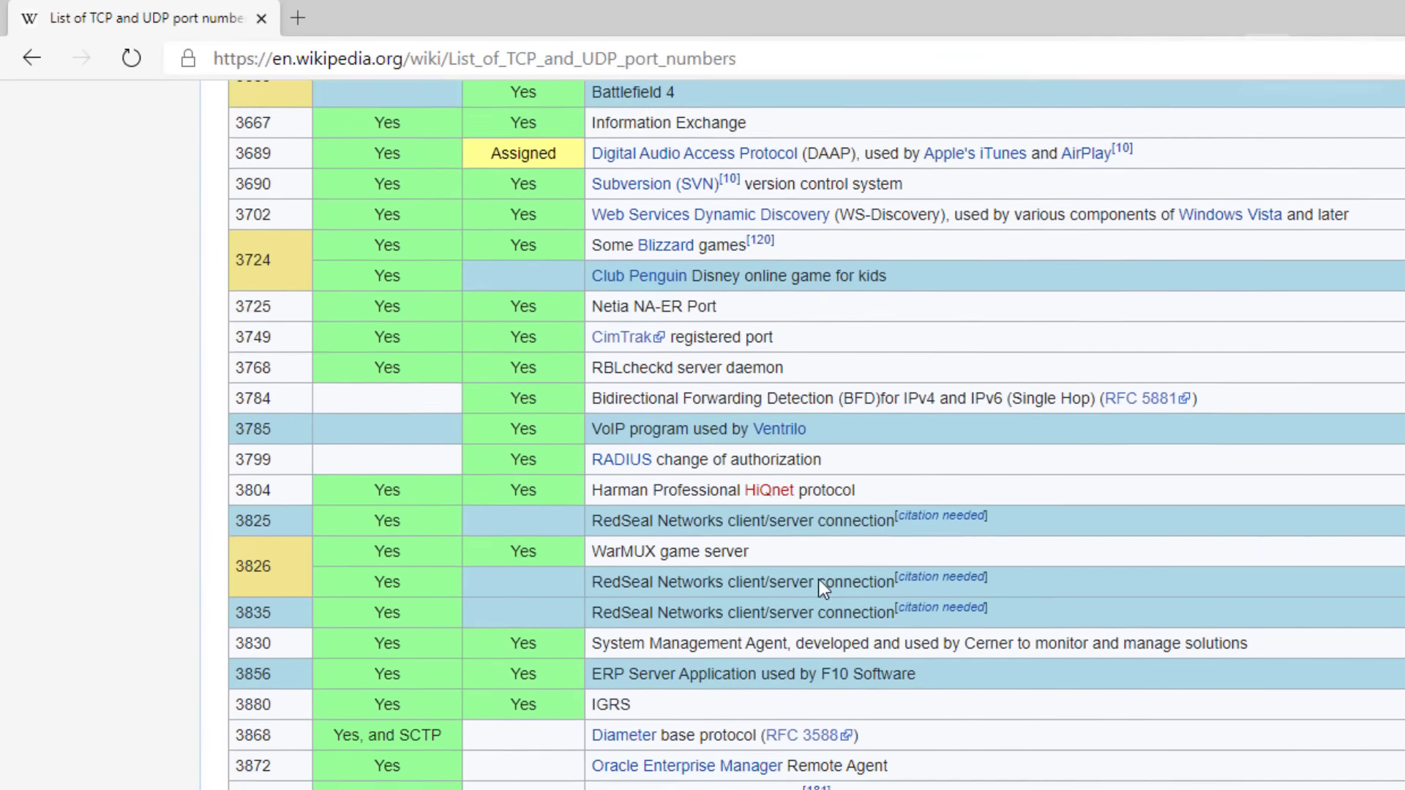
pyautogui.scroll(1, 820, 572)
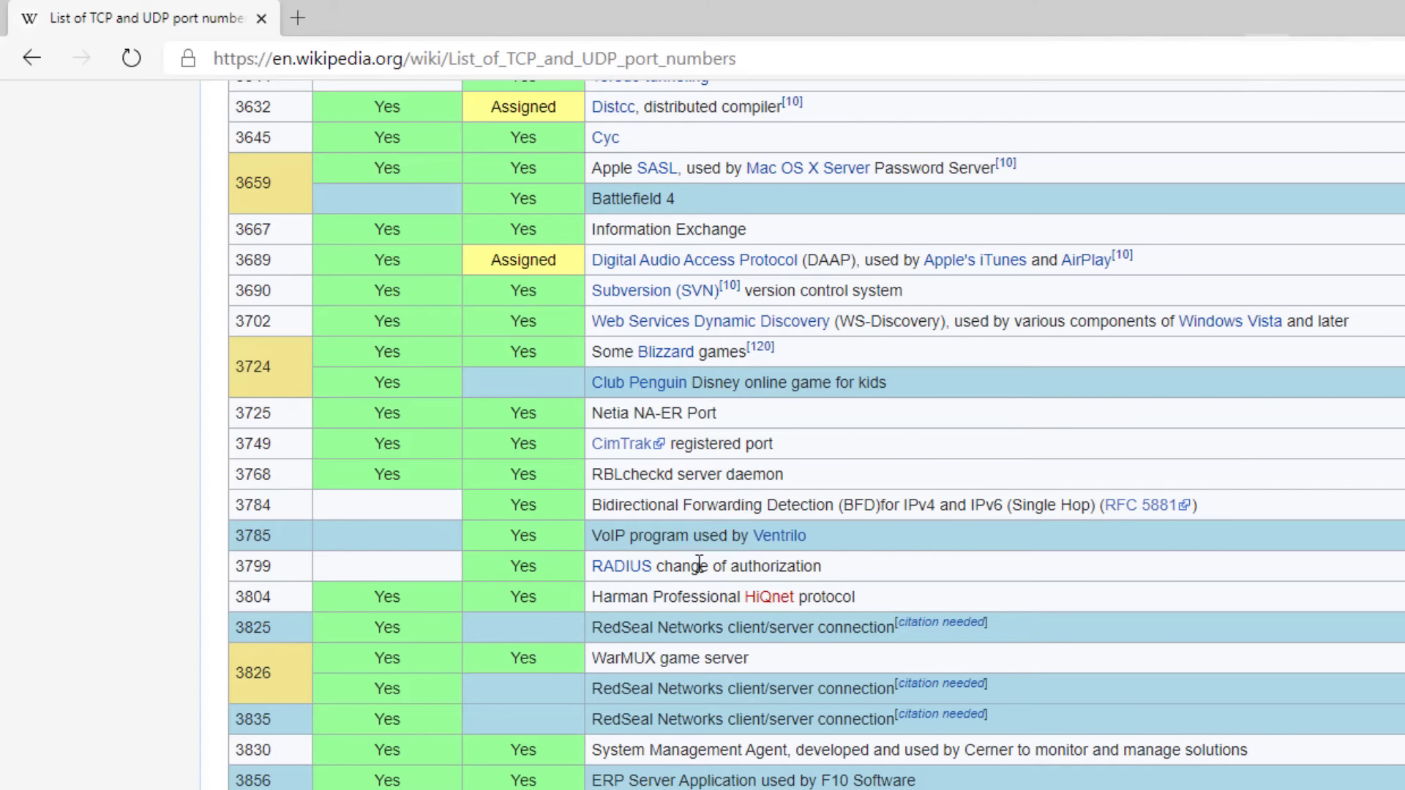
pyautogui.scroll(-20, 366, 483)
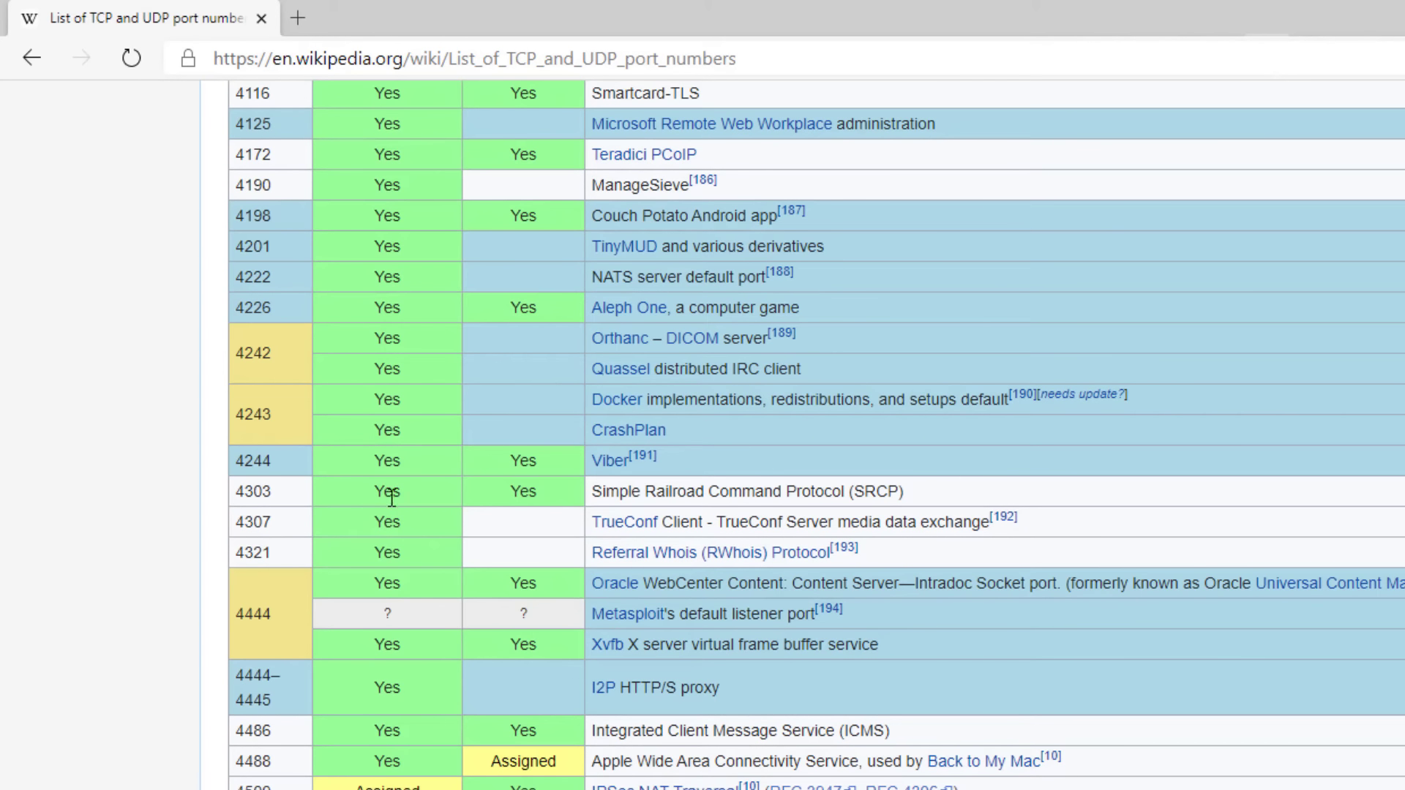
pyautogui.scroll(5, 388, 496)
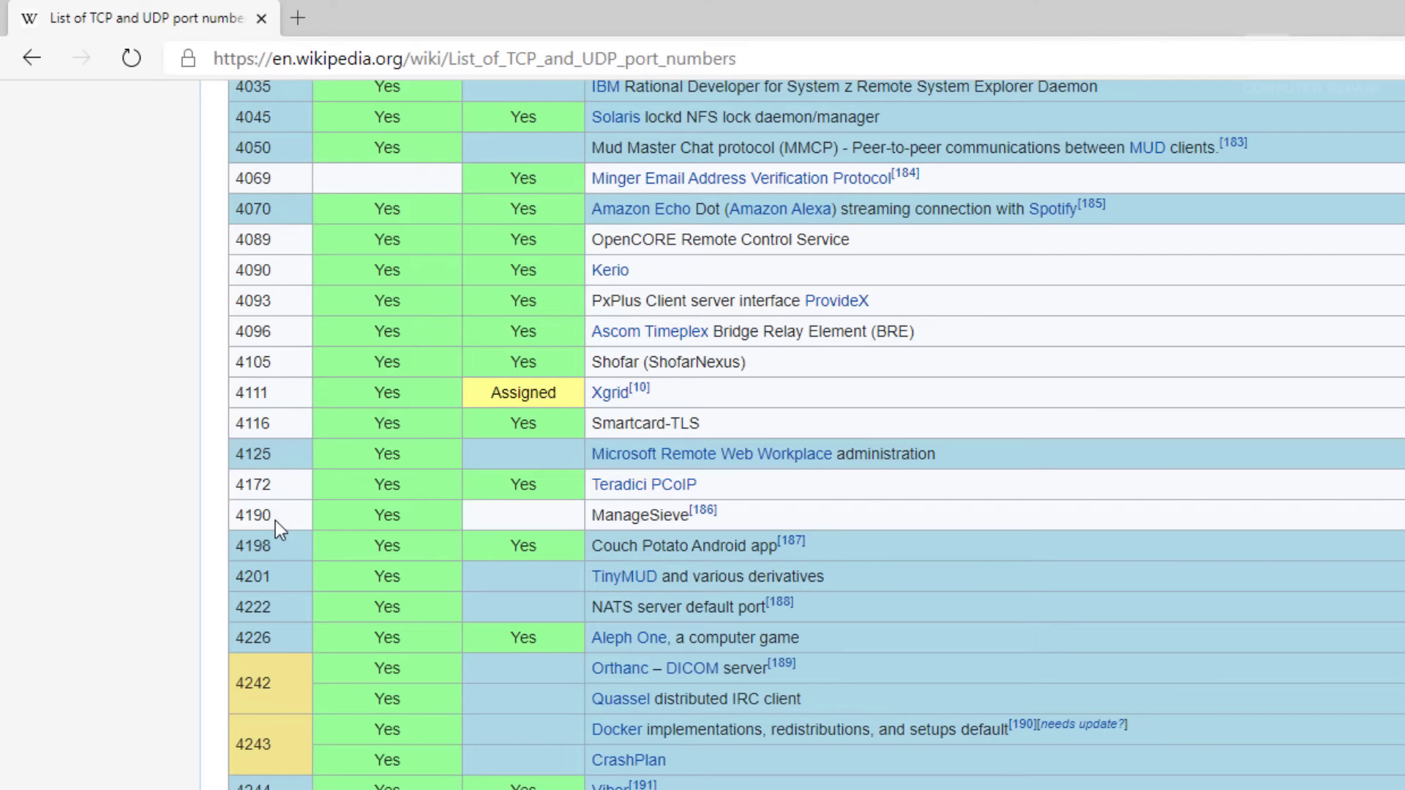
pyautogui.scroll(-15, 278, 710)
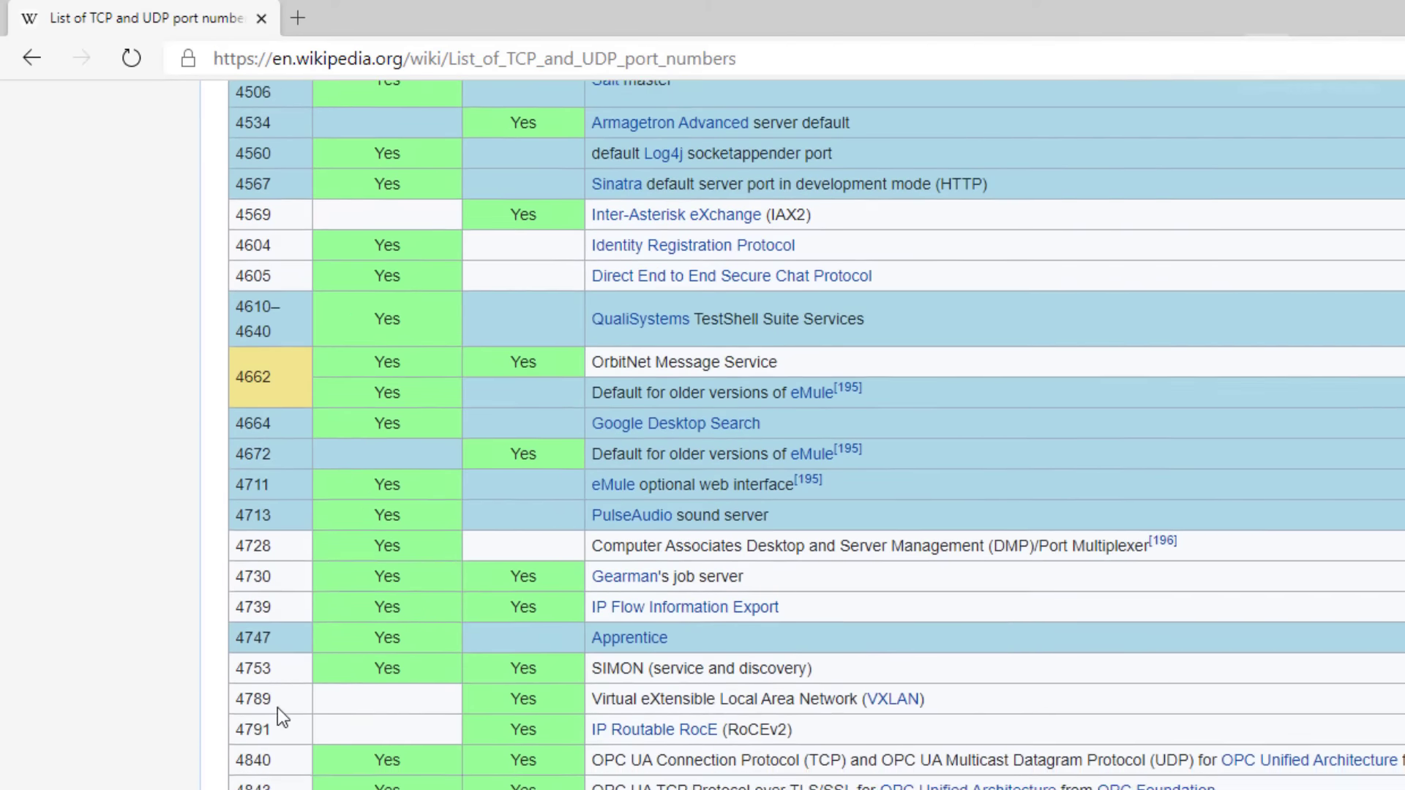
pyautogui.scroll(15, 277, 700)
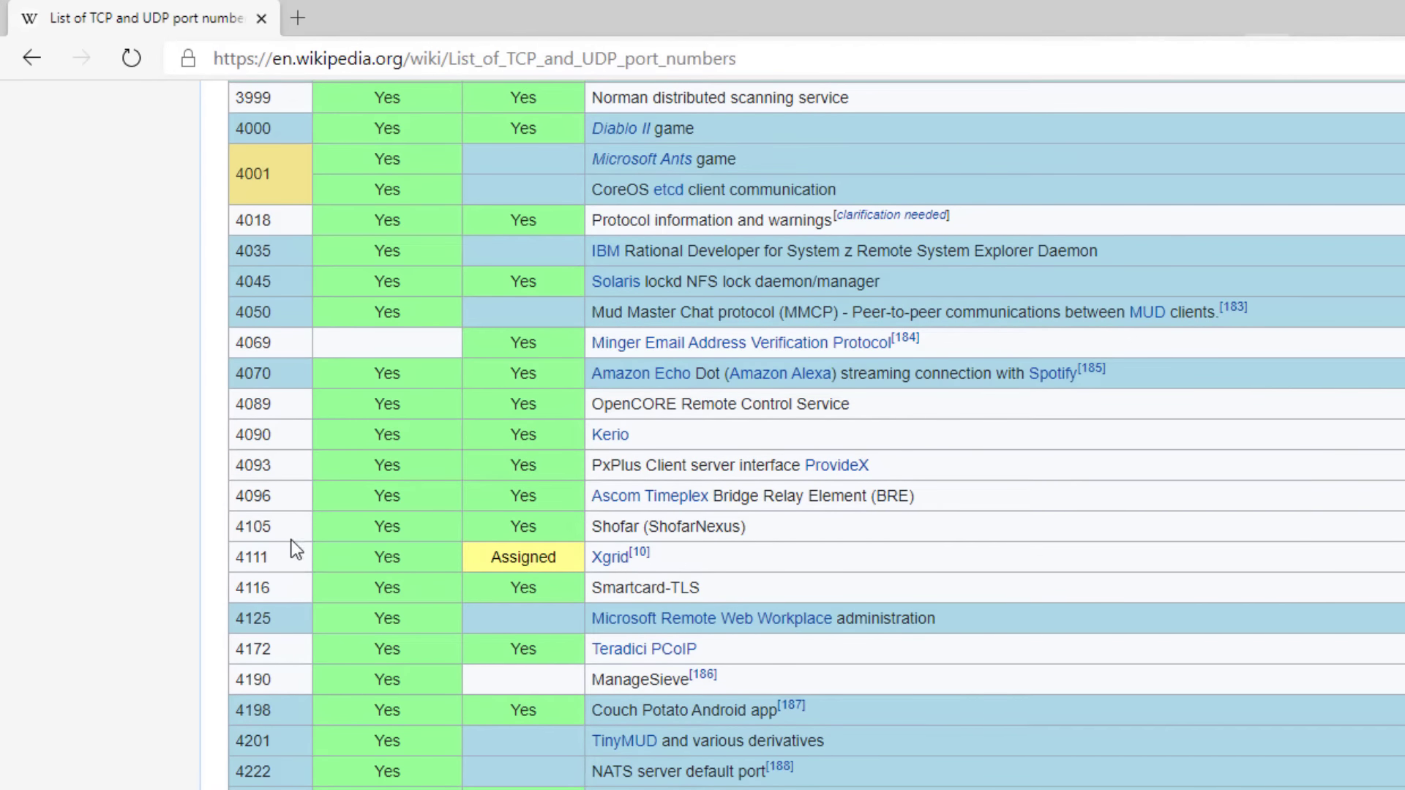
pyautogui.scroll(2, 279, 495)
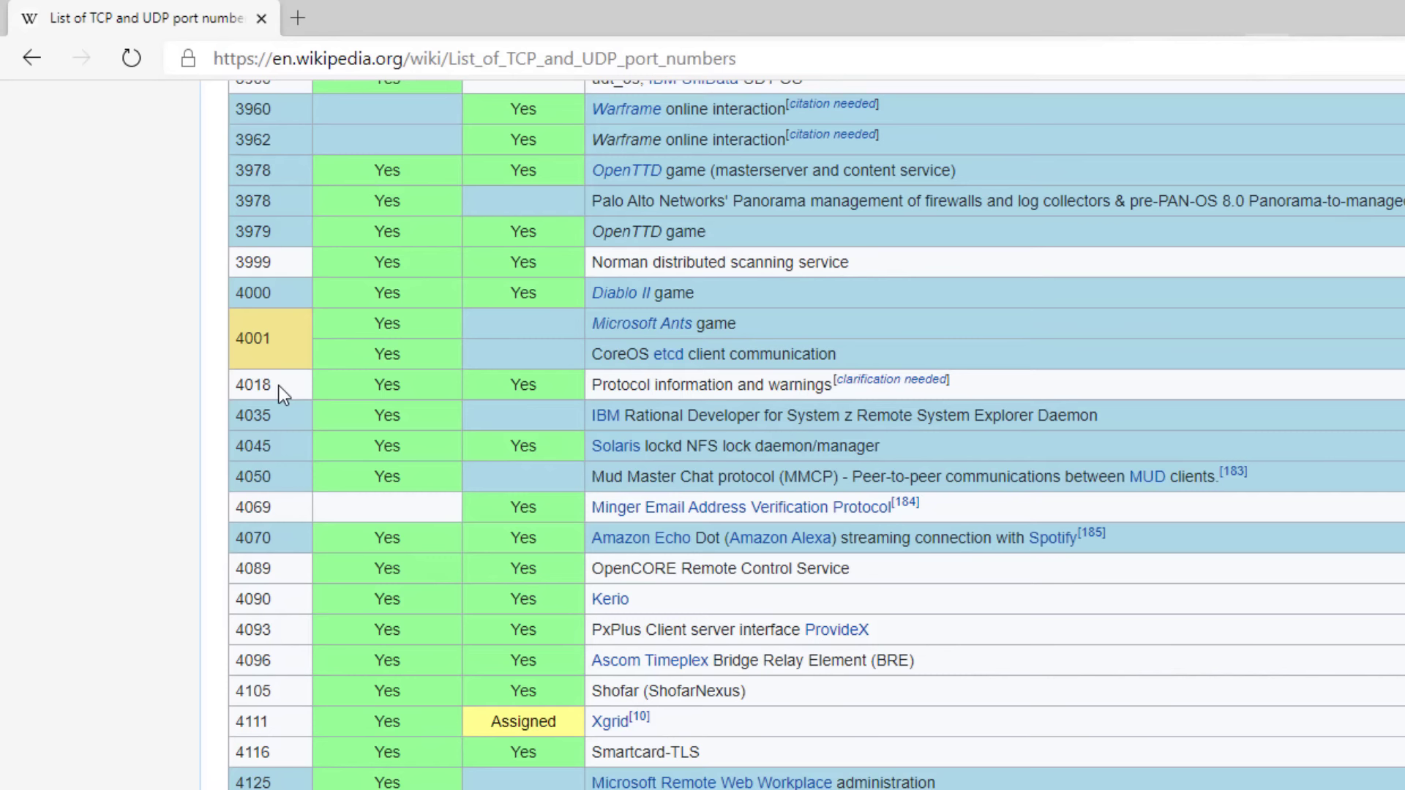
pyautogui.doubleClick(261, 338)
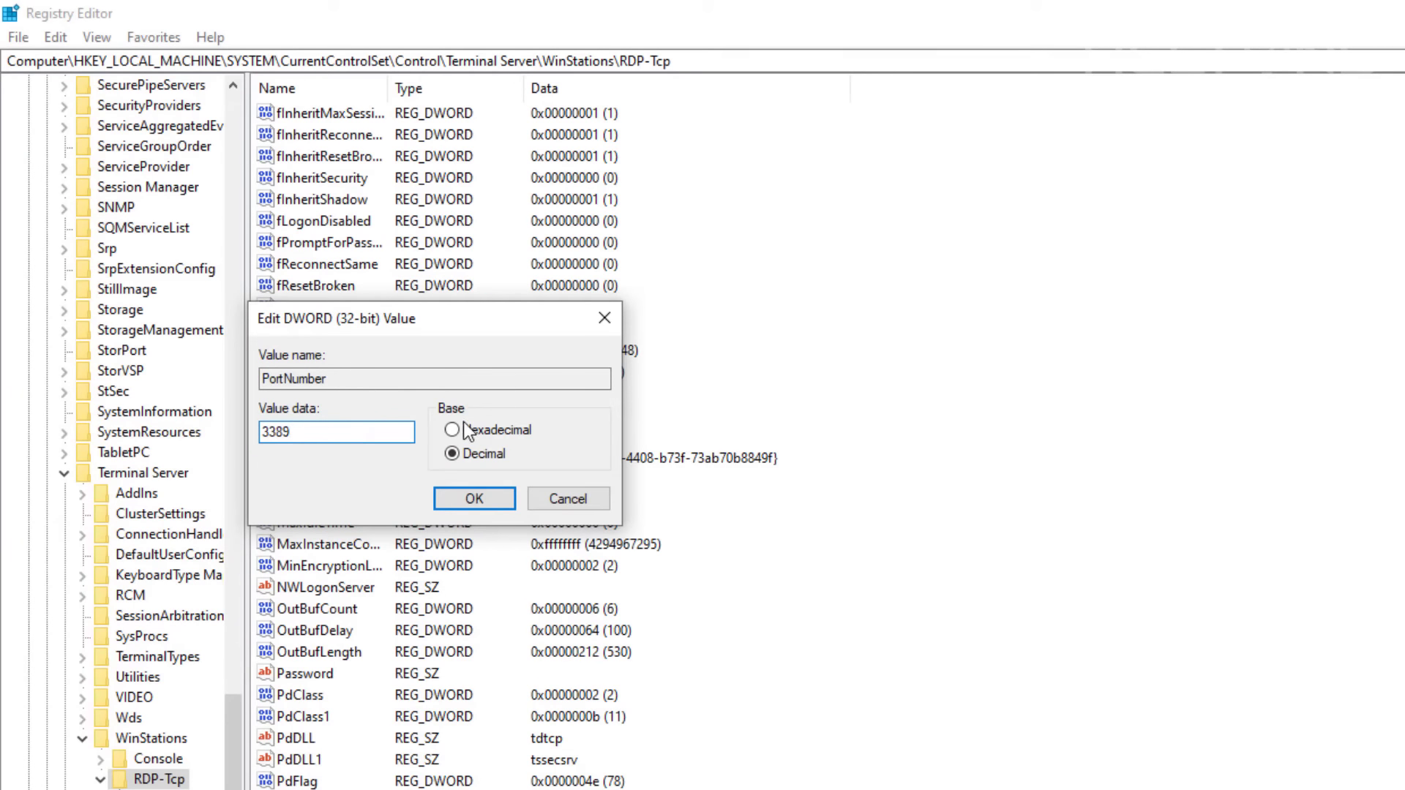
# Replace the PortNumber value 3389 with 4002 and save it.
pyautogui.moveTo(382, 432); pyautogui.dragTo(217, 432)
pyautogui.write('4001')
pyautogui.press('BackSpace')
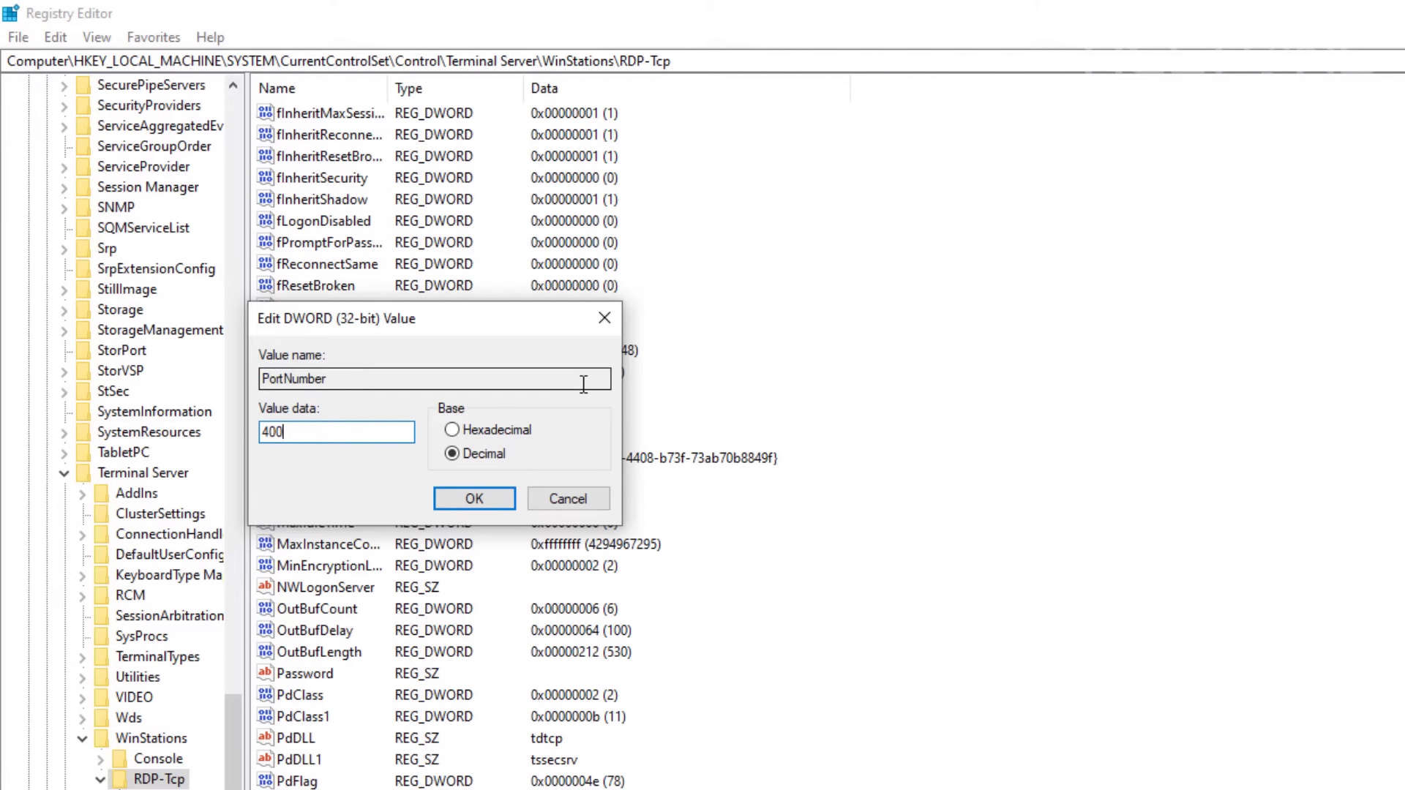
pyautogui.write('2')
pyautogui.hotkey('ctrl', 'a')
pyautogui.click(500, 498)
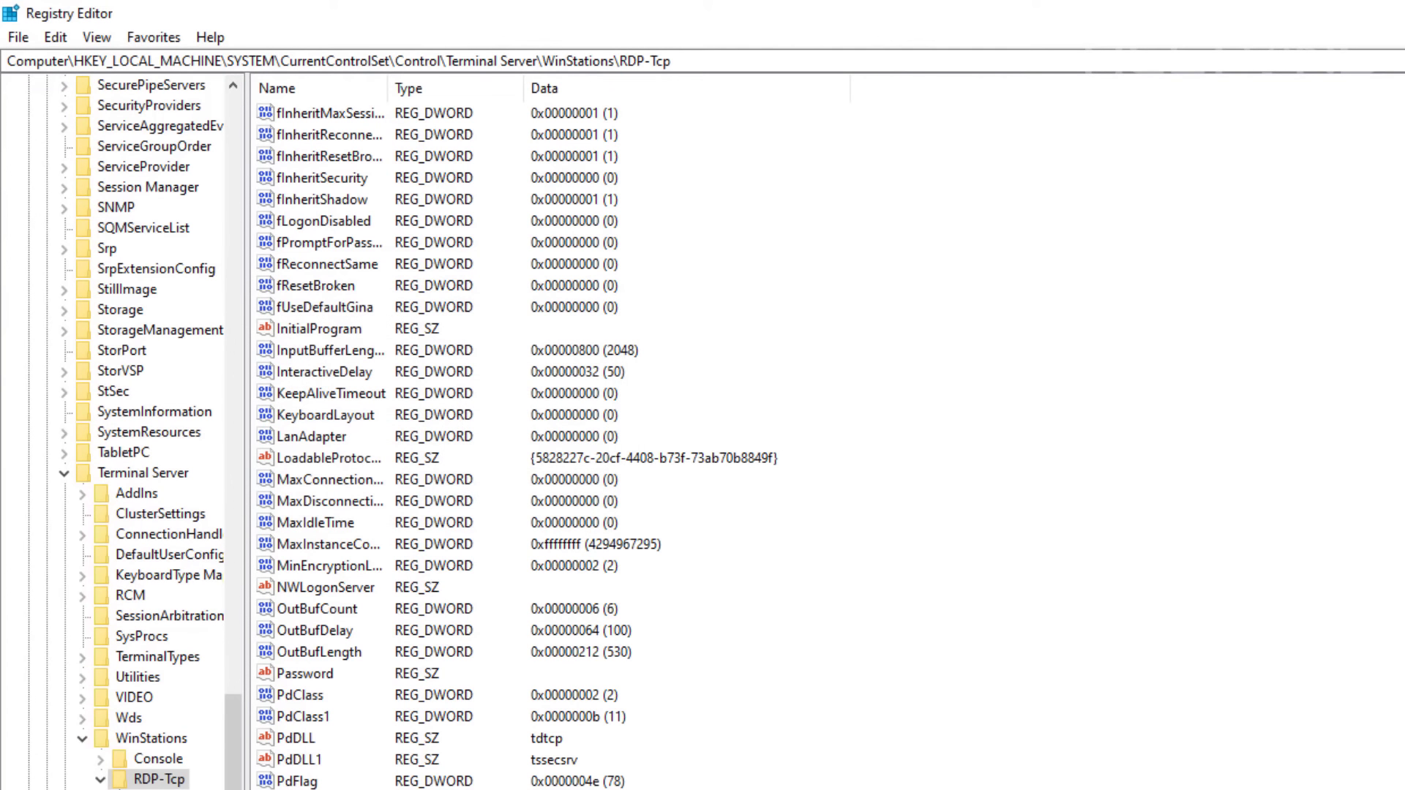
# Reopen PortNumber in Decimal to verify it reads 4002, then close the editor.
pyautogui.doubleClick(305, 789)
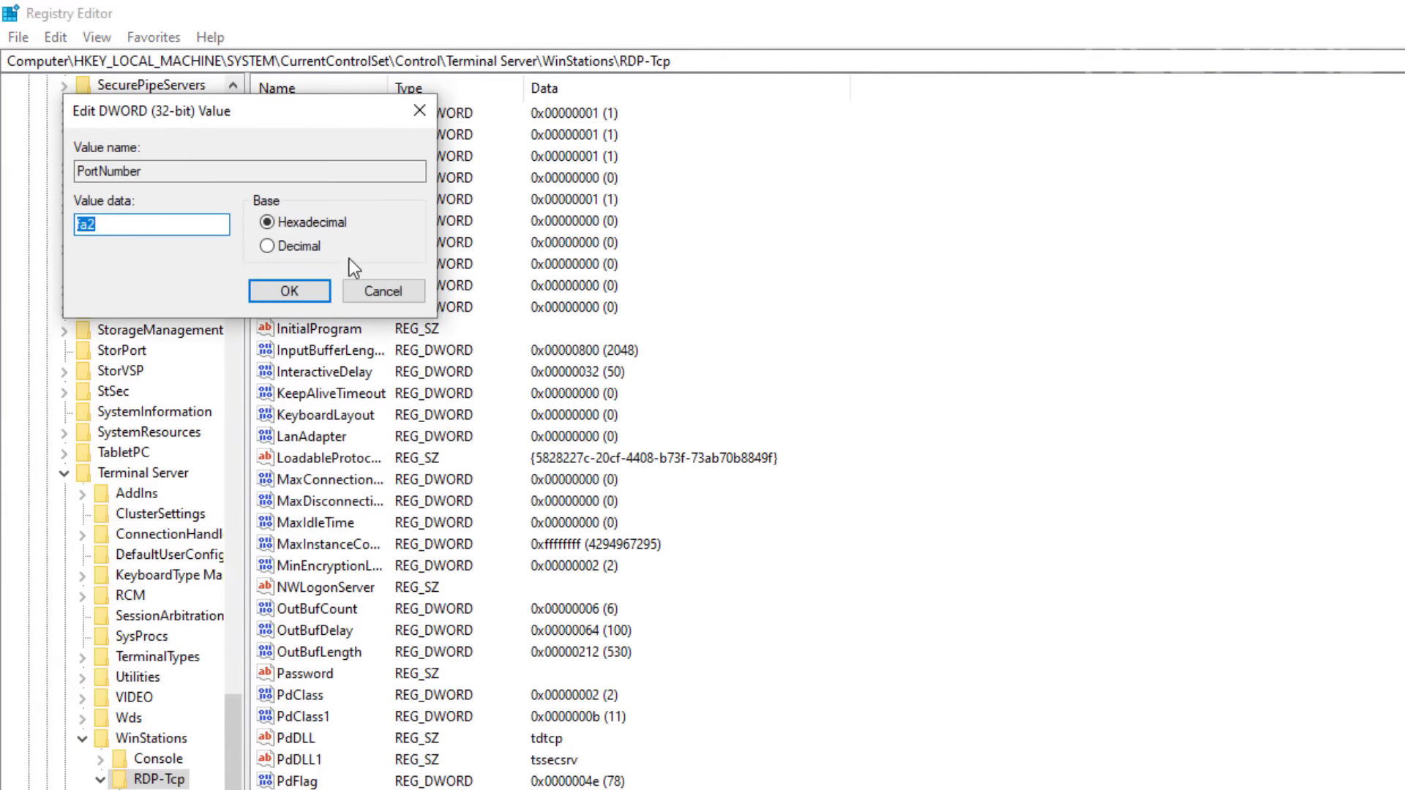
pyautogui.click(314, 244)
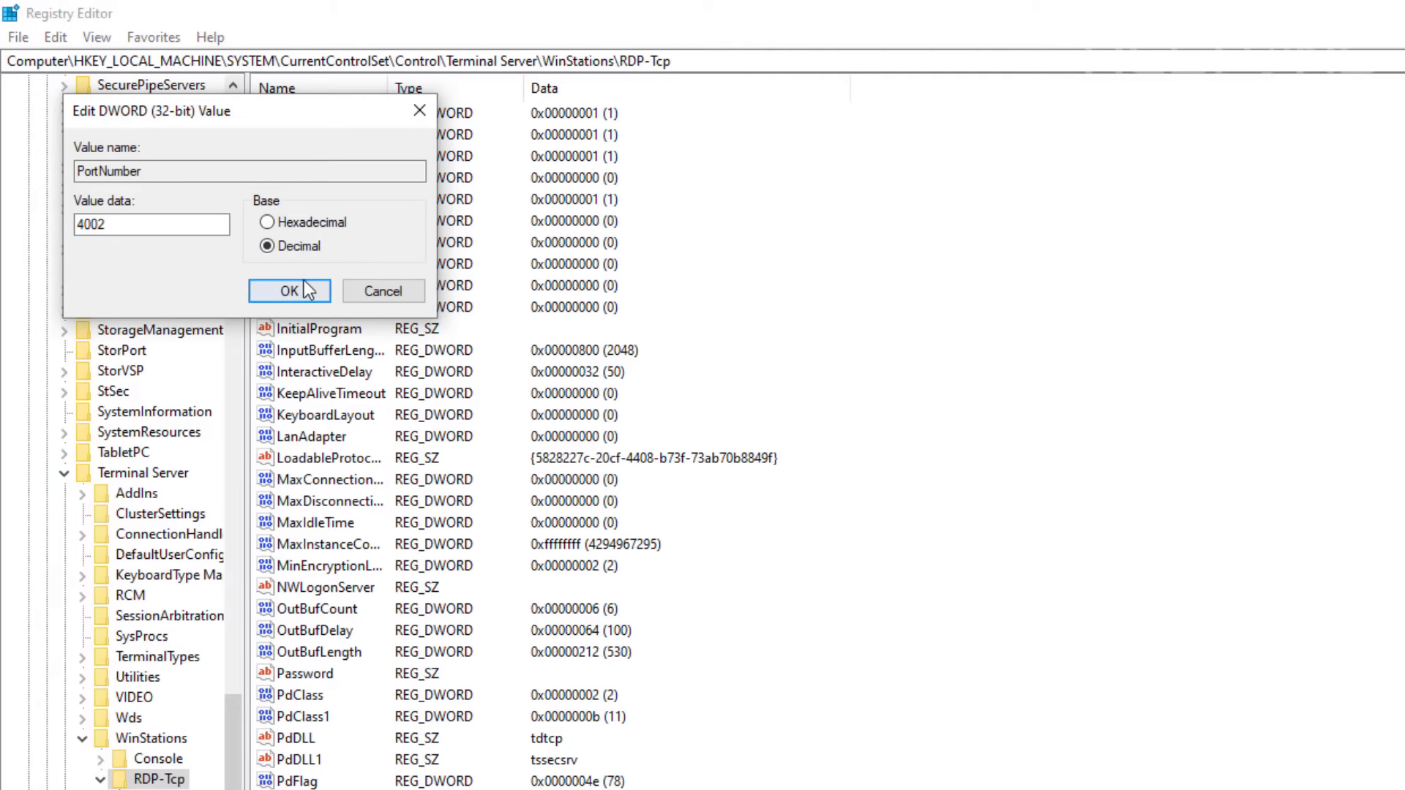
pyautogui.click(290, 291)
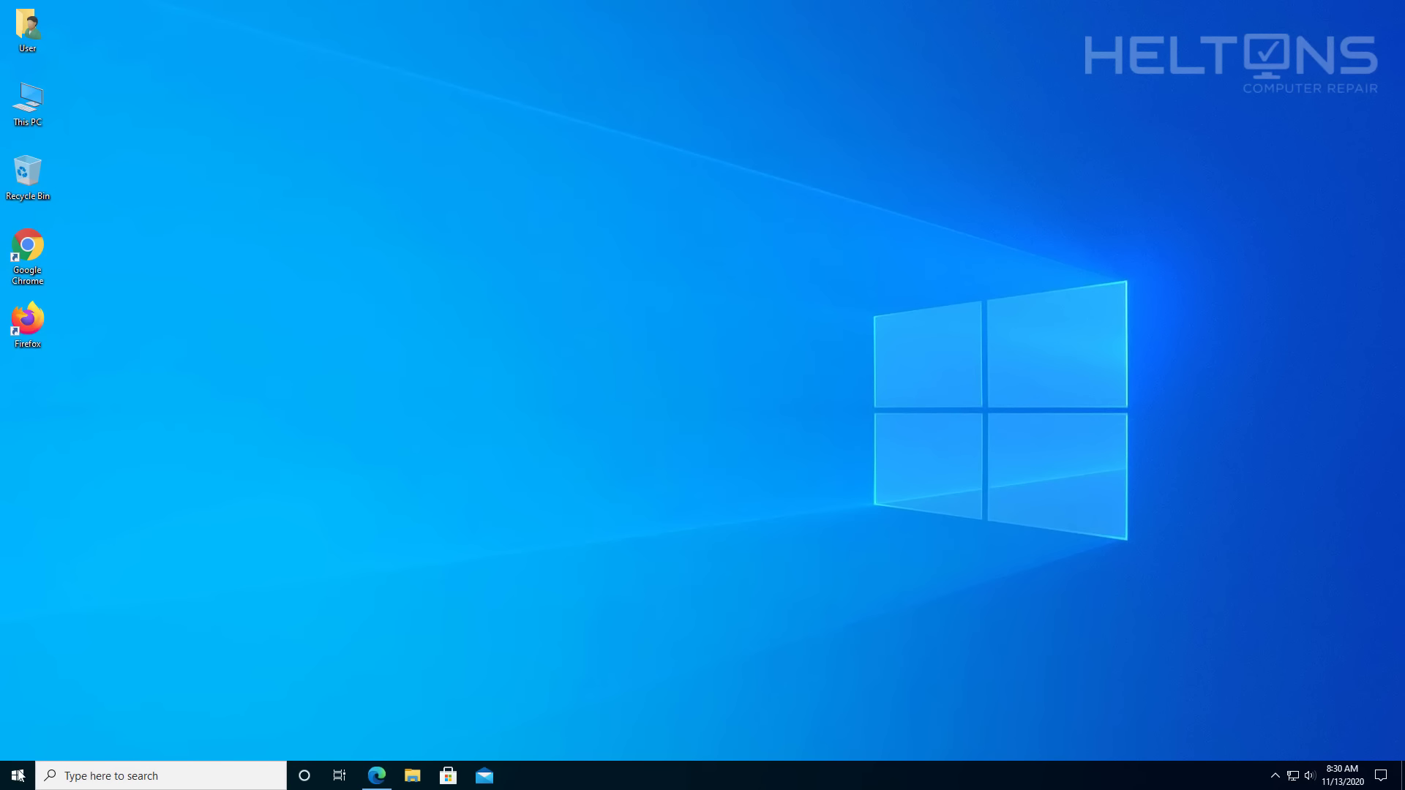
# Restart the computer from the Start menu's power options.
pyautogui.click(18, 775)
pyautogui.click(18, 744)
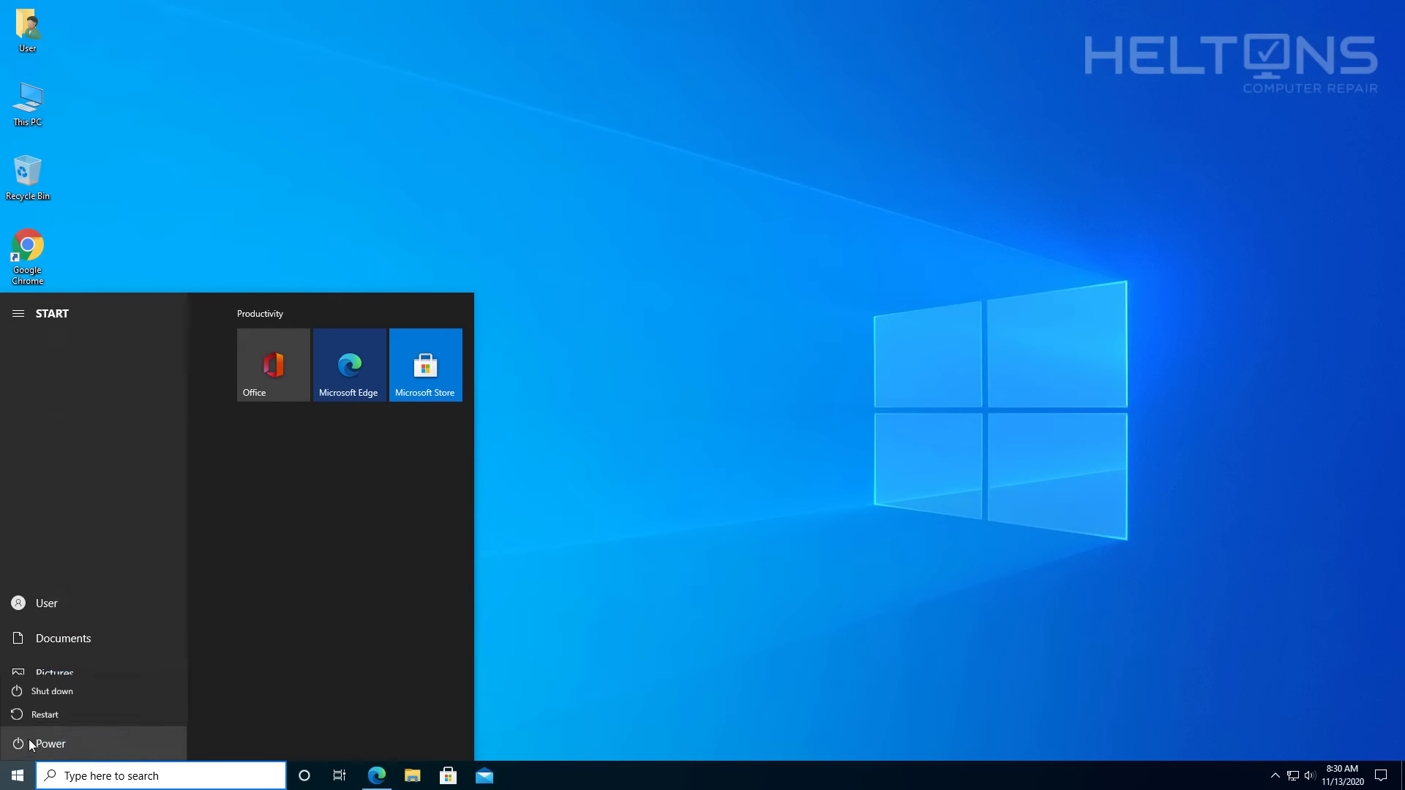
pyautogui.click(54, 712)
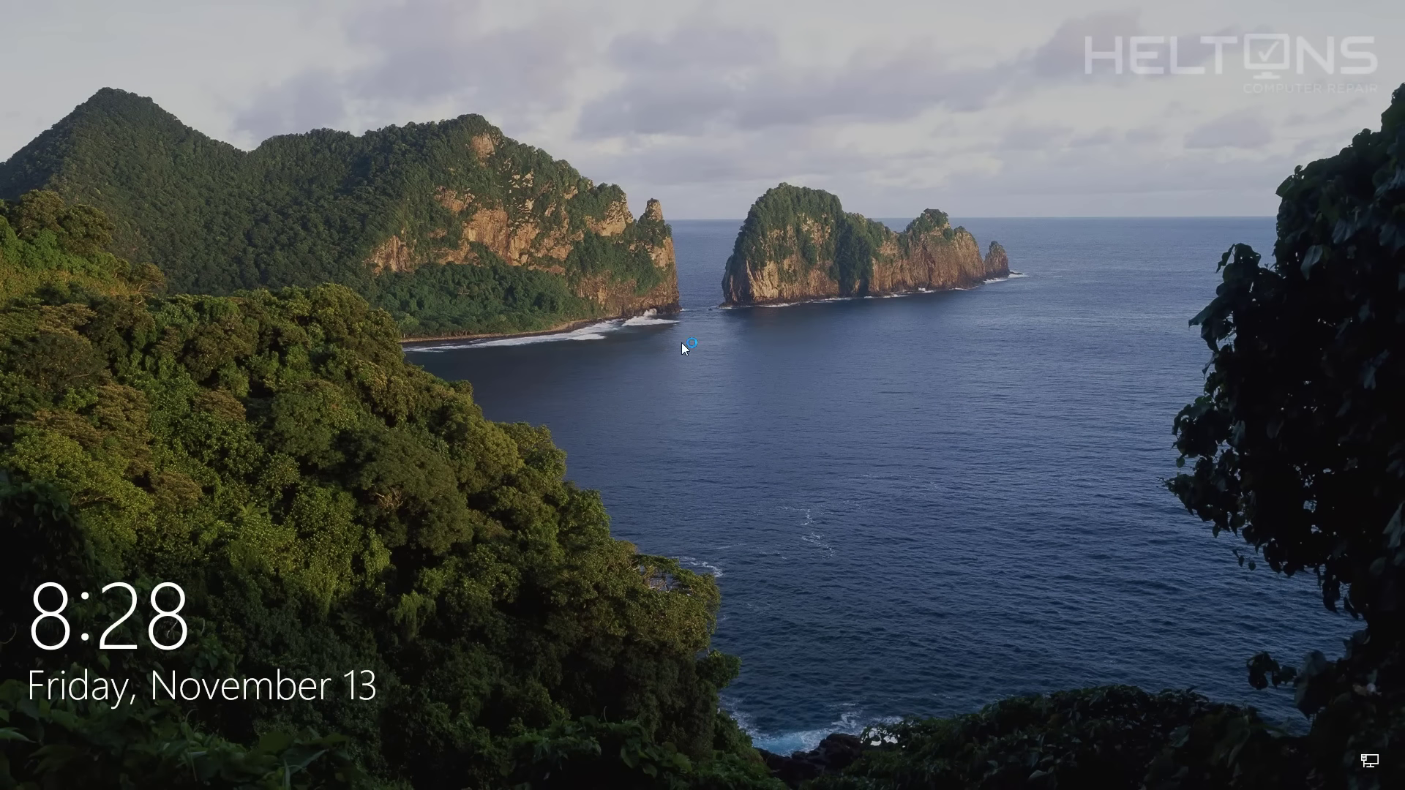
# Sign back in at the lock screen with the account password.
pyautogui.click(682, 343)
pyautogui.click(683, 393)
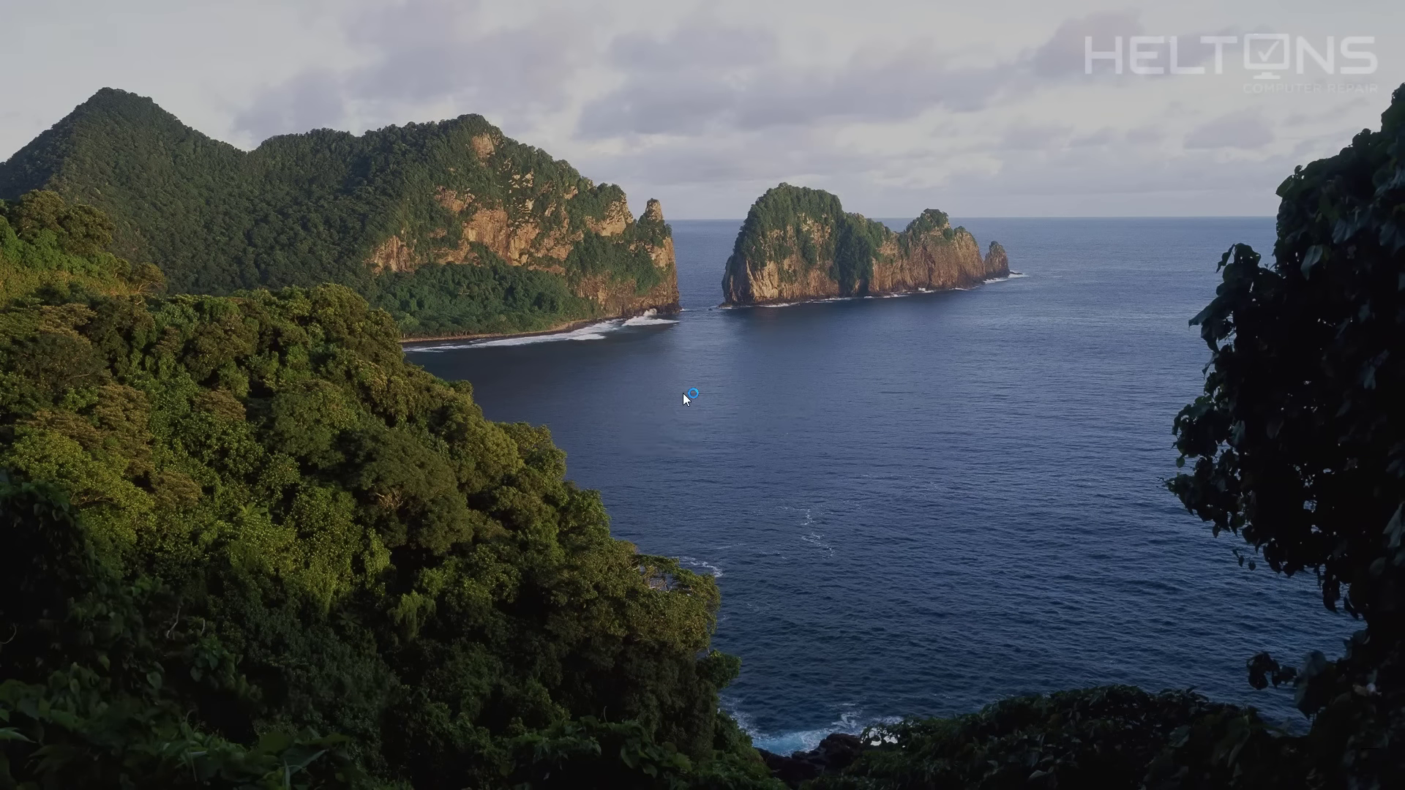
pyautogui.write('●●●●●●●●●●')
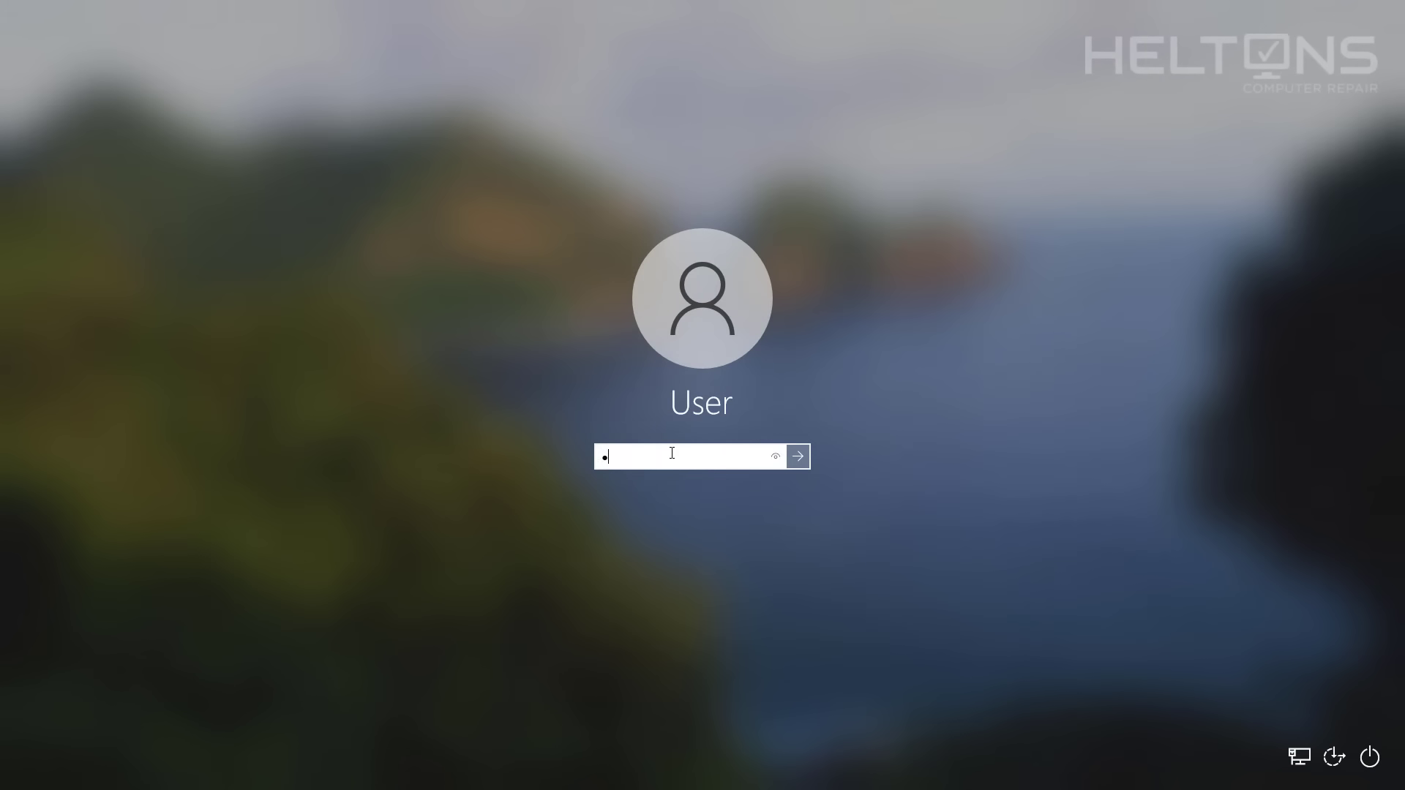
pyautogui.press('Return')
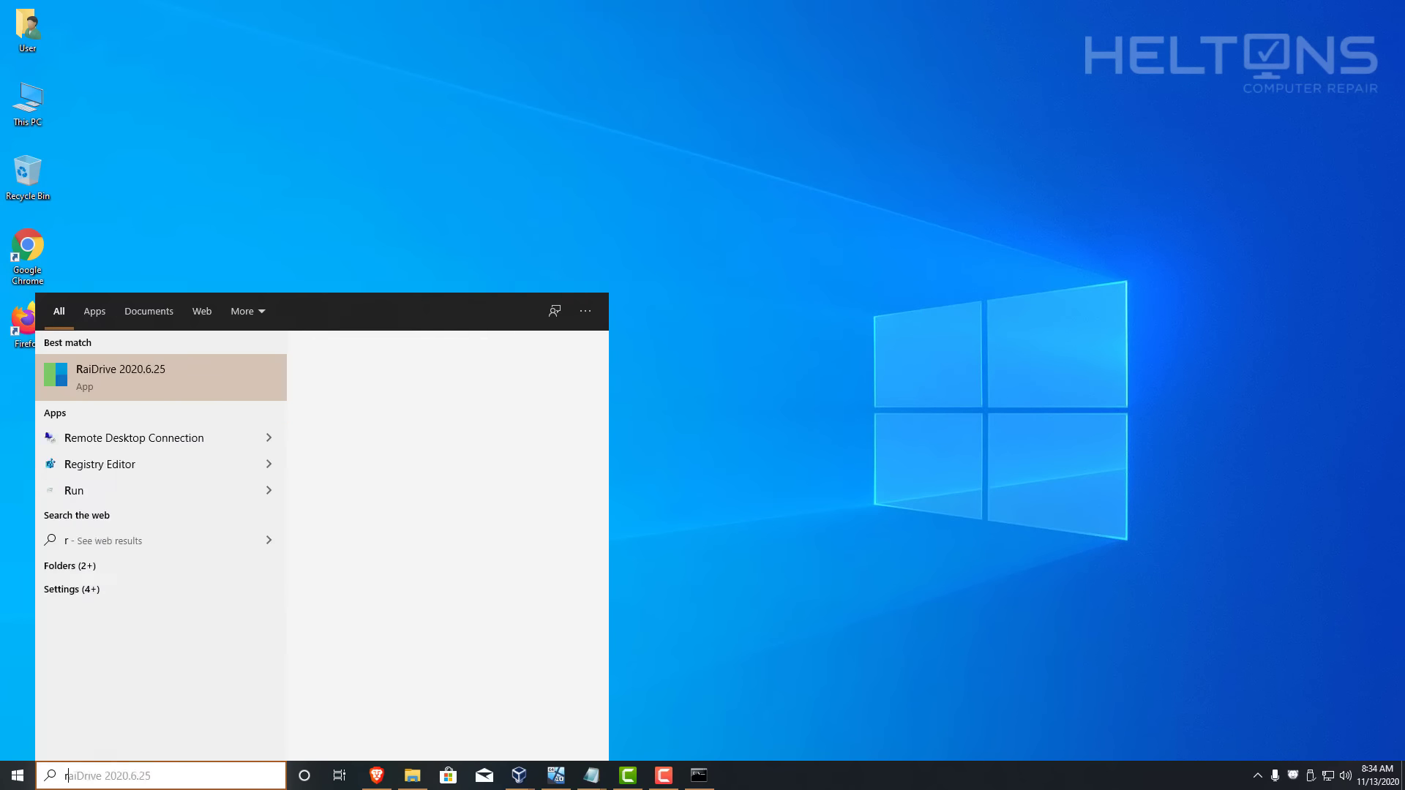
# Launch Remote Desktop Connection, try connecting to DESKTOP-BS1UTGL, then cancel the attempt.
pyautogui.write('emote')
pyautogui.press('Return')
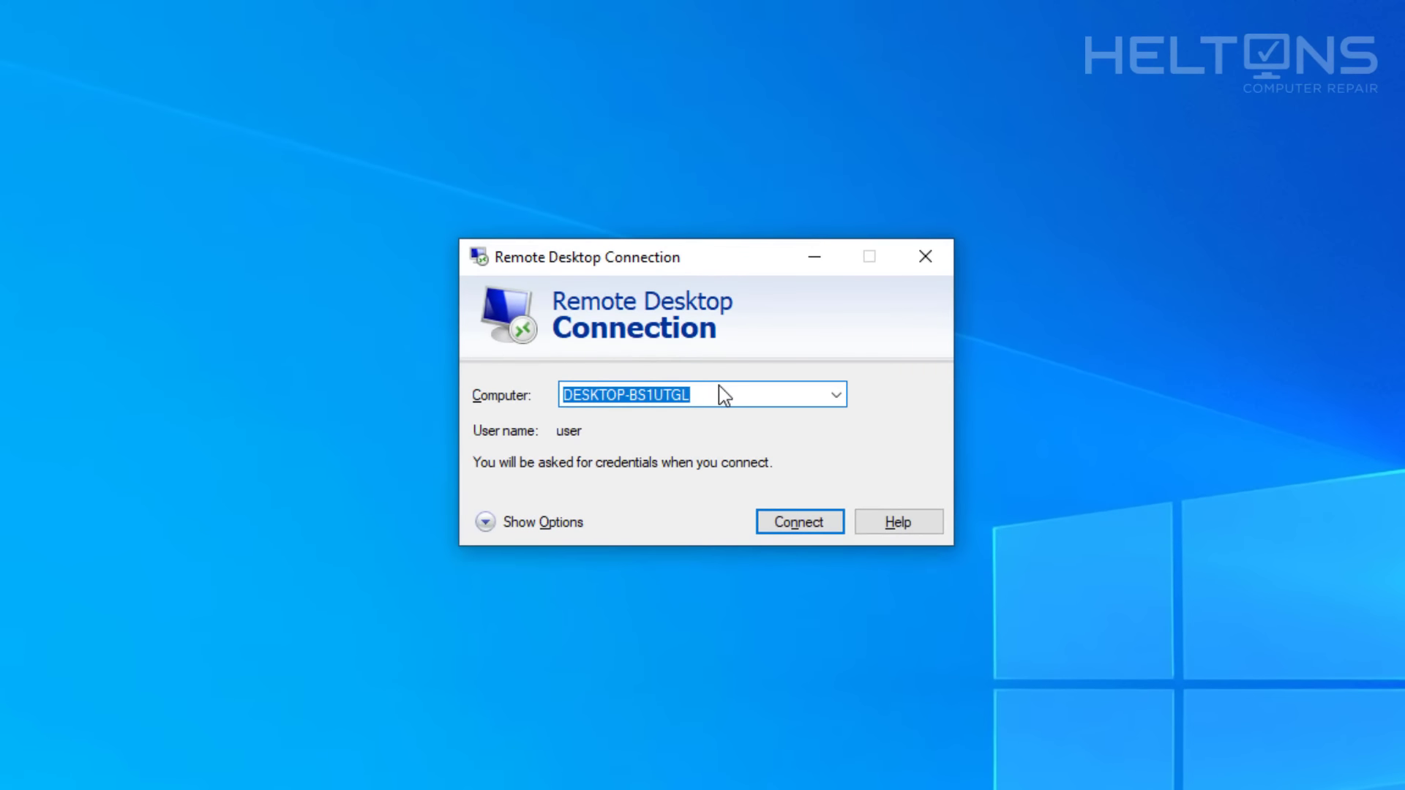
pyautogui.click(721, 390)
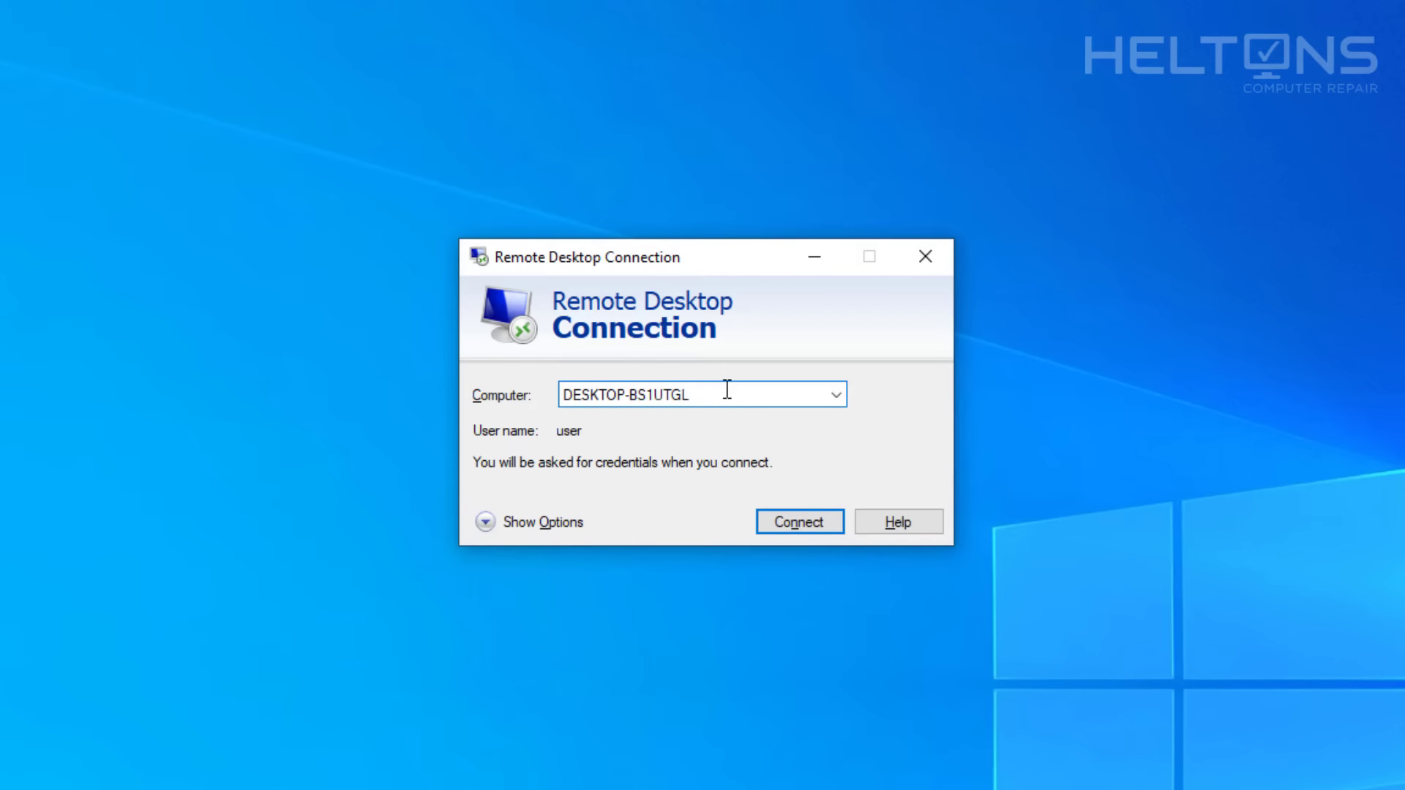
pyautogui.click(797, 522)
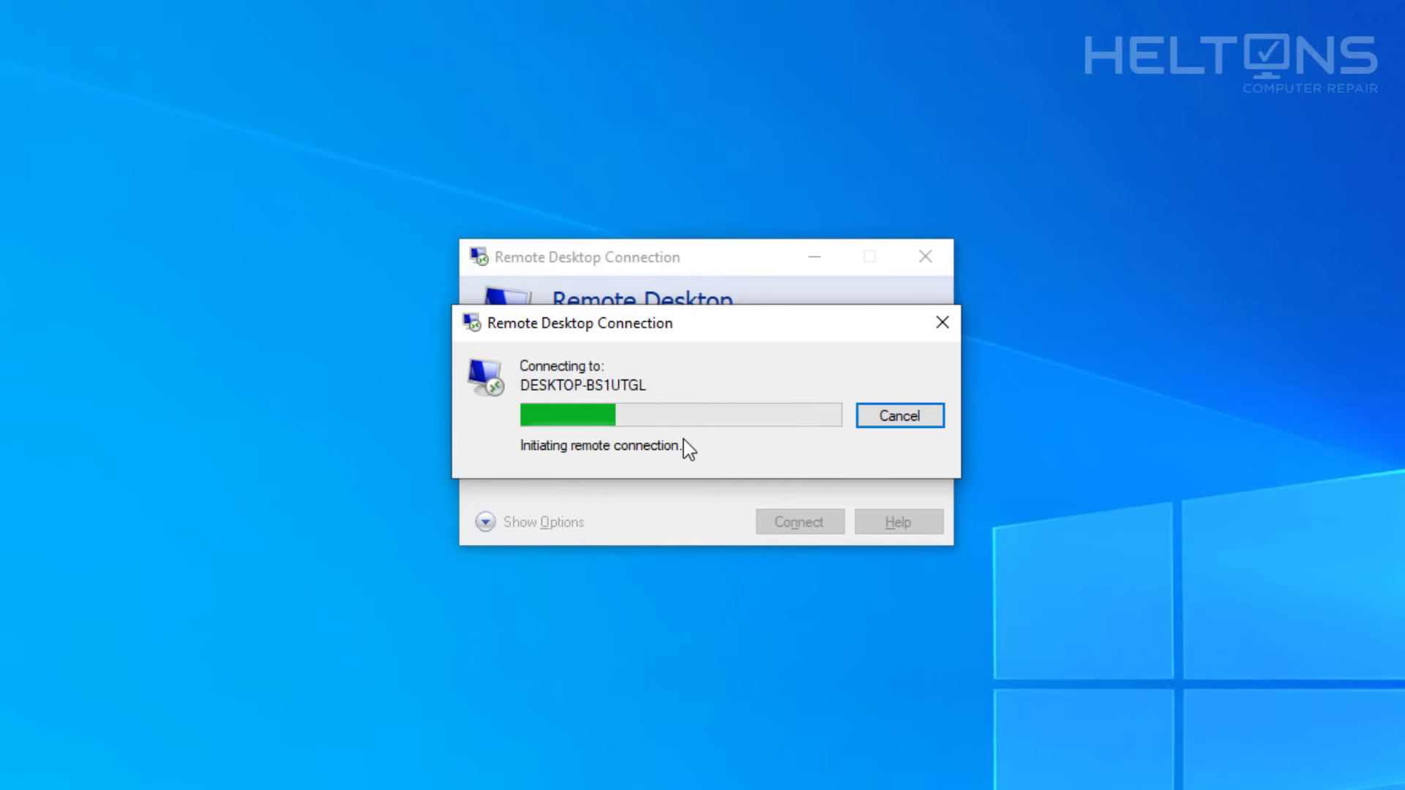
pyautogui.click(883, 419)
# Connect to DESKTOP-BS1UTGL:4002, cancel the attempt and minimize the window.
pyautogui.click(728, 393)
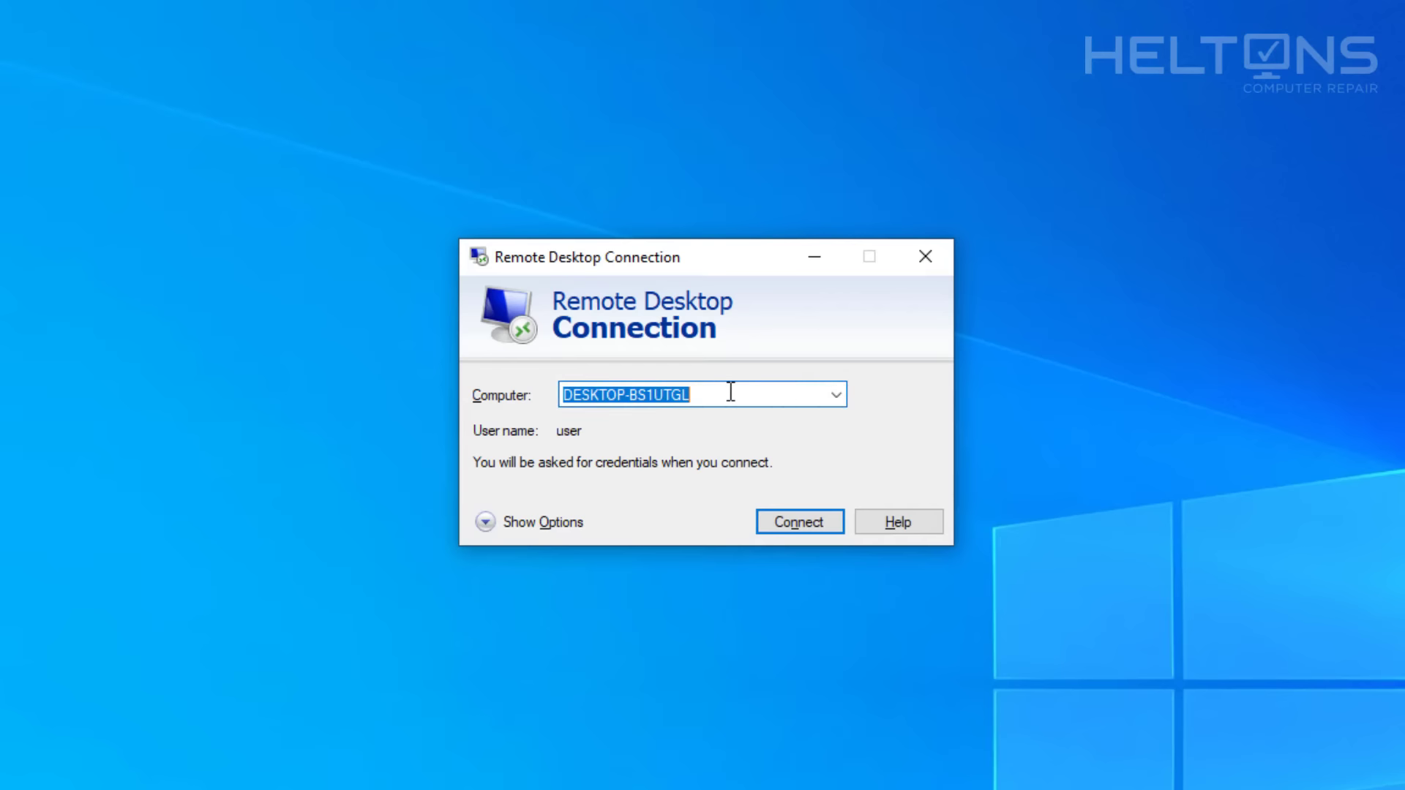
pyautogui.click(728, 392)
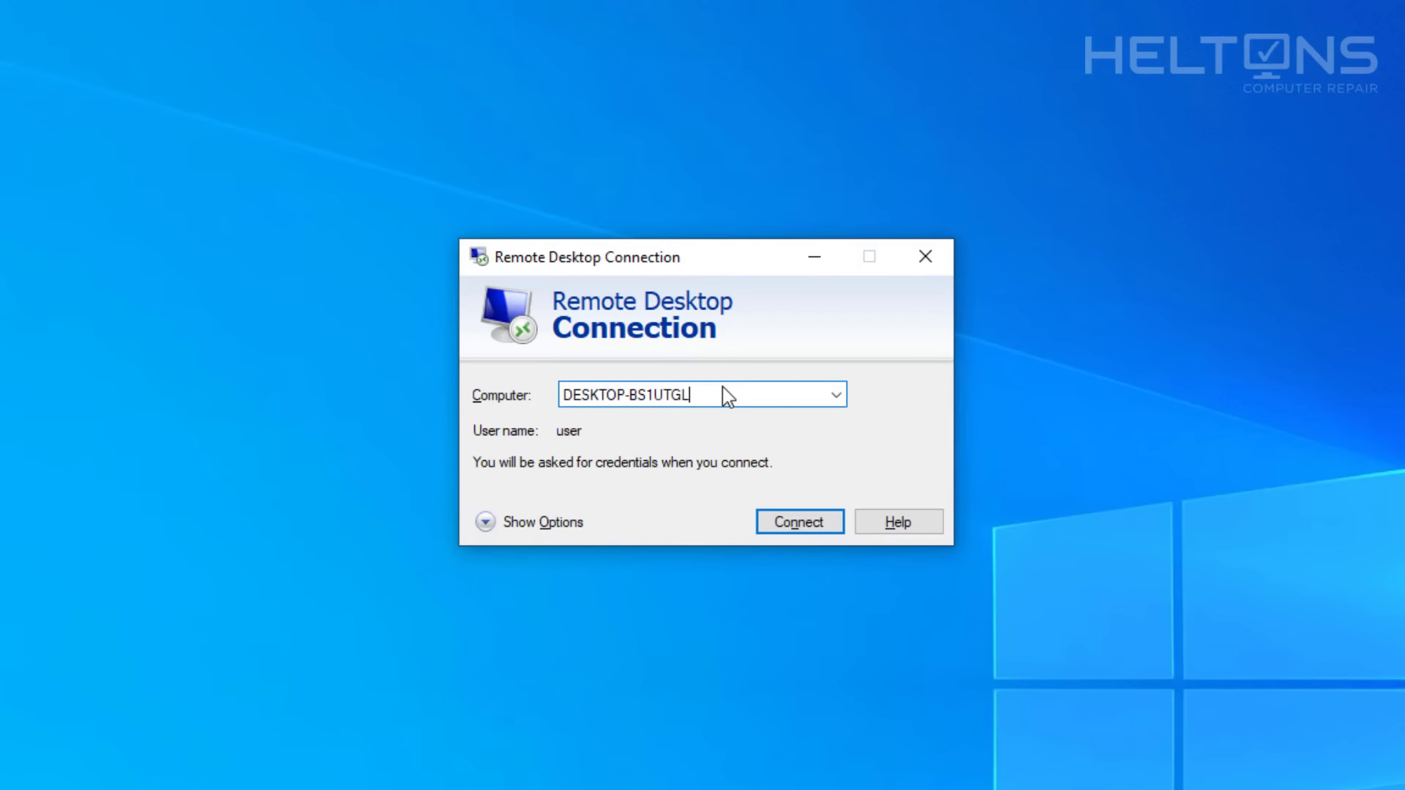
pyautogui.moveTo(728, 390); pyautogui.dragTo(414, 406)
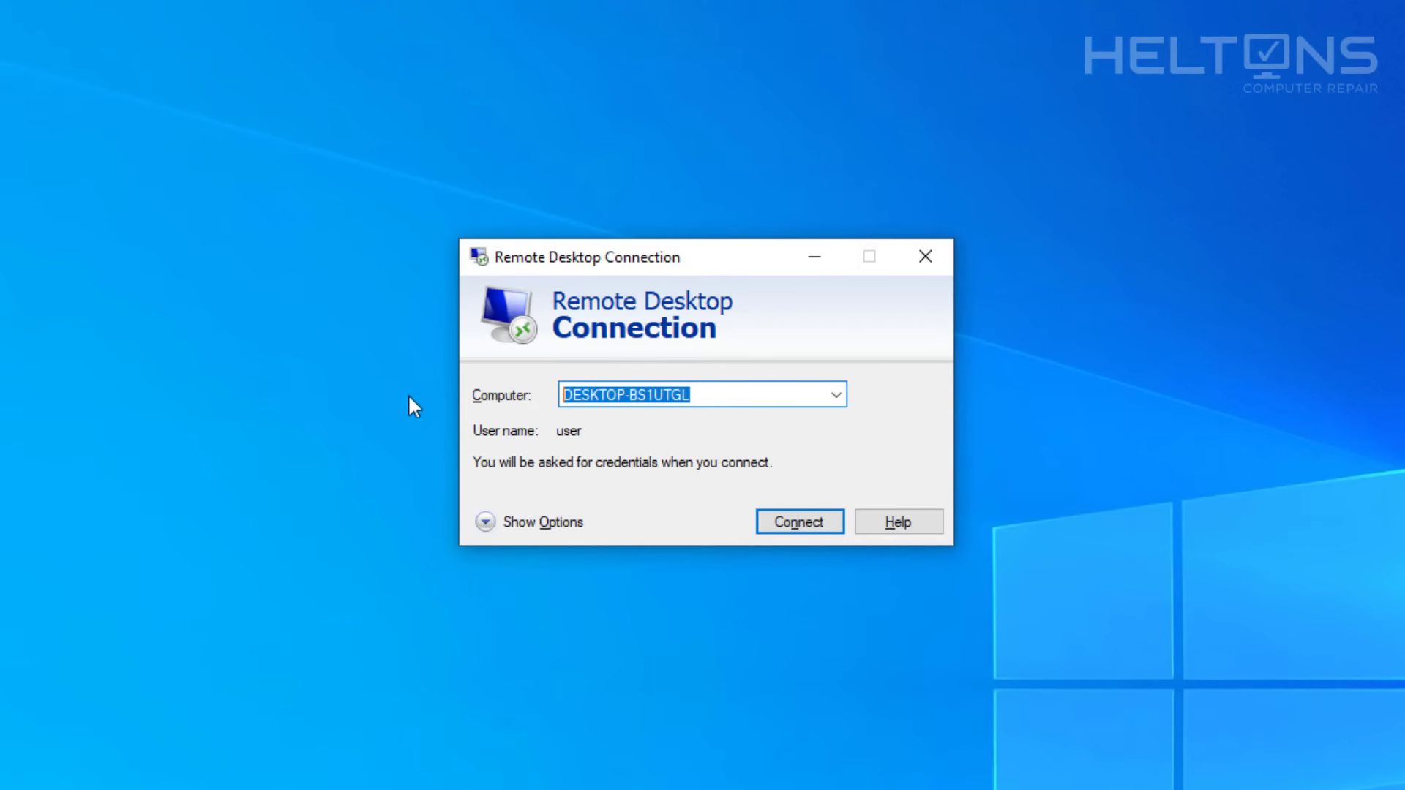
pyautogui.click(705, 395)
pyautogui.write(':')
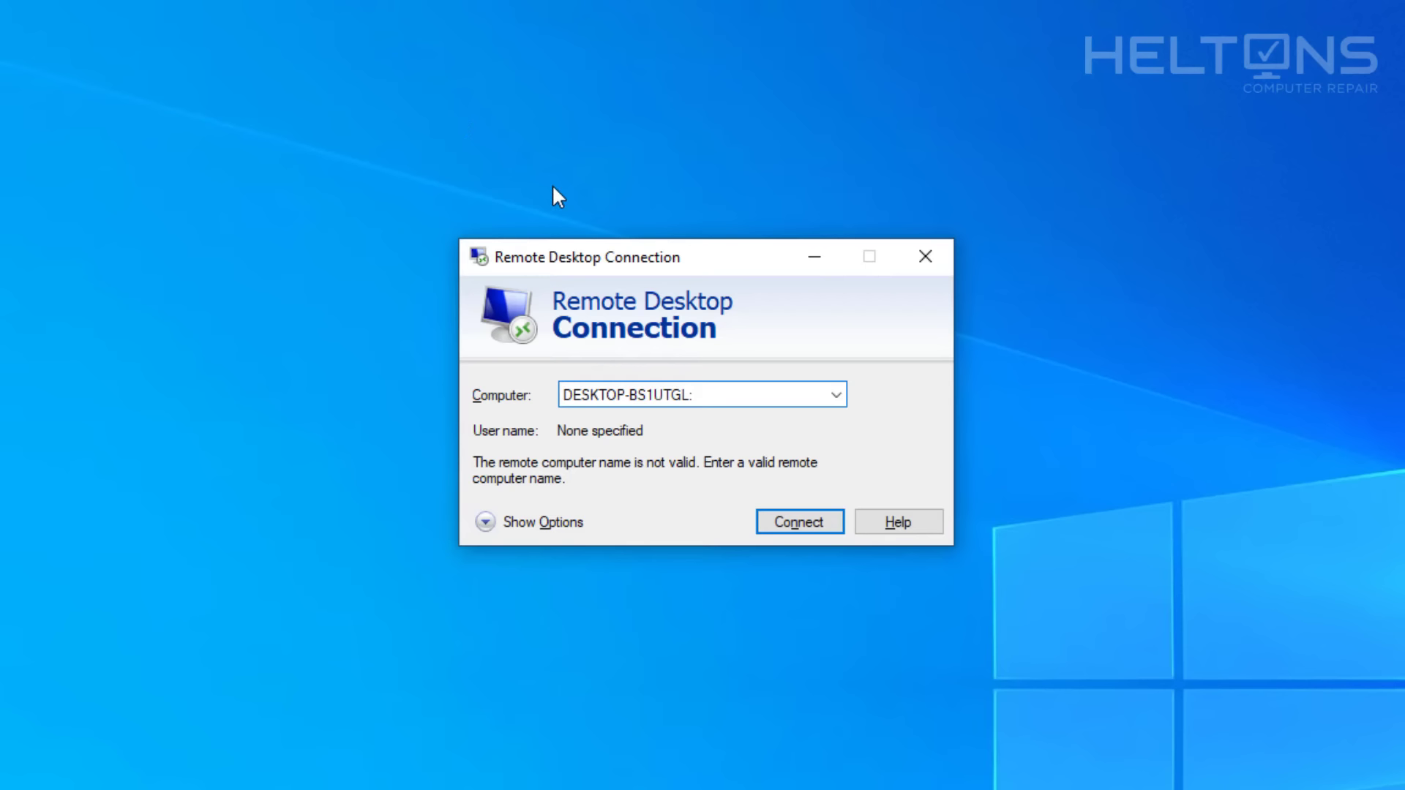
pyautogui.write('4002')
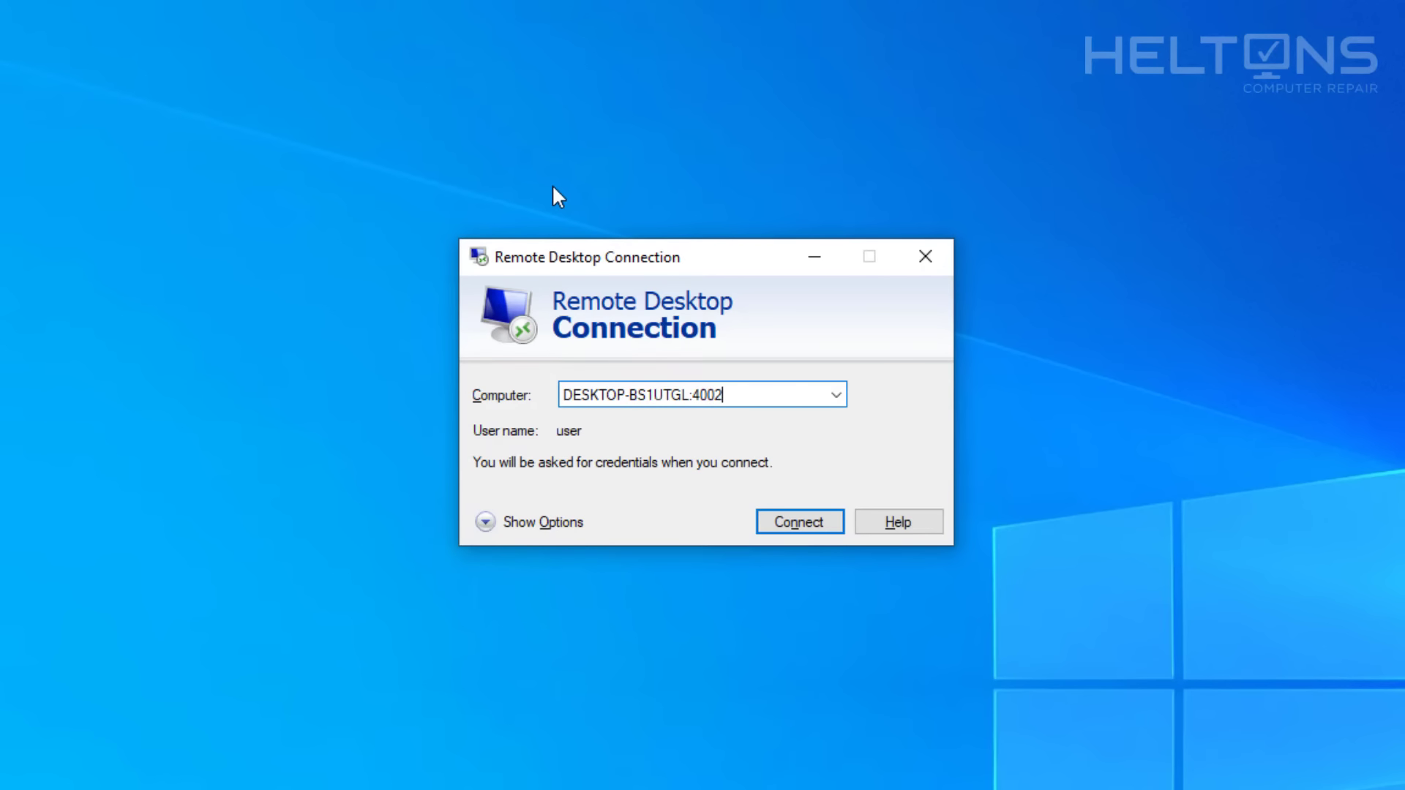
pyautogui.press('Return')
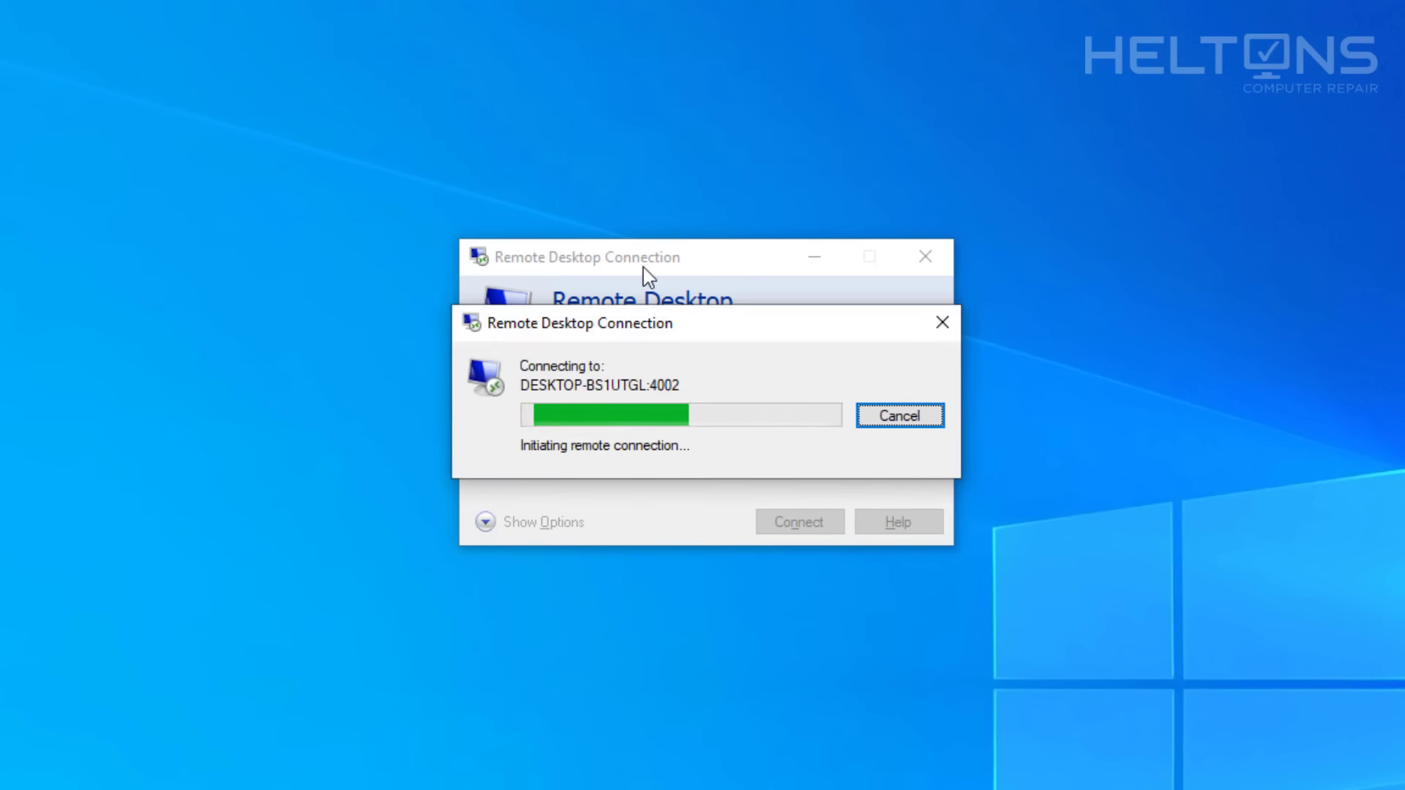
pyautogui.click(902, 421)
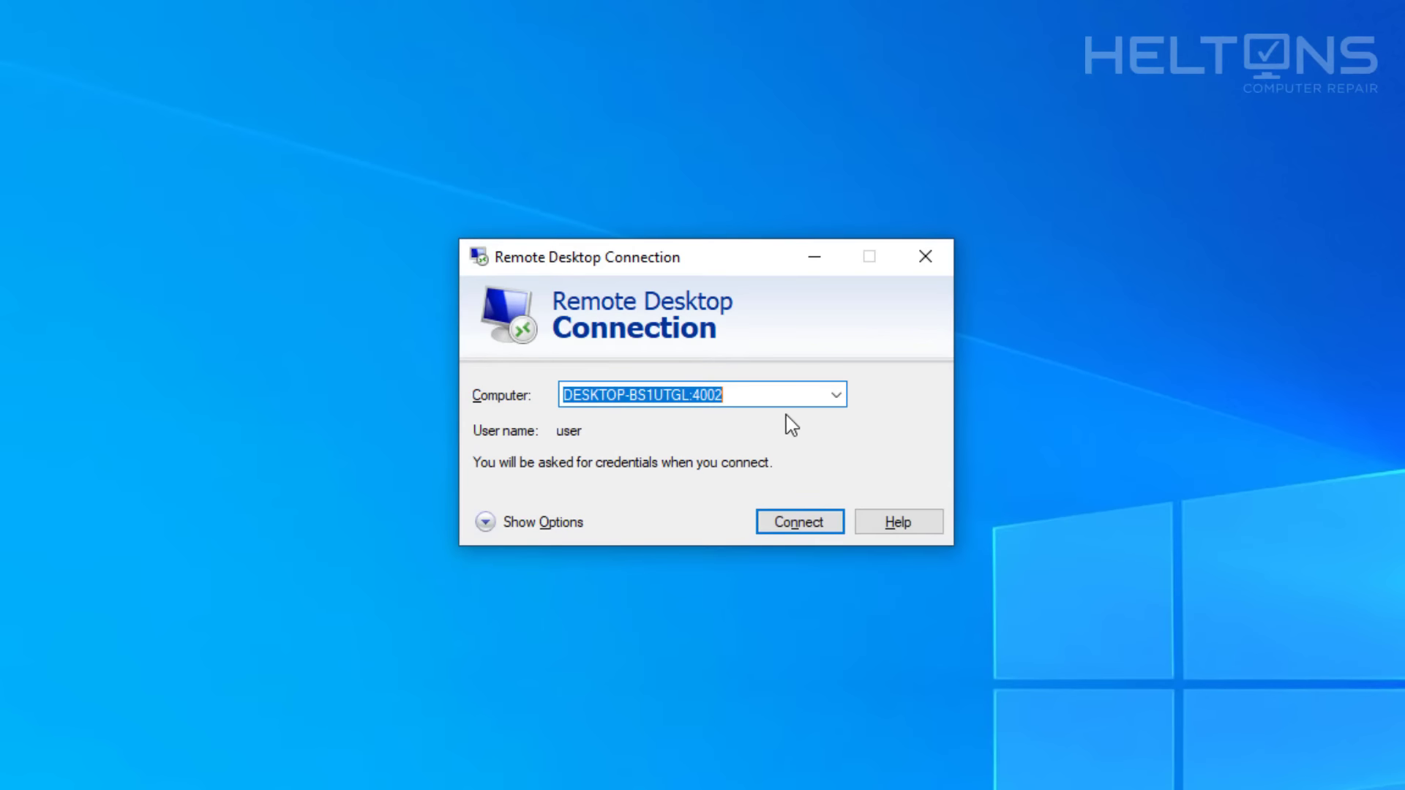
pyautogui.click(814, 262)
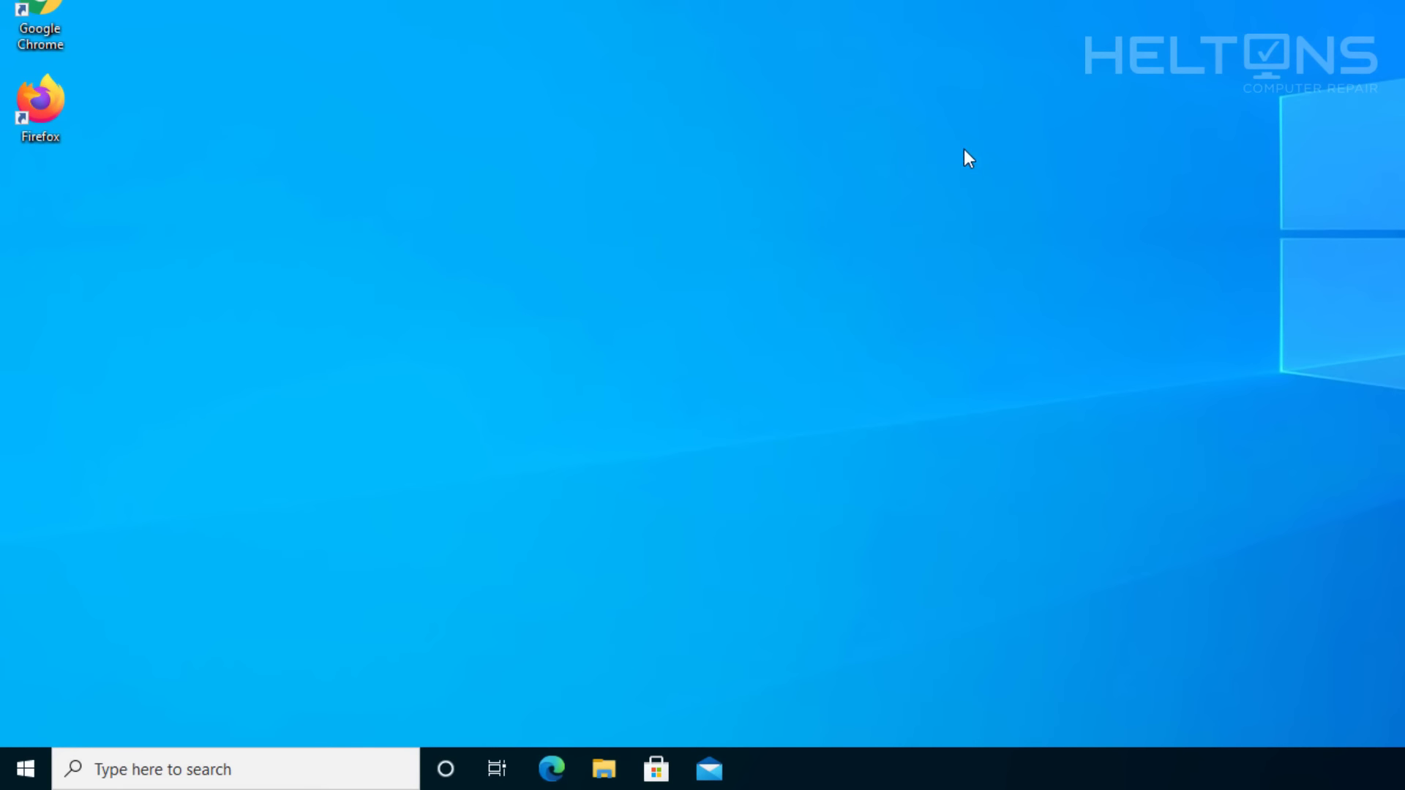
# Search for 'firewall', open Windows Defender Firewall and its Advanced settings console.
pyautogui.click(26, 774)
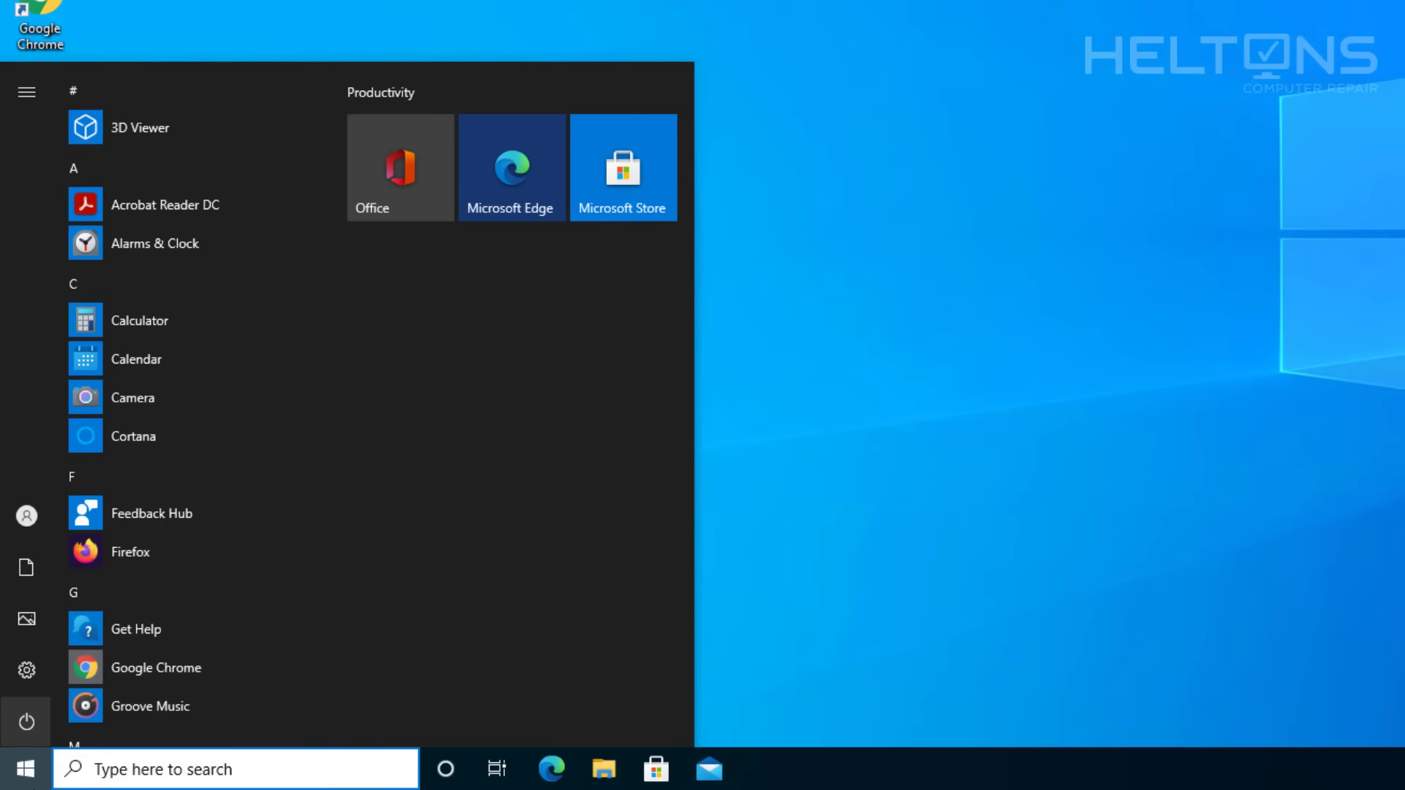
pyautogui.click(101, 774)
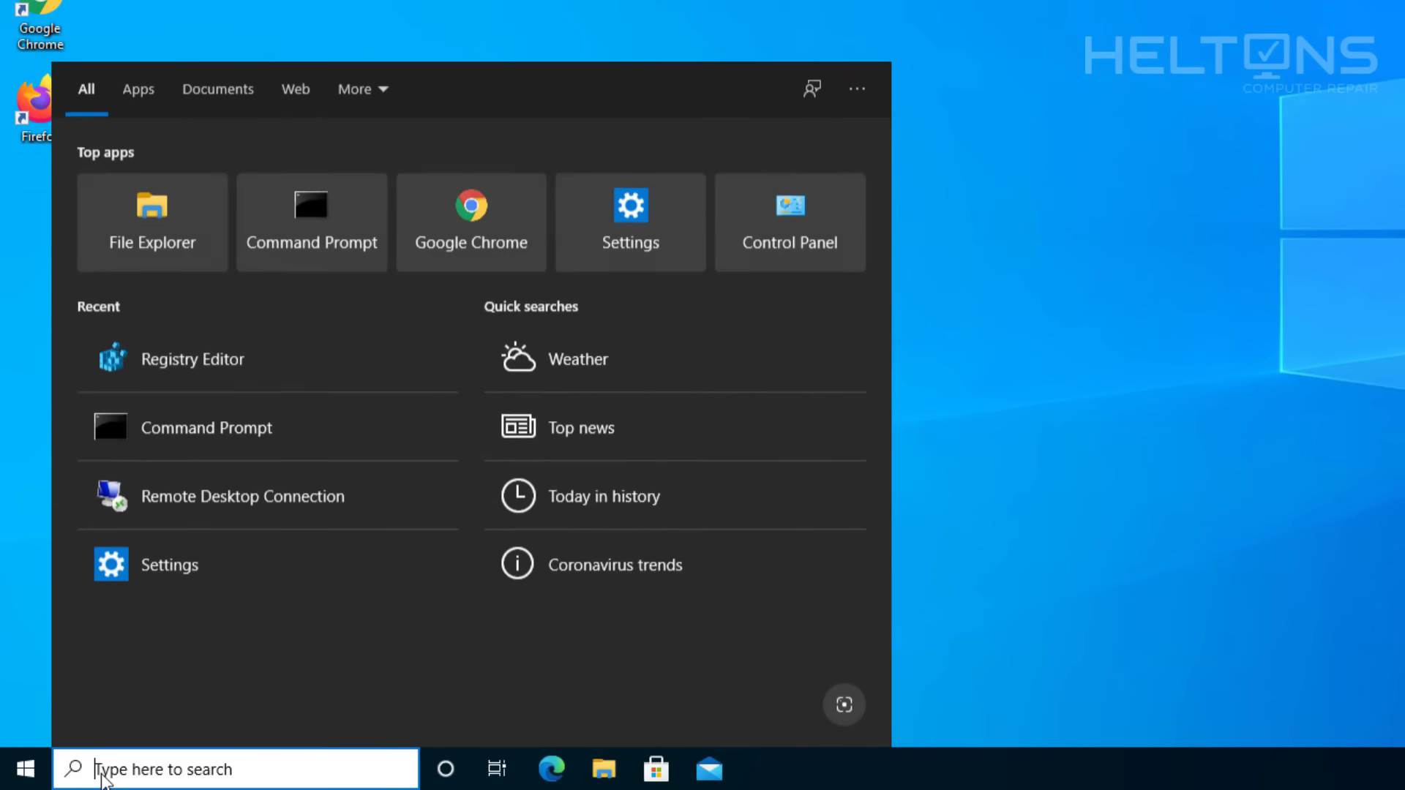
pyautogui.write('control Panel')
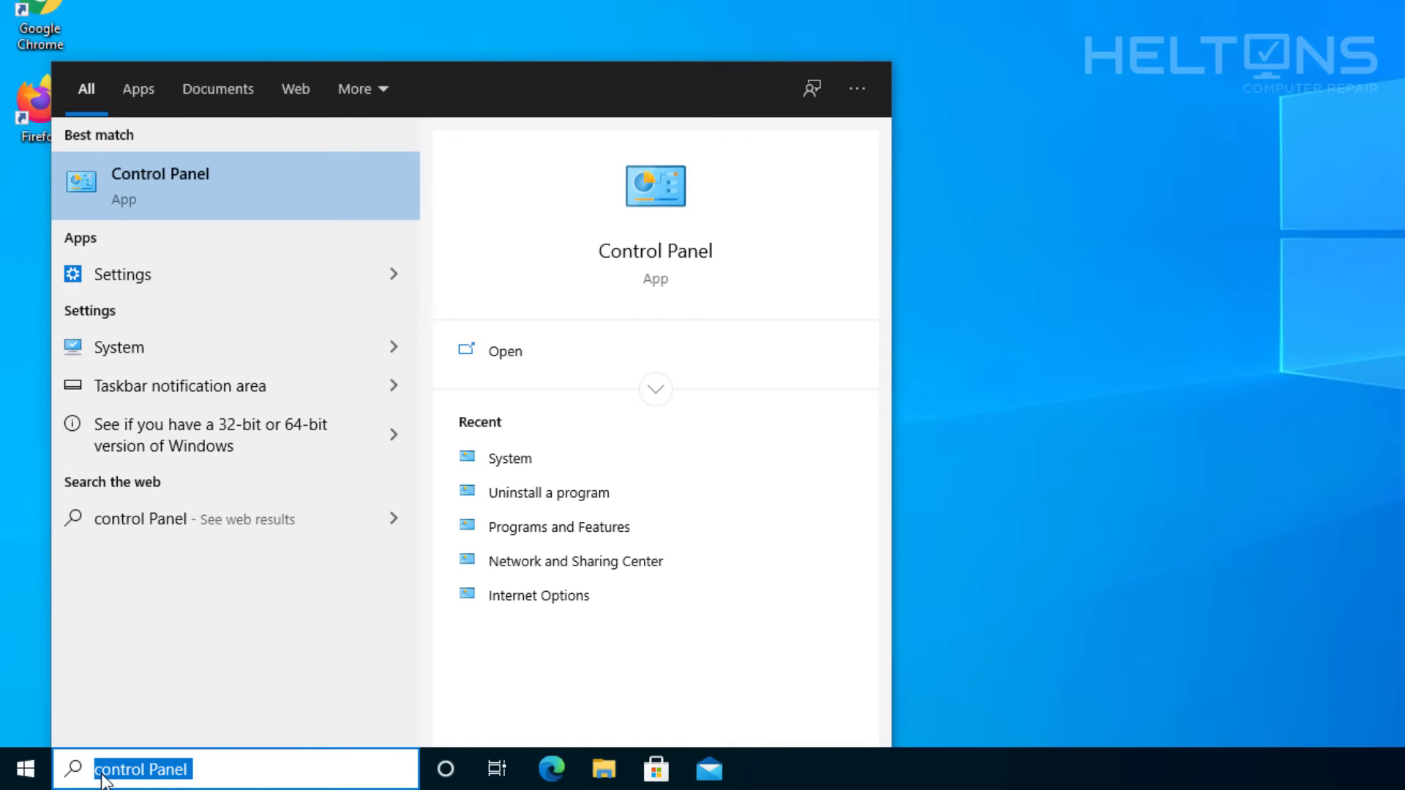
pyautogui.press('BackSpace')
pyautogui.write('firewall')
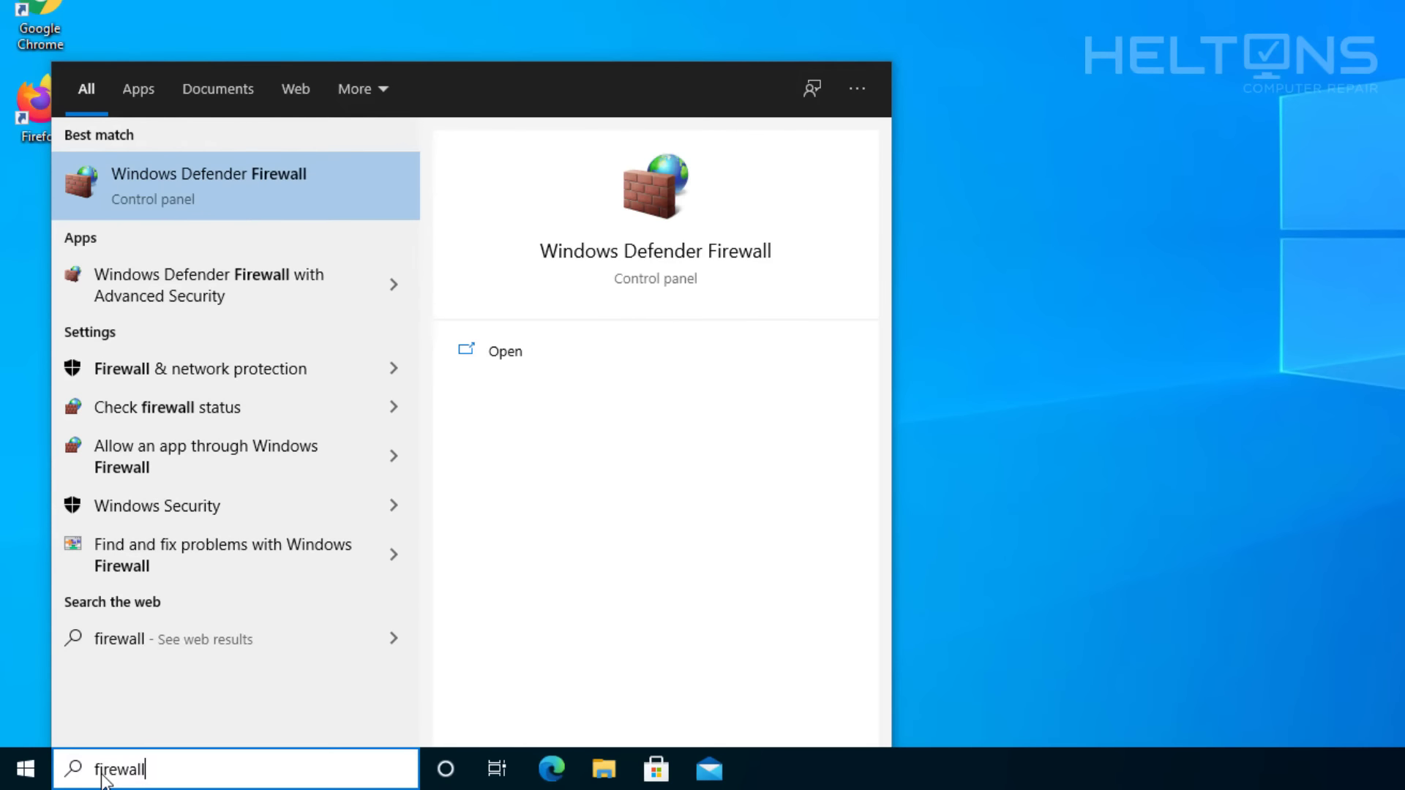
pyautogui.click(210, 175)
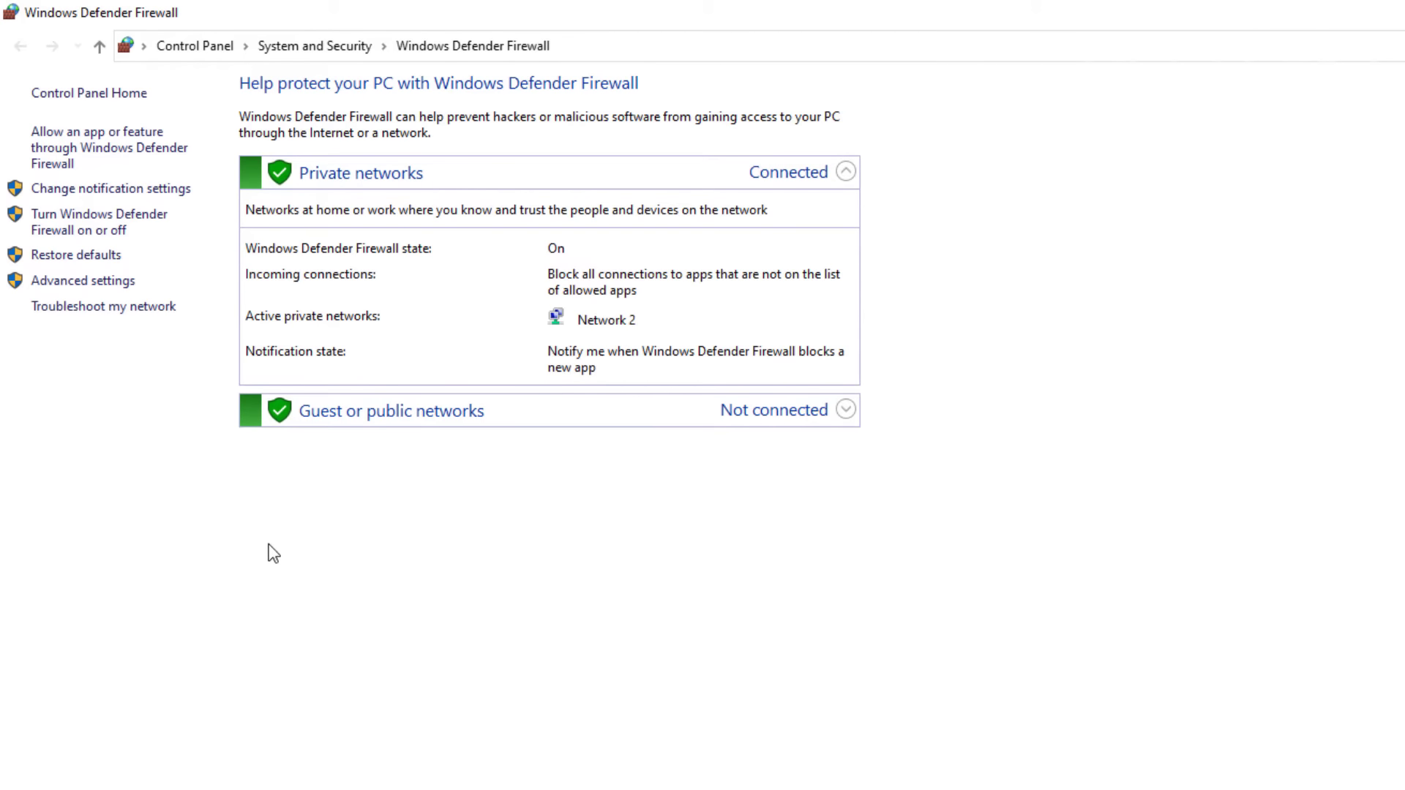
pyautogui.click(100, 290)
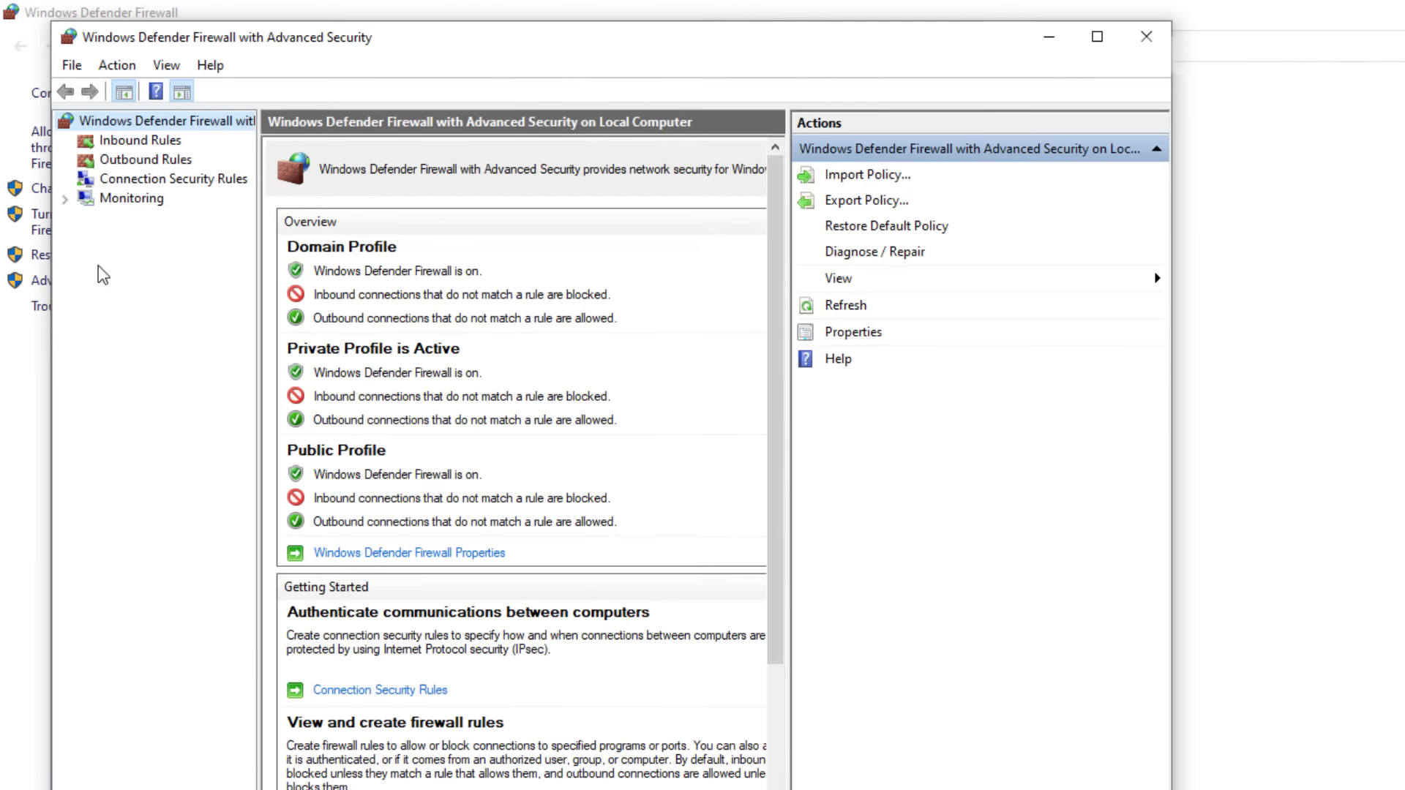
# Maximize the firewall console and scroll through the full Inbound Rules list.
pyautogui.click(1097, 37)
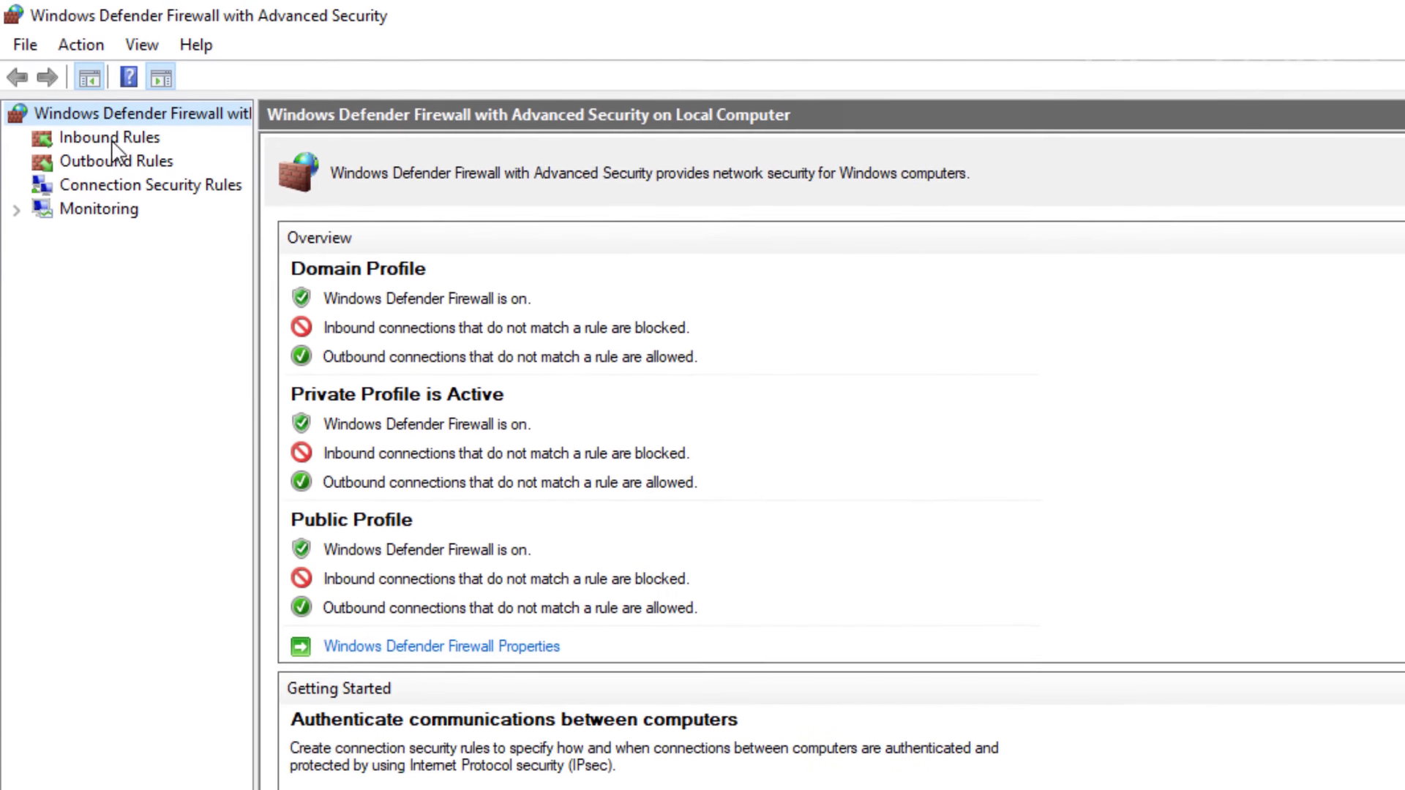
pyautogui.click(112, 139)
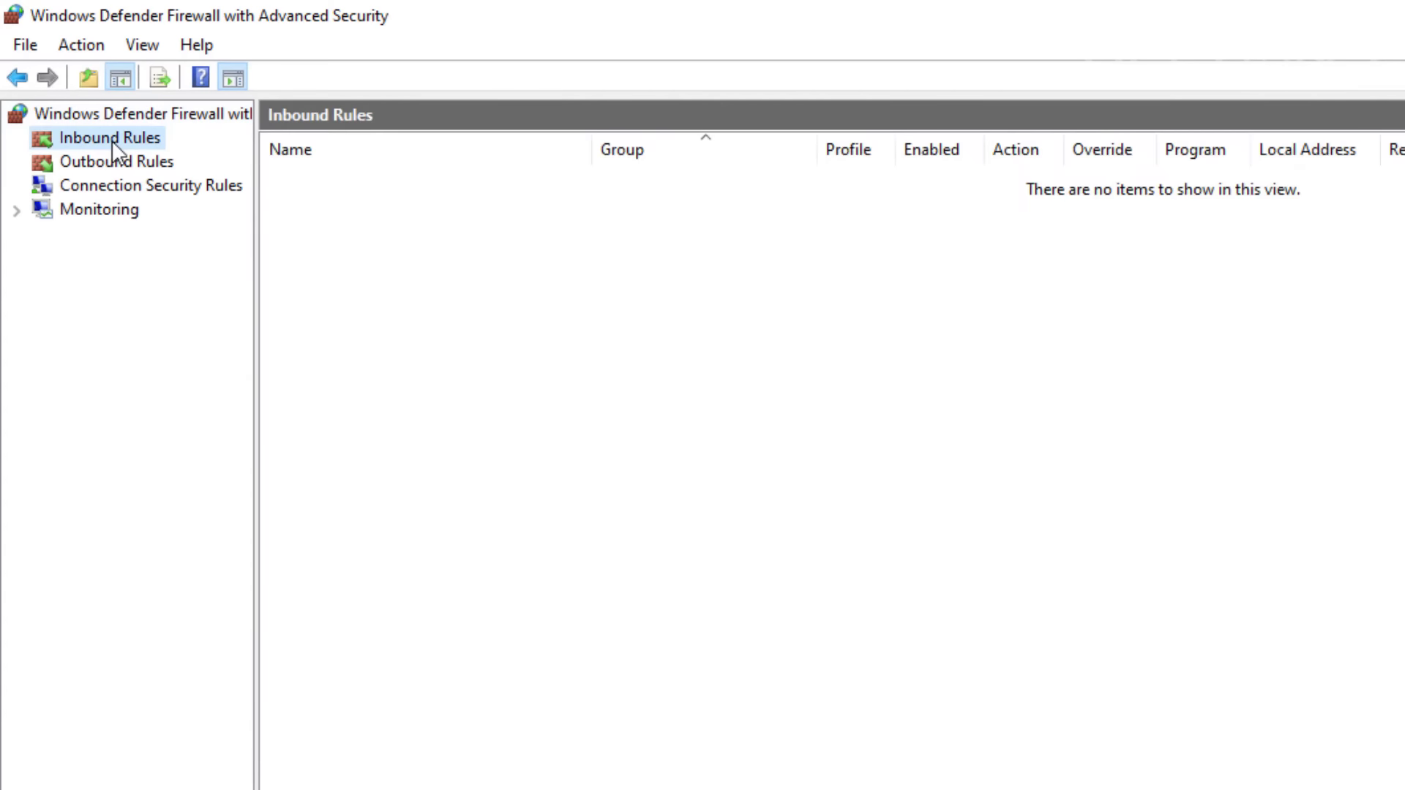
pyautogui.scroll(-20, 574, 581)
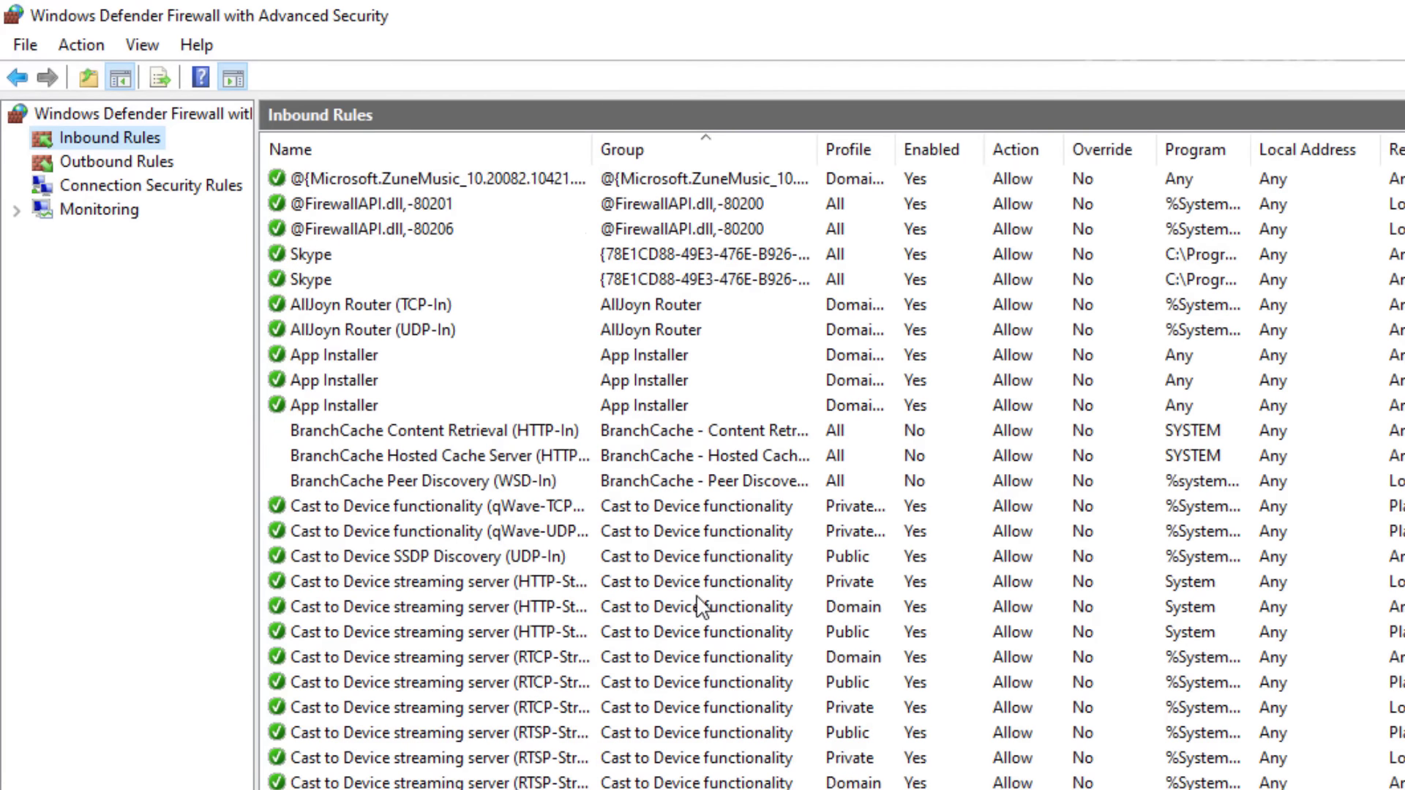
pyautogui.scroll(-20, 726, 603)
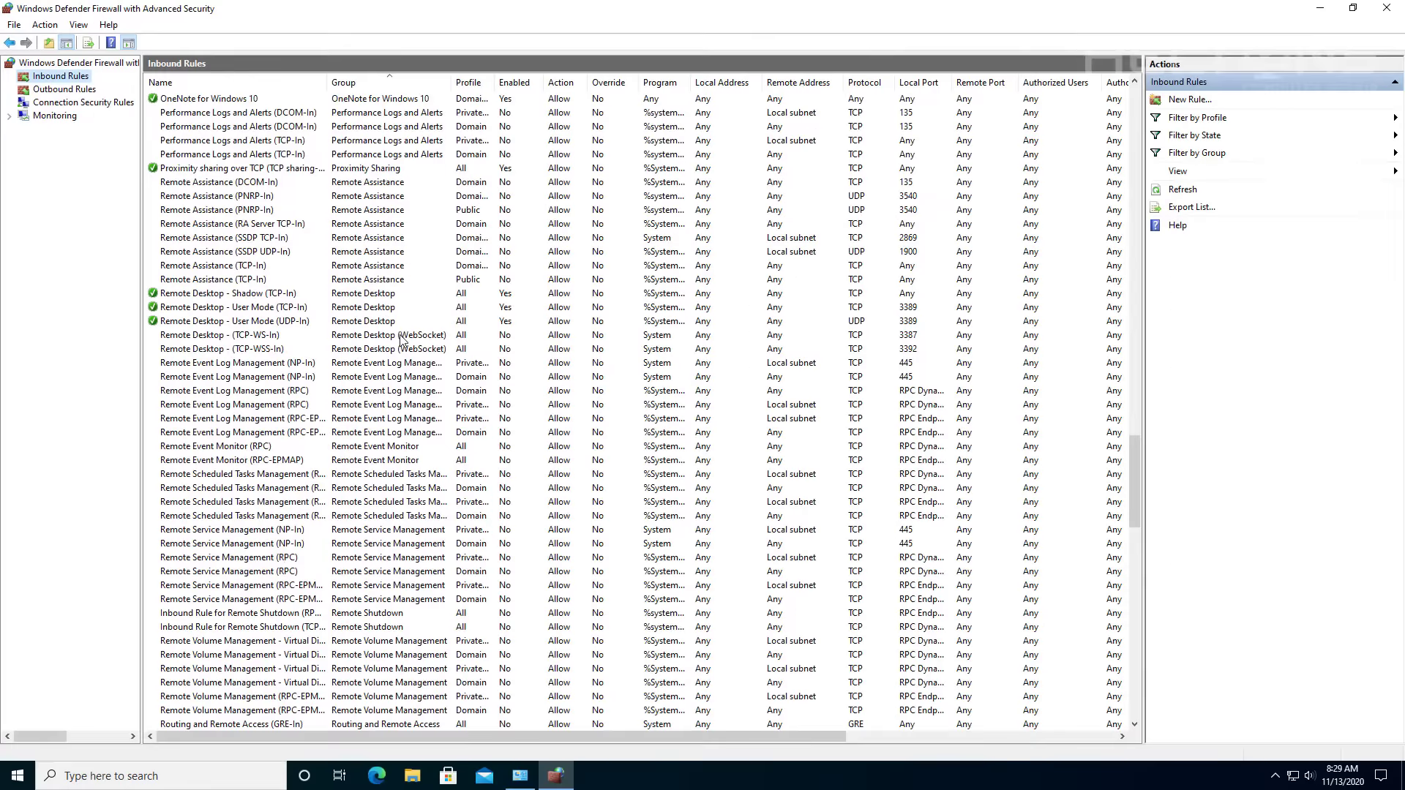
pyautogui.scroll(-20, 401, 339)
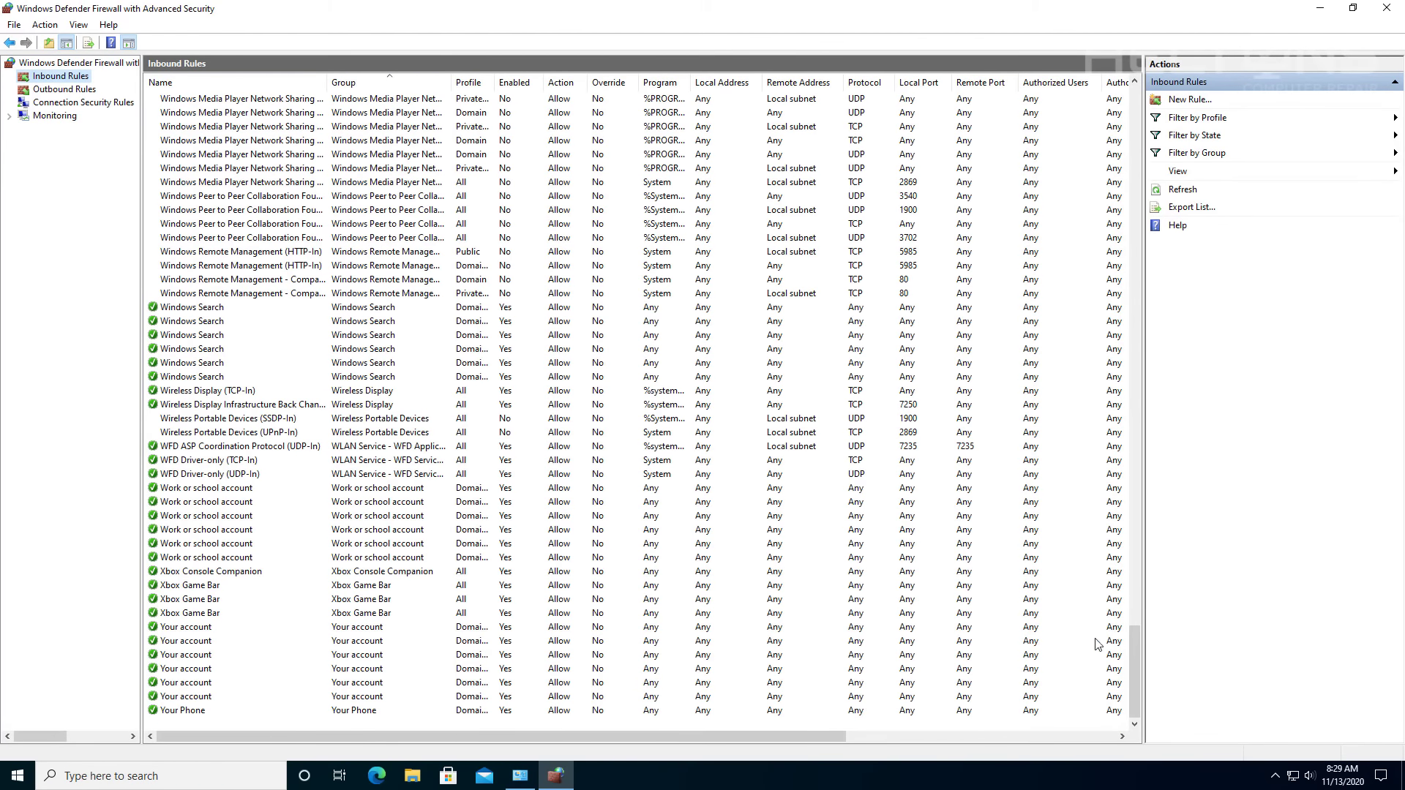
pyautogui.moveTo(1136, 656); pyautogui.dragTo(1094, 55)
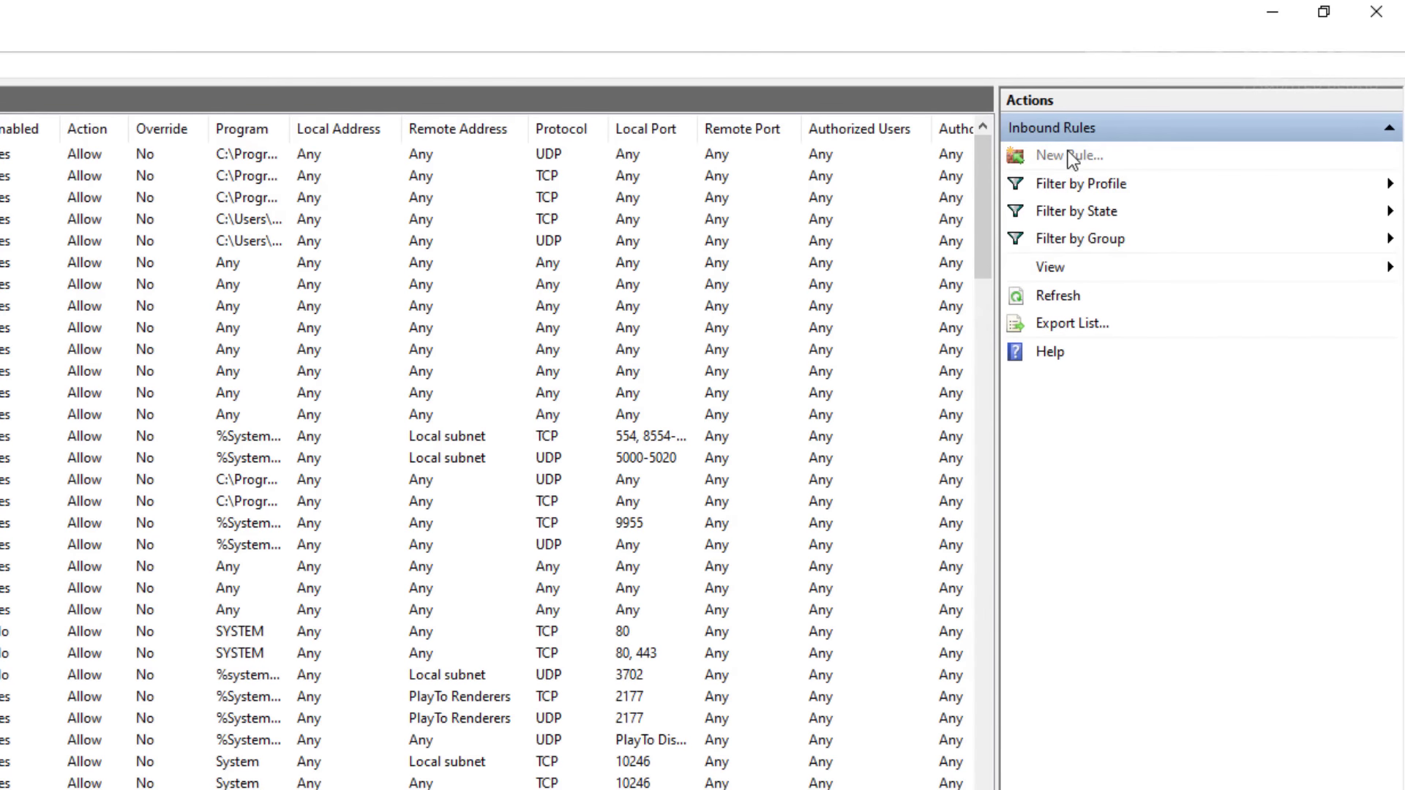
# Start a new inbound Port rule for TCP local port 4002.
pyautogui.click(1068, 155)
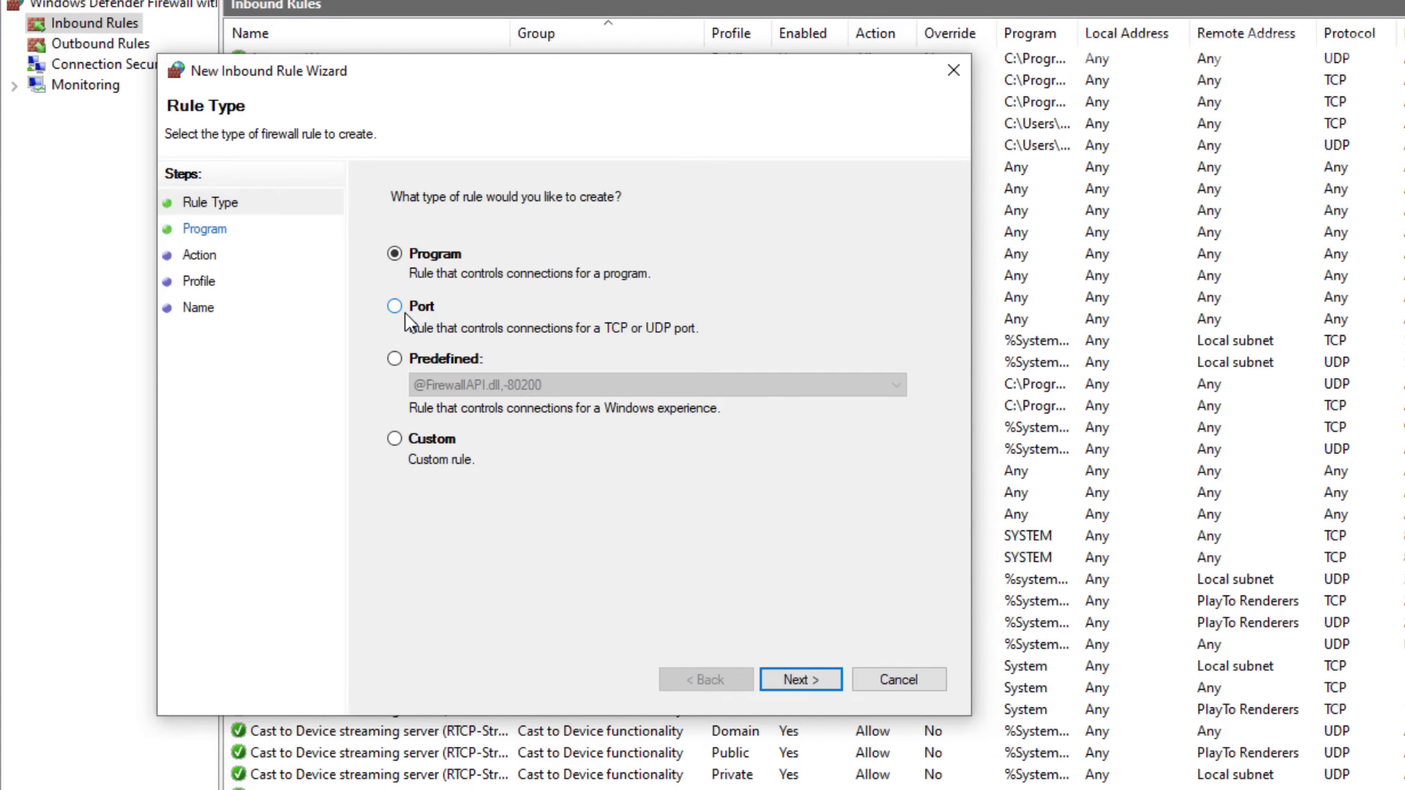
pyautogui.click(400, 314)
pyautogui.click(801, 679)
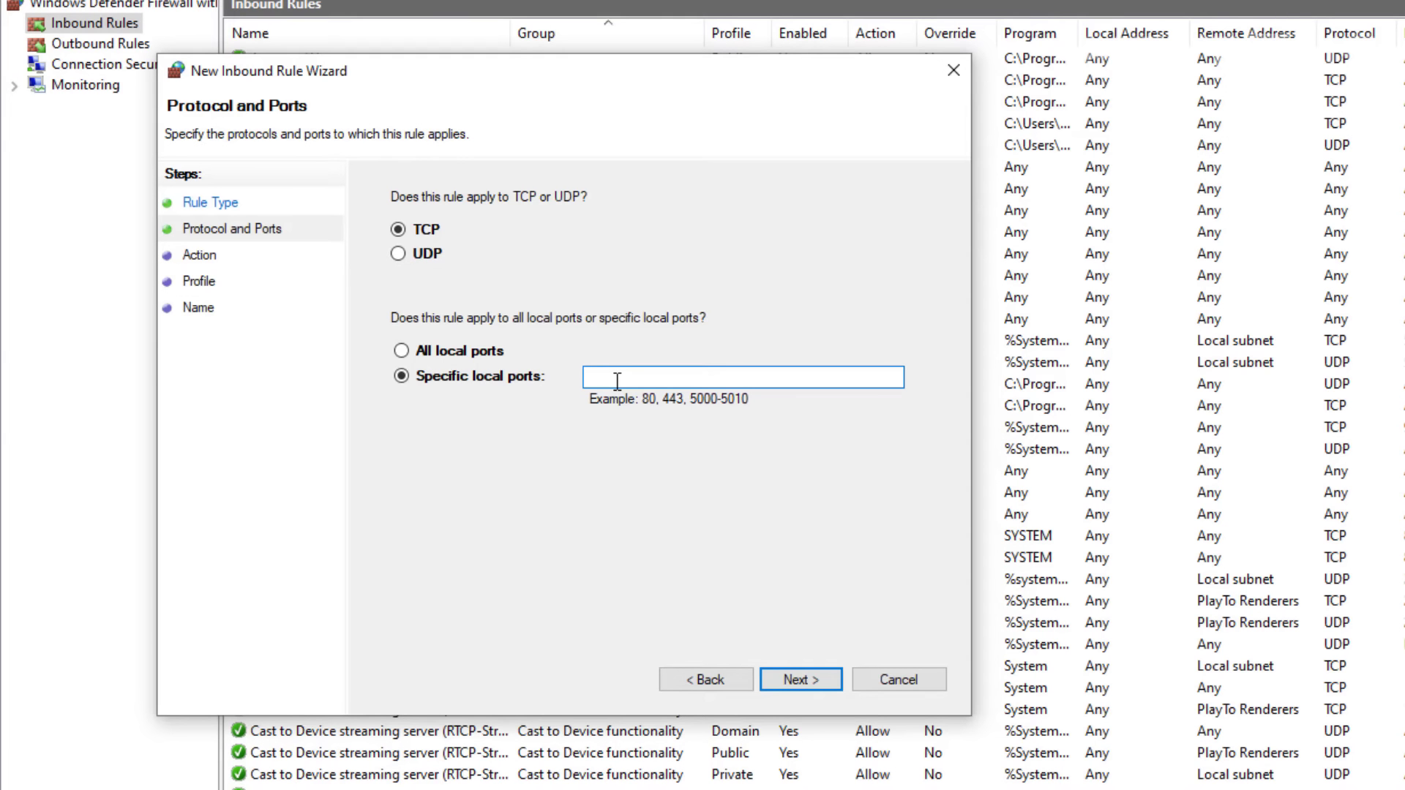
pyautogui.write('4002, 4003,')
pyautogui.press('BackSpace')
pyautogui.press('BackSpace')
pyautogui.press('BackSpace')
pyautogui.press('BackSpace')
pyautogui.press('BackSpace')
pyautogui.press('BackSpace')
pyautogui.press('BackSpace')
pyautogui.press('BackSpace')
pyautogui.click(818, 674)
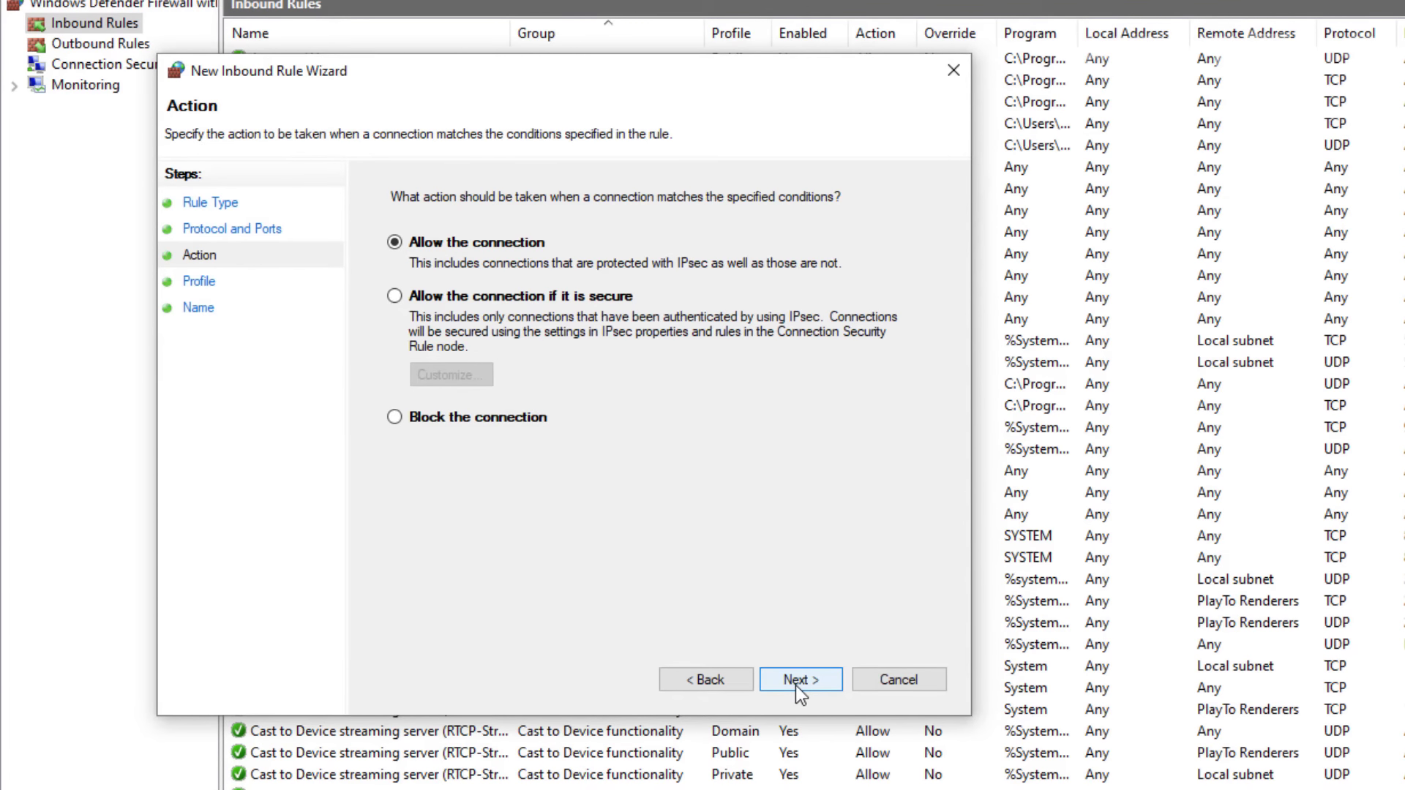
# Allow the connection on all profiles, name the rule 01-RDP, and close the console.
pyautogui.click(796, 680)
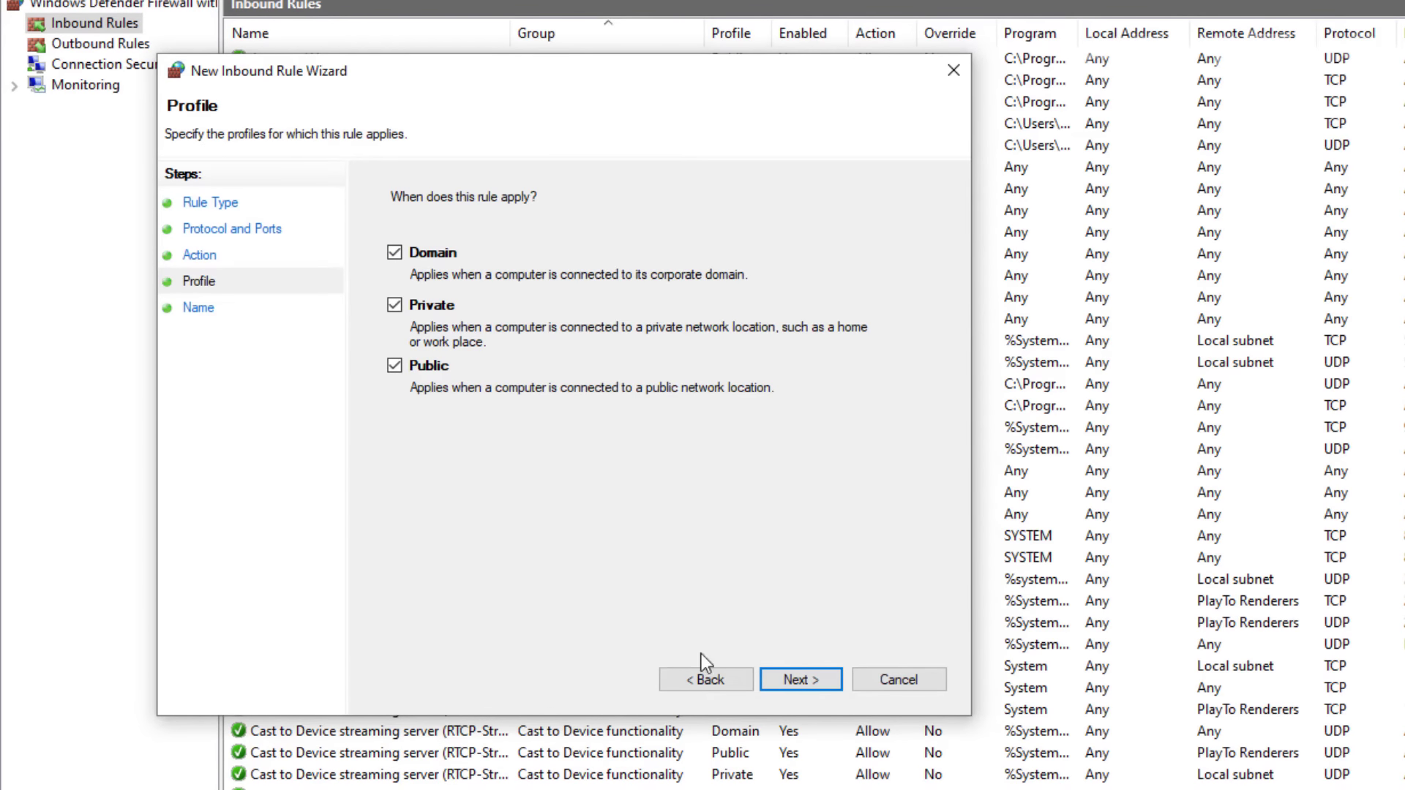
pyautogui.click(801, 681)
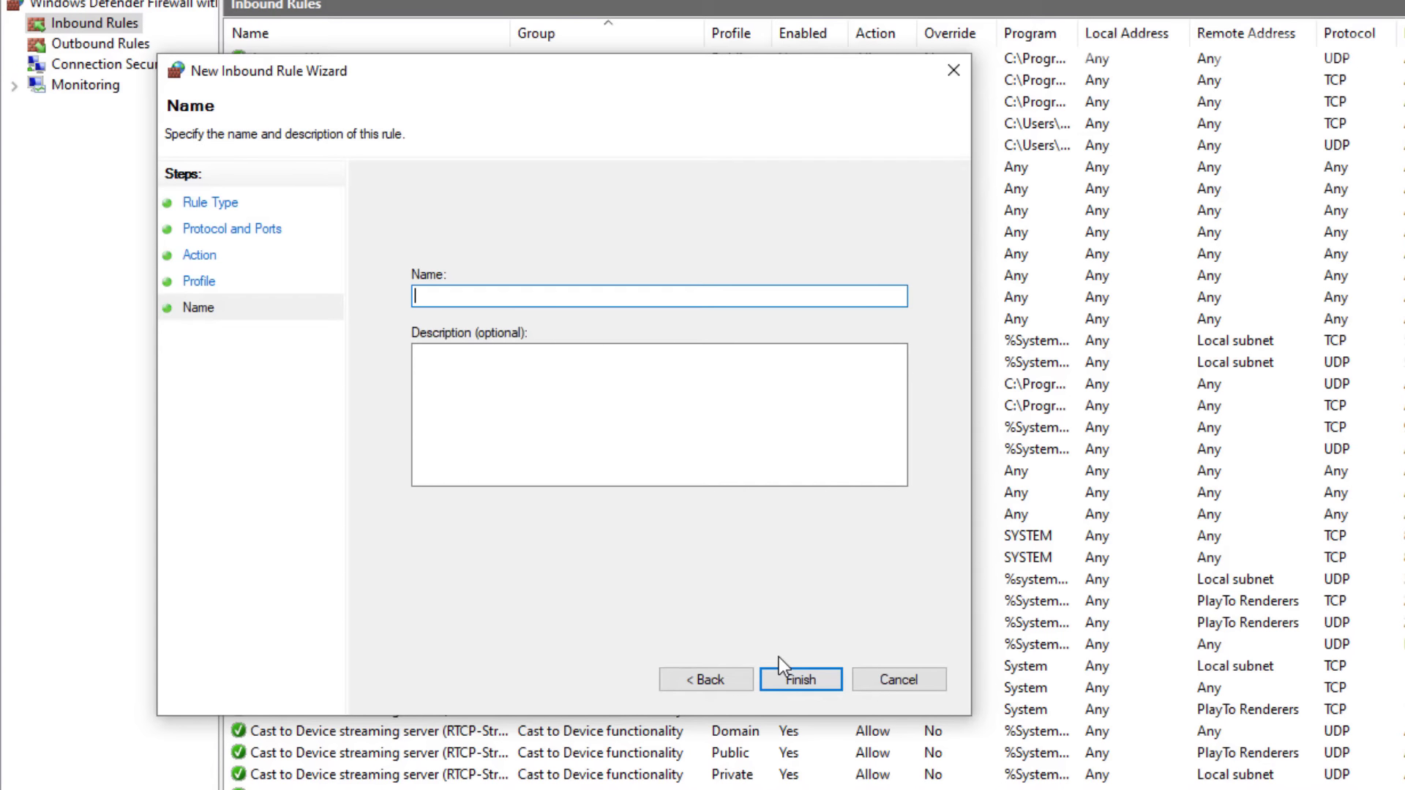
pyautogui.write('01-RDP')
pyautogui.click(819, 686)
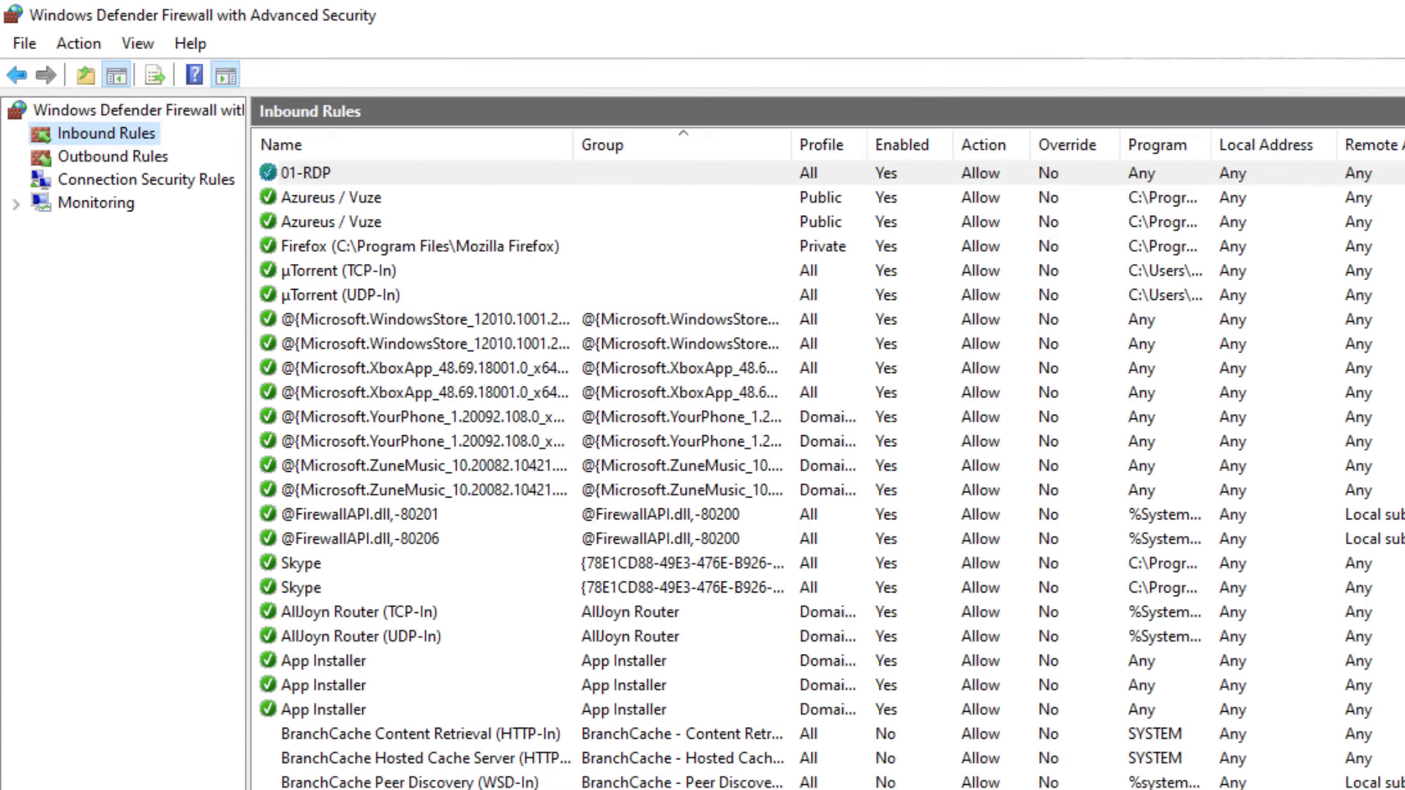
pyautogui.hotkey('alt', 'F4')
pyautogui.hotkey('alt', 'F4')
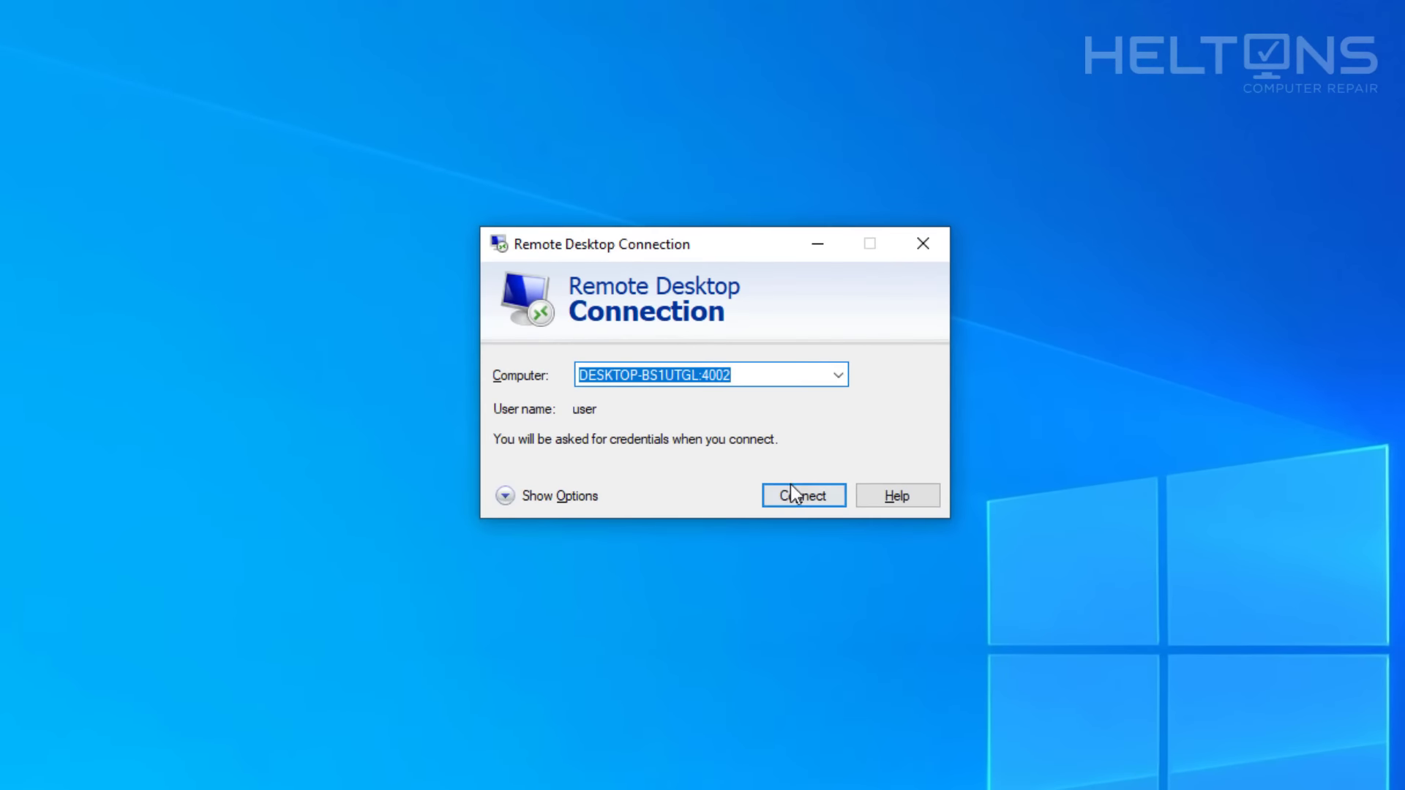
# Connect to DESKTOP-BS1UTGL with the account password and accept the certificate warning.
pyautogui.click(793, 490)
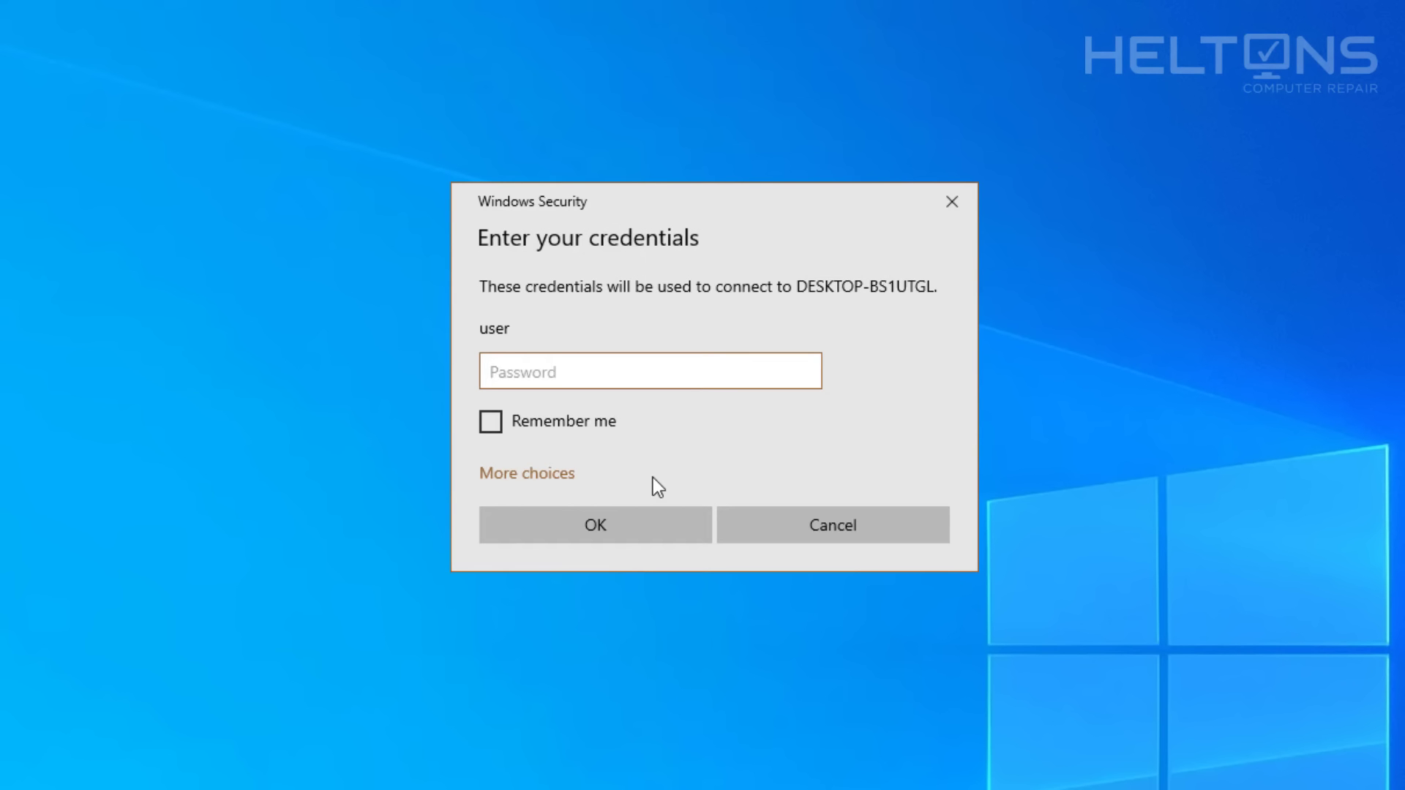
pyautogui.write('•••••••••••')
pyautogui.press('Return')
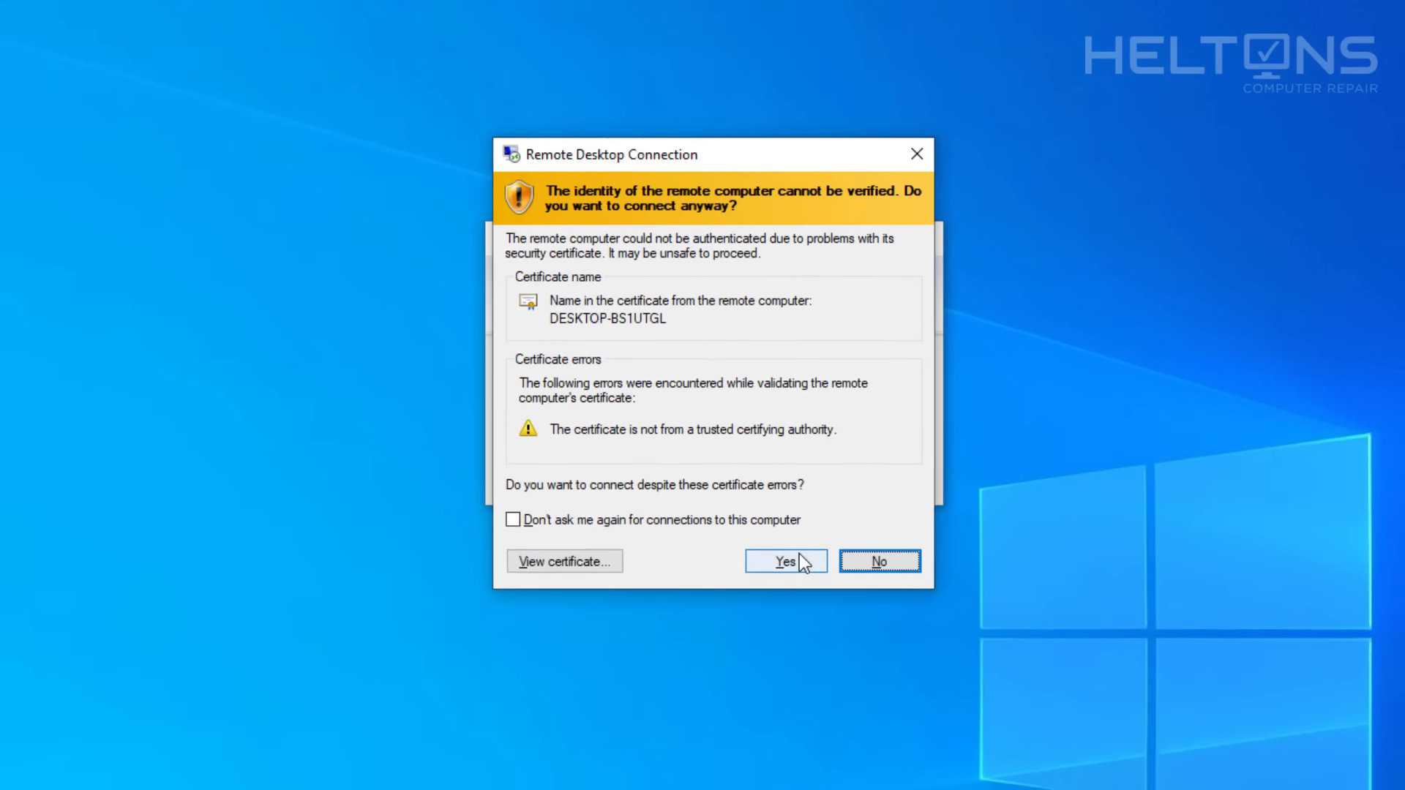
pyautogui.click(785, 562)
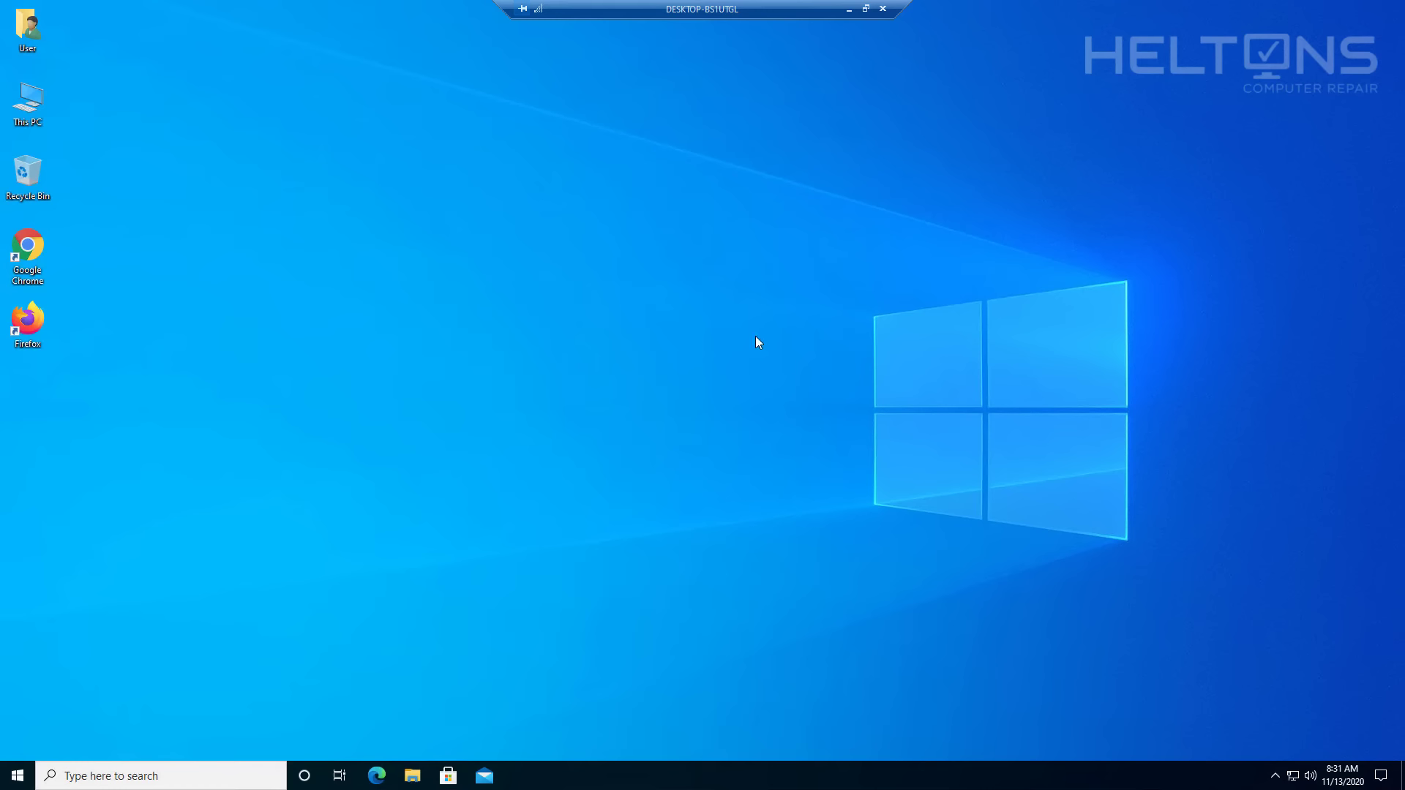
# Disconnect the remote desktop session and confirm.
pyautogui.click(885, 11)
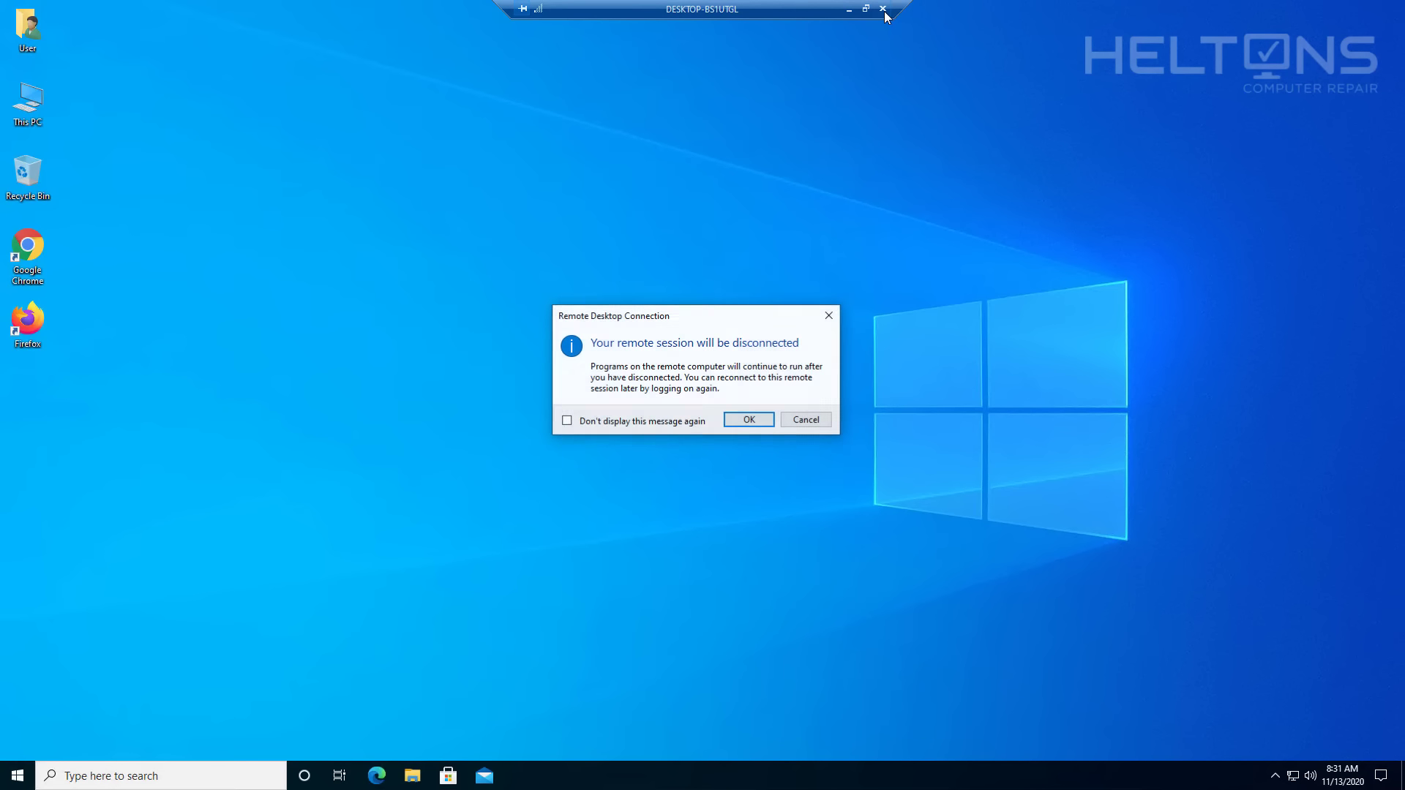
pyautogui.click(756, 420)
pyautogui.click(749, 423)
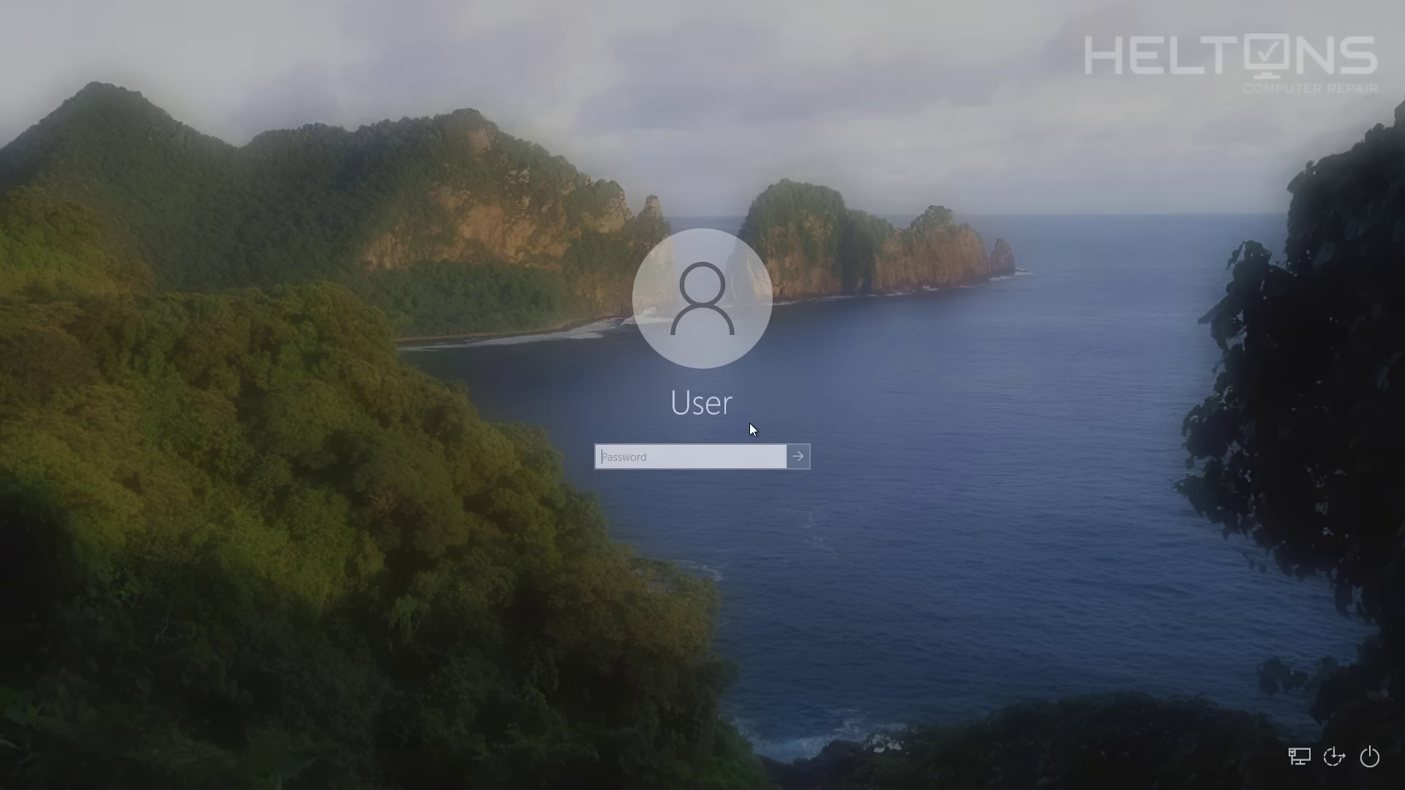
# Sign back in to Windows with the account password and launch Microsoft Edge.
pyautogui.write('•••••••••••')
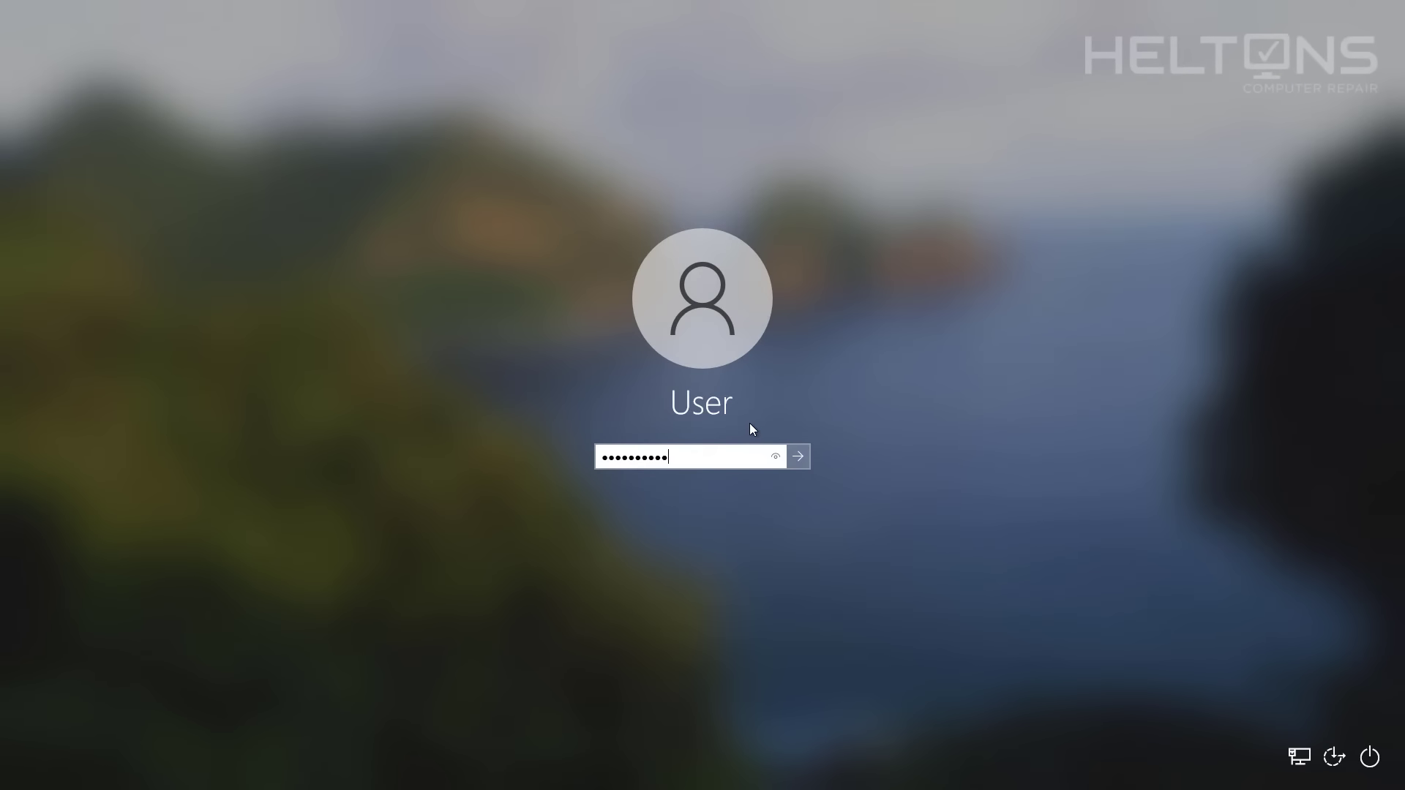
pyautogui.press('Return')
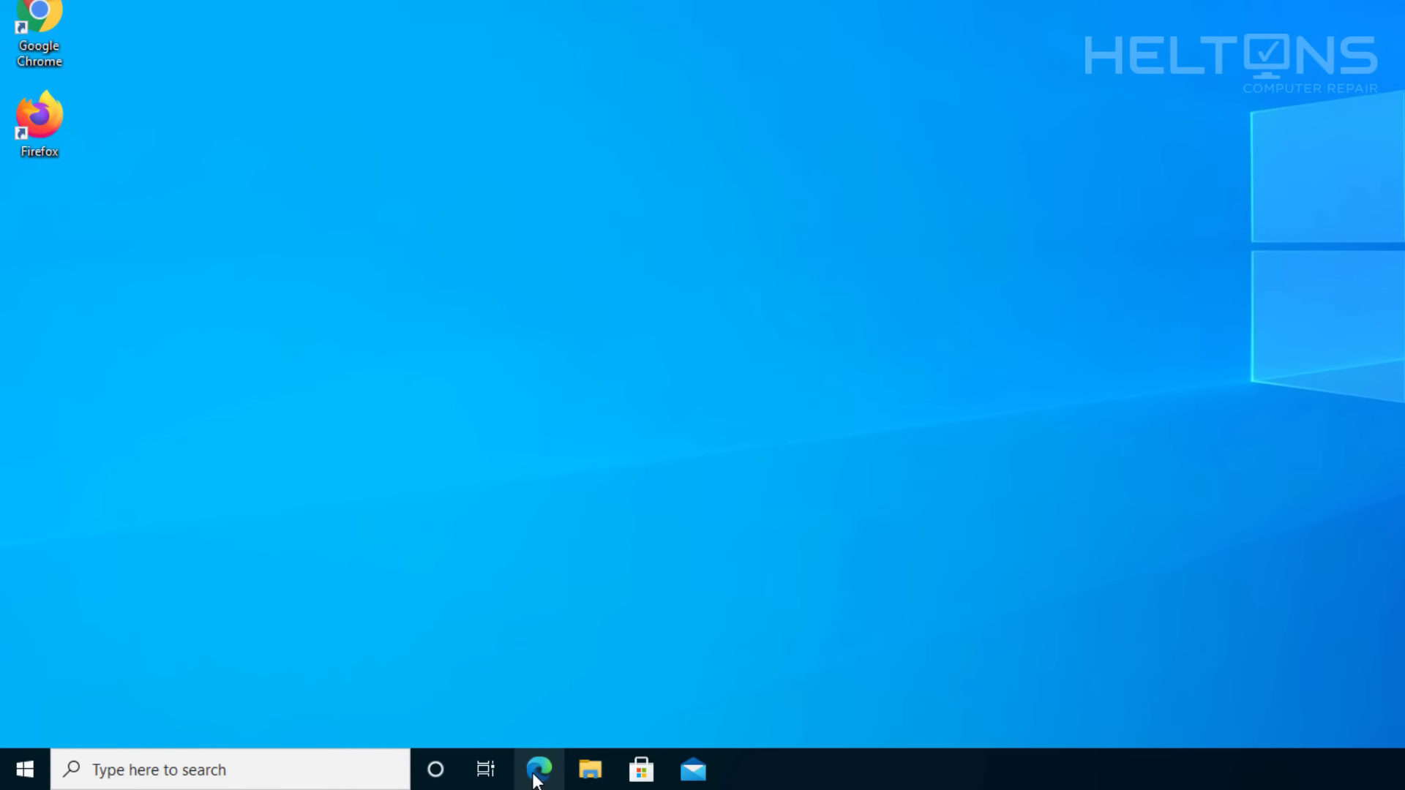
pyautogui.click(537, 780)
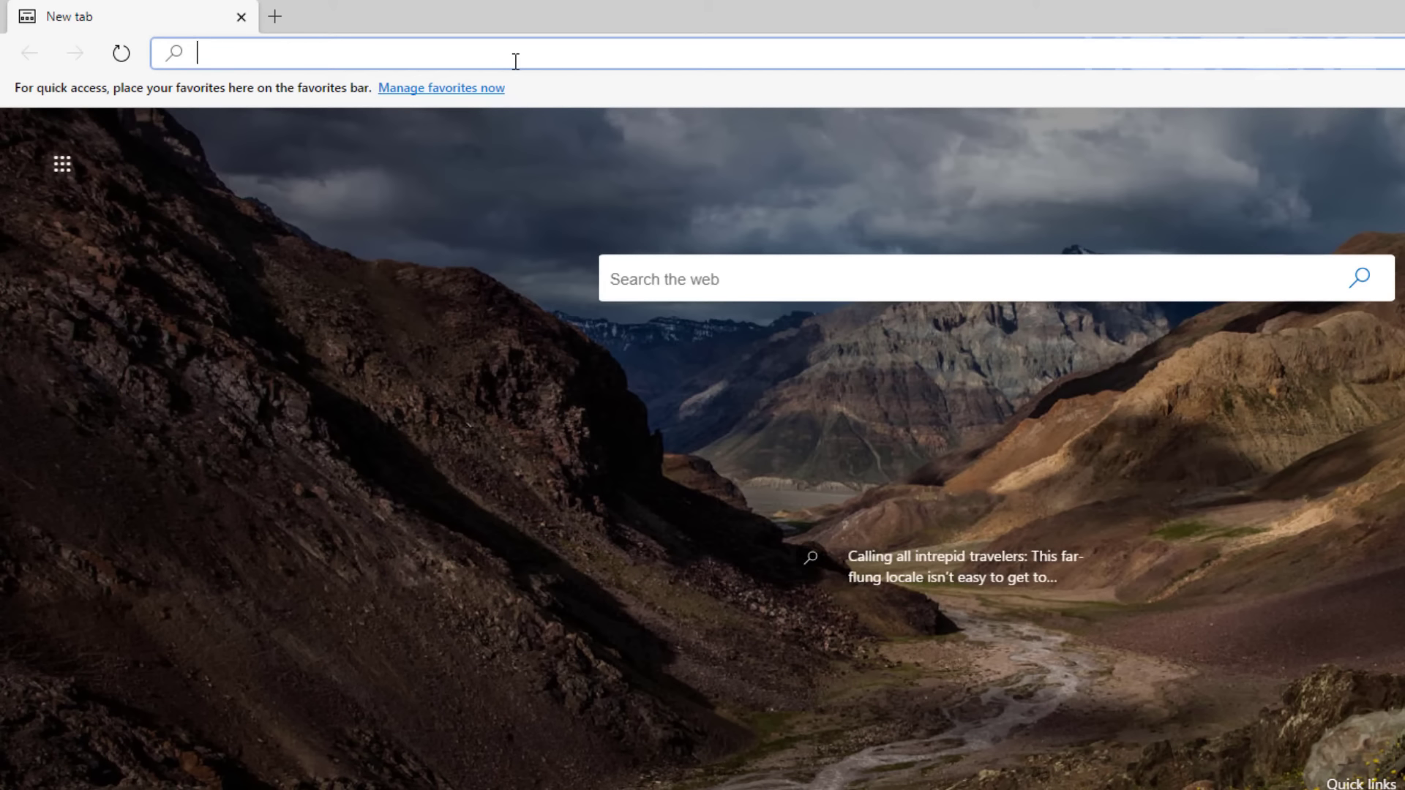
# Go to the router address 192.168.1.1 in Edge.
pyautogui.write('192.168.1')
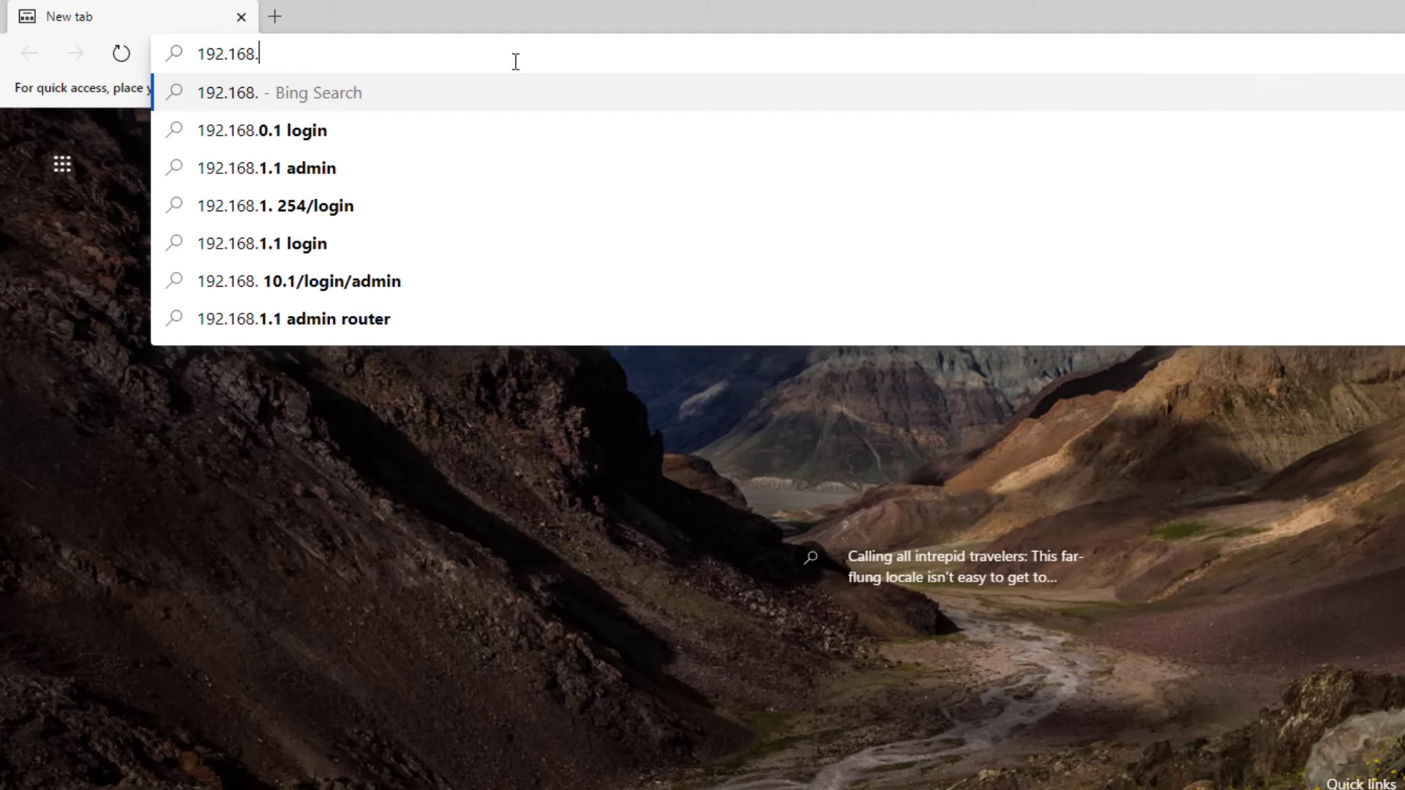
pyautogui.write('.1')
pyautogui.press('Return')
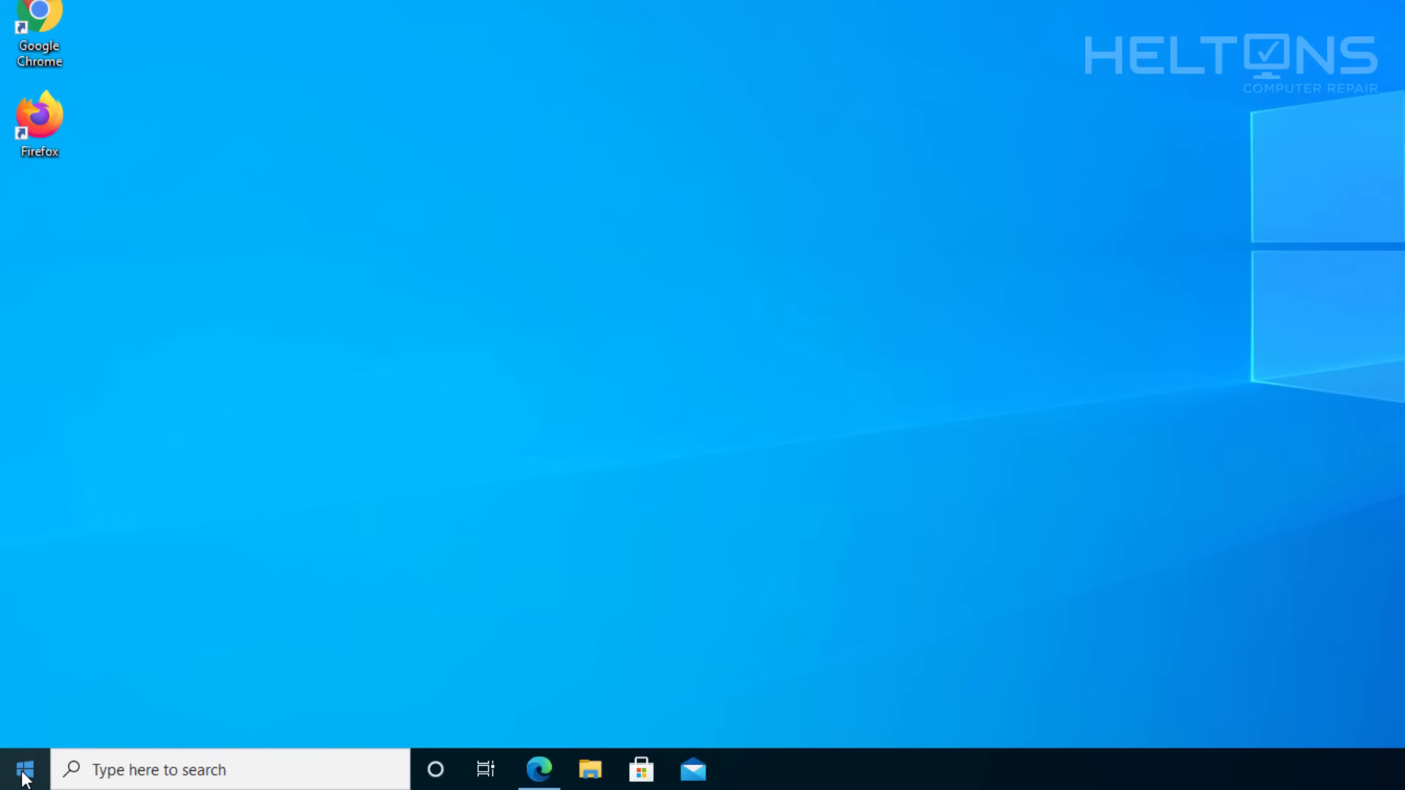
# Run ipconfig in Command Prompt, select the 192.168.1.1 default gateway, then close it.
pyautogui.click(24, 770)
pyautogui.write('cmd')
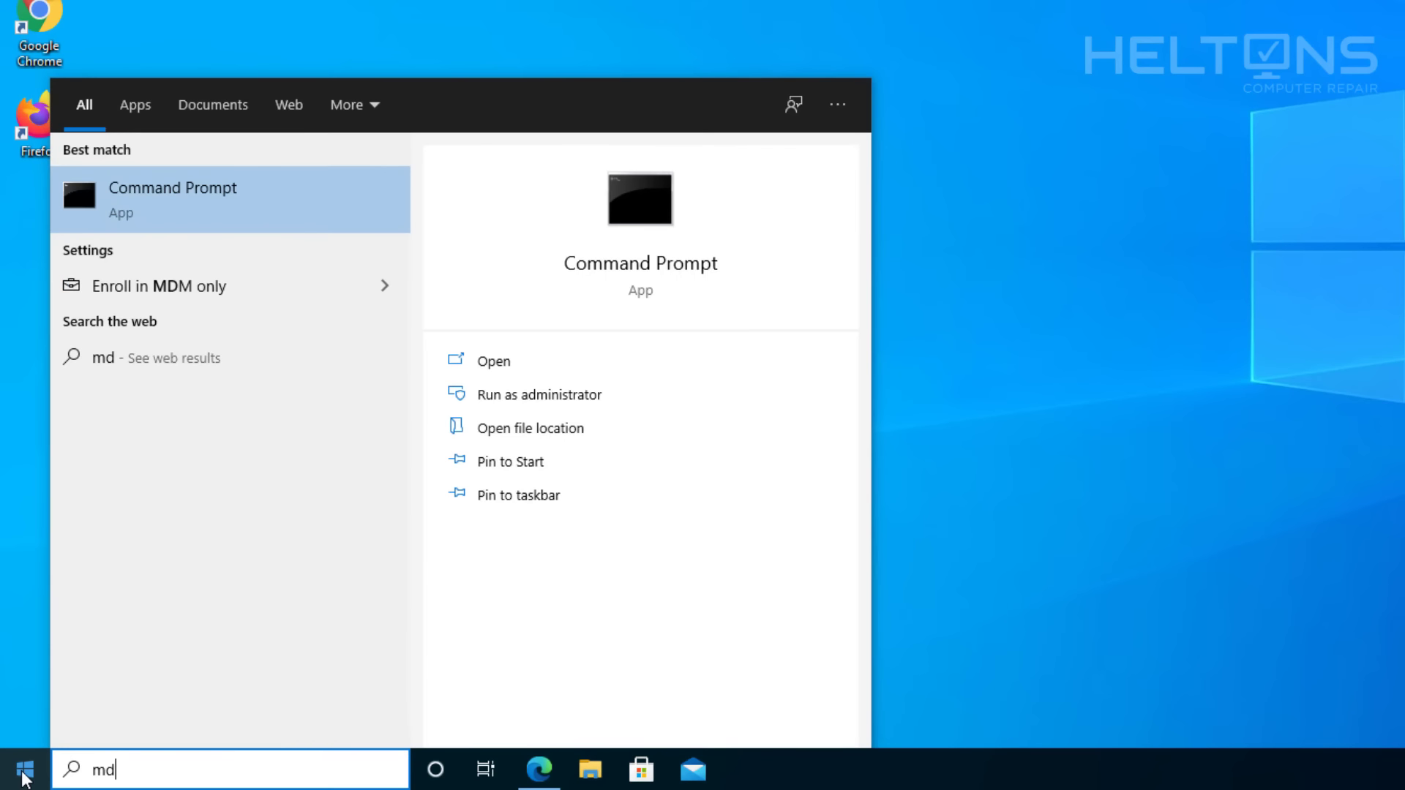
pyautogui.press('Return')
pyautogui.write('ipconfig')
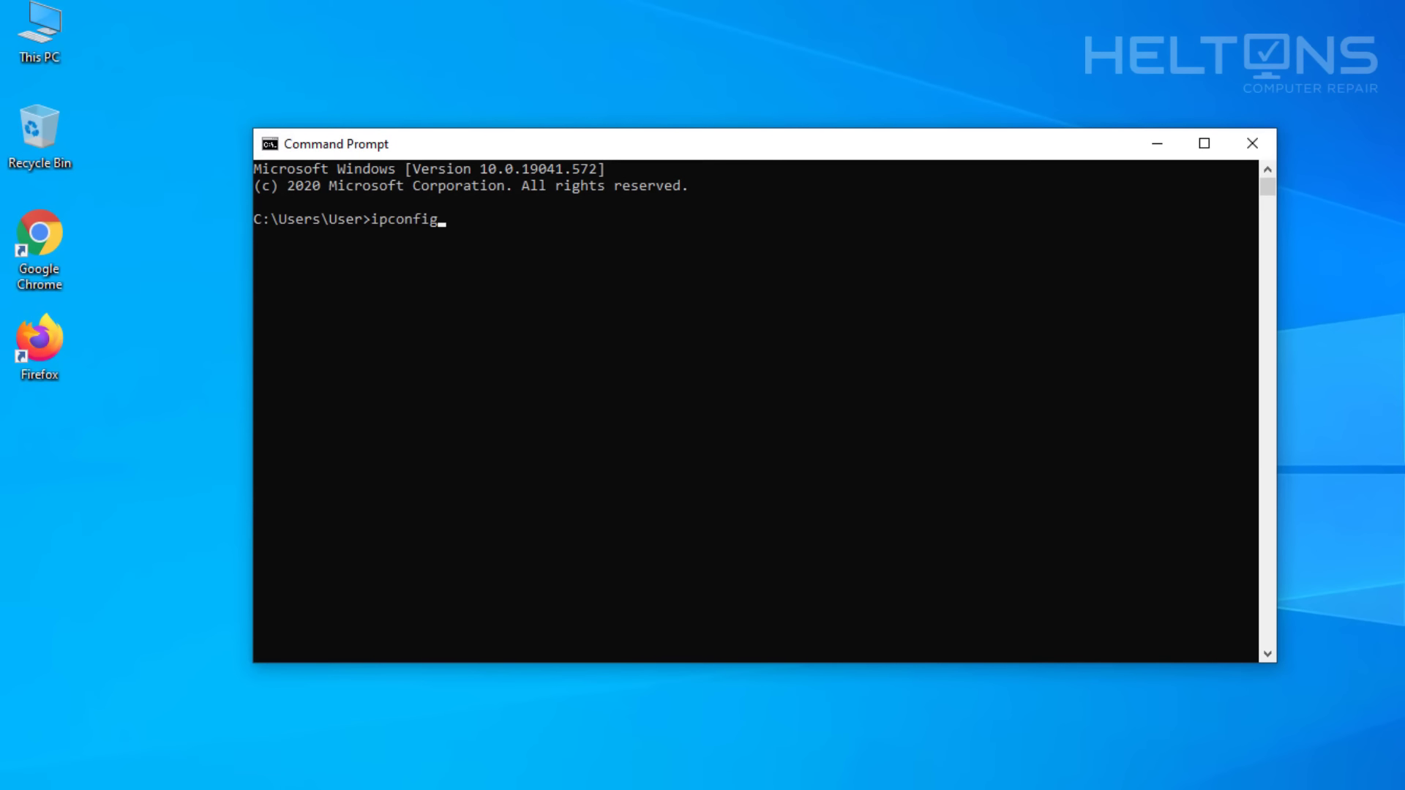
pyautogui.press('Return')
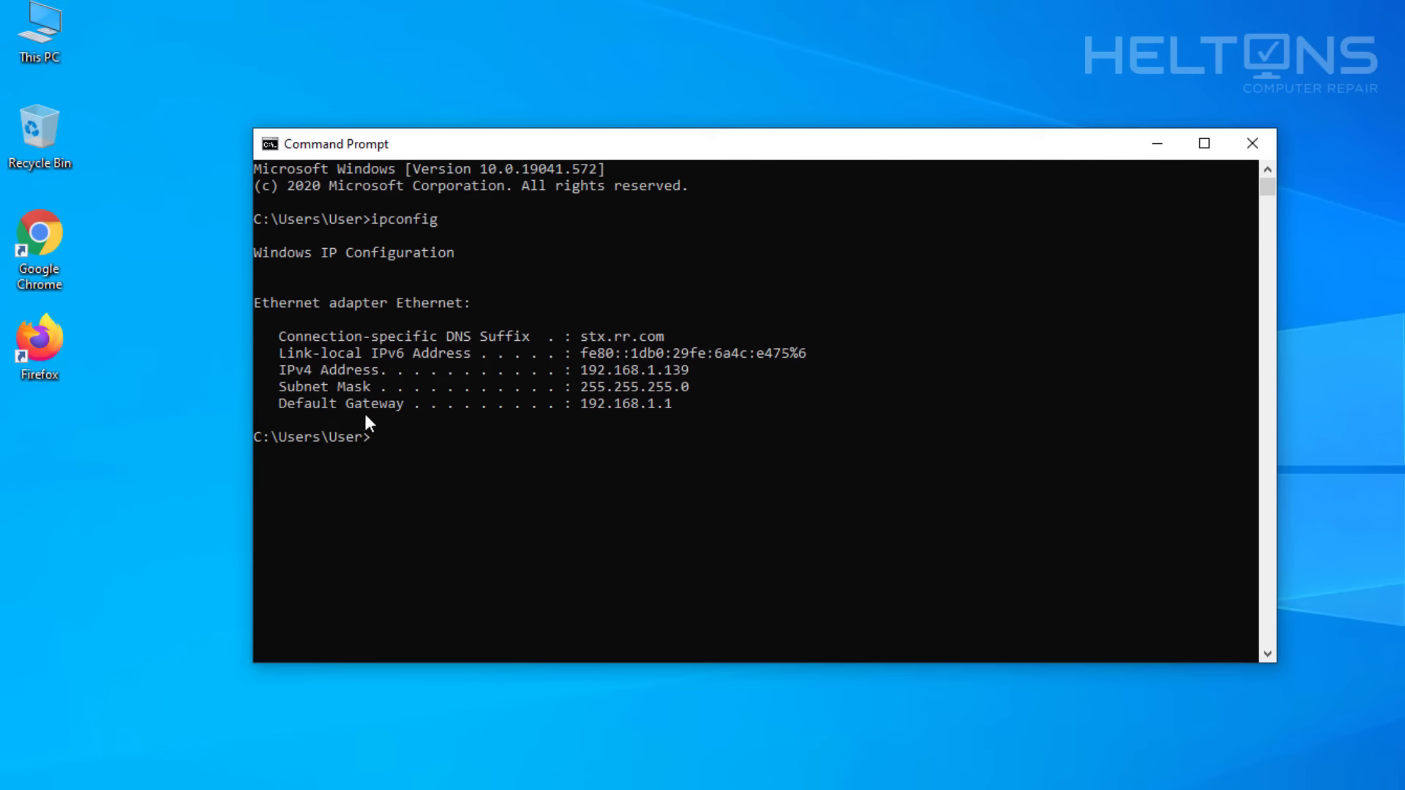
pyautogui.moveTo(331, 405); pyautogui.dragTo(677, 399)
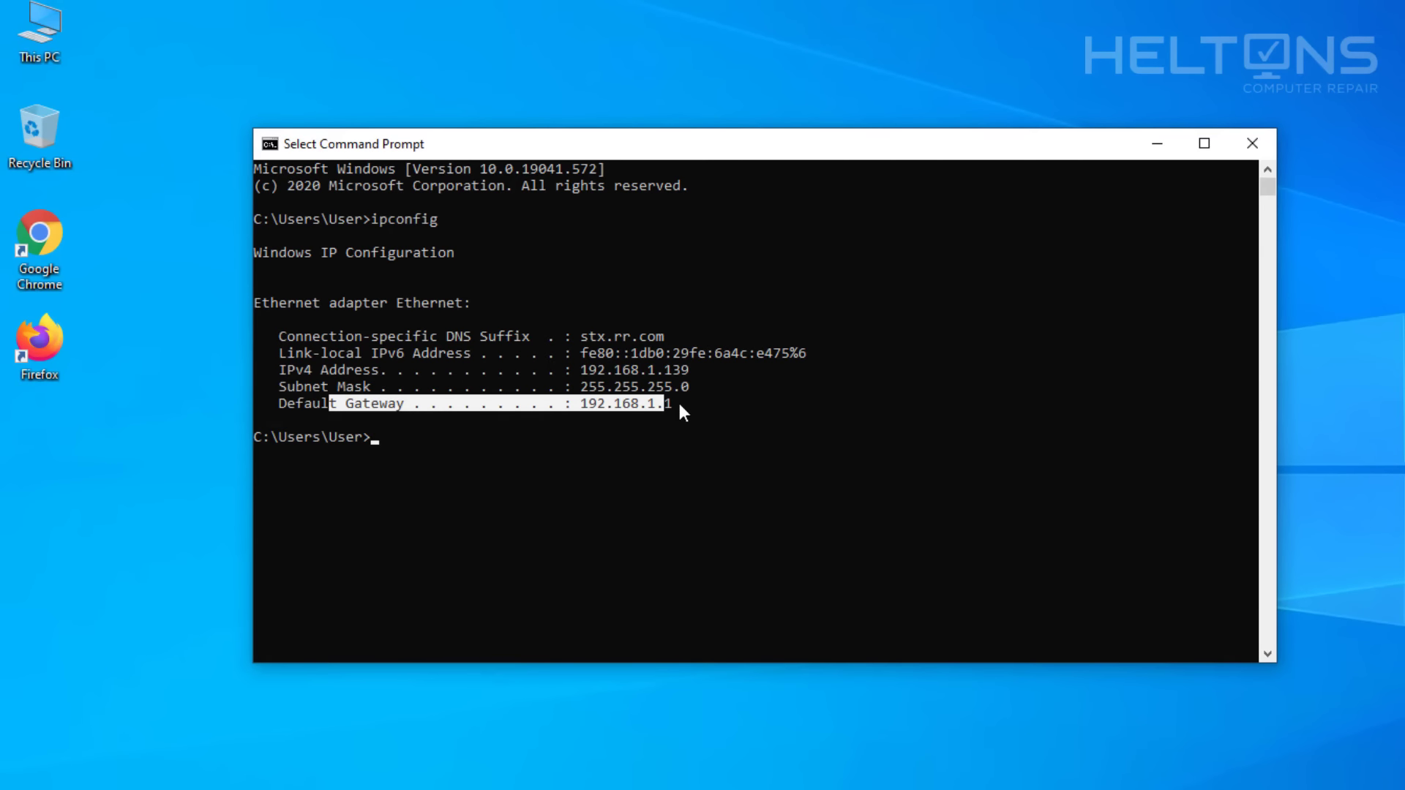
pyautogui.moveTo(581, 403); pyautogui.dragTo(689, 397)
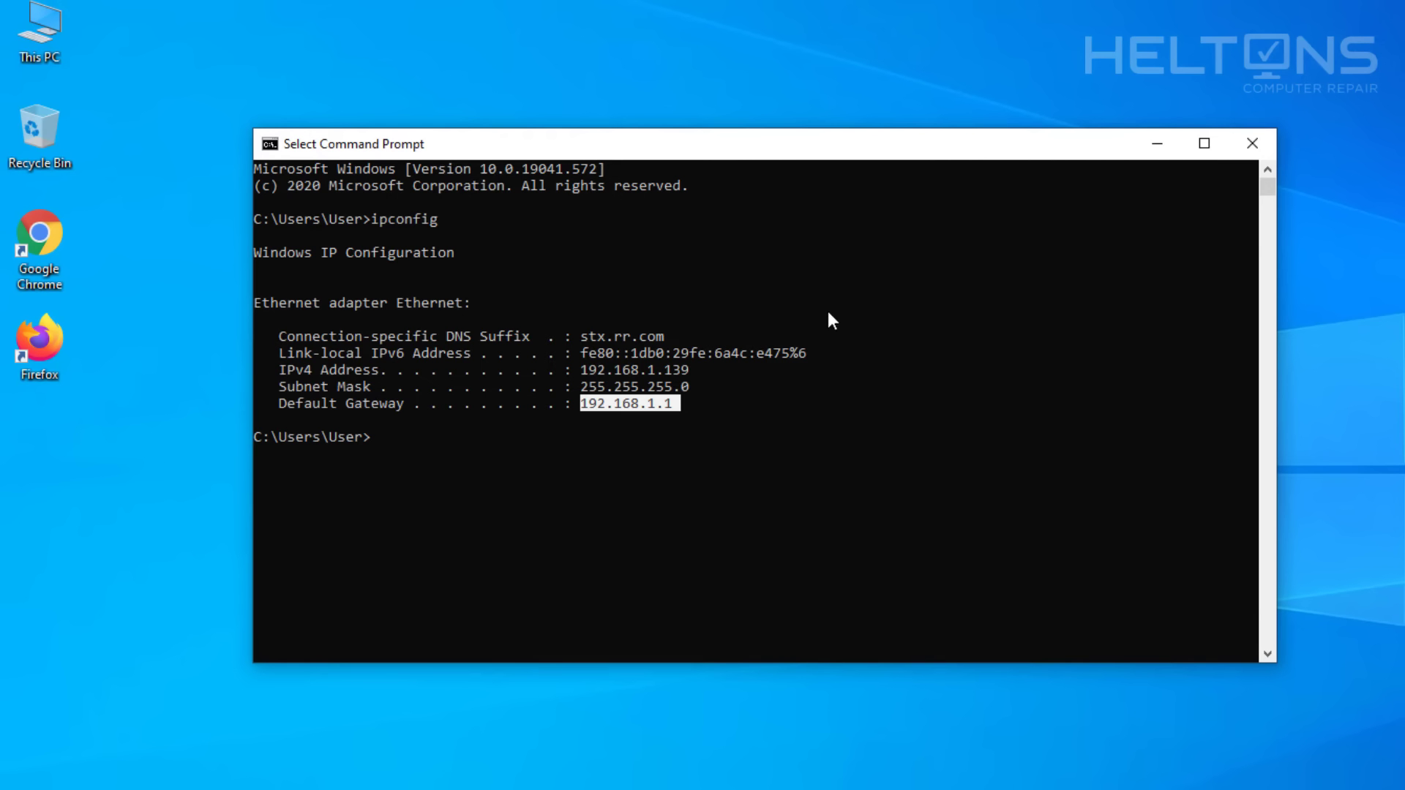
pyautogui.click(1250, 142)
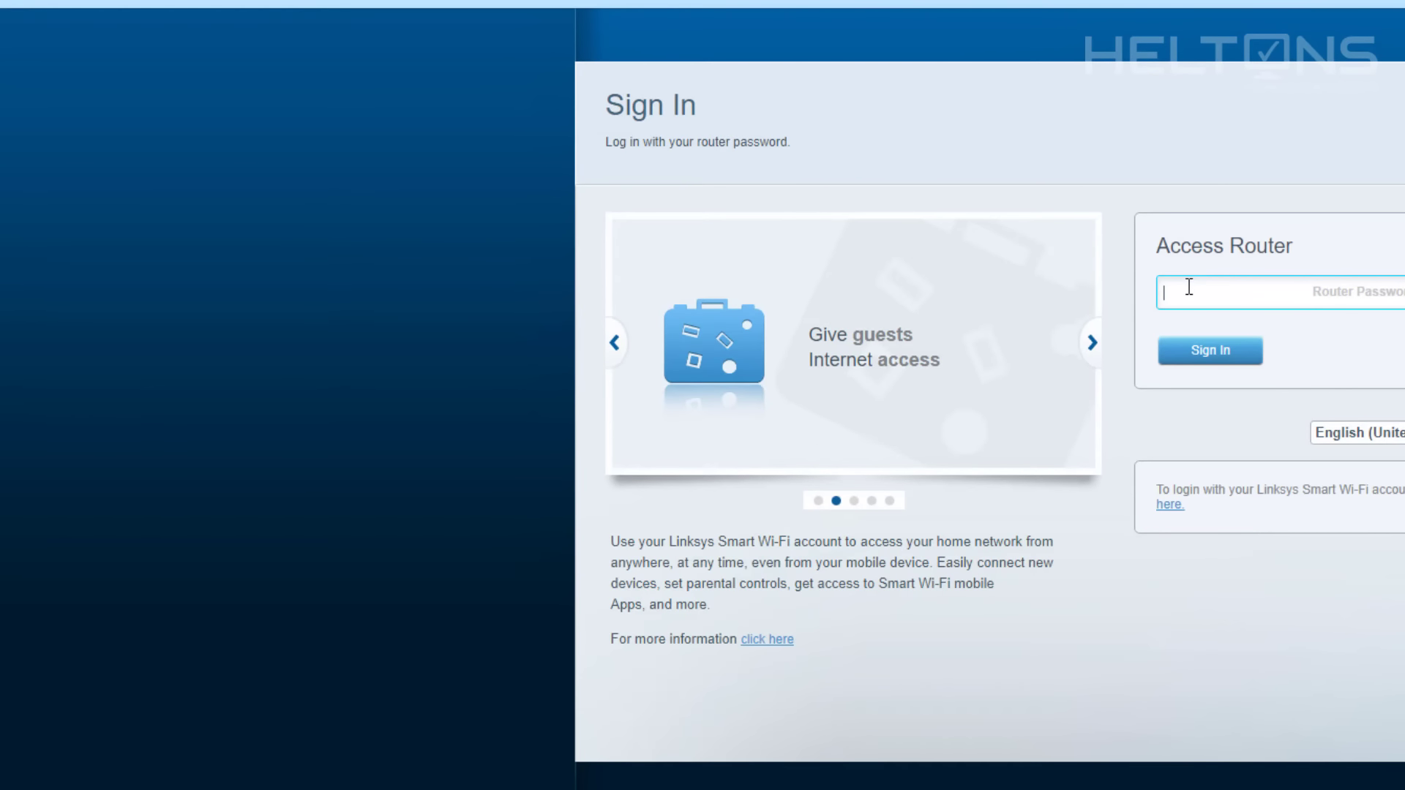
# Enter the router password, sign in, and decline Edge's offer to save it.
pyautogui.write('•••••')
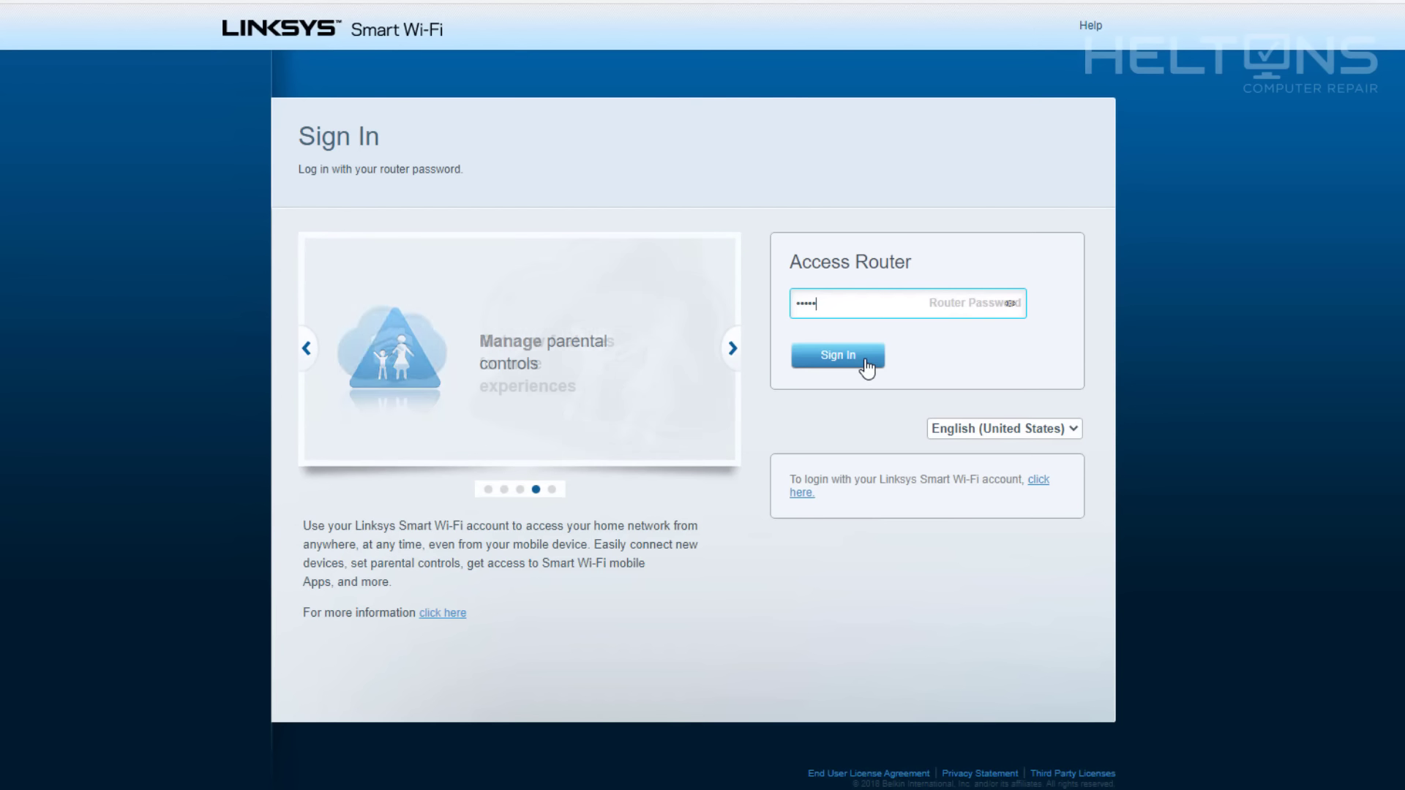
pyautogui.click(849, 361)
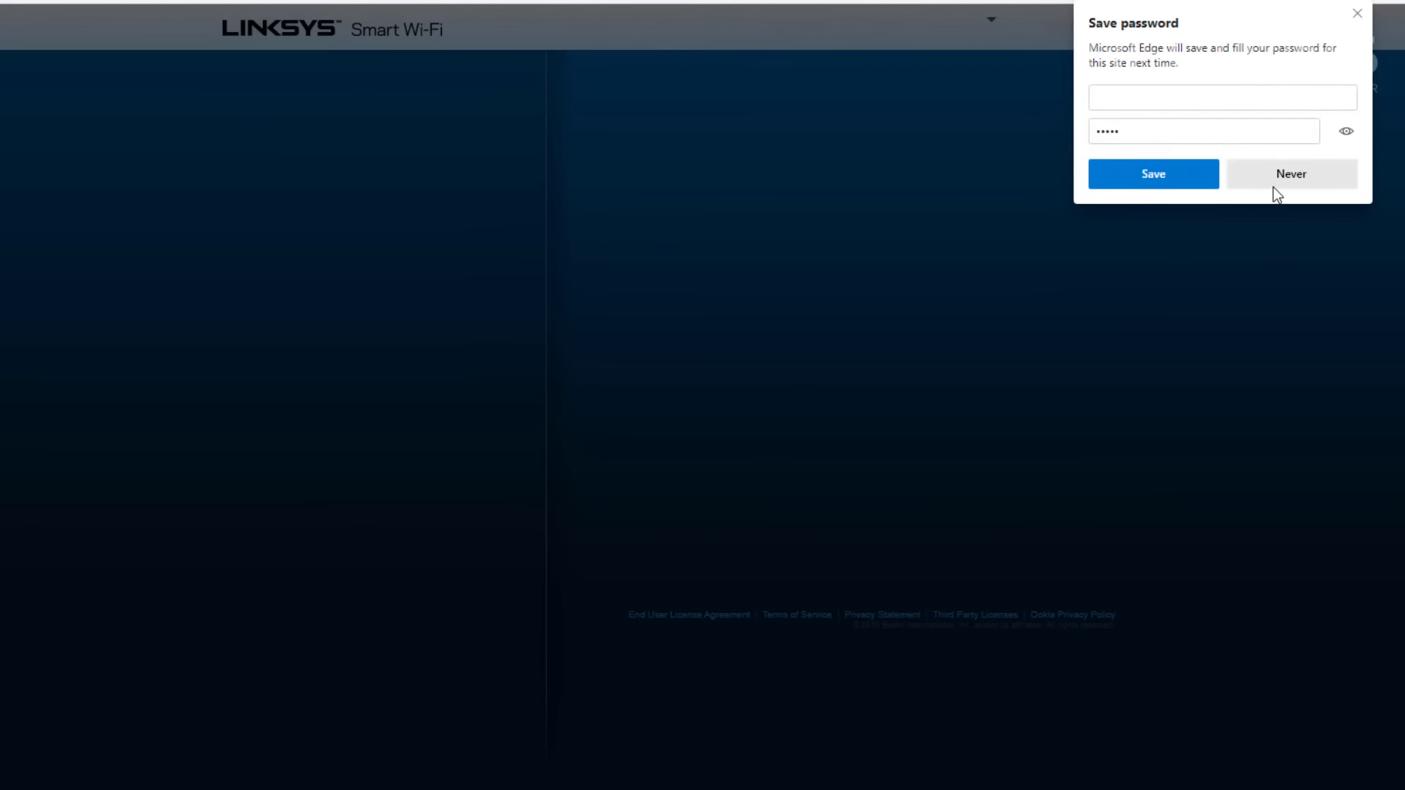
pyautogui.click(1274, 188)
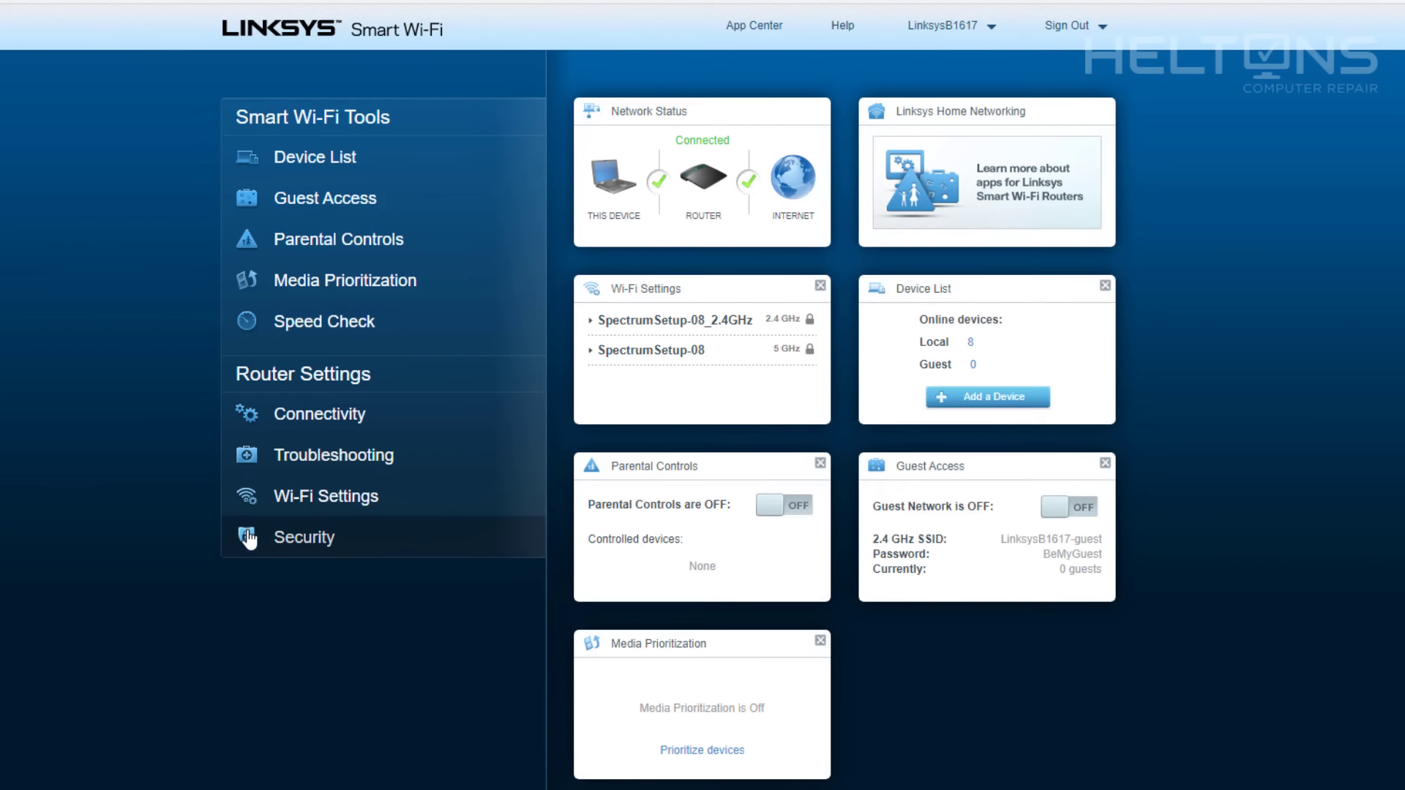
# Open Security, toggle DMZ on and back off, then switch to Apps and Gaming.
pyautogui.click(296, 545)
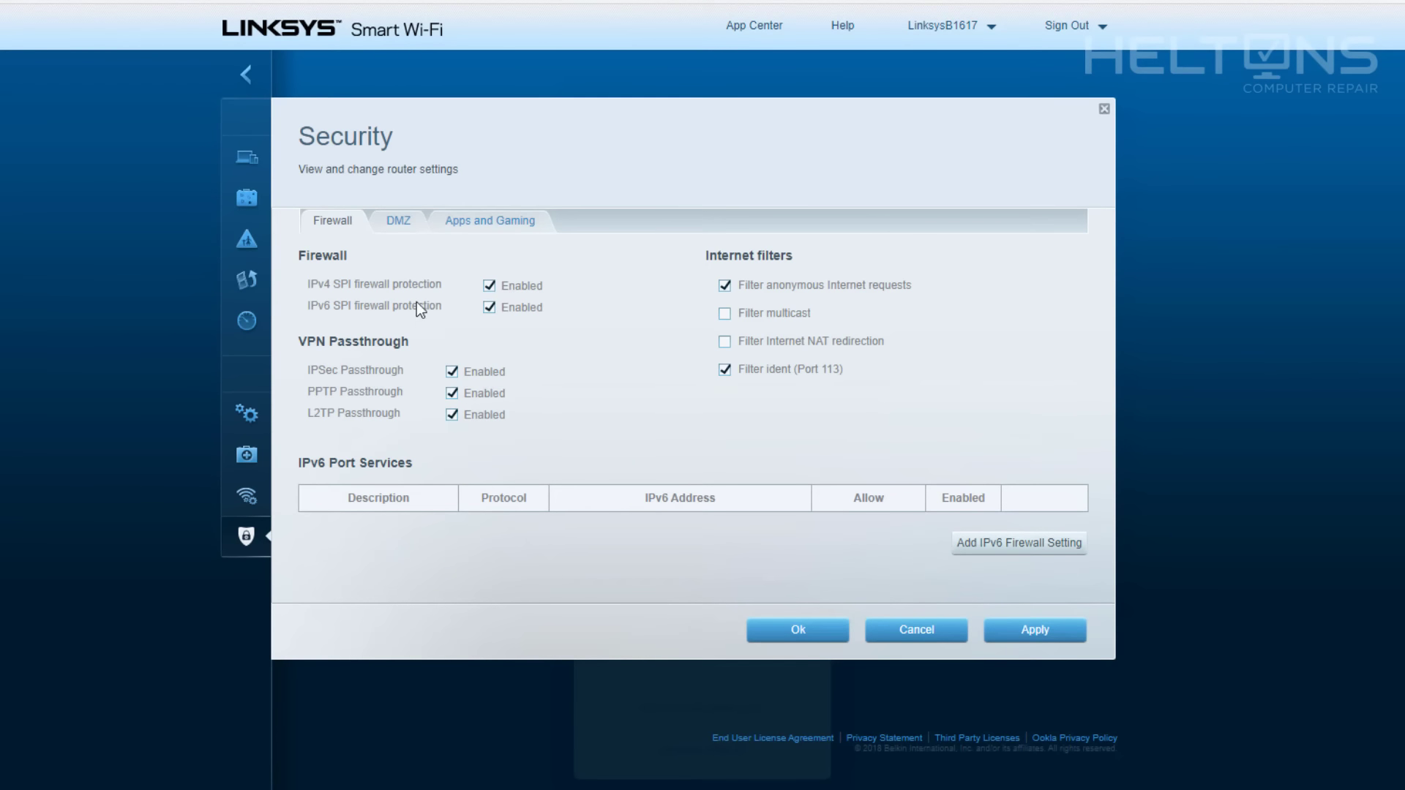
pyautogui.click(400, 239)
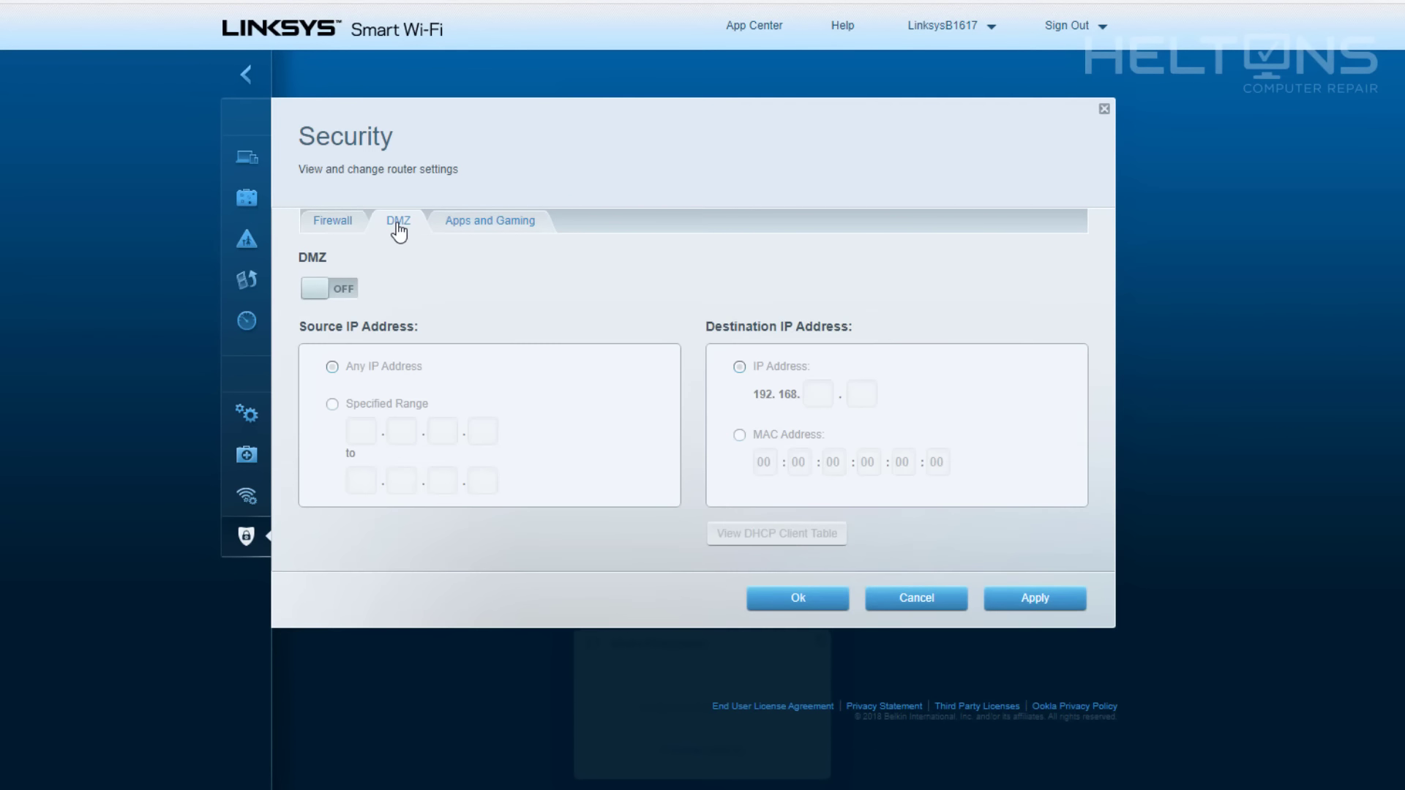
pyautogui.click(337, 292)
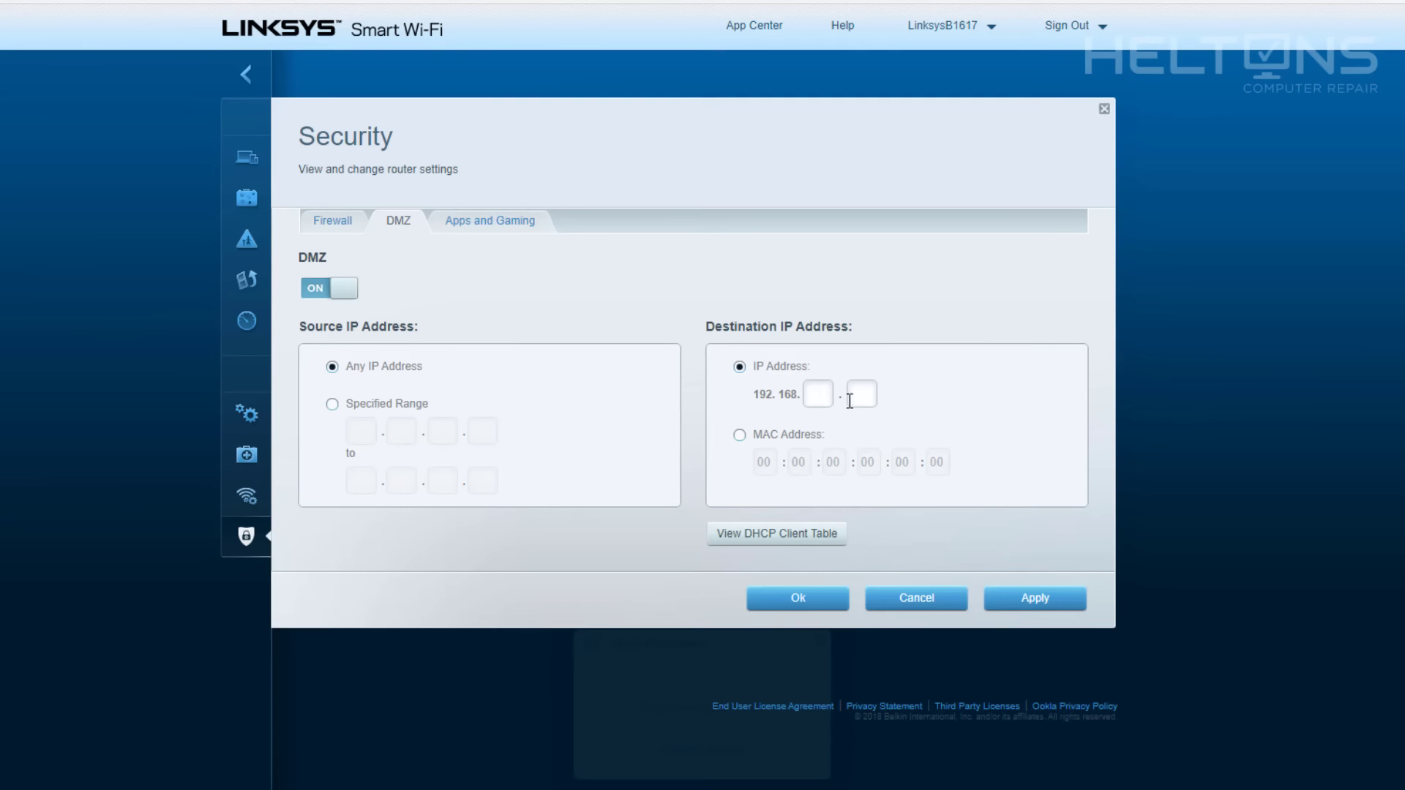
pyautogui.click(339, 291)
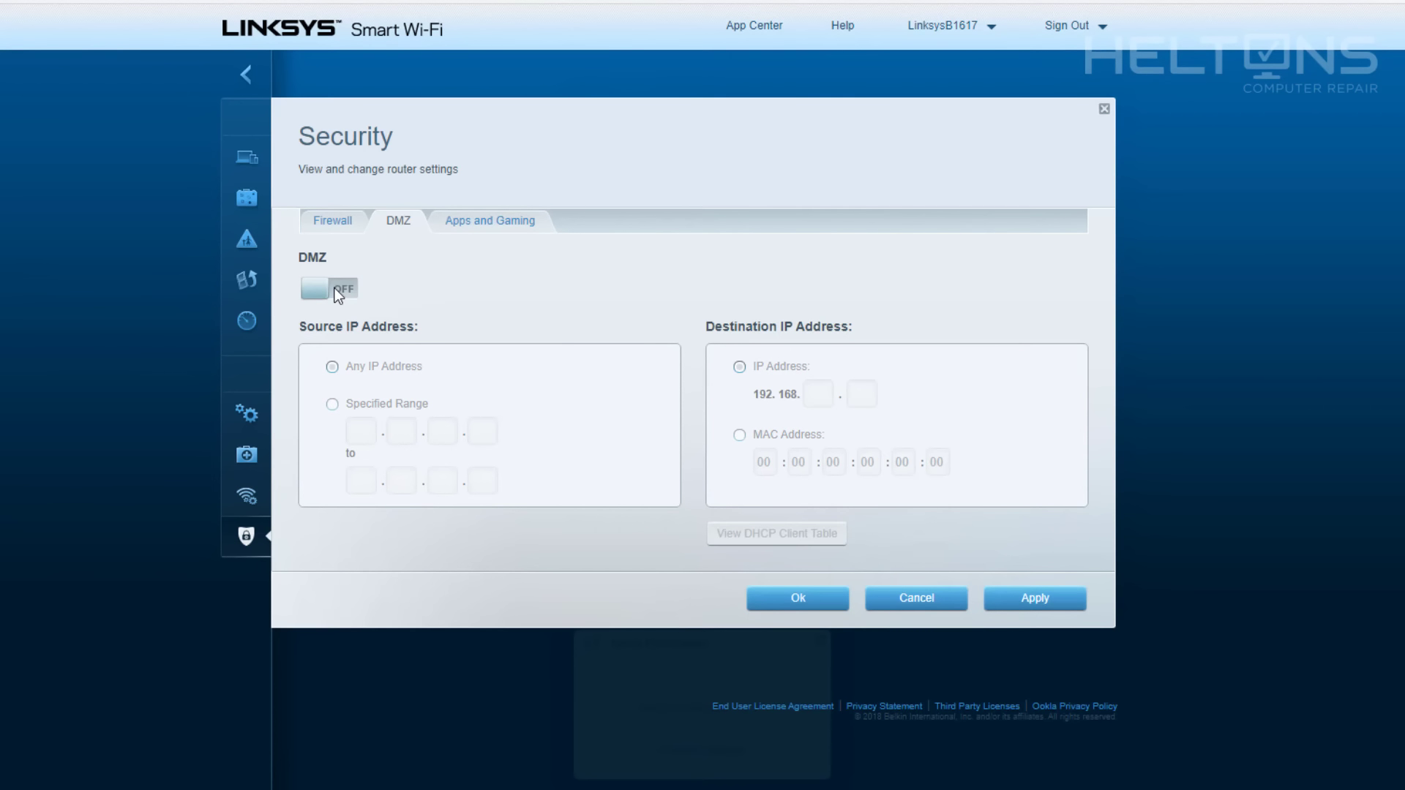
pyautogui.click(479, 222)
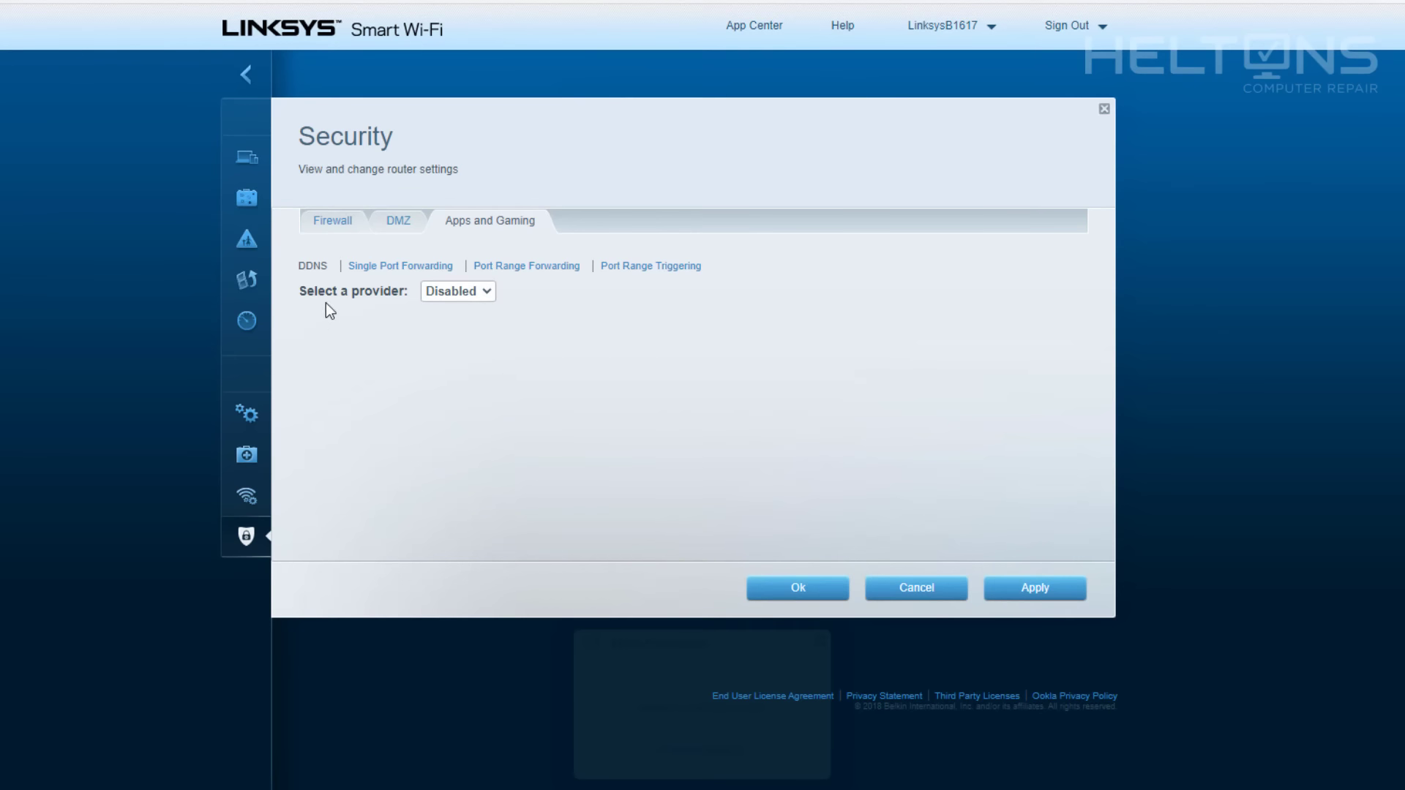
# Add a new port range forwarding rule named RDP covering ports 4002 to 4002.
pyautogui.click(519, 268)
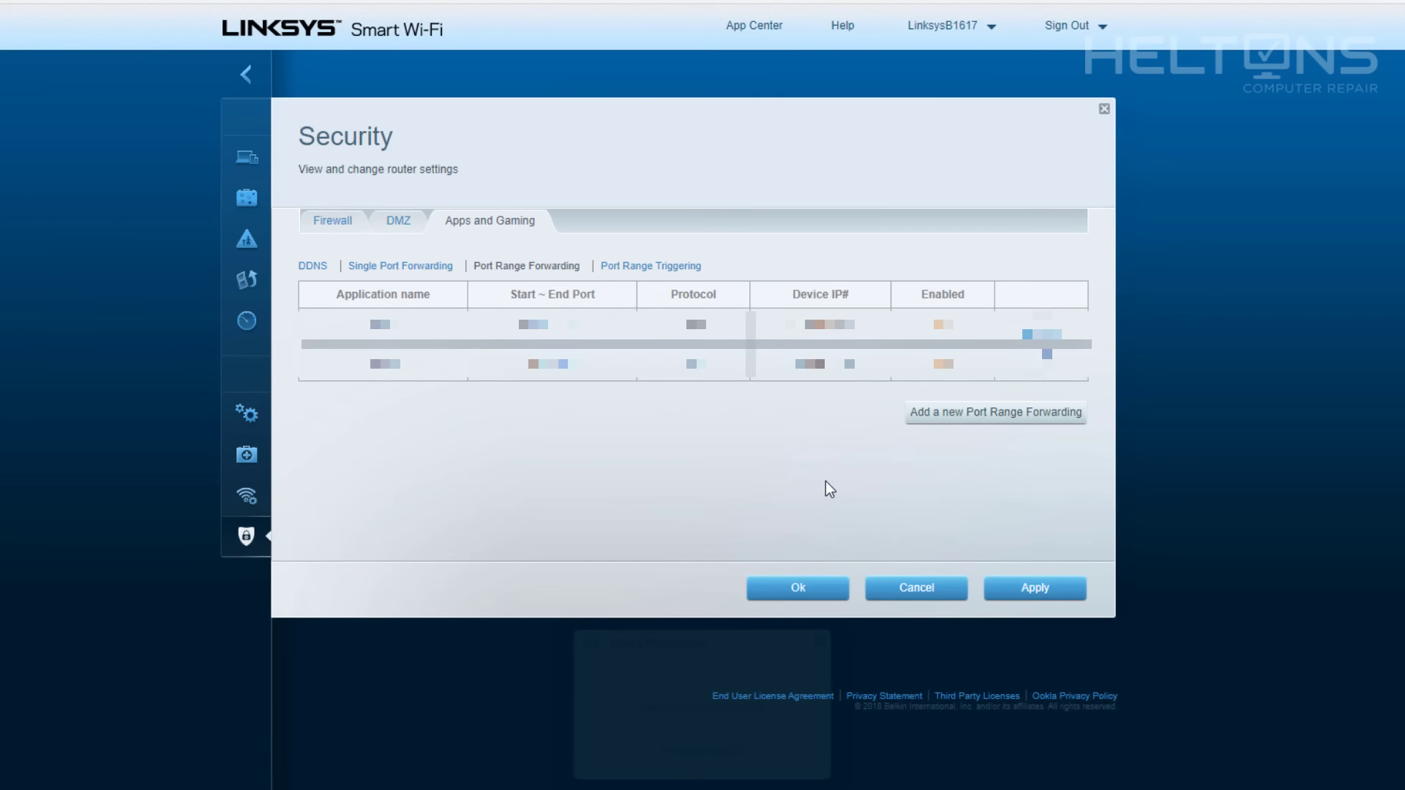
pyautogui.click(950, 416)
pyautogui.click(427, 399)
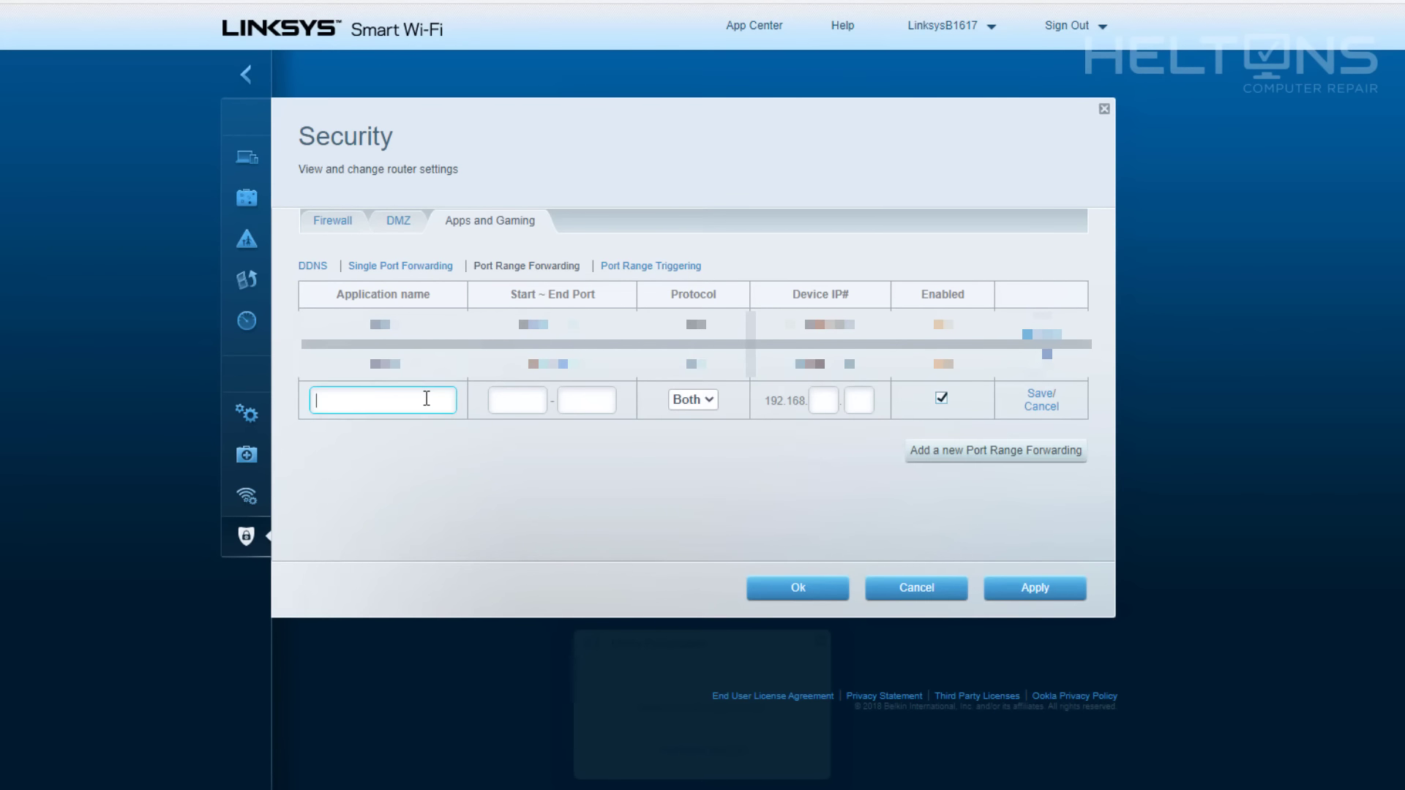
pyautogui.write('RDP')
pyautogui.click(528, 406)
pyautogui.write('4002')
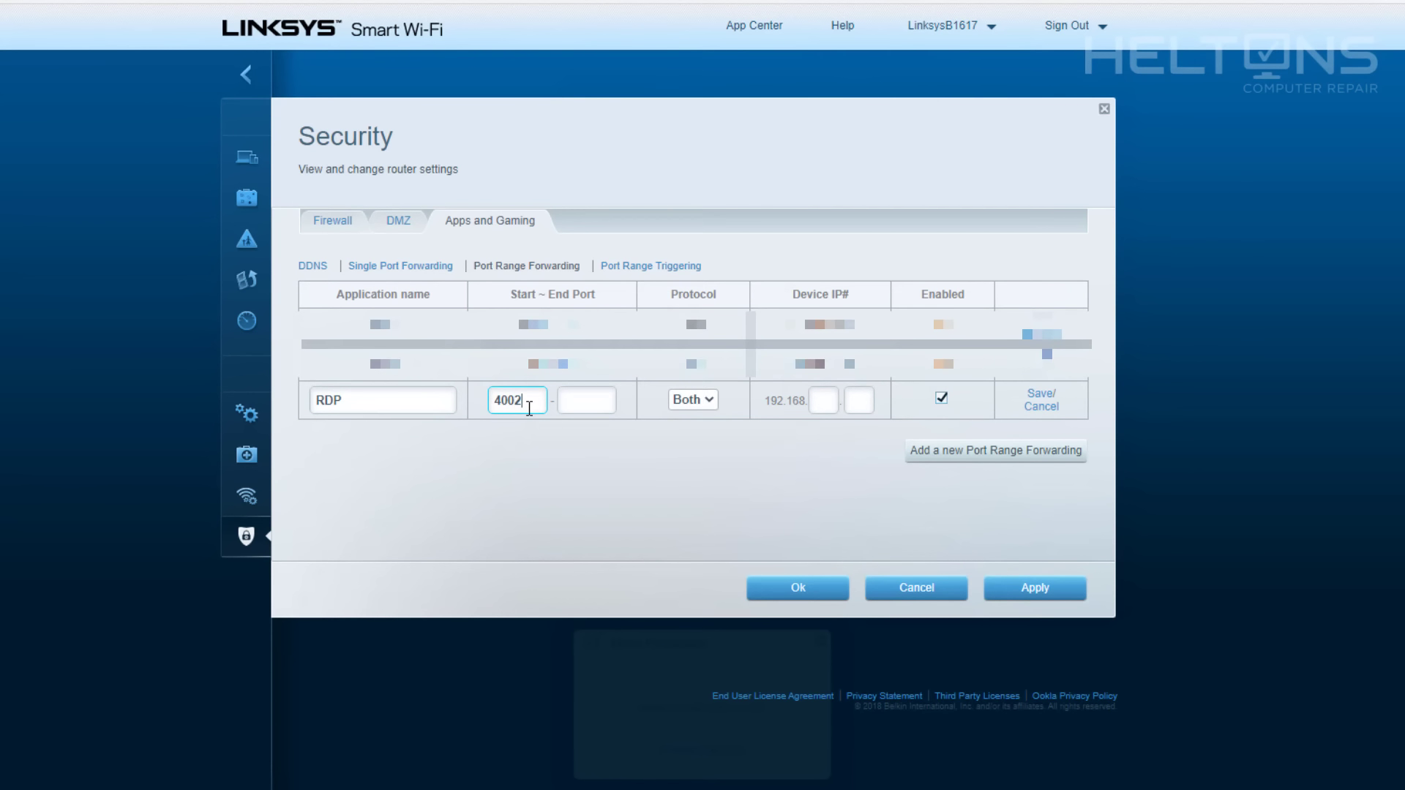
pyautogui.click(604, 399)
pyautogui.write('4002')
# Set the rule's protocol to Both and its device IP to 192.168.1.139.
pyautogui.click(694, 400)
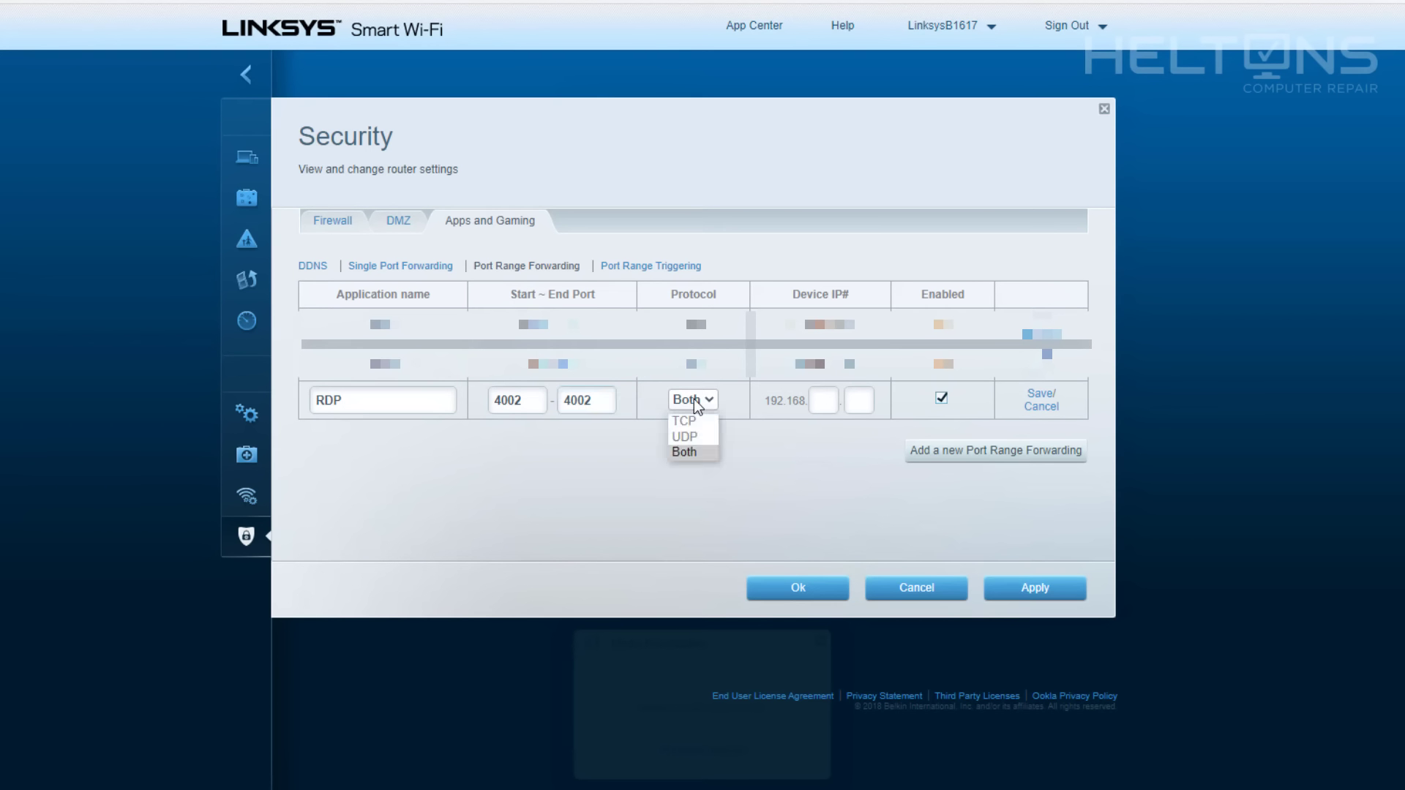
pyautogui.click(694, 451)
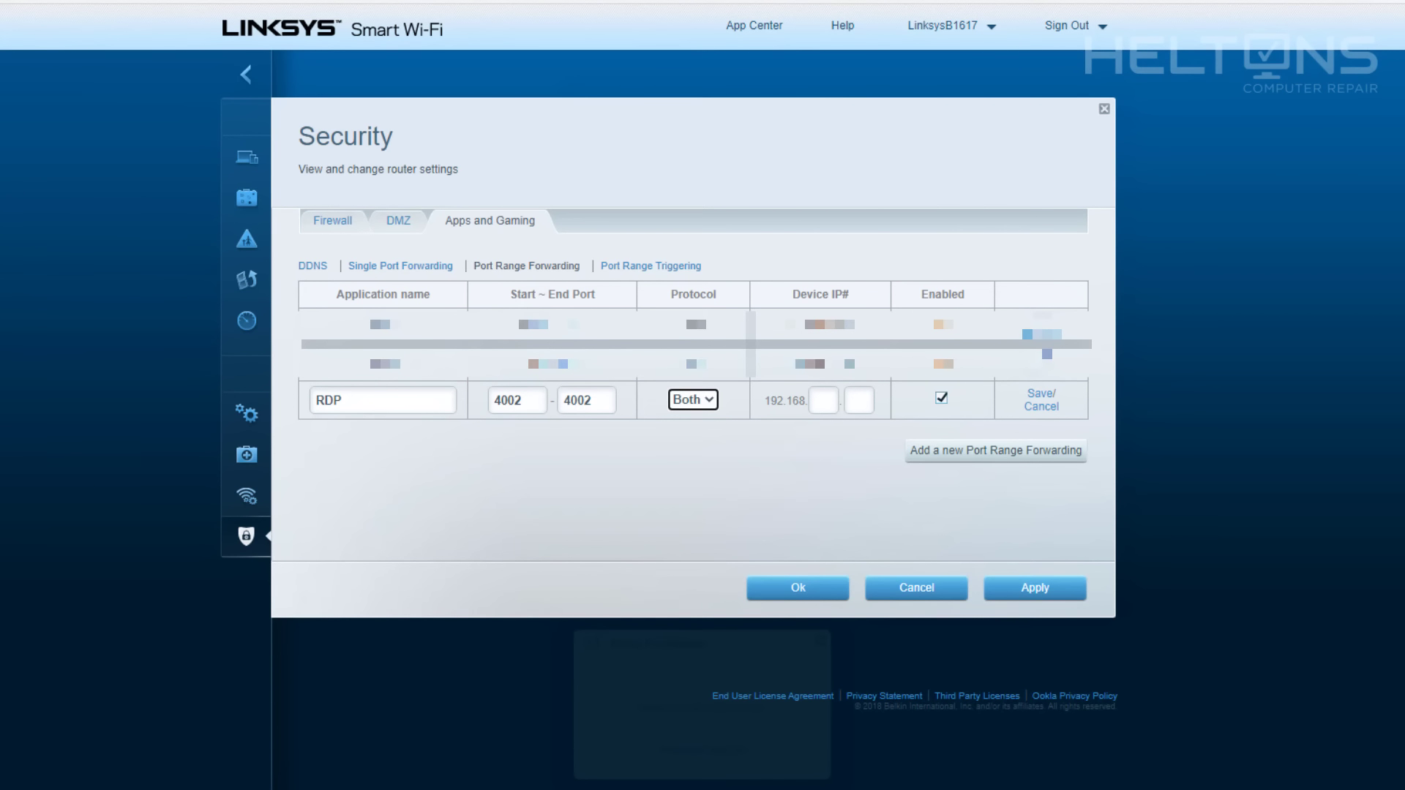
pyautogui.click(821, 401)
pyautogui.write('1')
pyautogui.click(870, 397)
pyautogui.write('139')
# Run ipconfig in Command Prompt to confirm the PC's IP address.
pyautogui.press('super')
pyautogui.write('cmd')
pyautogui.press('Return')
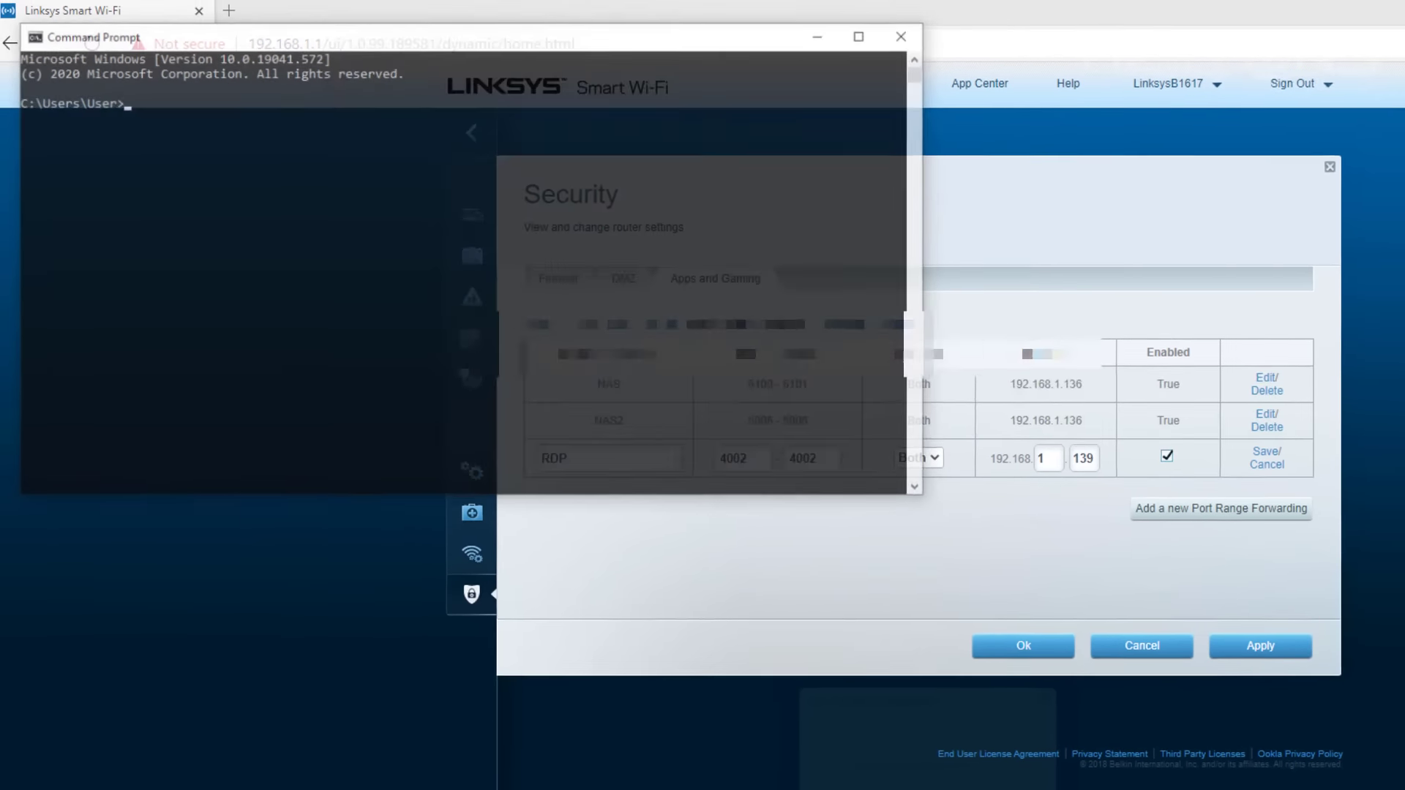
pyautogui.write('ipconfig')
pyautogui.press('Return')
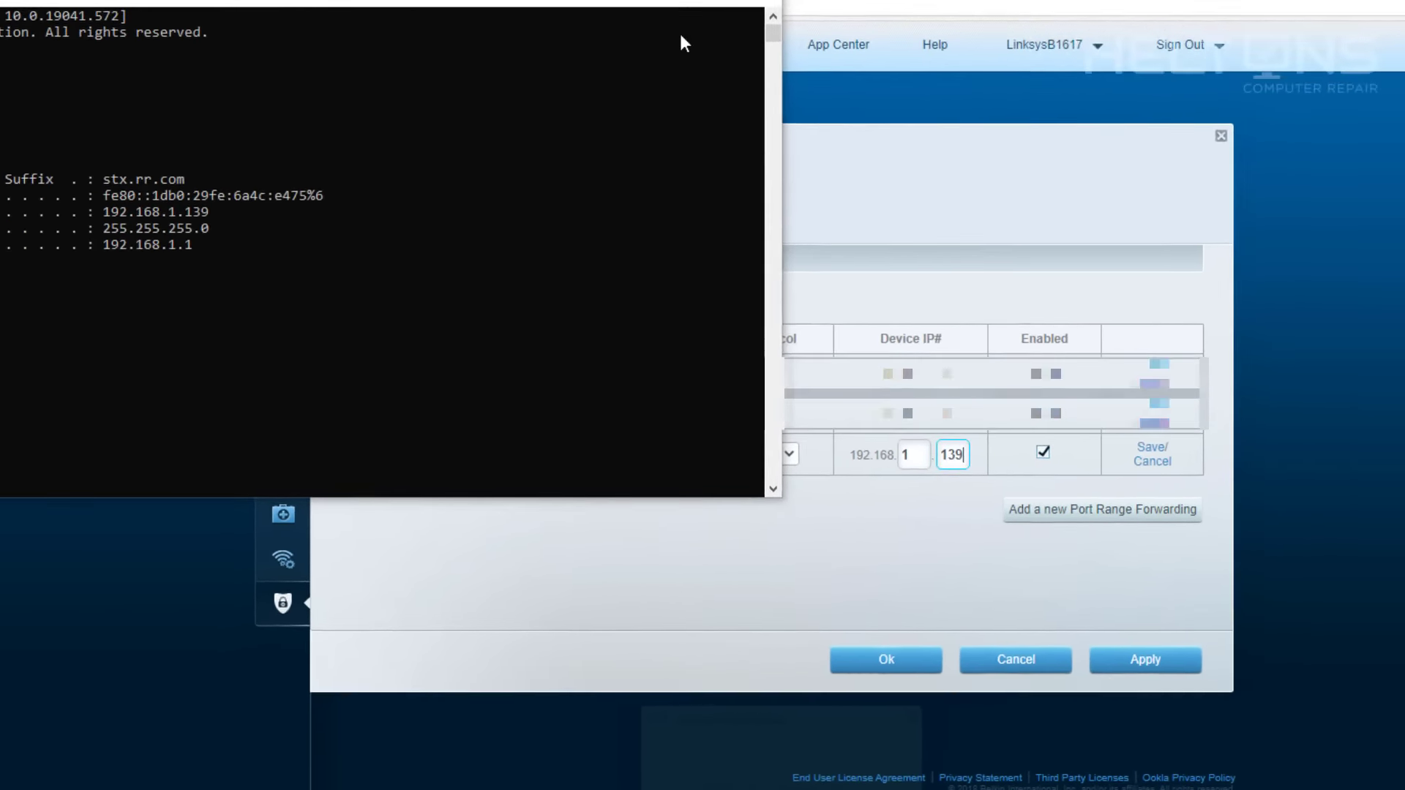
# Apply the RDP forwarding rule and close the security settings, keeping the changes.
pyautogui.click(839, 39)
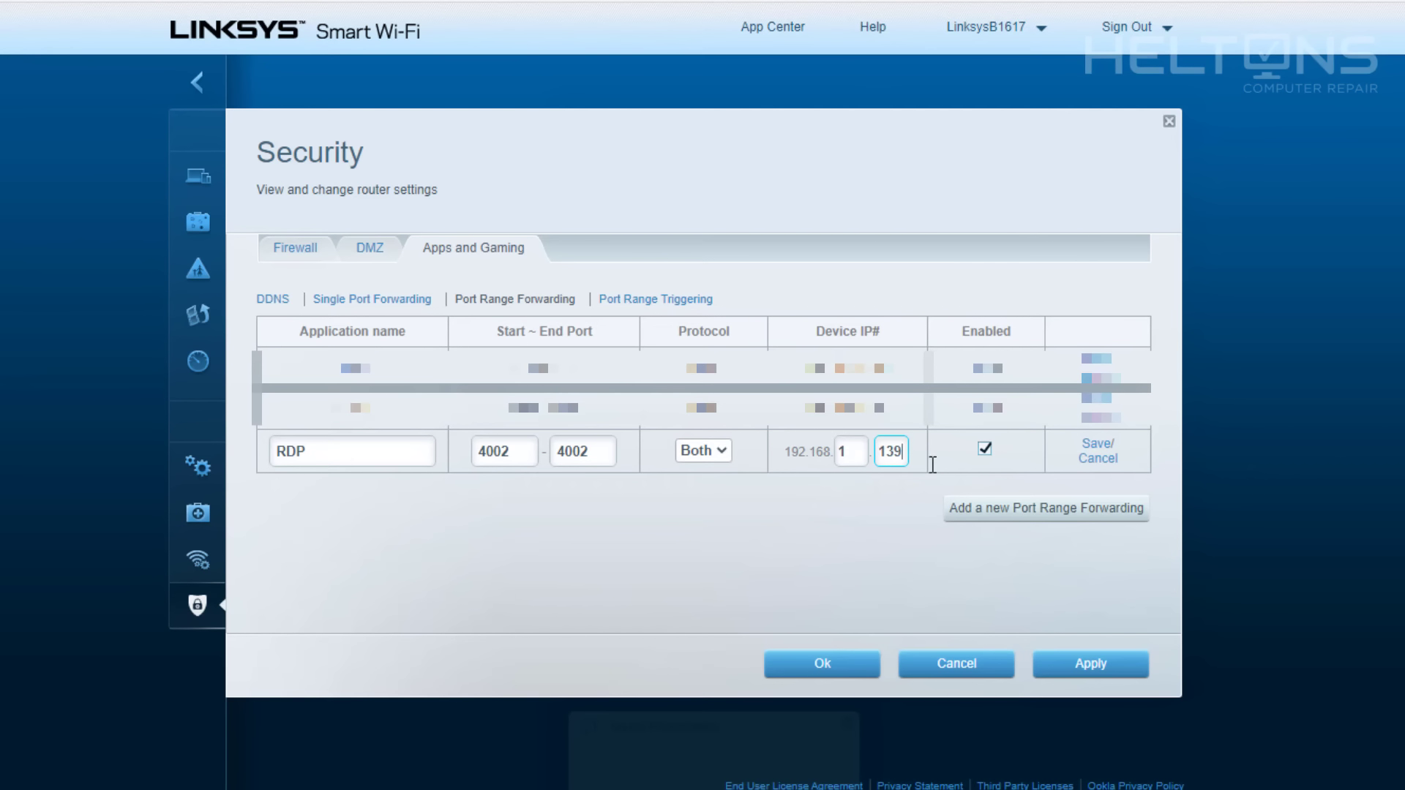
pyautogui.click(1060, 660)
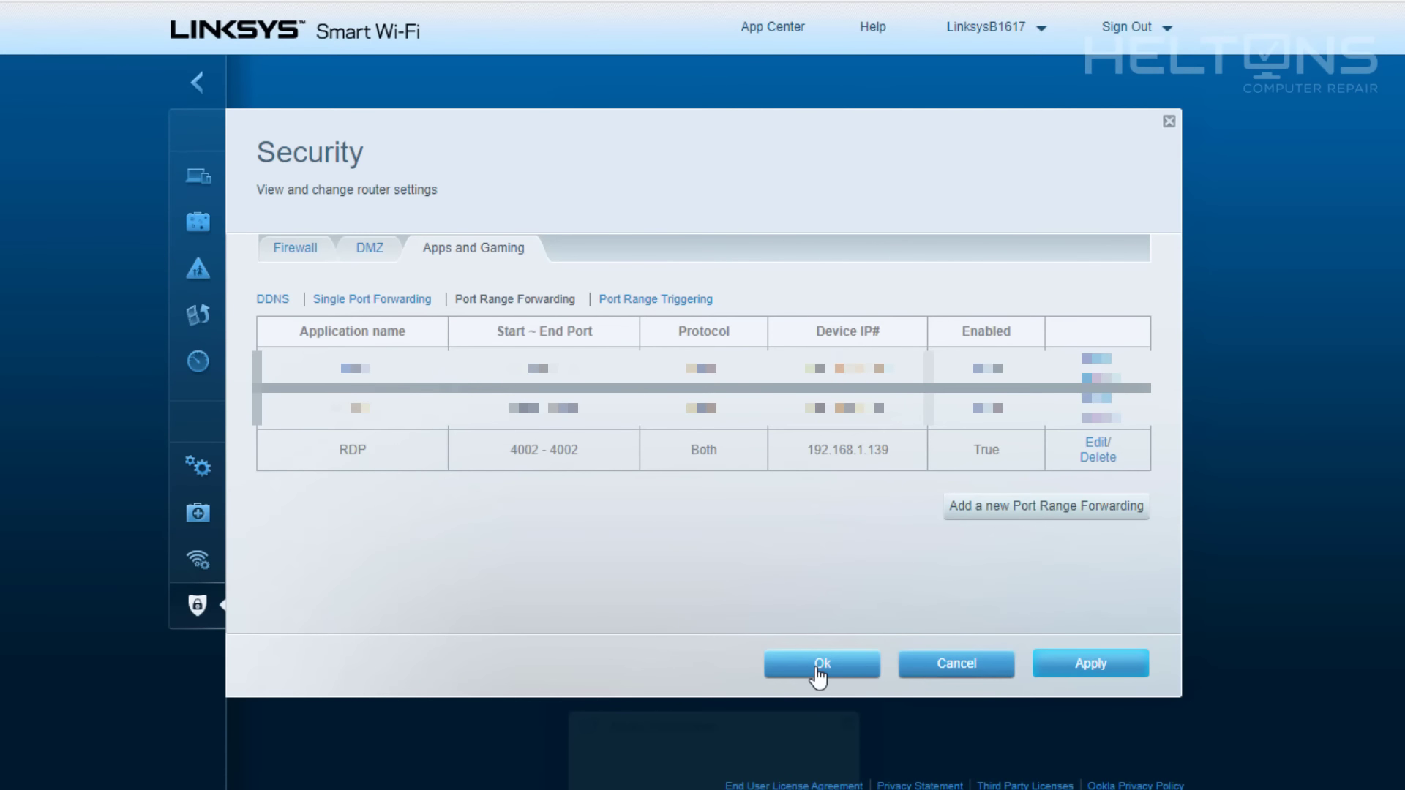
pyautogui.click(818, 668)
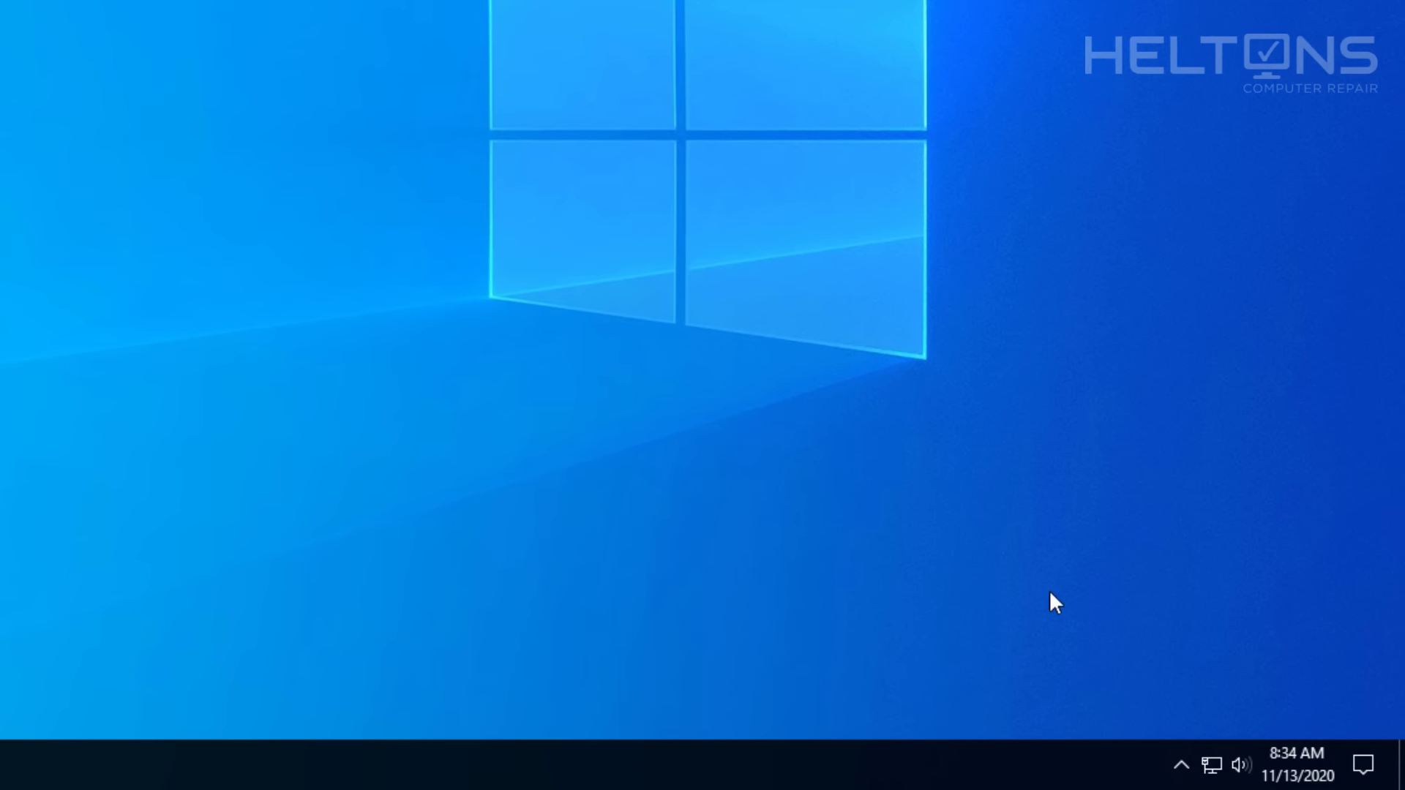
# Open Network 2's connection details under Network & Internet Ethernet settings.
pyautogui.click(1211, 764)
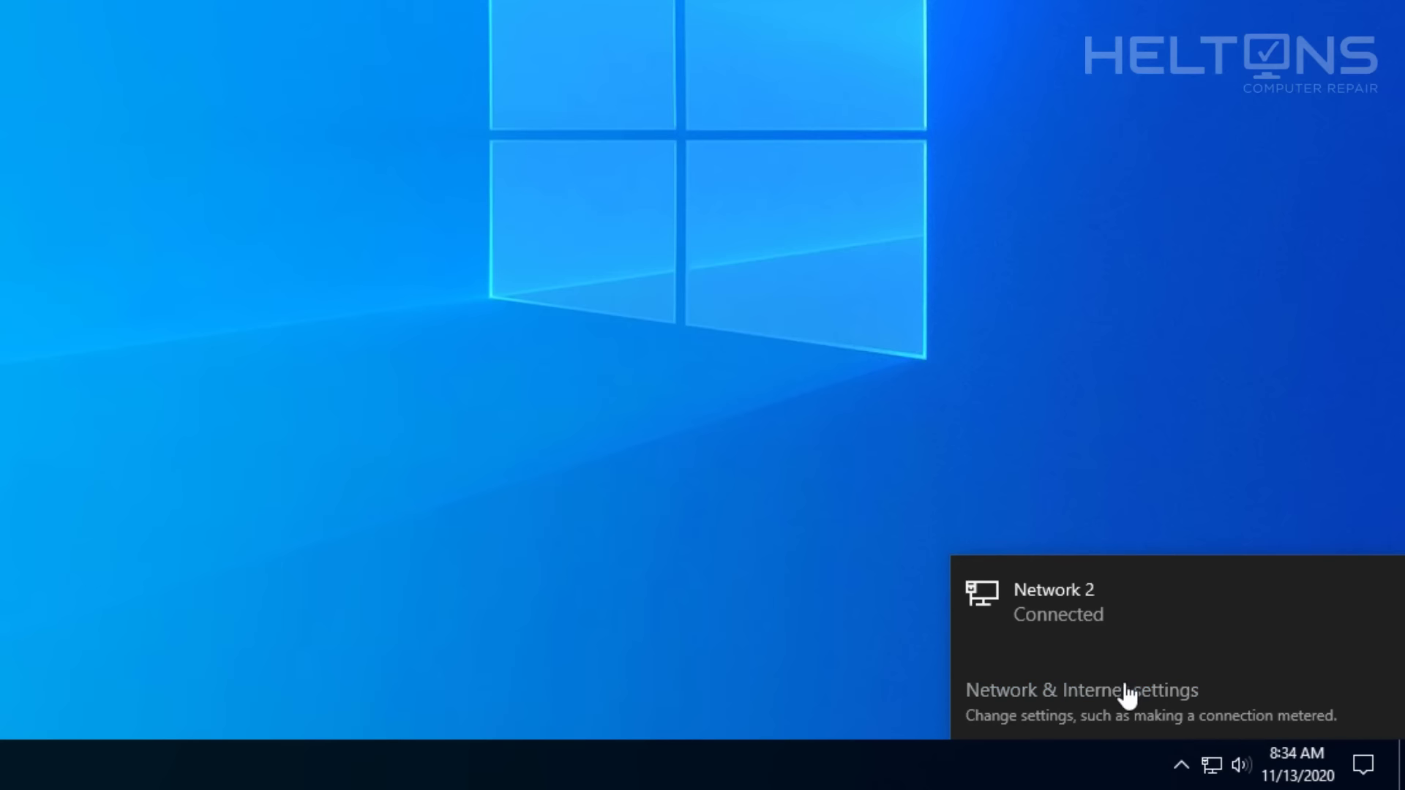
pyautogui.click(1123, 700)
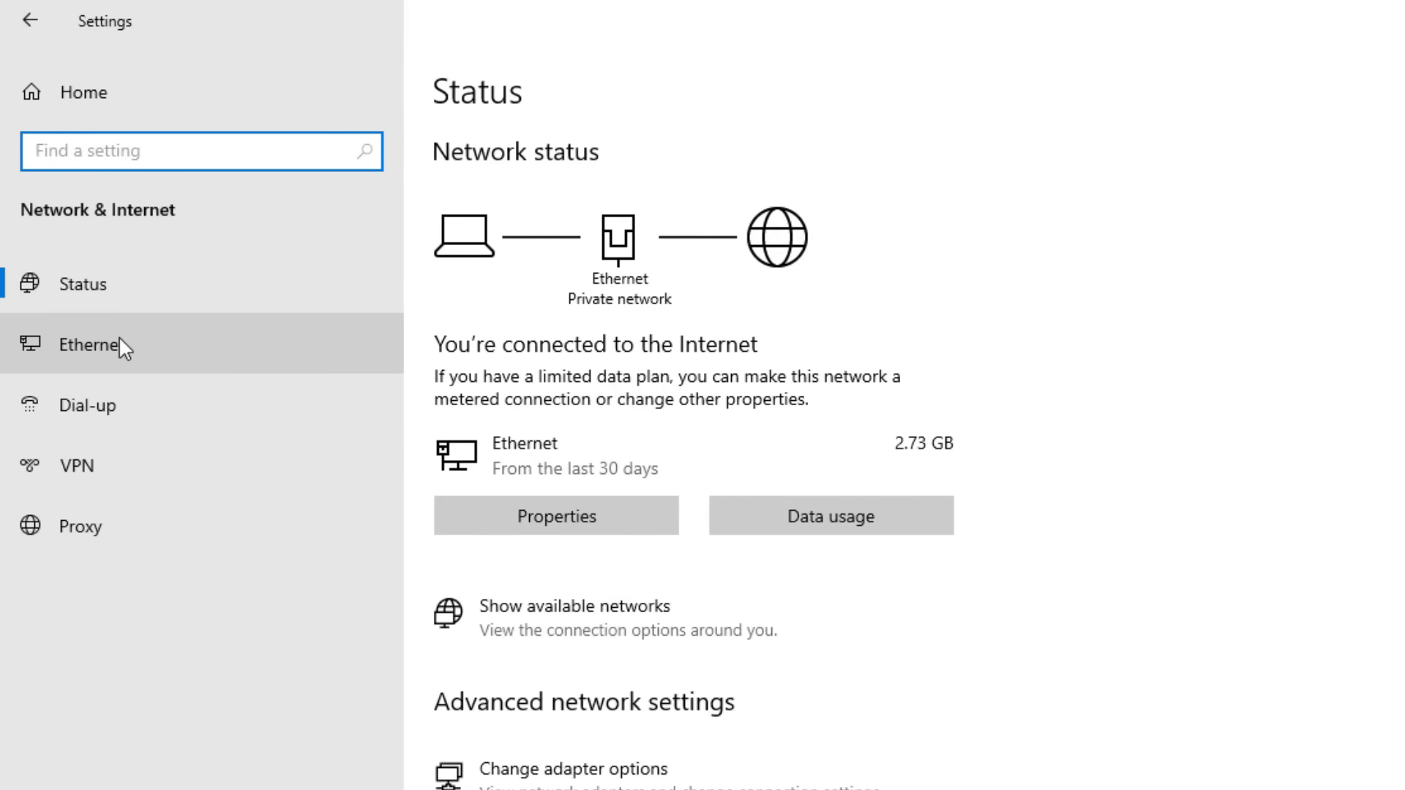
pyautogui.click(119, 336)
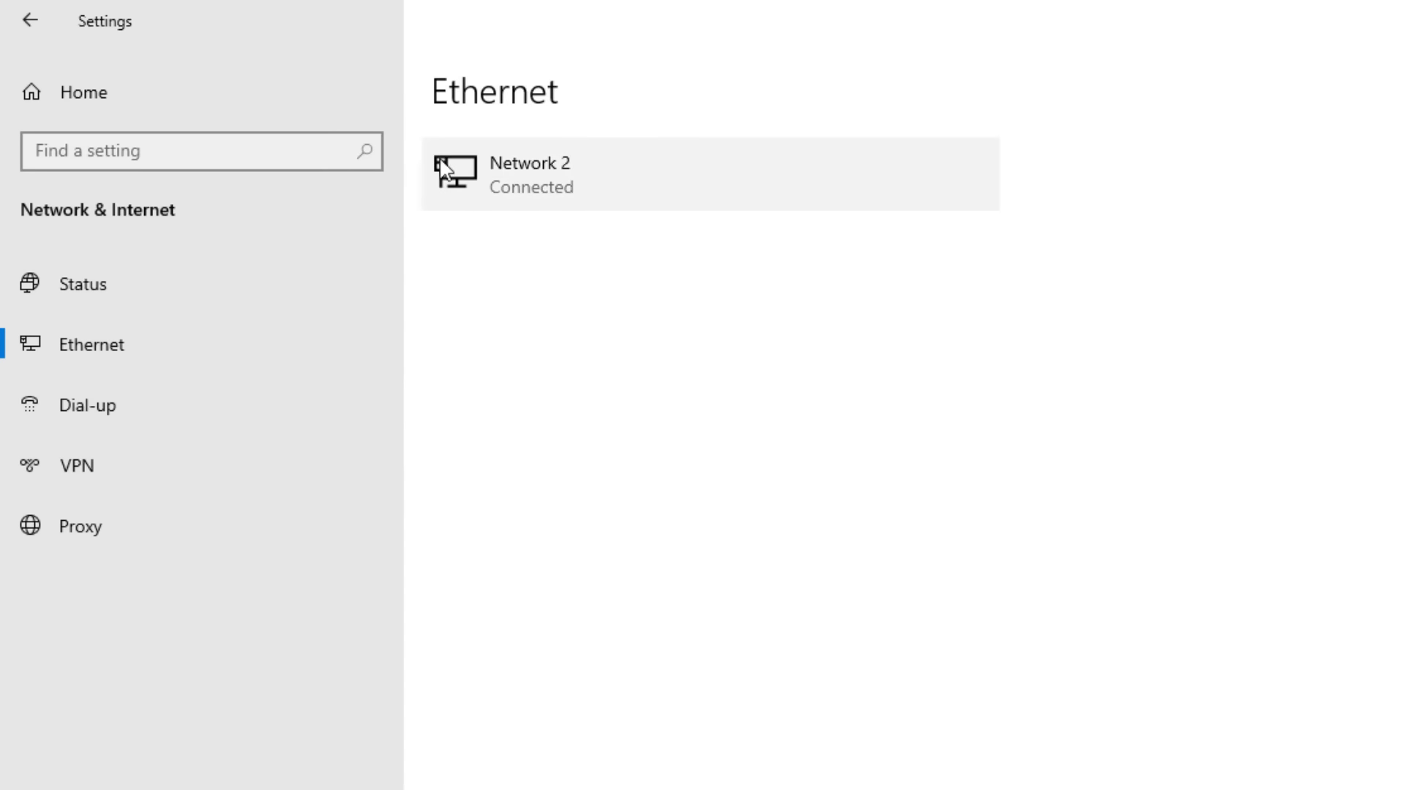
pyautogui.click(505, 172)
pyautogui.scroll(-4, 423, 323)
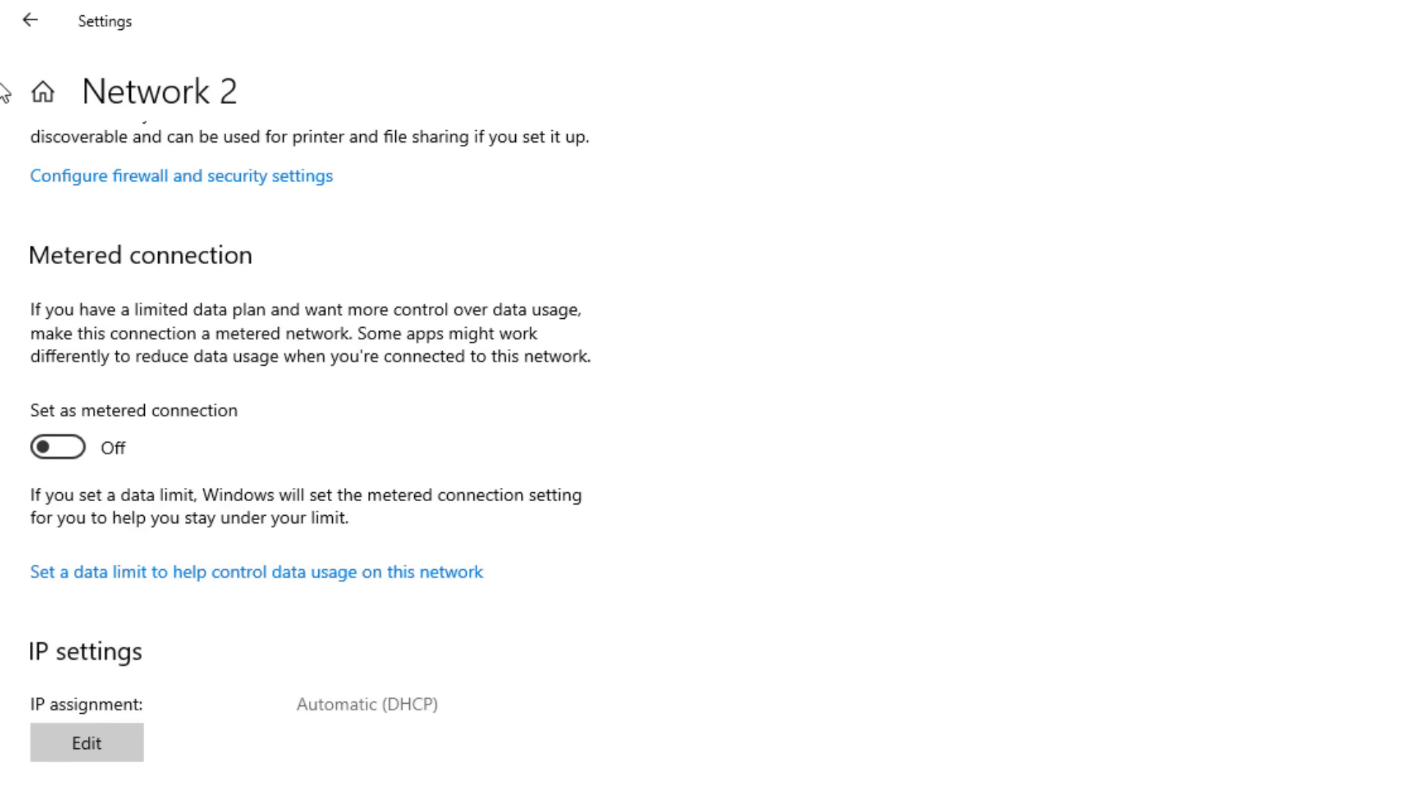
pyautogui.click(14, 25)
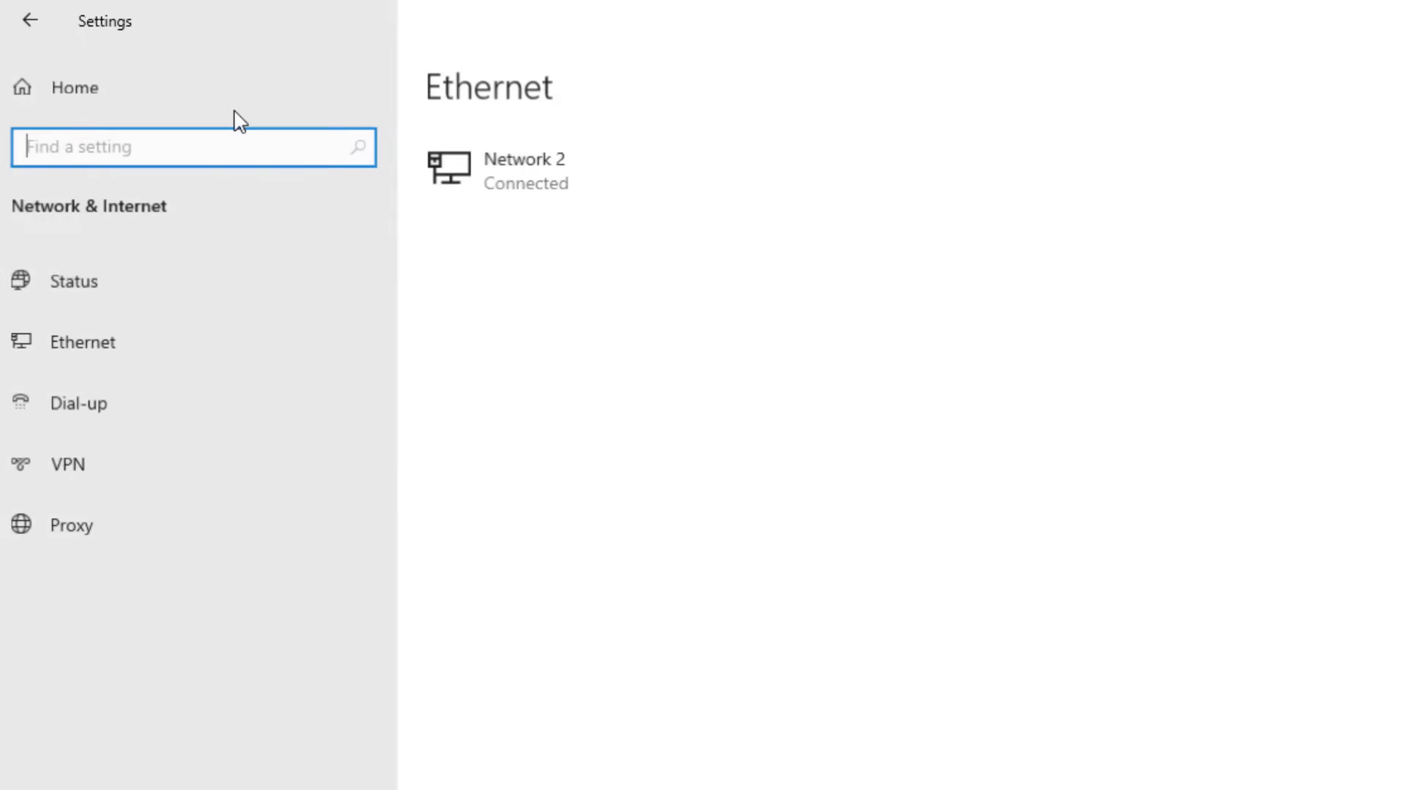
pyautogui.click(190, 349)
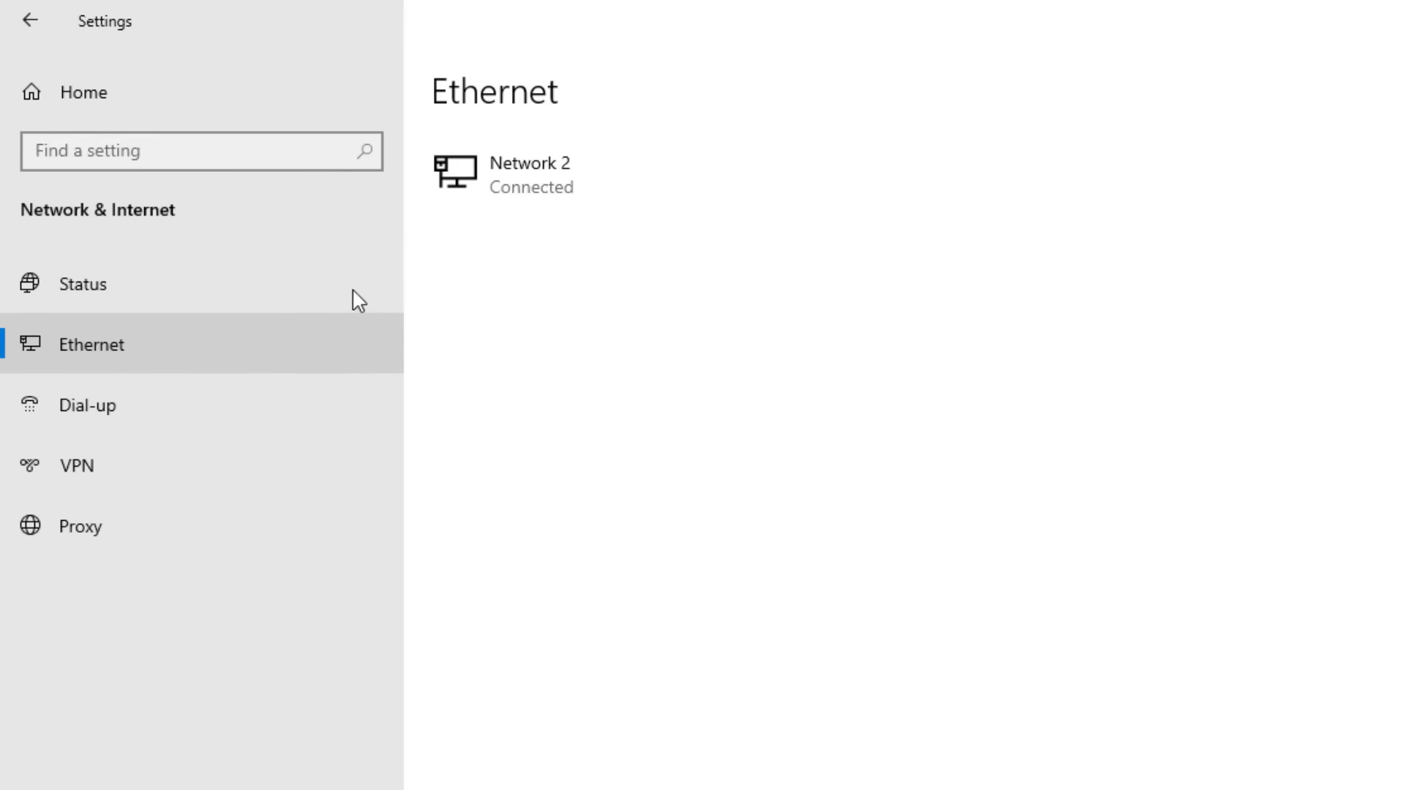
pyautogui.click(517, 187)
pyautogui.scroll(-5, 395, 63)
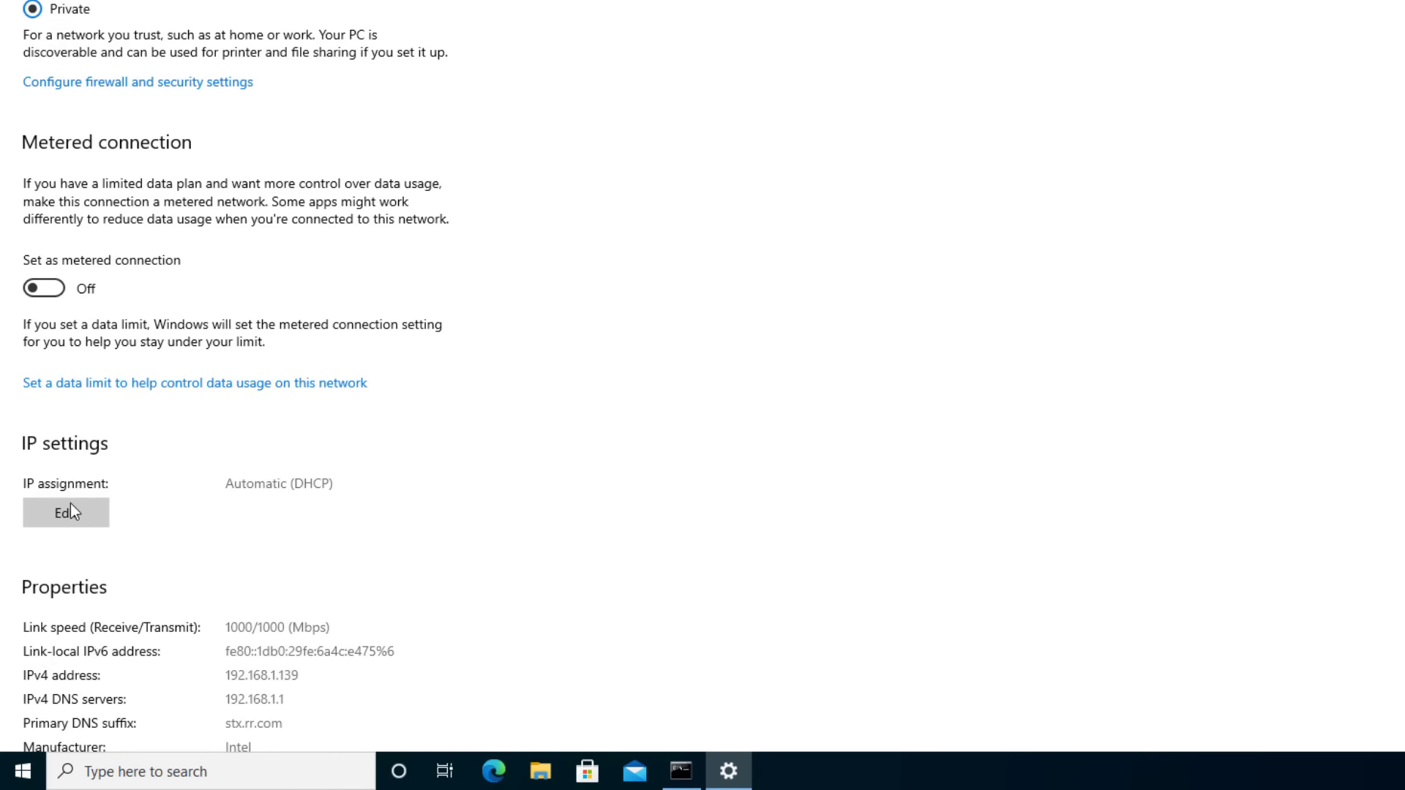
# Change Network 2's IP assignment from Automatic (DHCP) to Manual.
pyautogui.click(73, 519)
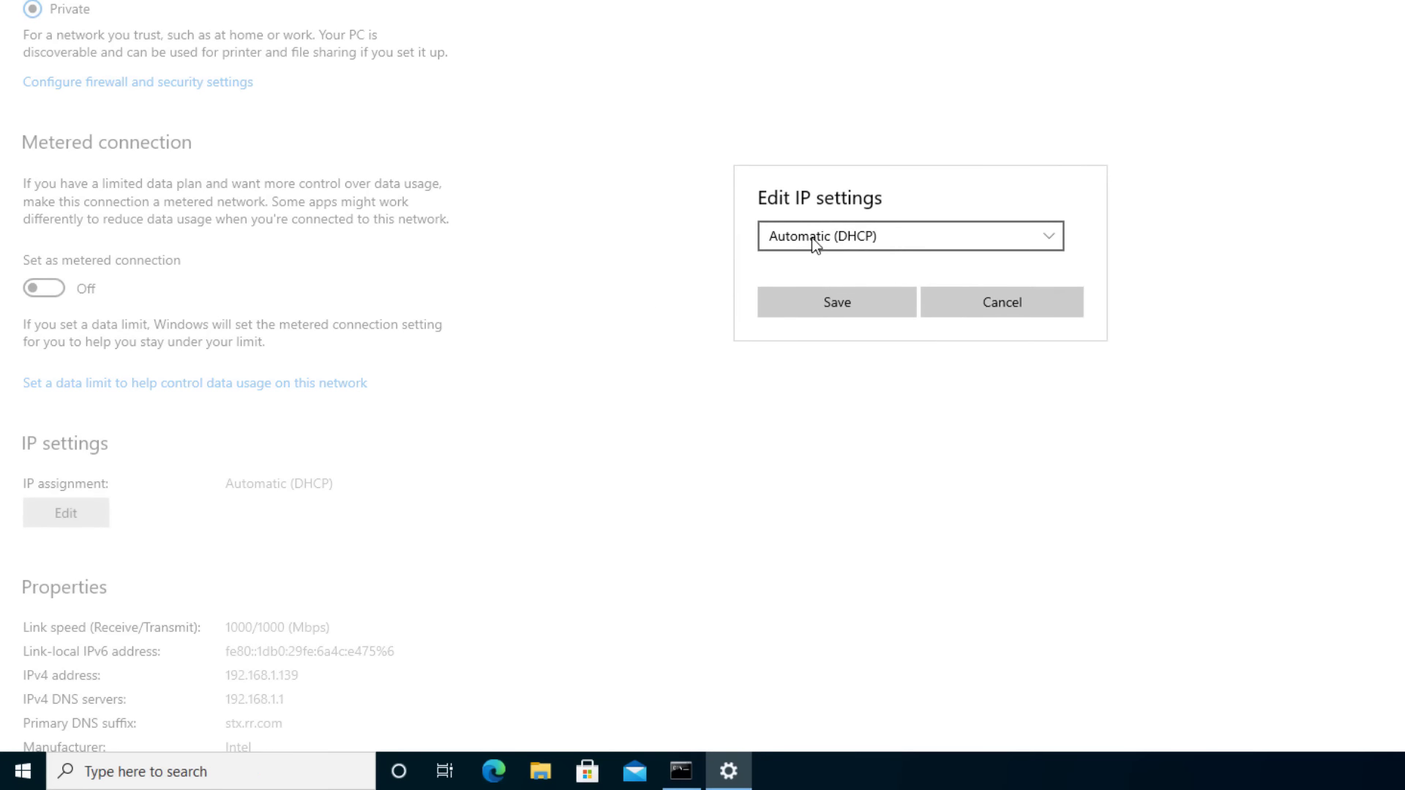
pyautogui.click(815, 241)
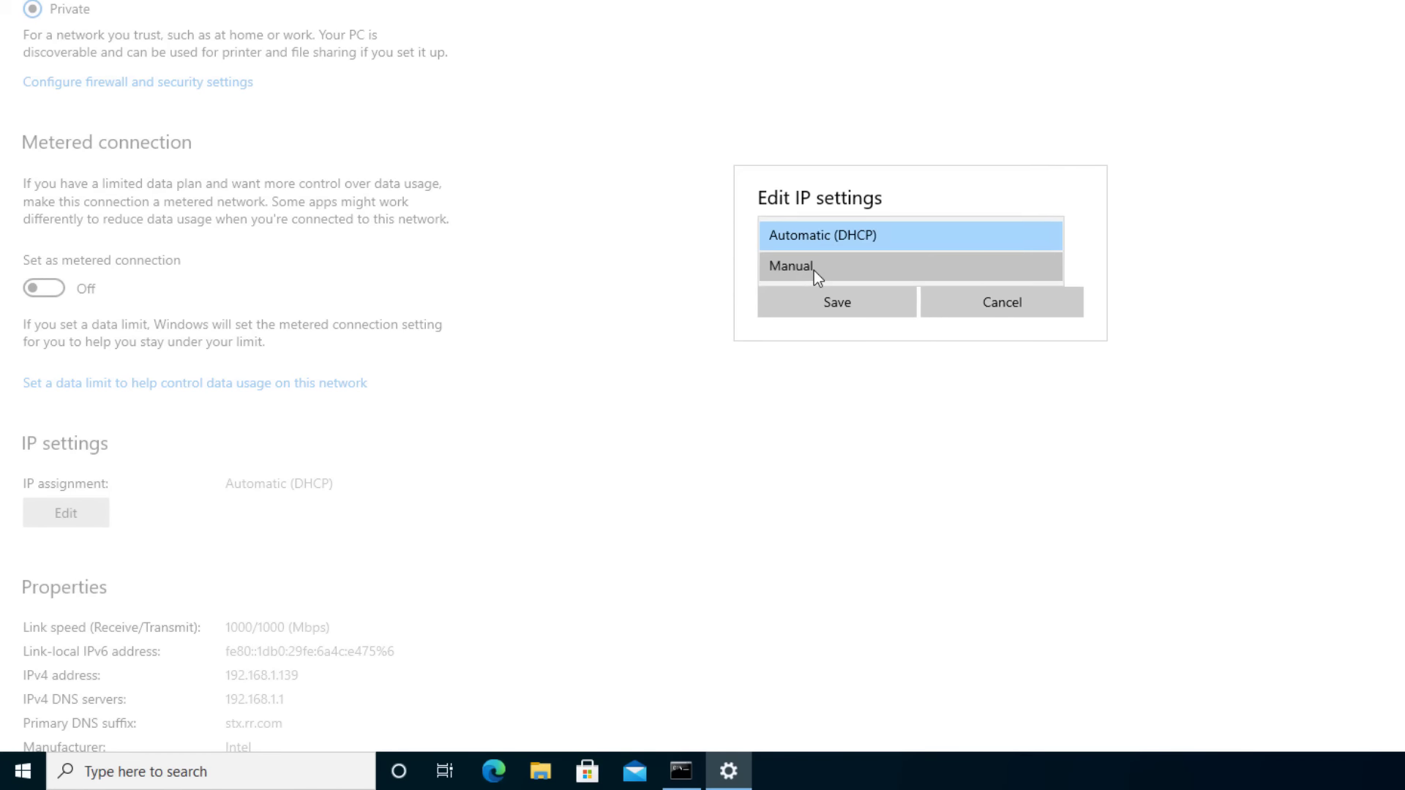
pyautogui.click(814, 267)
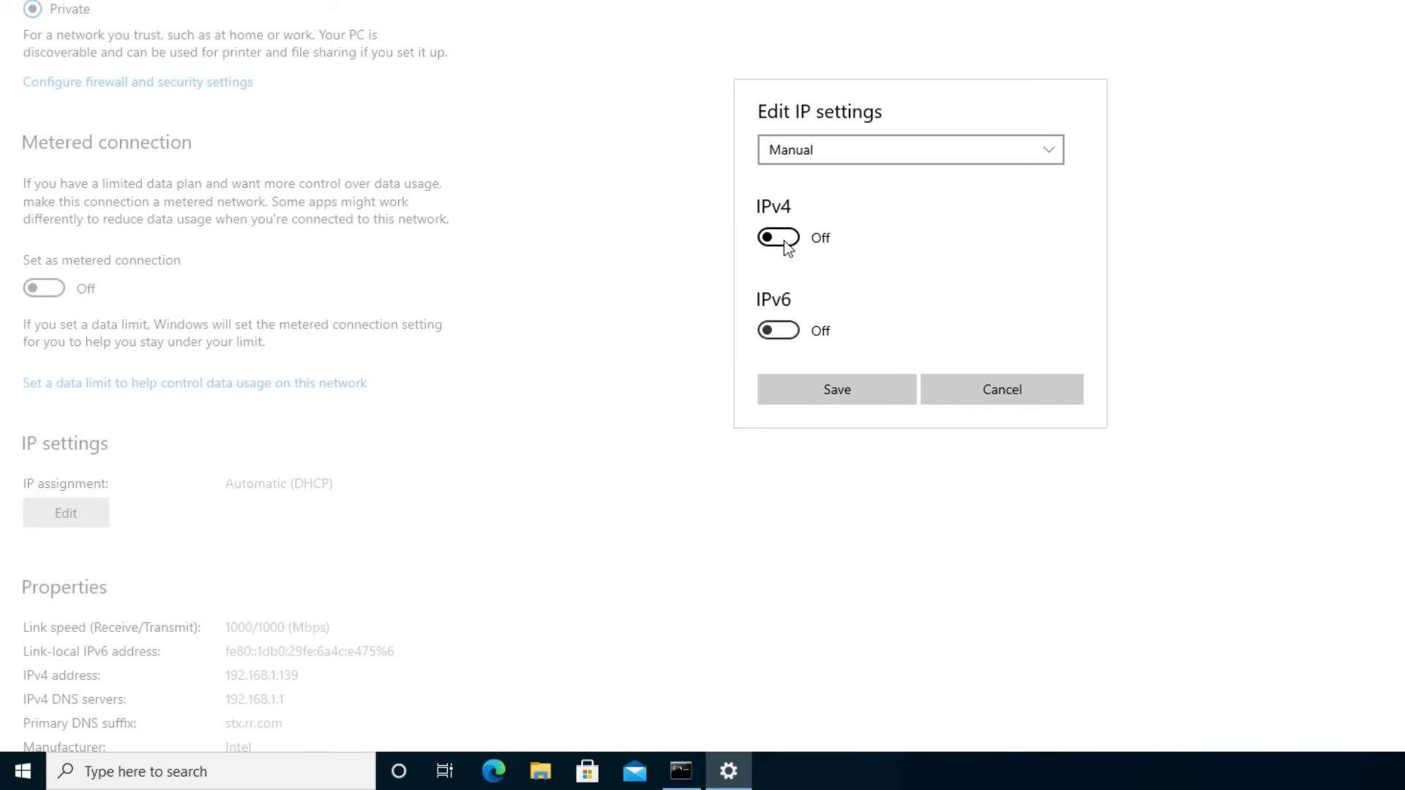
# Turn on IPv4 and enter IP 192.168.1.139, subnet 255.255.255.0, gateway 192.168.1.1.
pyautogui.click(783, 240)
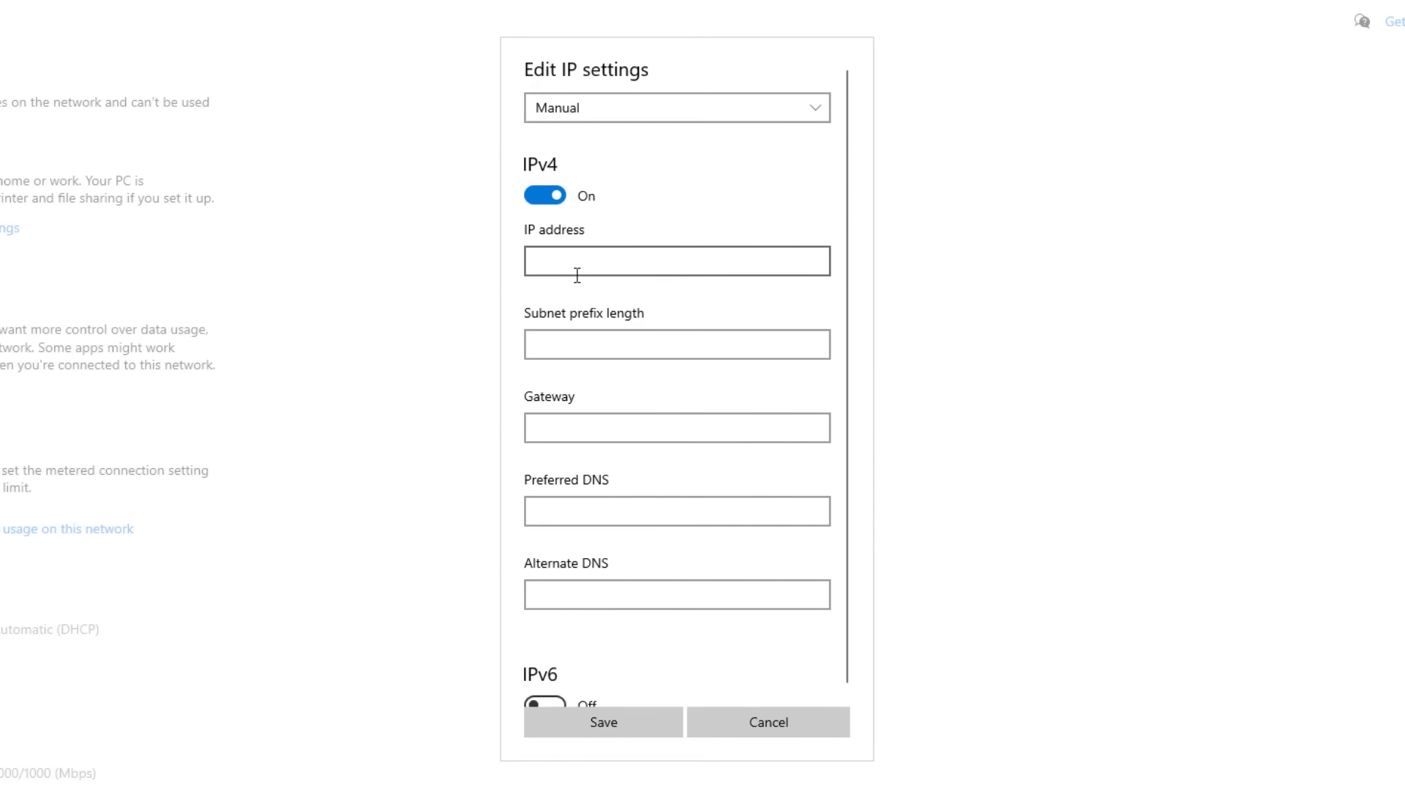
pyautogui.click(577, 275)
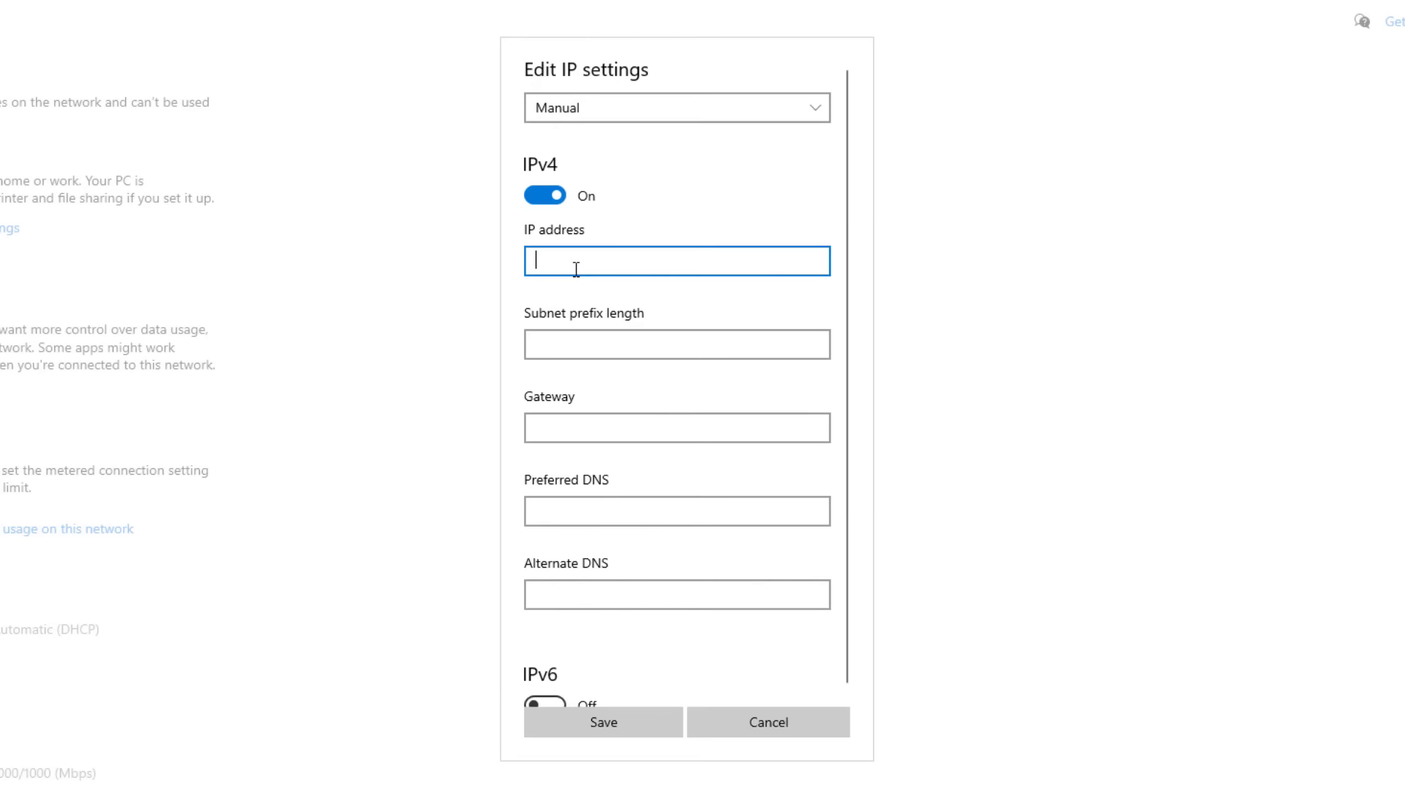
pyautogui.write('192.168.1.139')
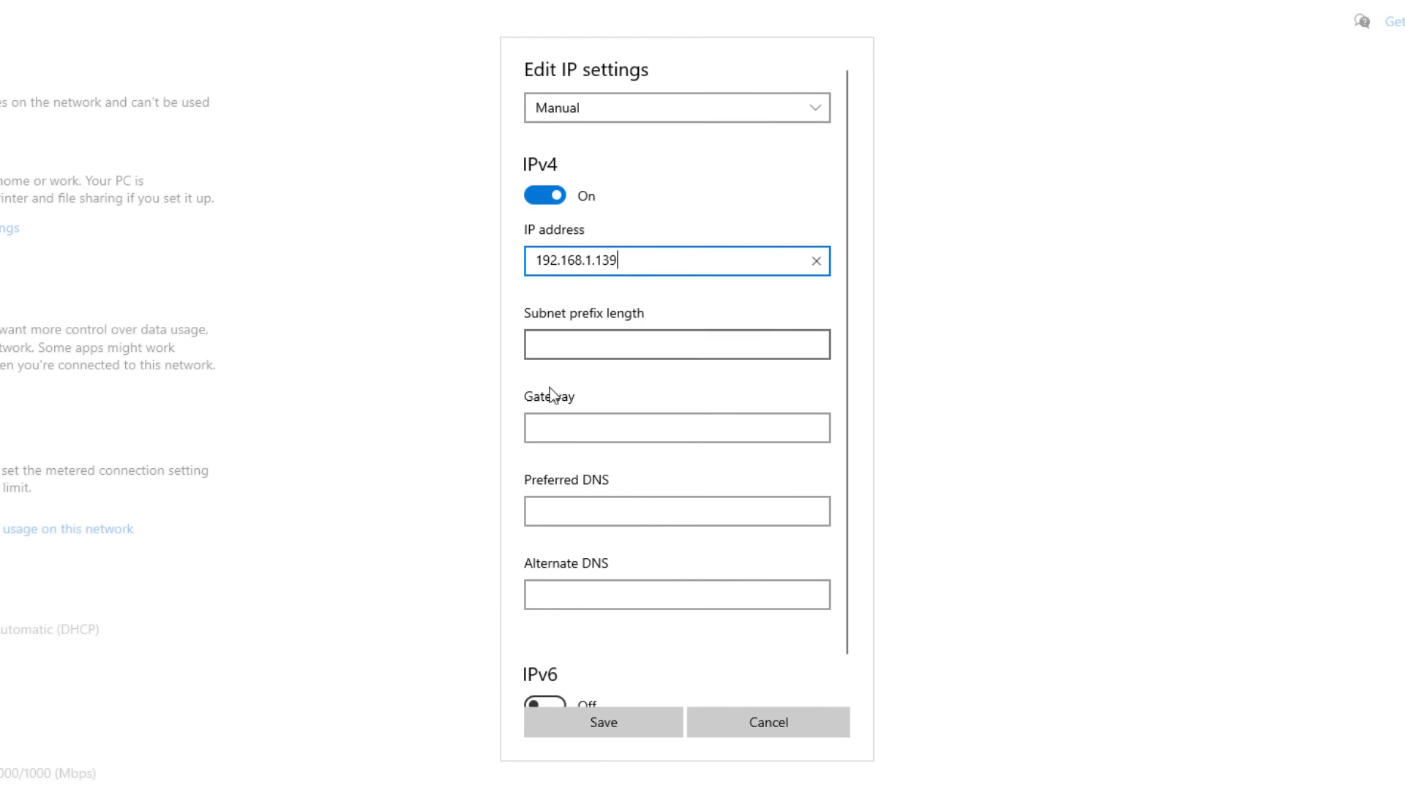
pyautogui.click(567, 344)
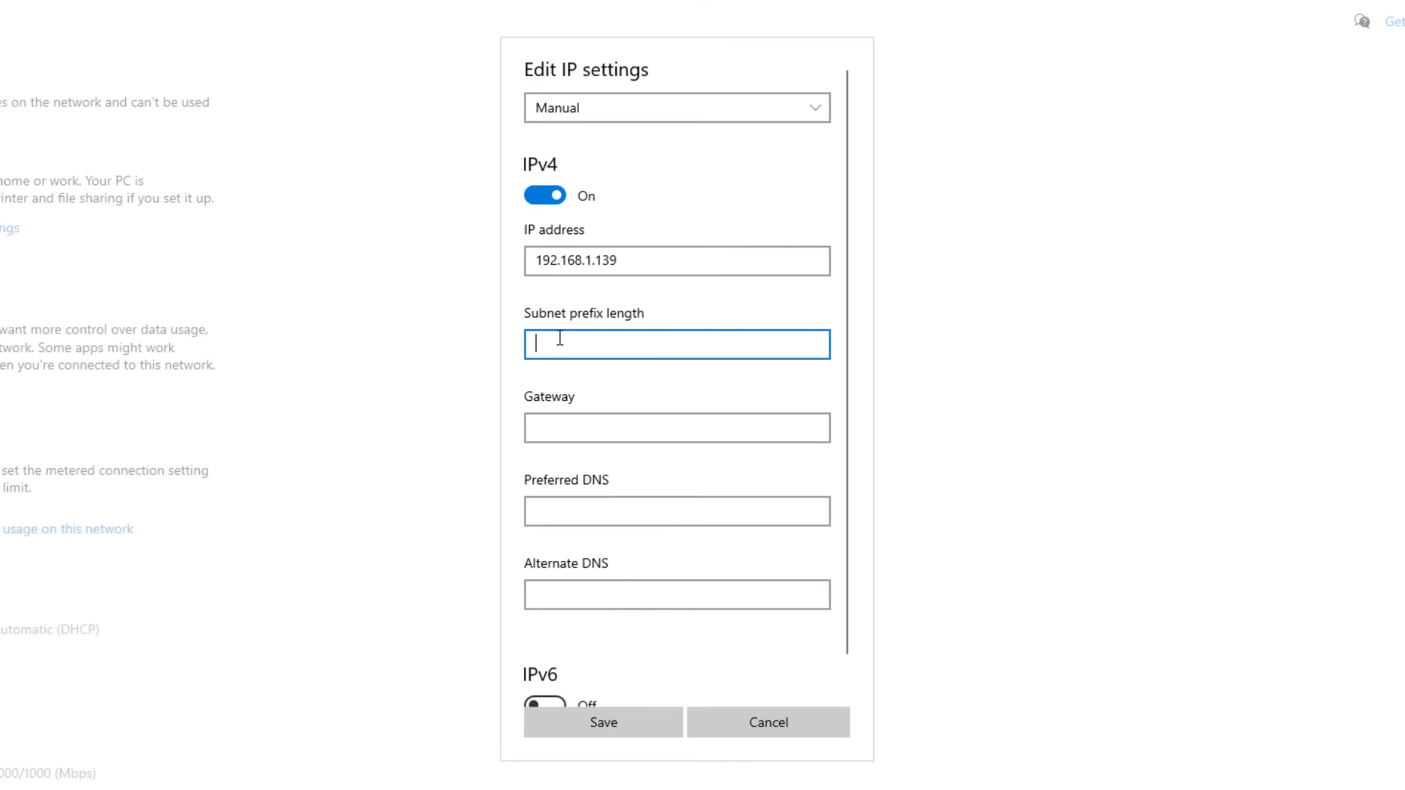
pyautogui.write('255.255.255.')
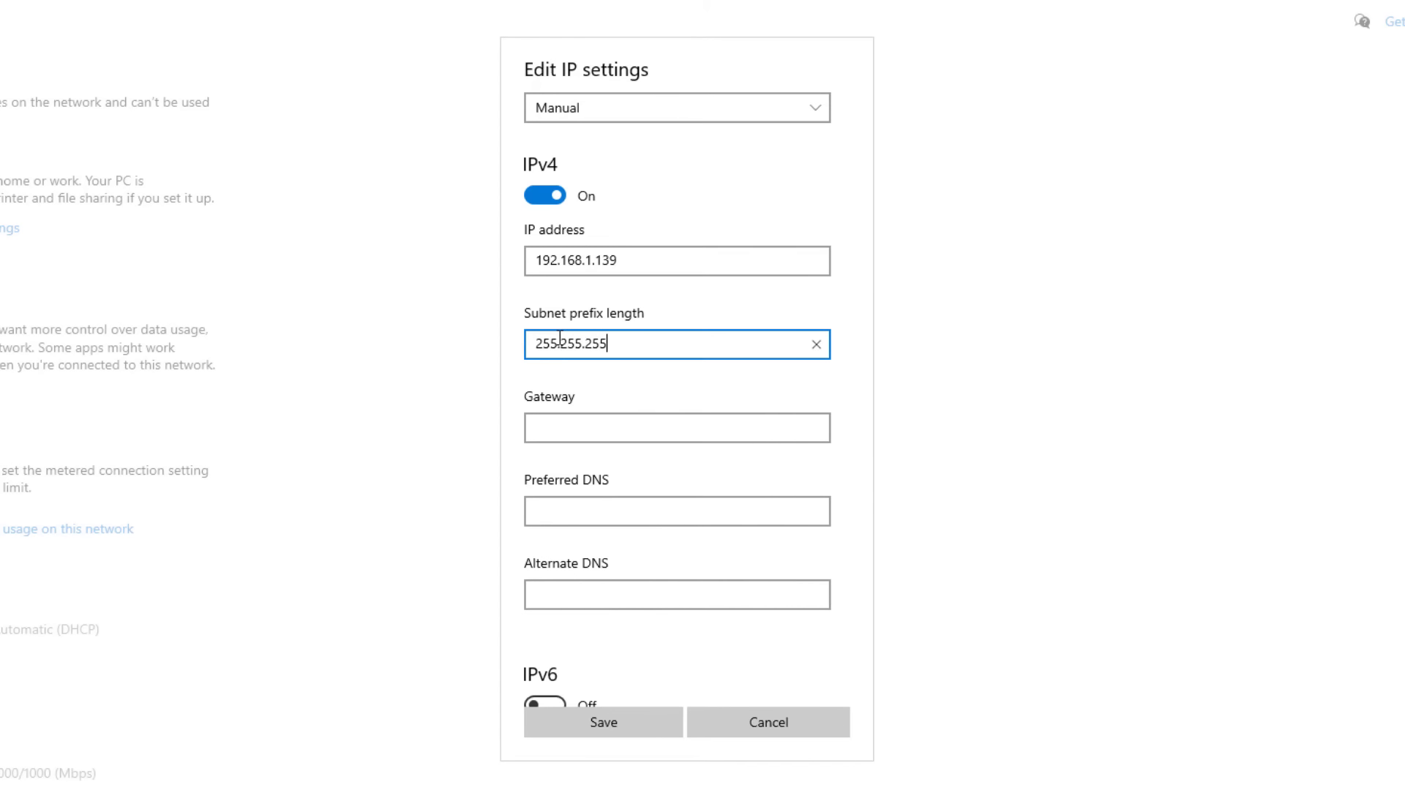
pyautogui.write('0')
pyautogui.click(553, 422)
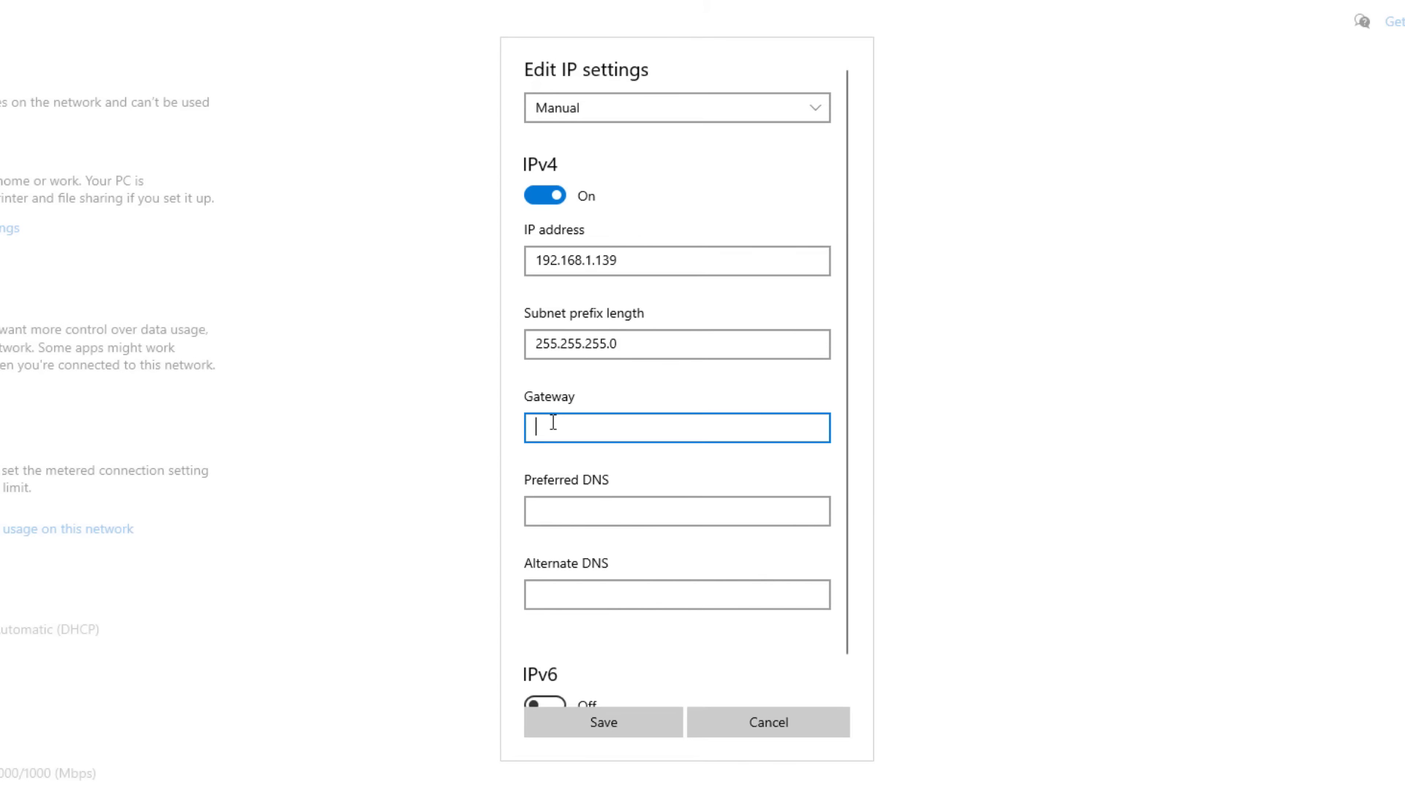
pyautogui.write('192.168.1.1')
# Run ipconfig /all in Command Prompt to check the network details.
pyautogui.scroll(-1, 647, 552)
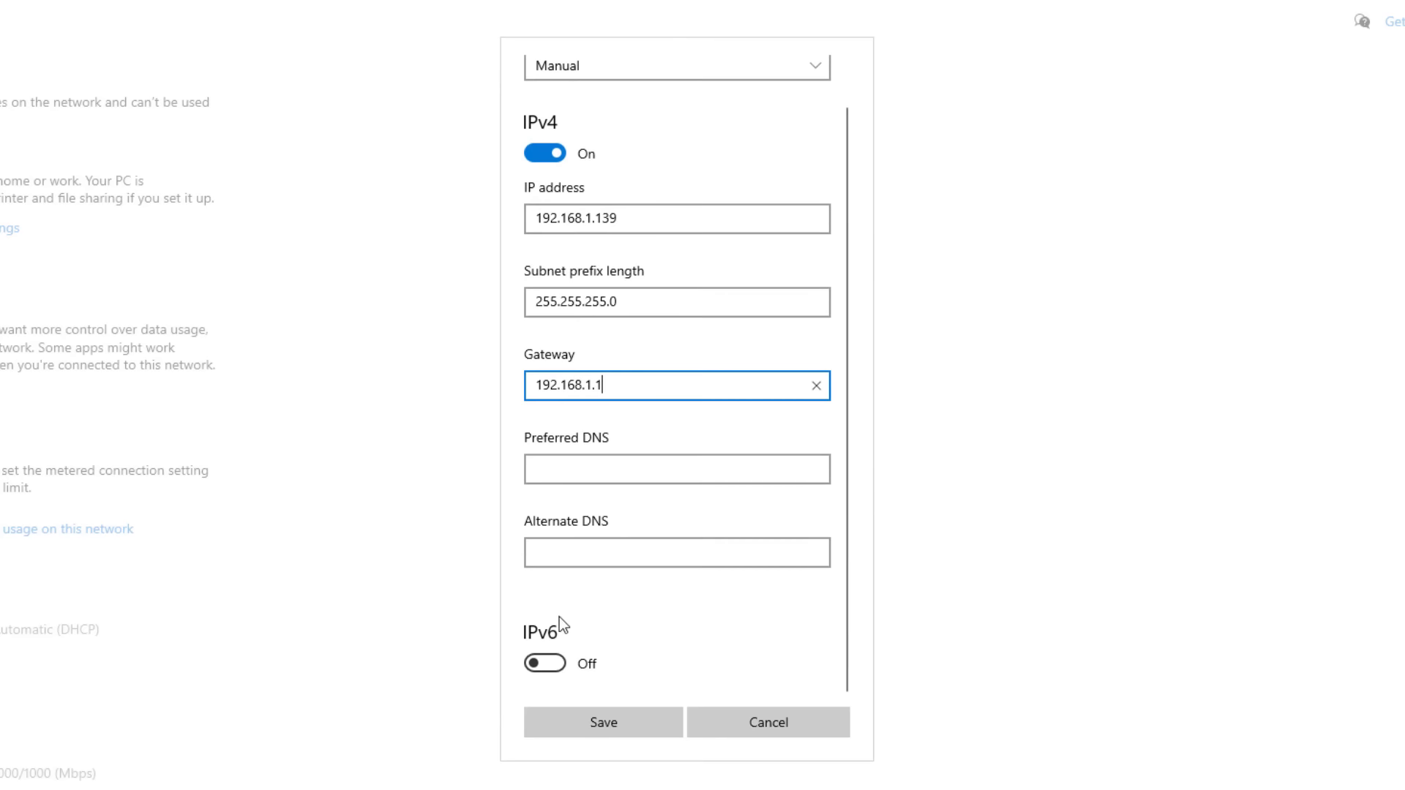
pyautogui.click(585, 789)
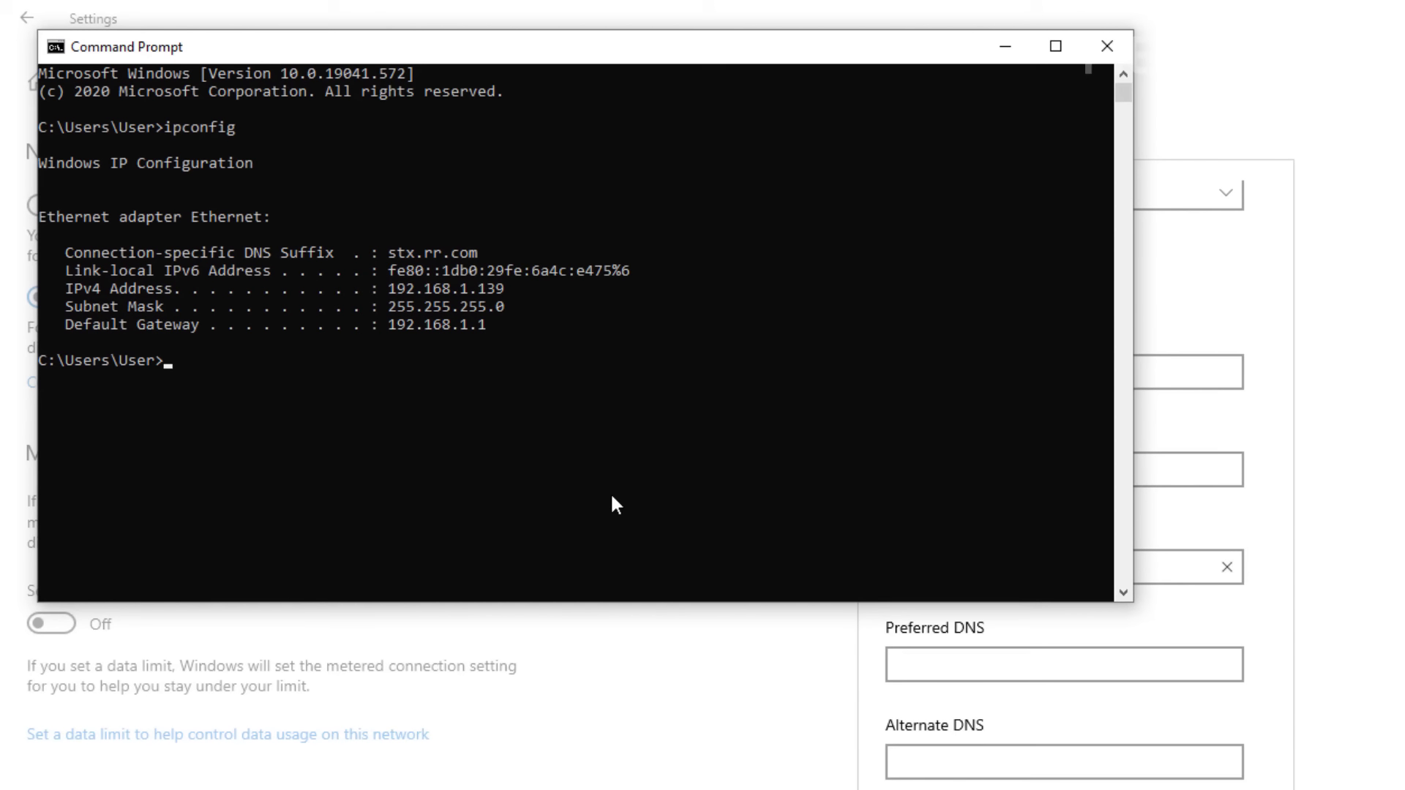
pyautogui.write('ipconfig /all')
pyautogui.press('Return')
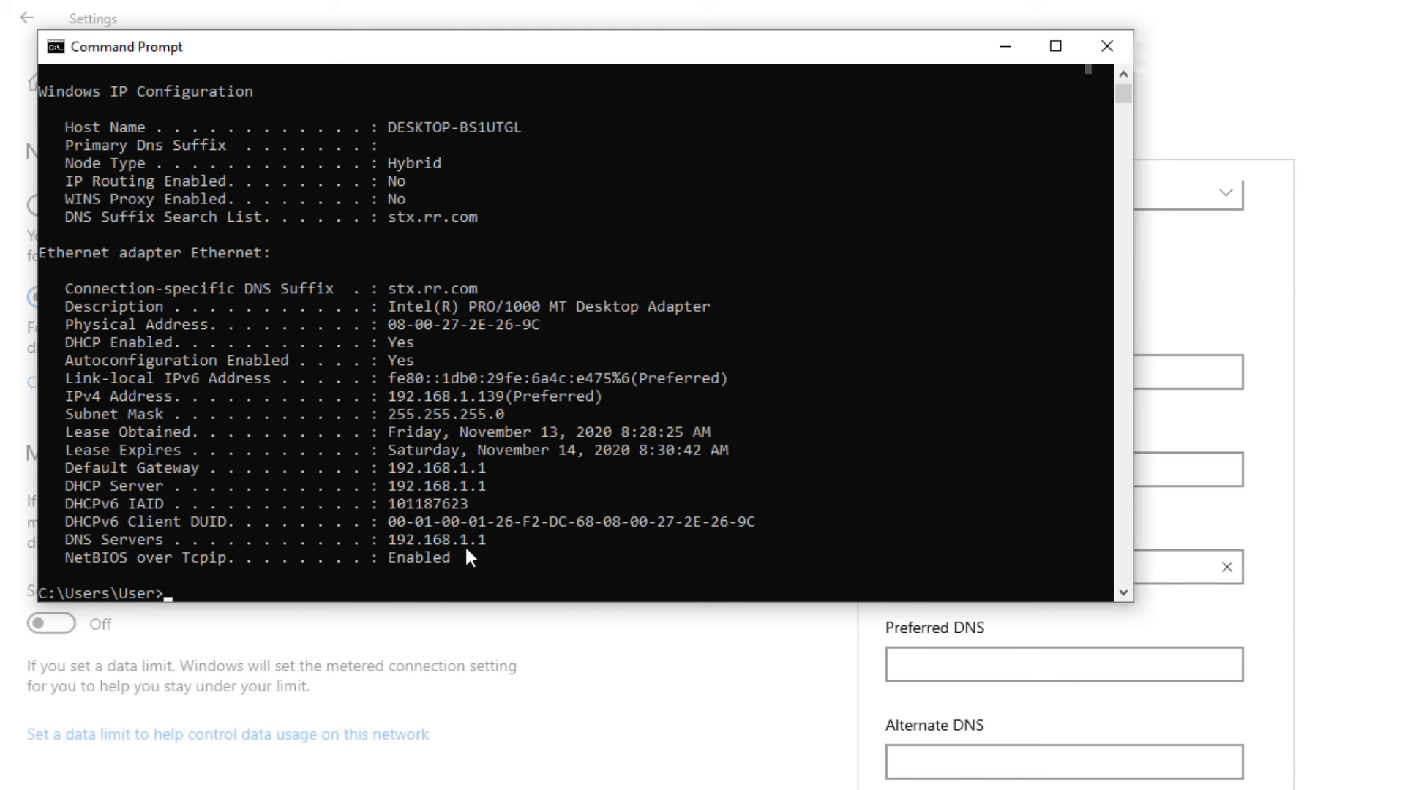
# Enter preferred DNS 8.8.8.8 and alternate DNS 8.8.4.4.
pyautogui.click(907, 666)
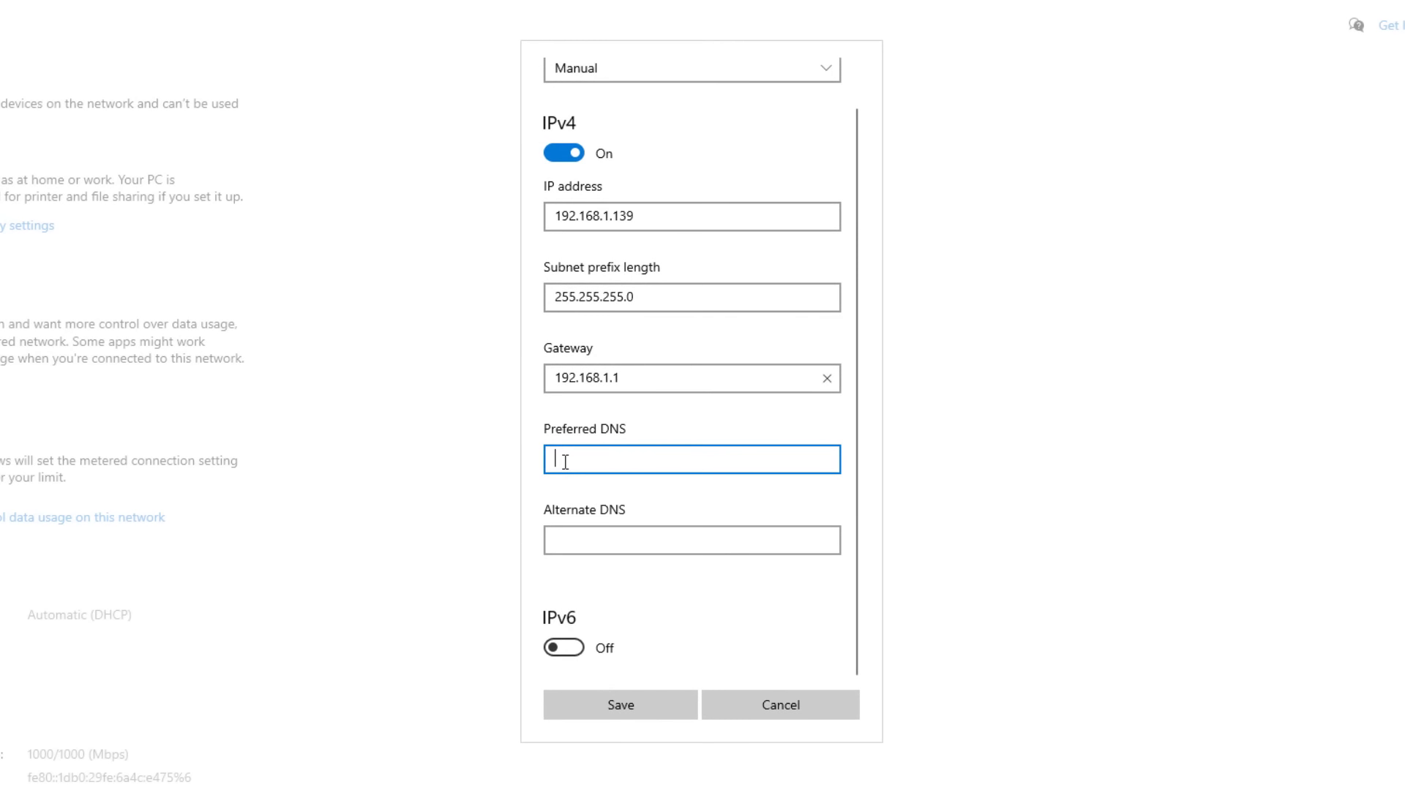
pyautogui.write('8.8.8.8')
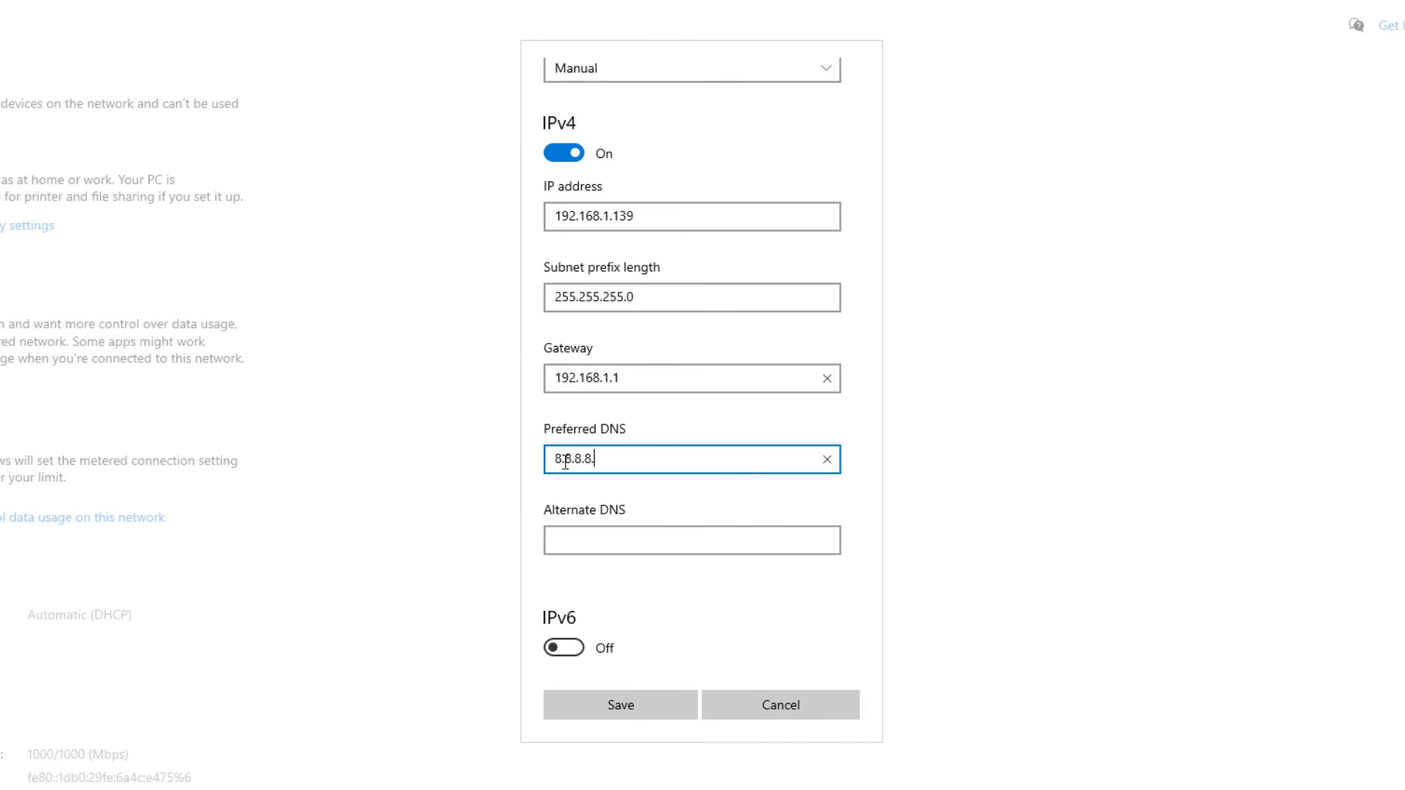
pyautogui.click(630, 531)
pyautogui.write('8.8.4.4')
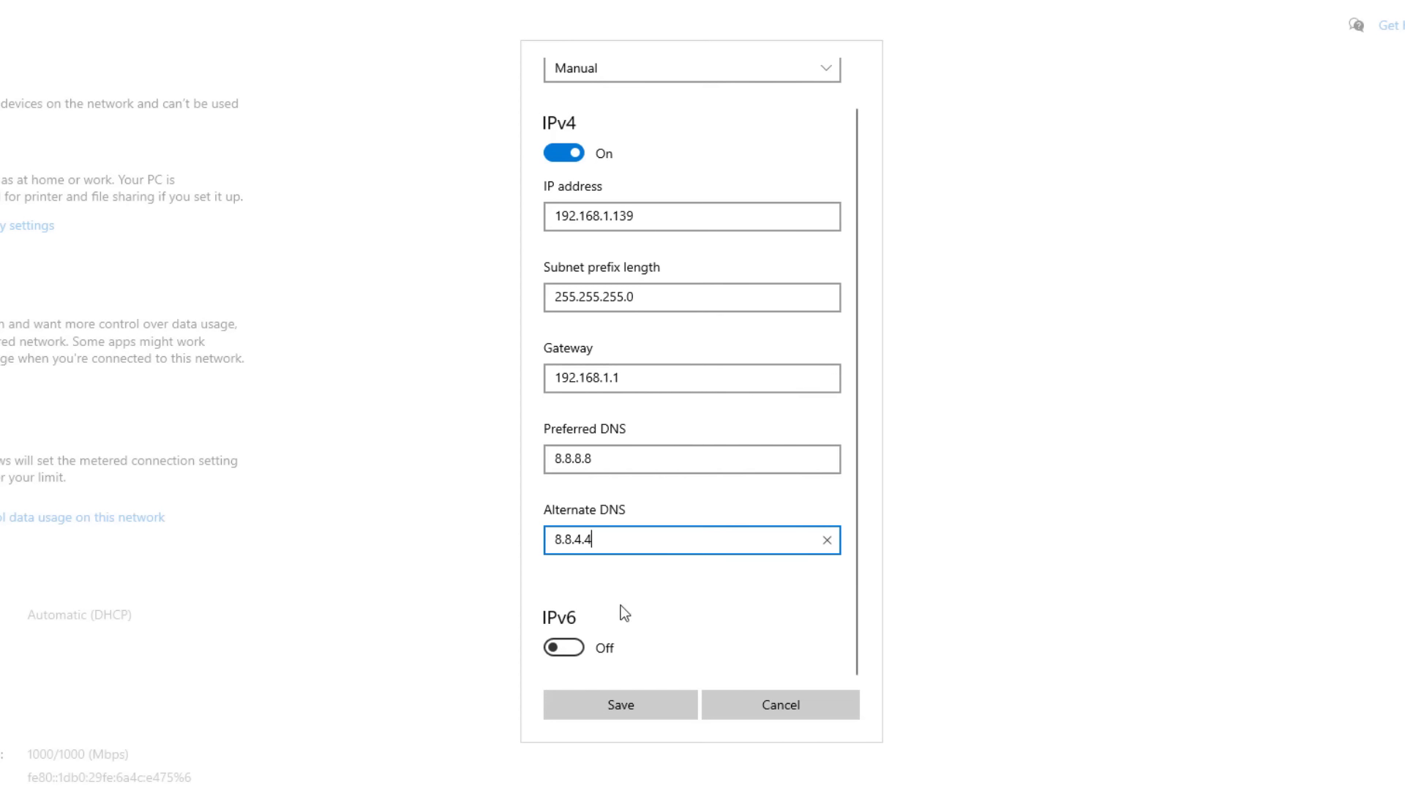
# Change preferred DNS to 192.168.1.1, clear alternate DNS, then cancel the edits and close Settings.
pyautogui.click(632, 708)
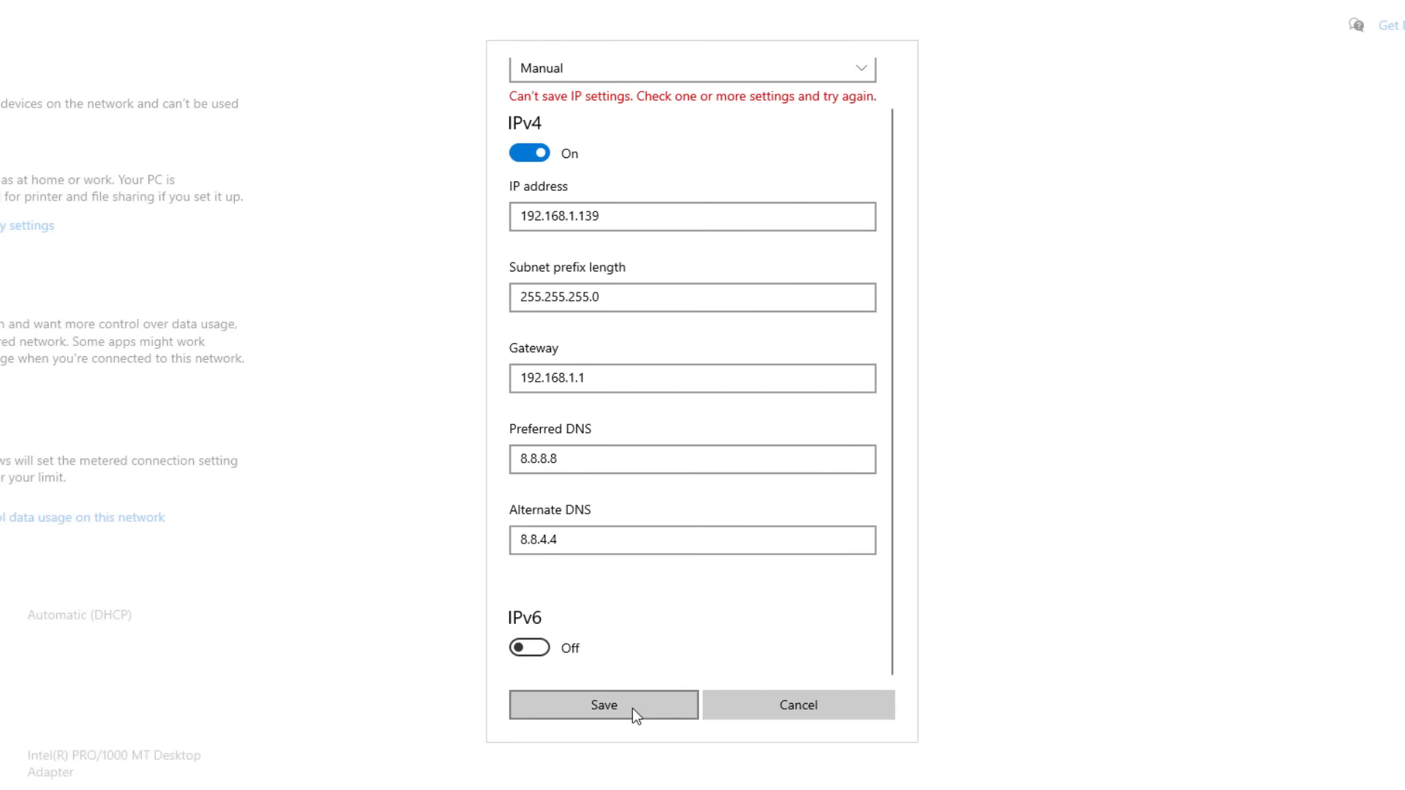
pyautogui.scroll(1, 659, 439)
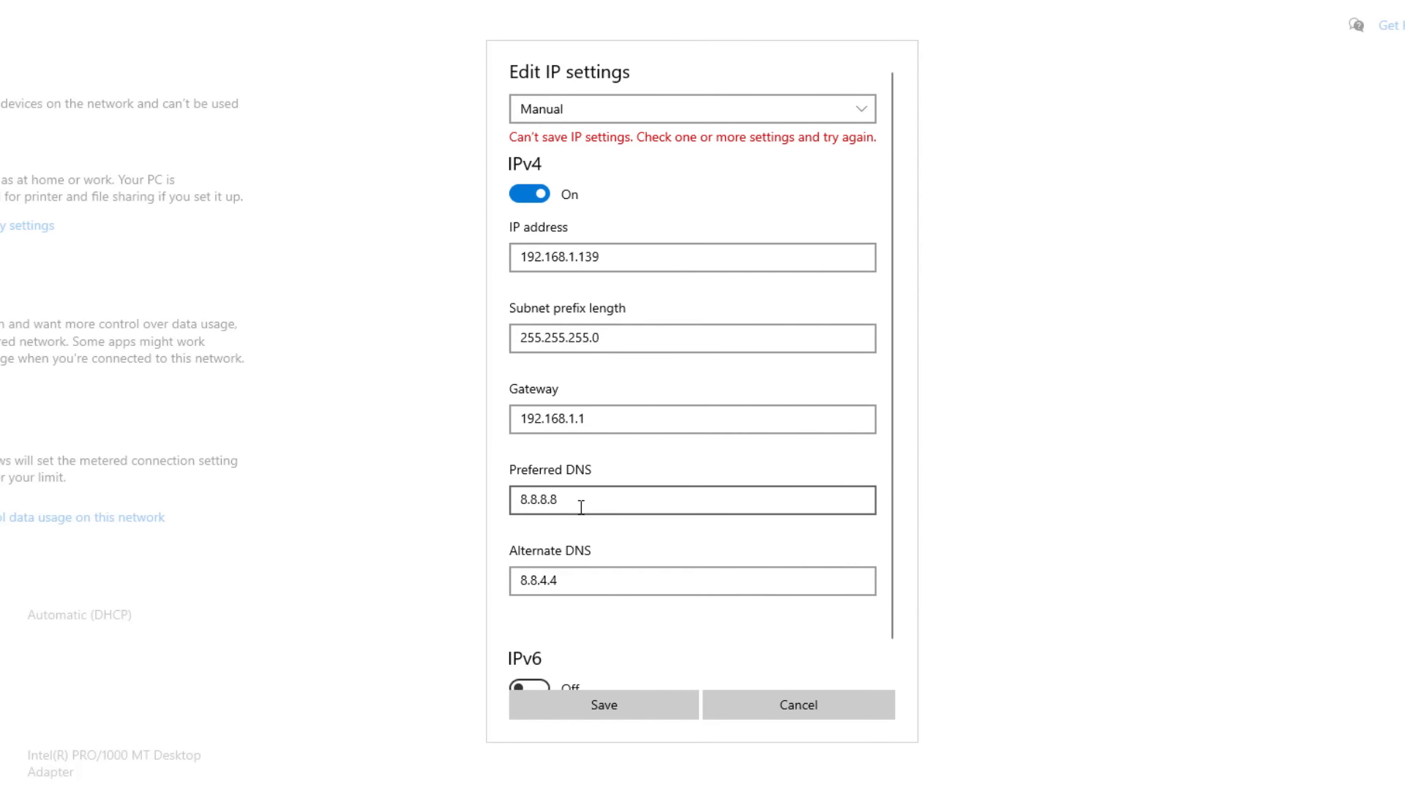
pyautogui.moveTo(573, 505); pyautogui.dragTo(401, 467)
pyautogui.write('1')
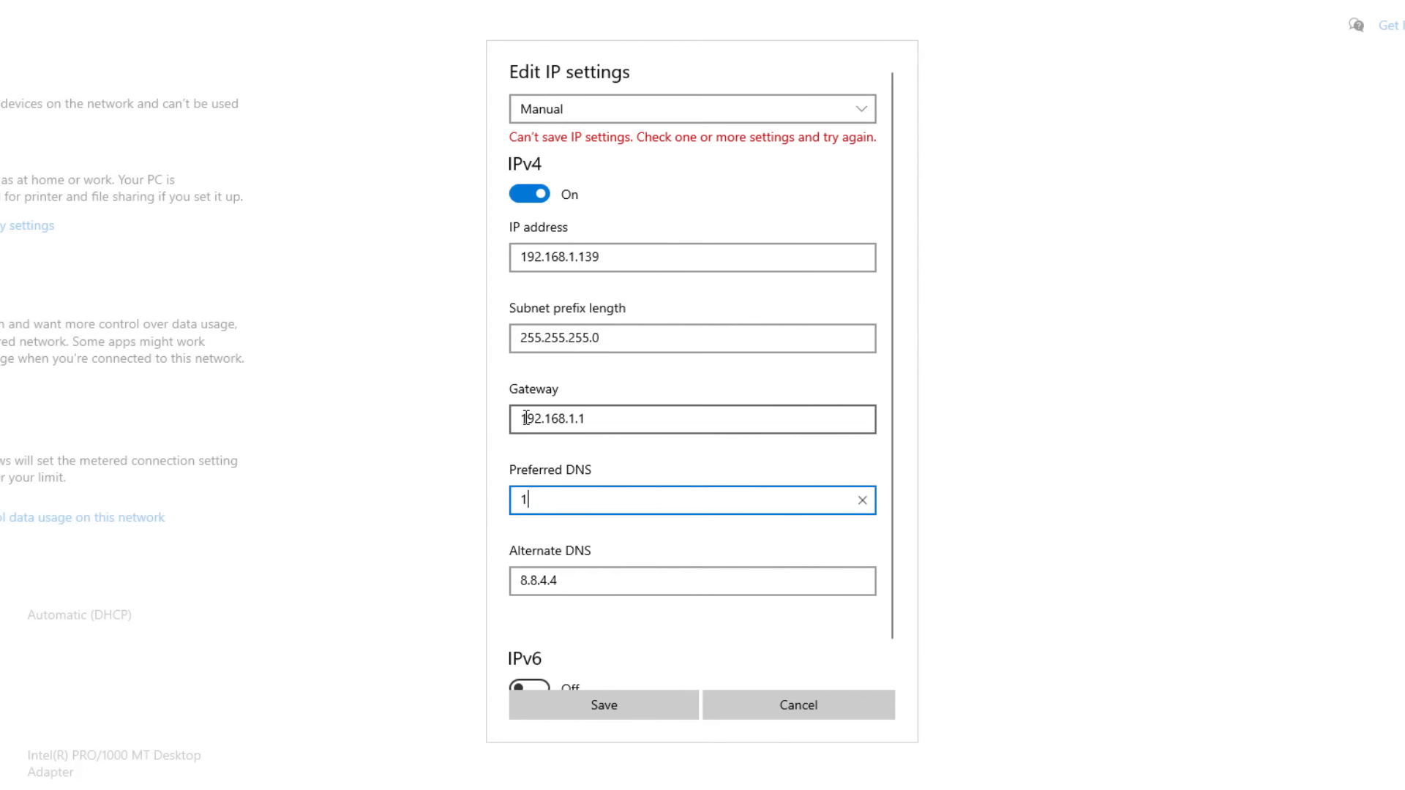
pyautogui.write('92.168.1.1')
pyautogui.press('Tab')
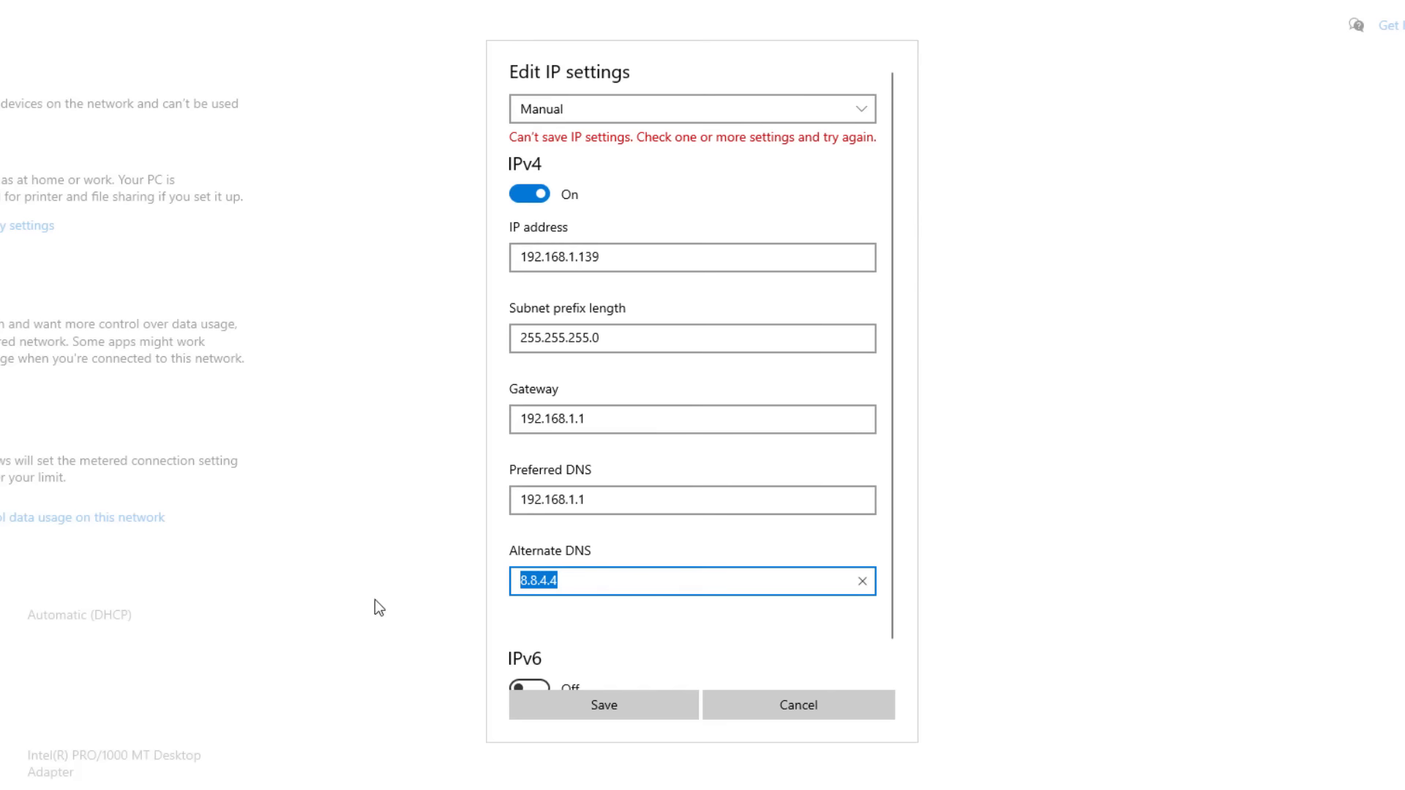
pyautogui.press('BackSpace')
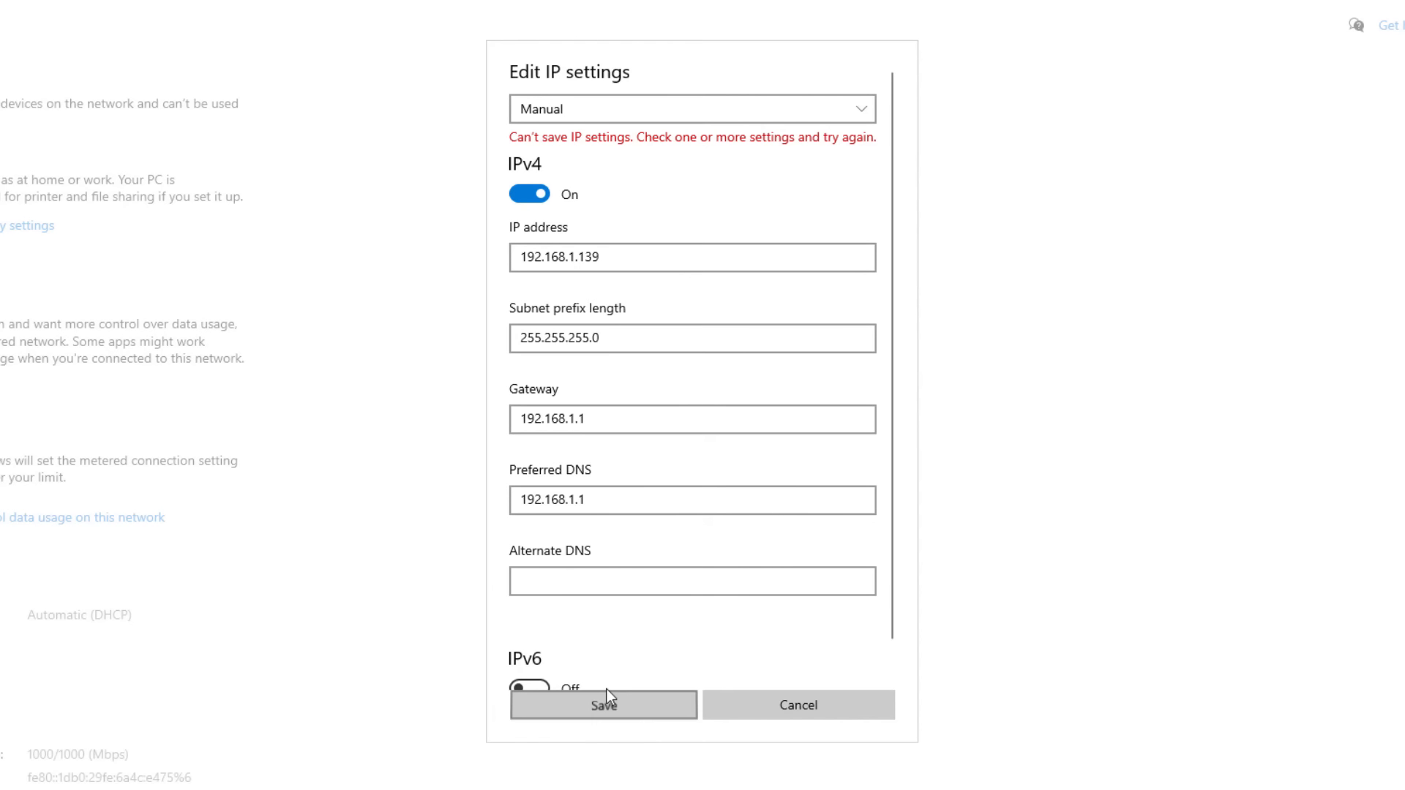
pyautogui.click(827, 704)
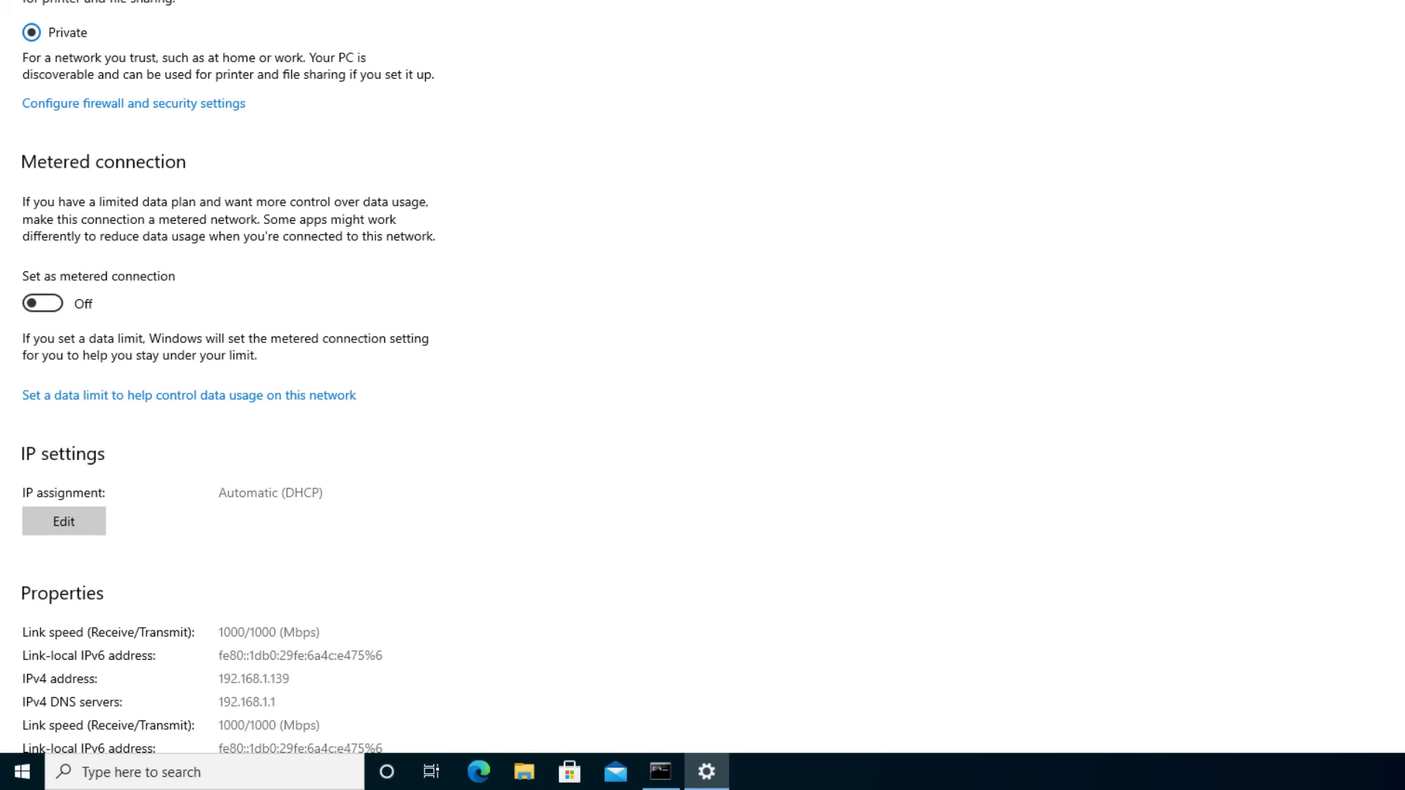
pyautogui.click(1399, 4)
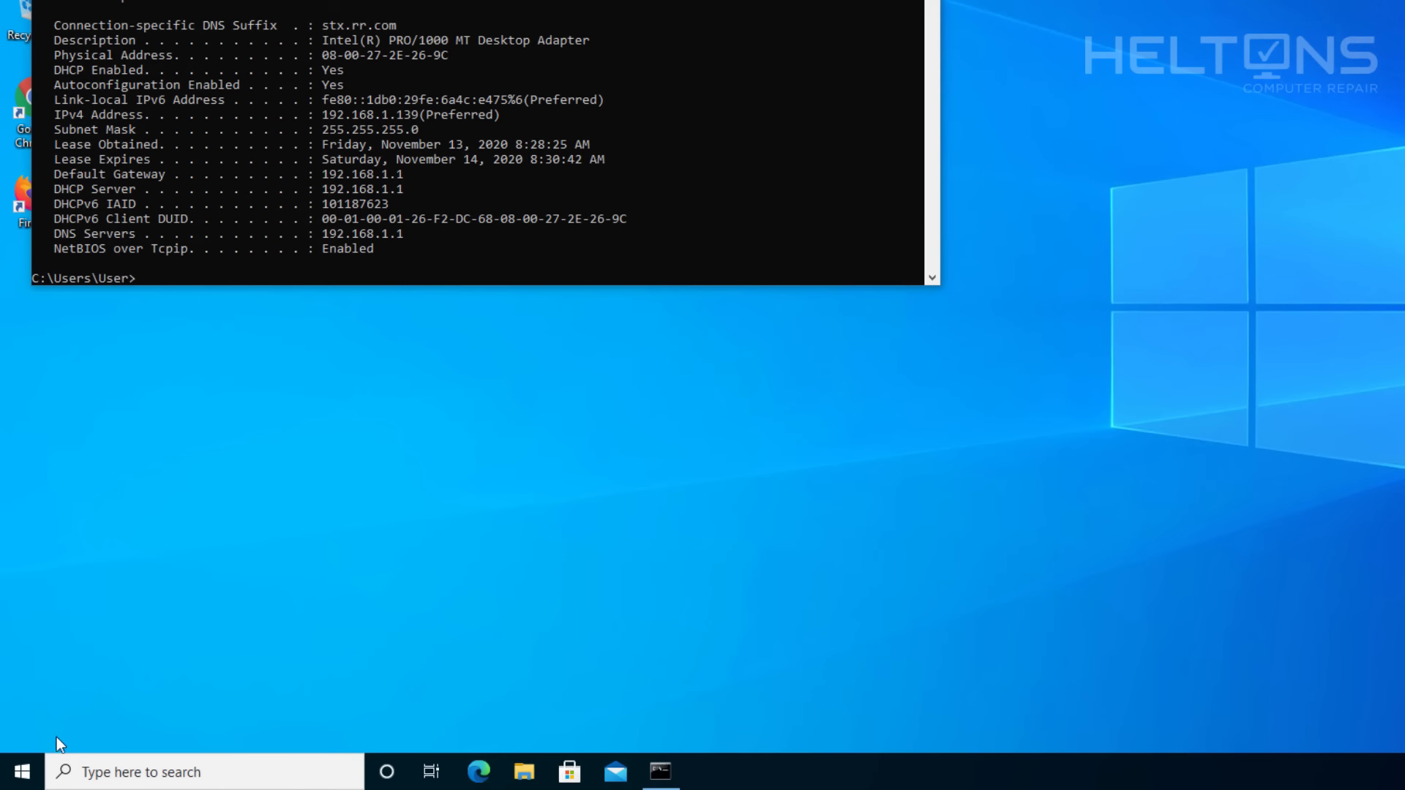
# Search 'control' and open Control Panel's Network and Sharing Center adapter settings.
pyautogui.click(22, 770)
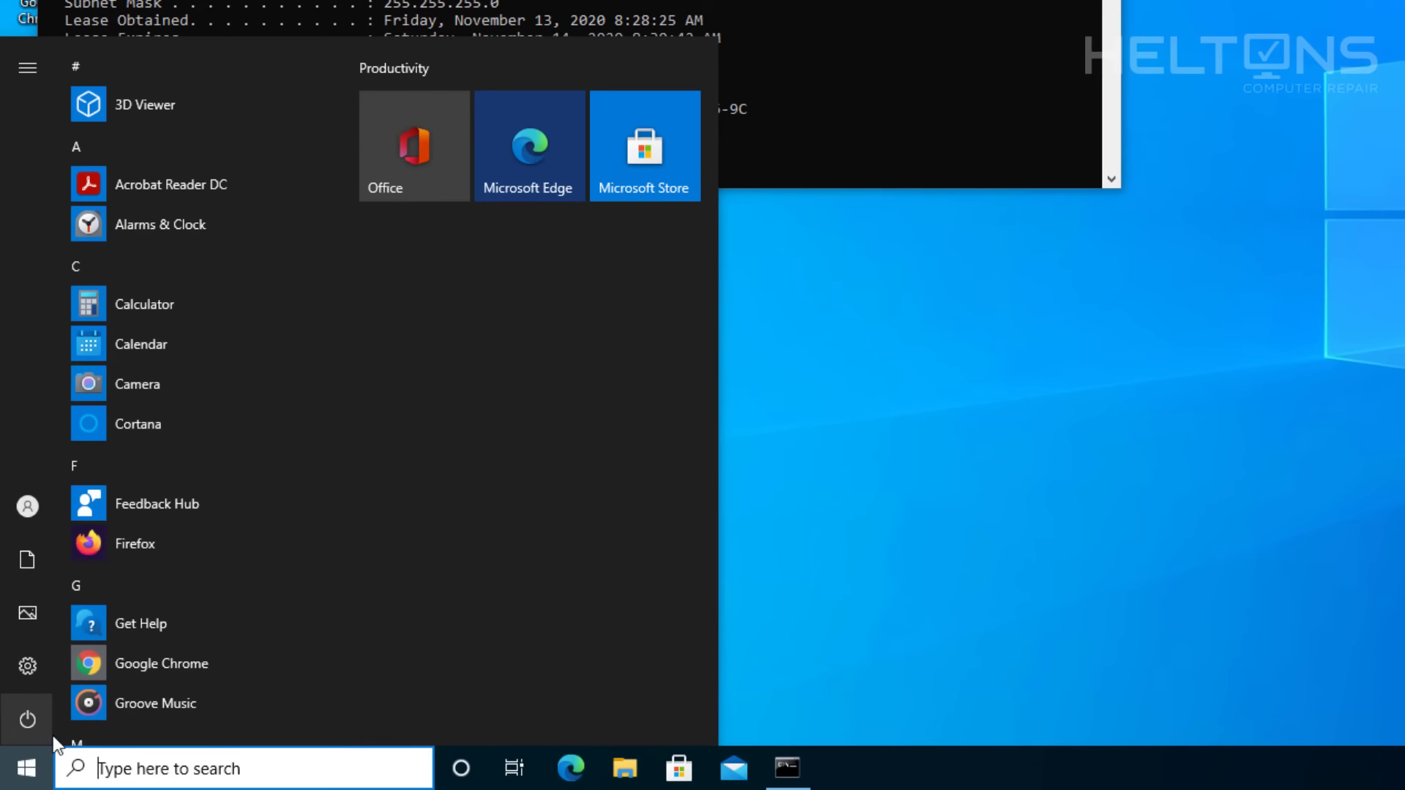
pyautogui.click(182, 769)
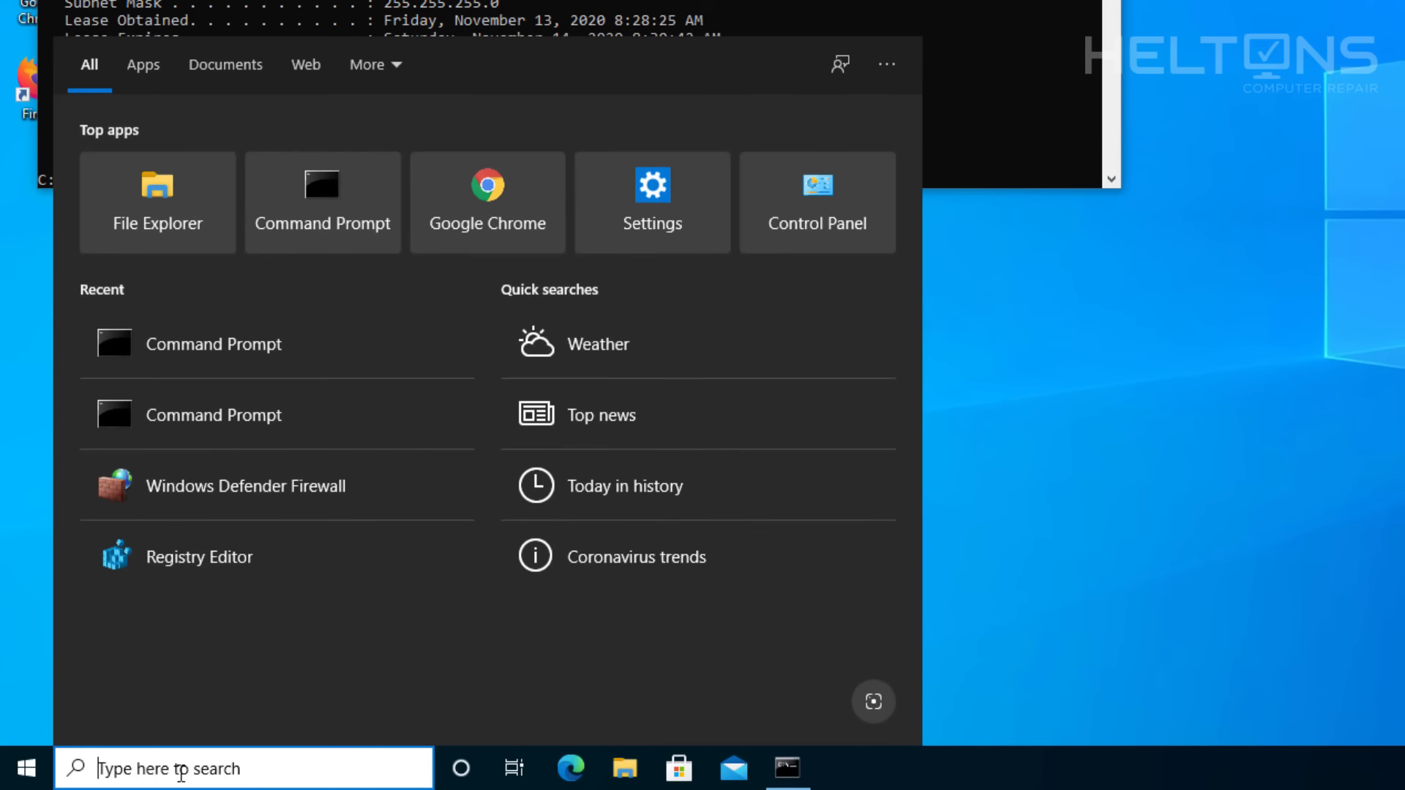
pyautogui.write('control')
pyautogui.press('Return')
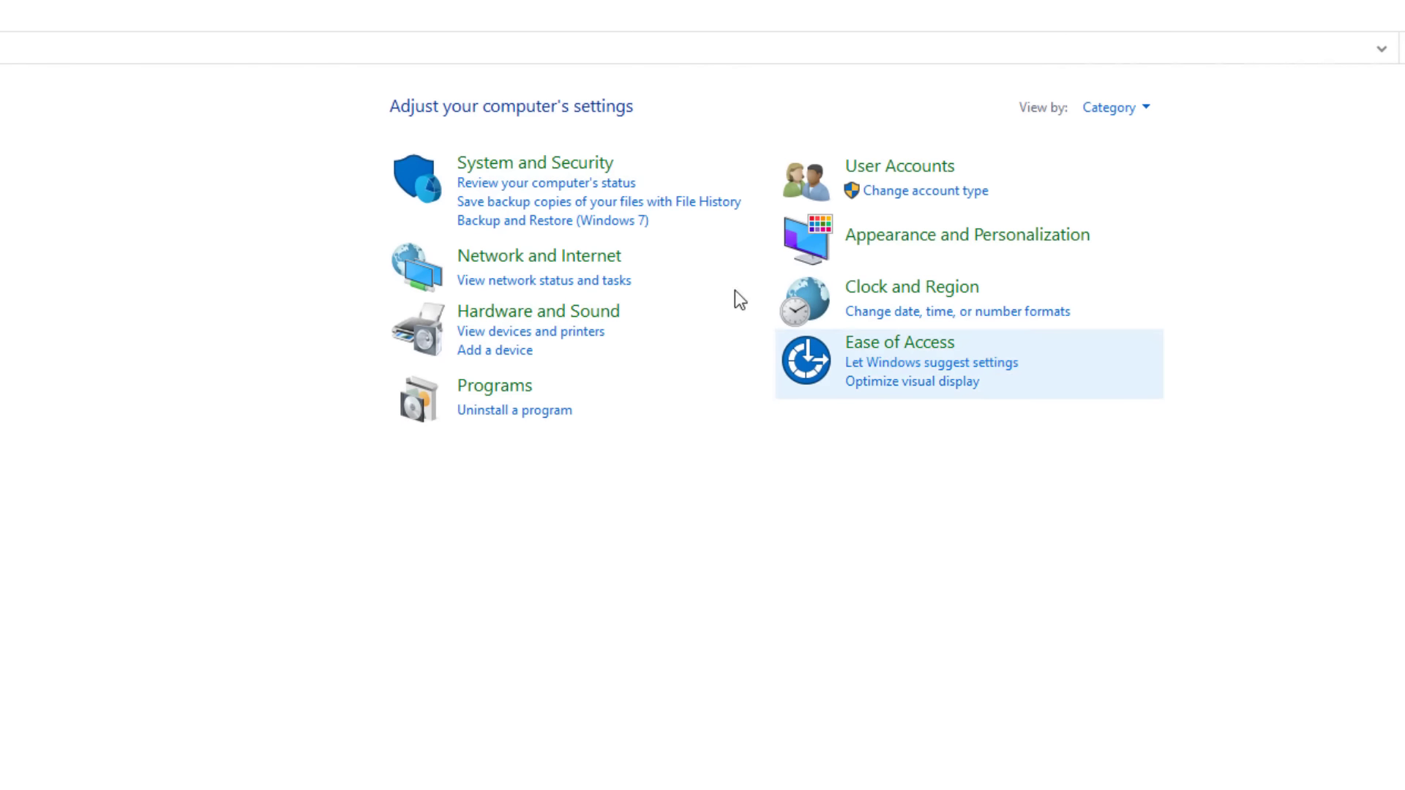
pyautogui.click(609, 268)
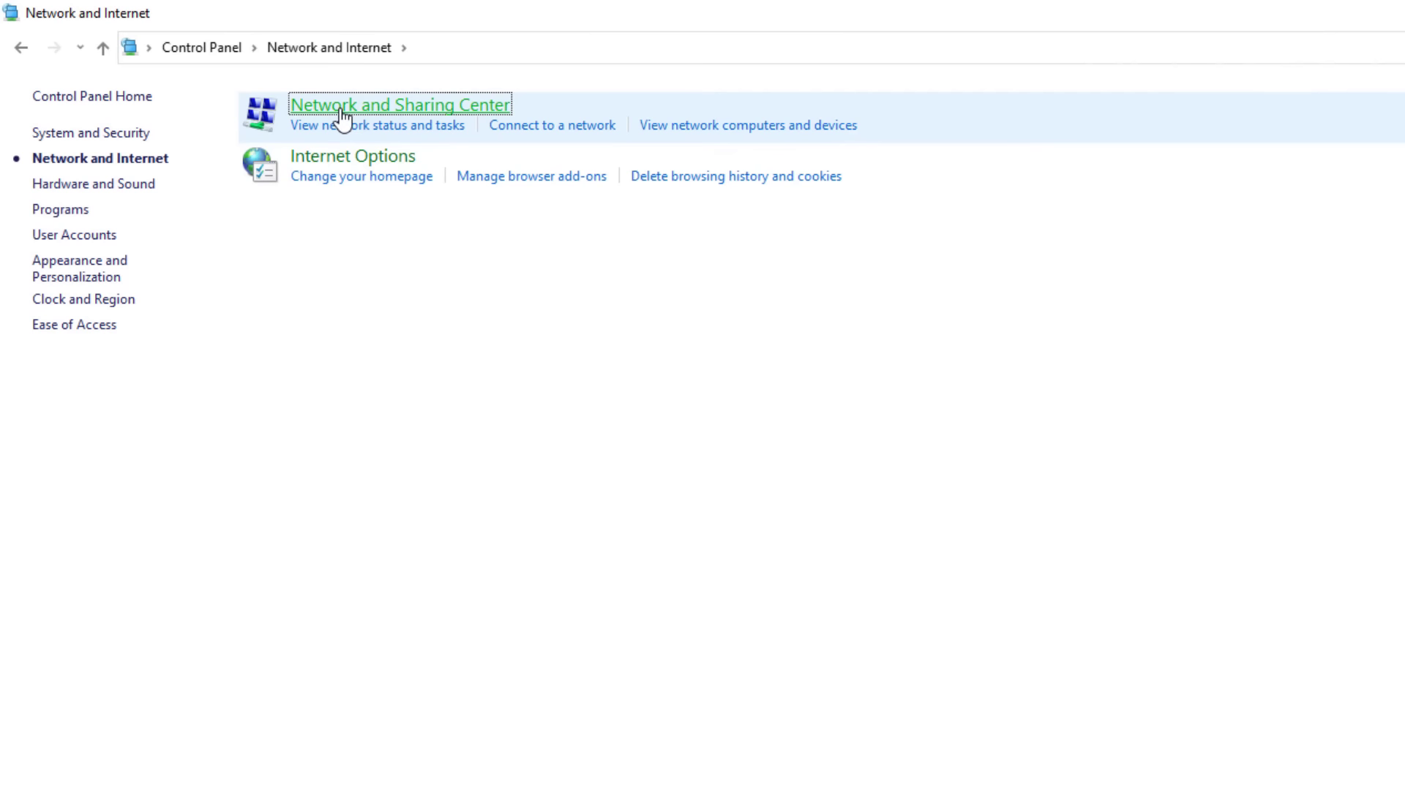
pyautogui.click(341, 110)
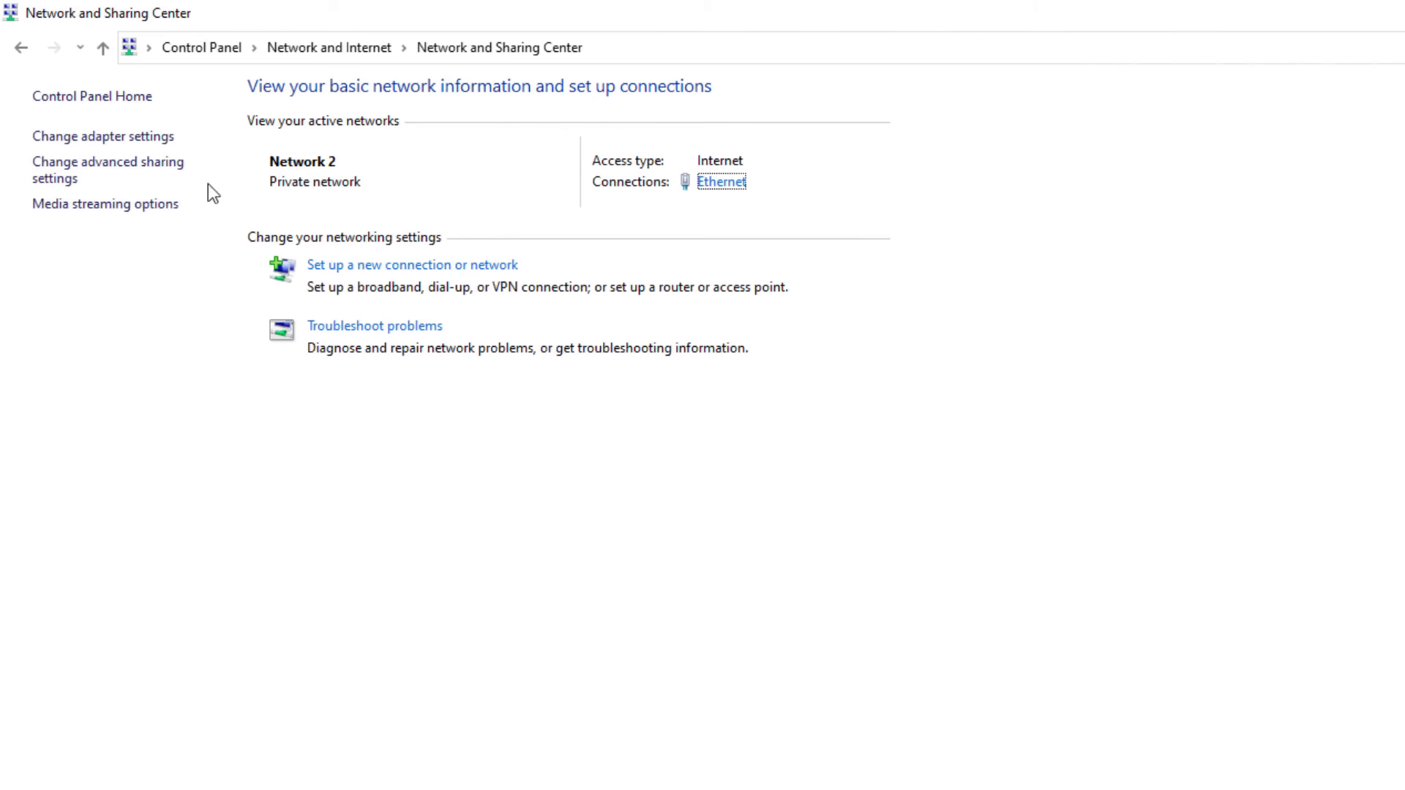
pyautogui.click(140, 143)
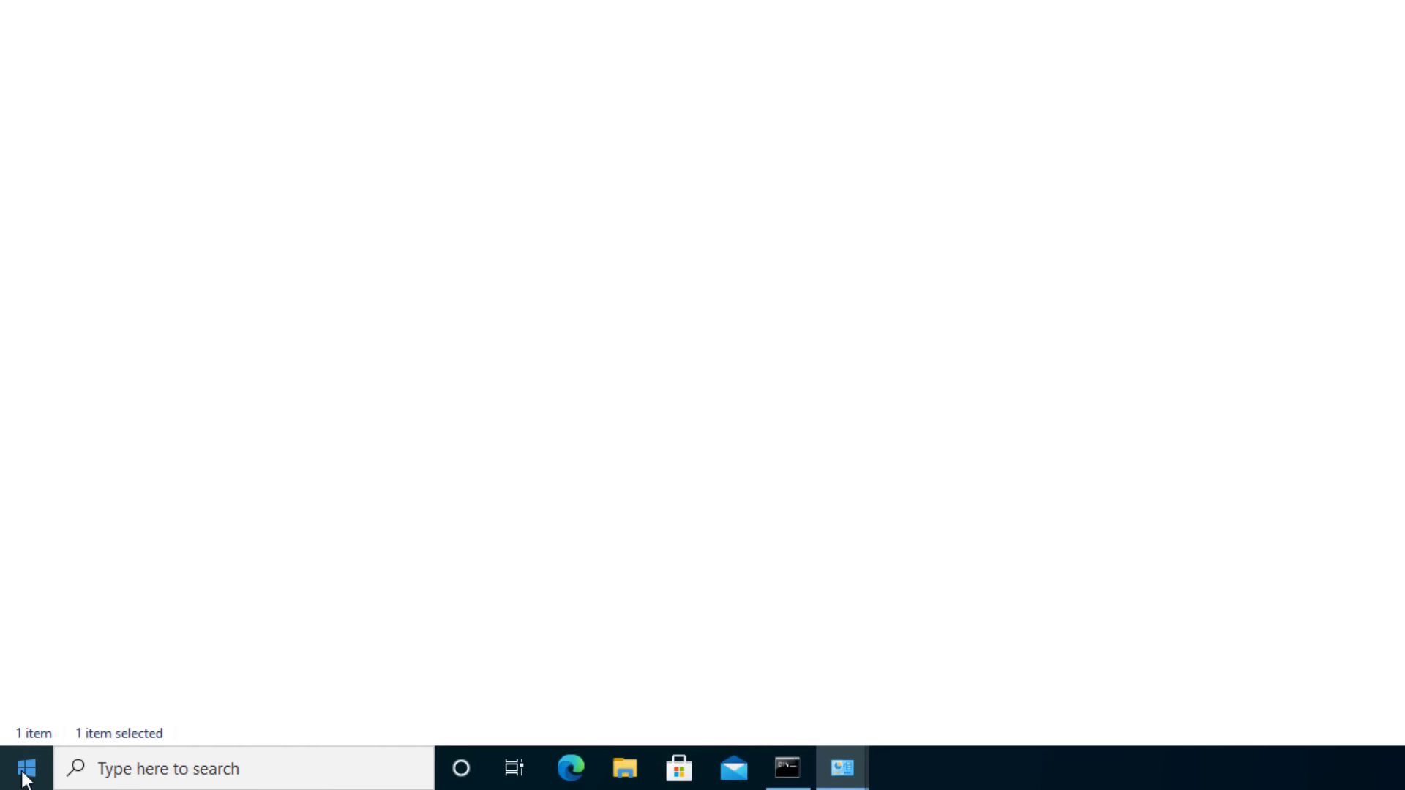
# Reopen the network adapter list from the Settings Ethernet page.
pyautogui.click(25, 778)
pyautogui.click(16, 666)
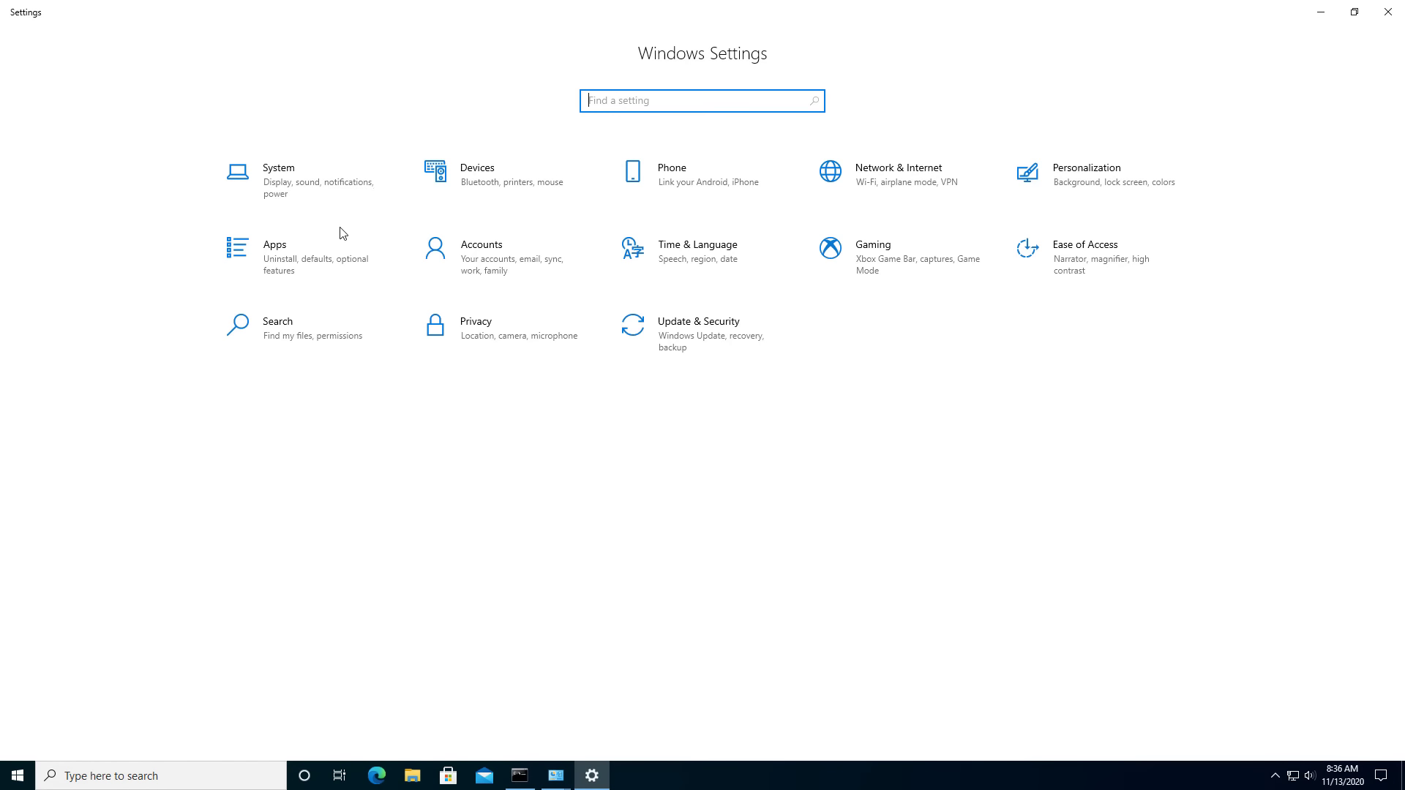
pyautogui.click(1388, 11)
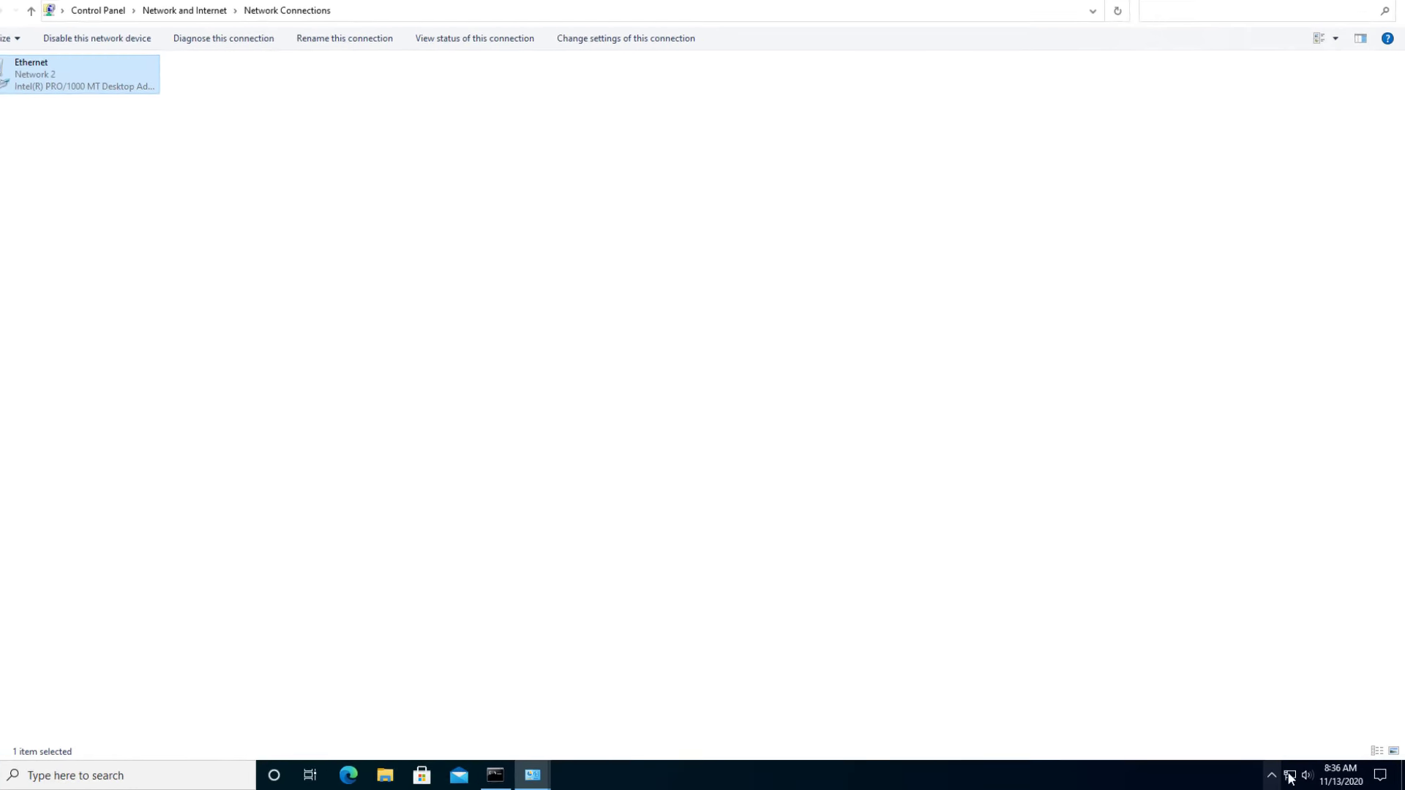
pyautogui.click(1289, 777)
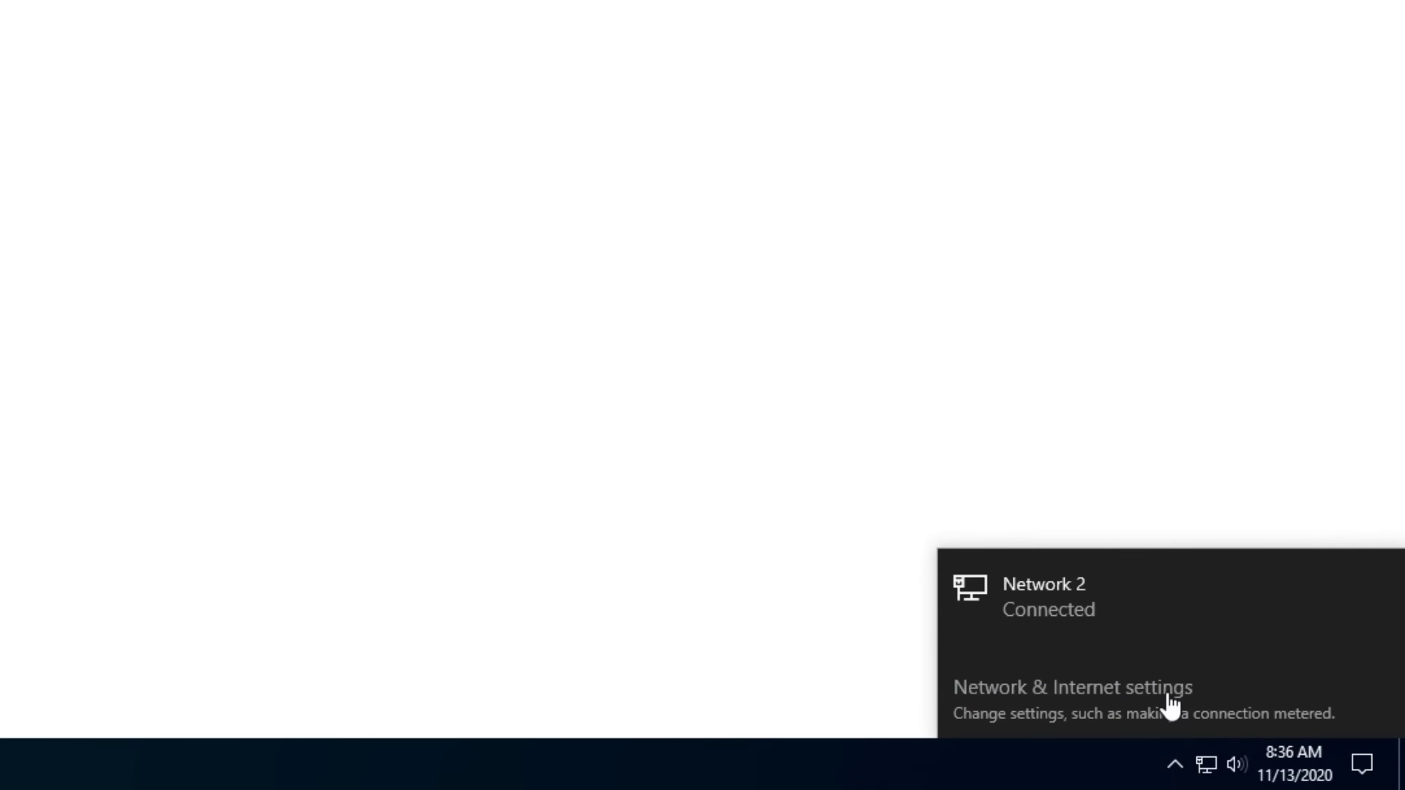
pyautogui.click(1269, 742)
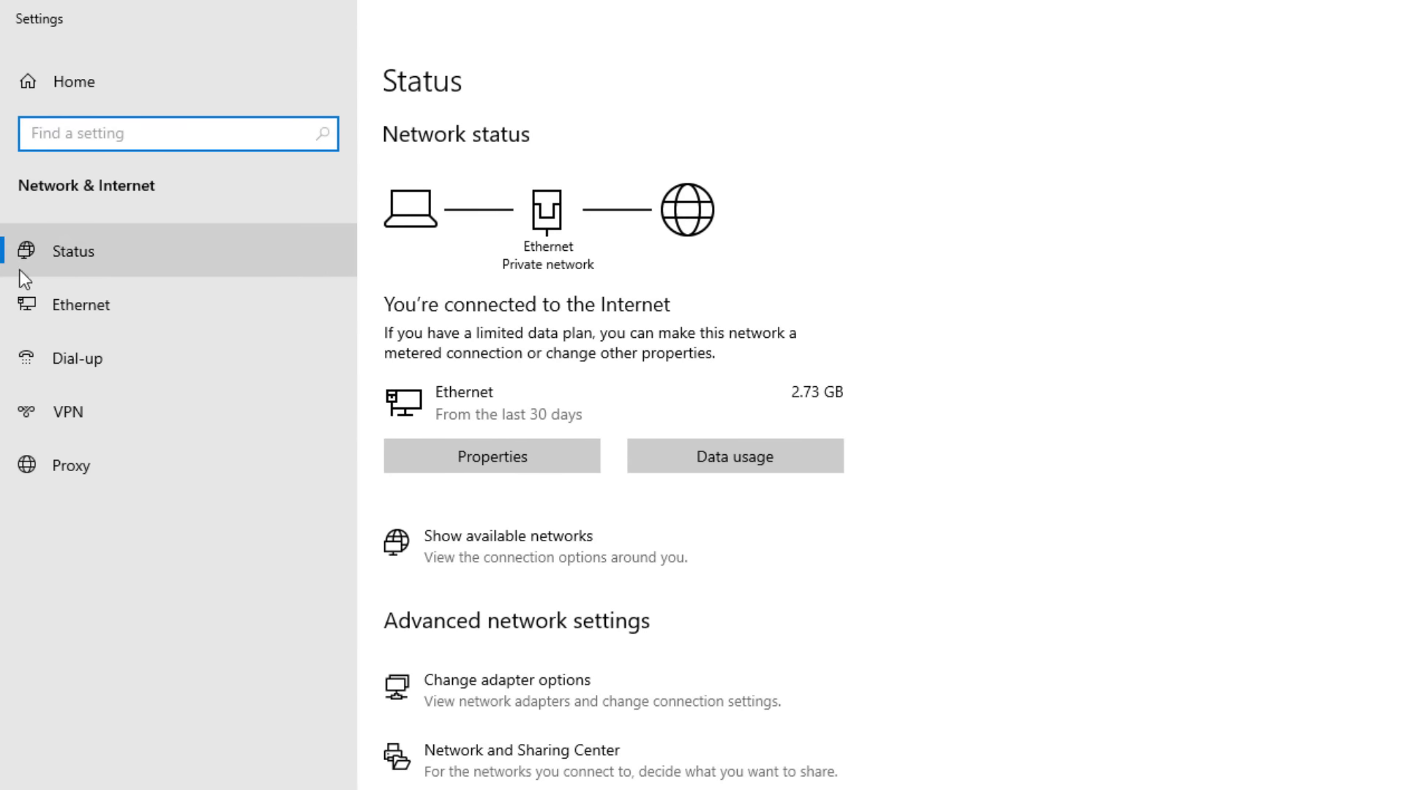
pyautogui.click(42, 307)
pyautogui.click(1168, 159)
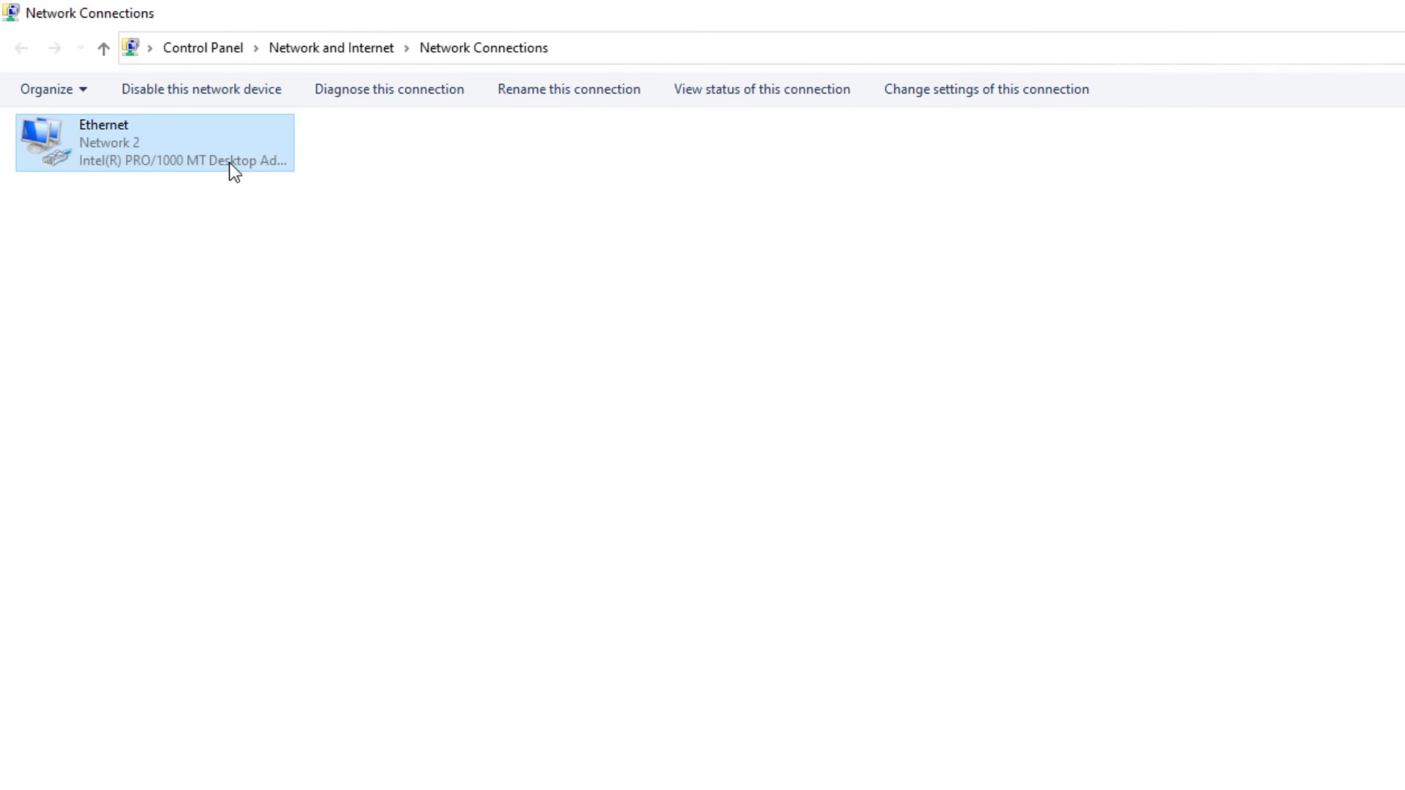
# In the Ethernet adapter's properties, turn off IPv6 and open the IPv4 settings.
pyautogui.rightClick(230, 162)
pyautogui.click(307, 374)
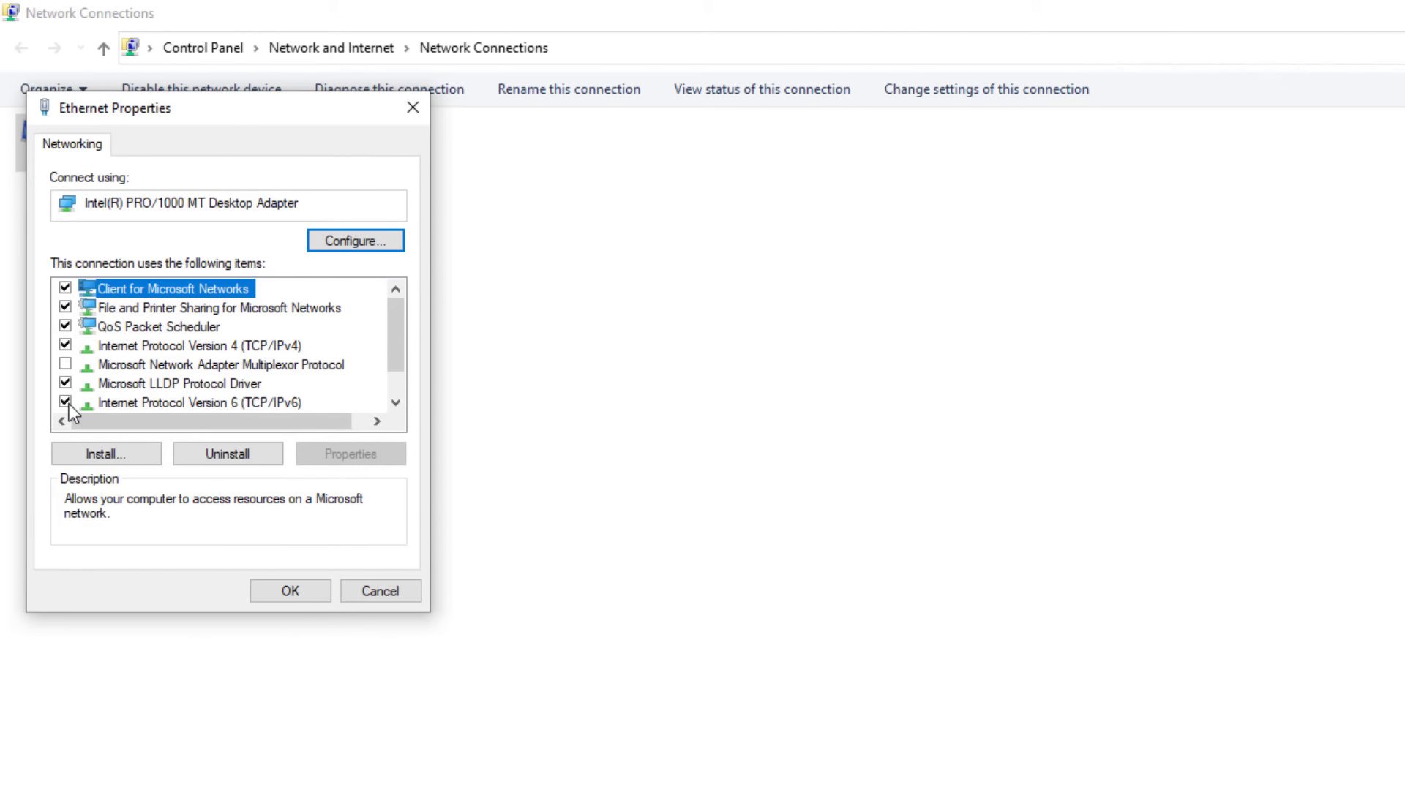
pyautogui.click(66, 403)
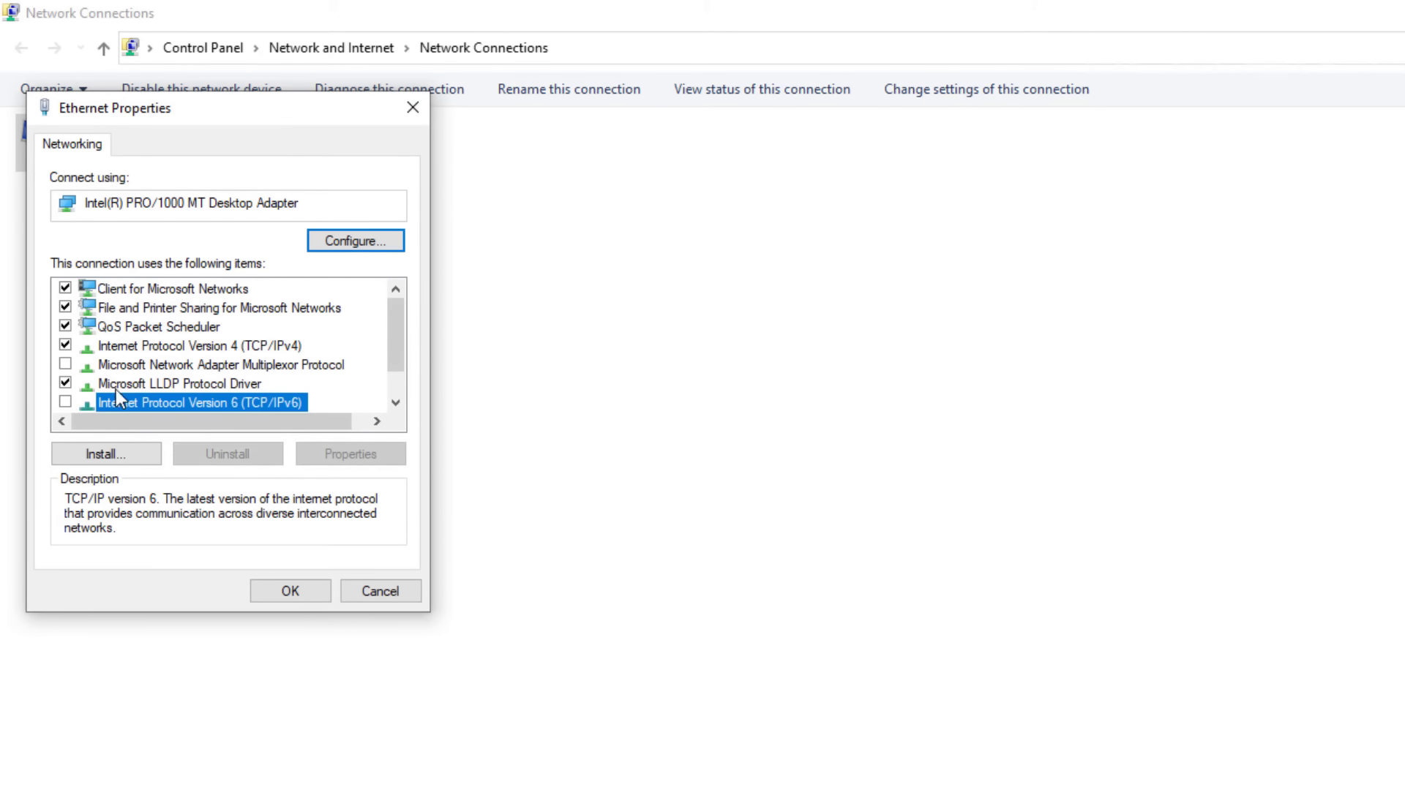
pyautogui.click(149, 347)
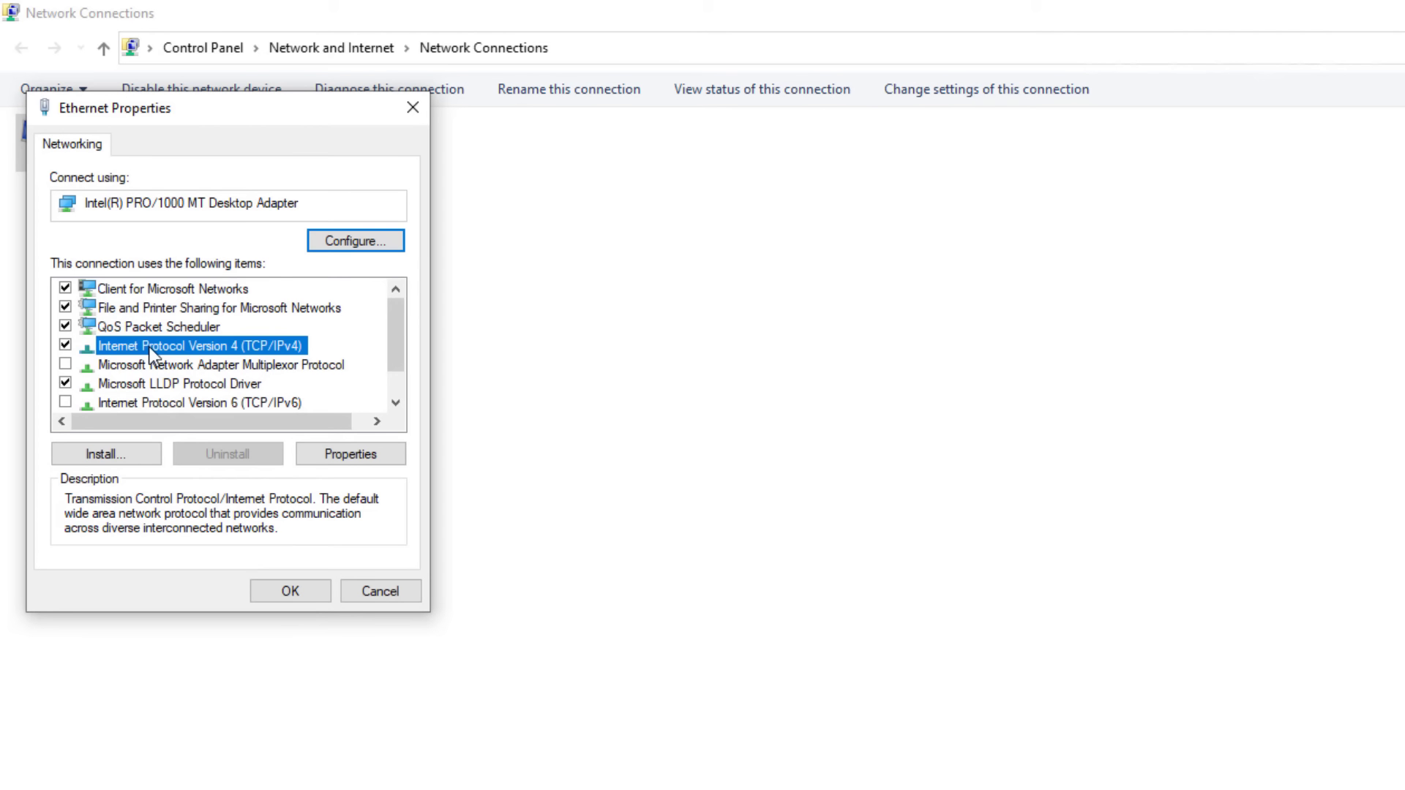
pyautogui.doubleClick(149, 348)
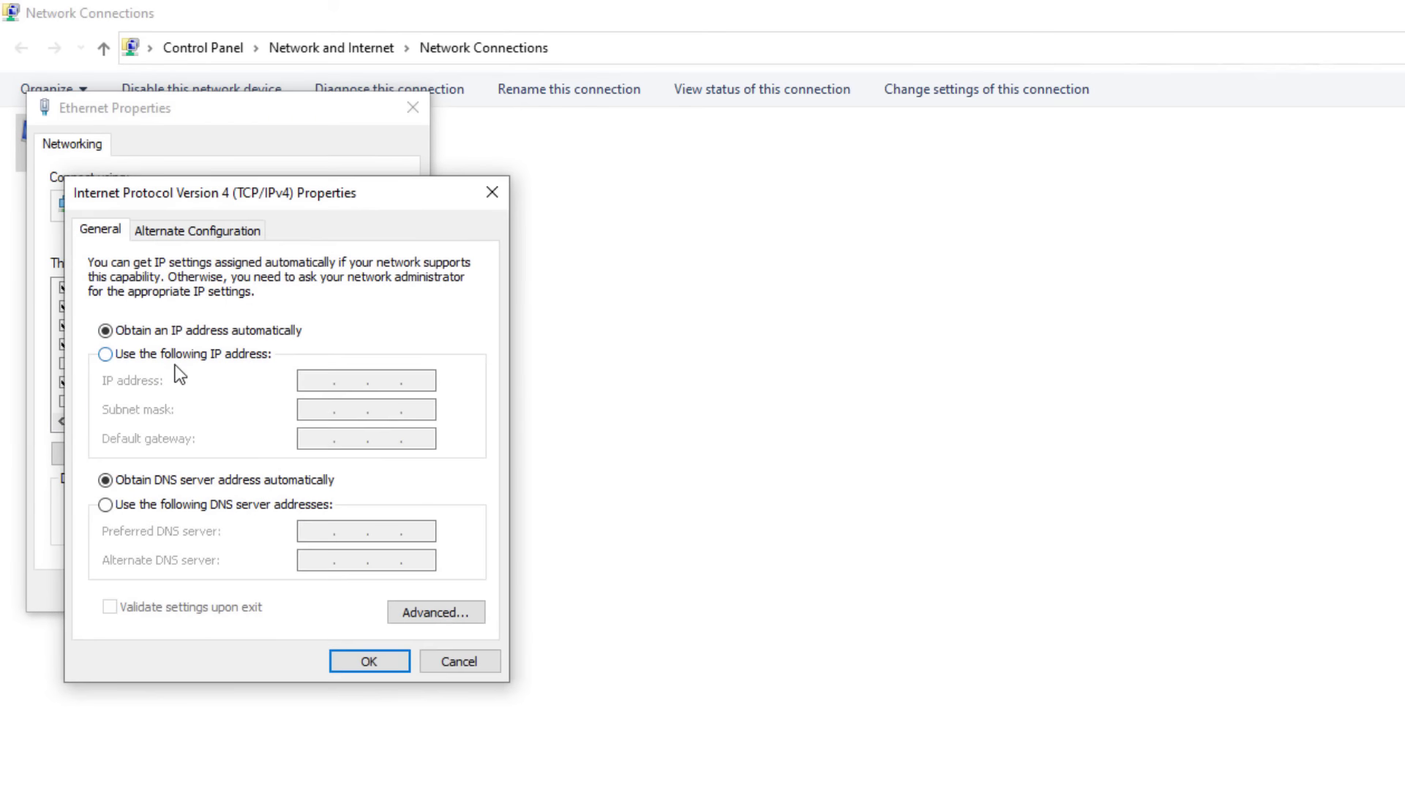
# Set static IP 192.168.1.139, mask 255.255.255.0, gateway 192.168.1.1, DNS 8.8.8.8 and 8.8.4.4, and confirm.
pyautogui.click(181, 357)
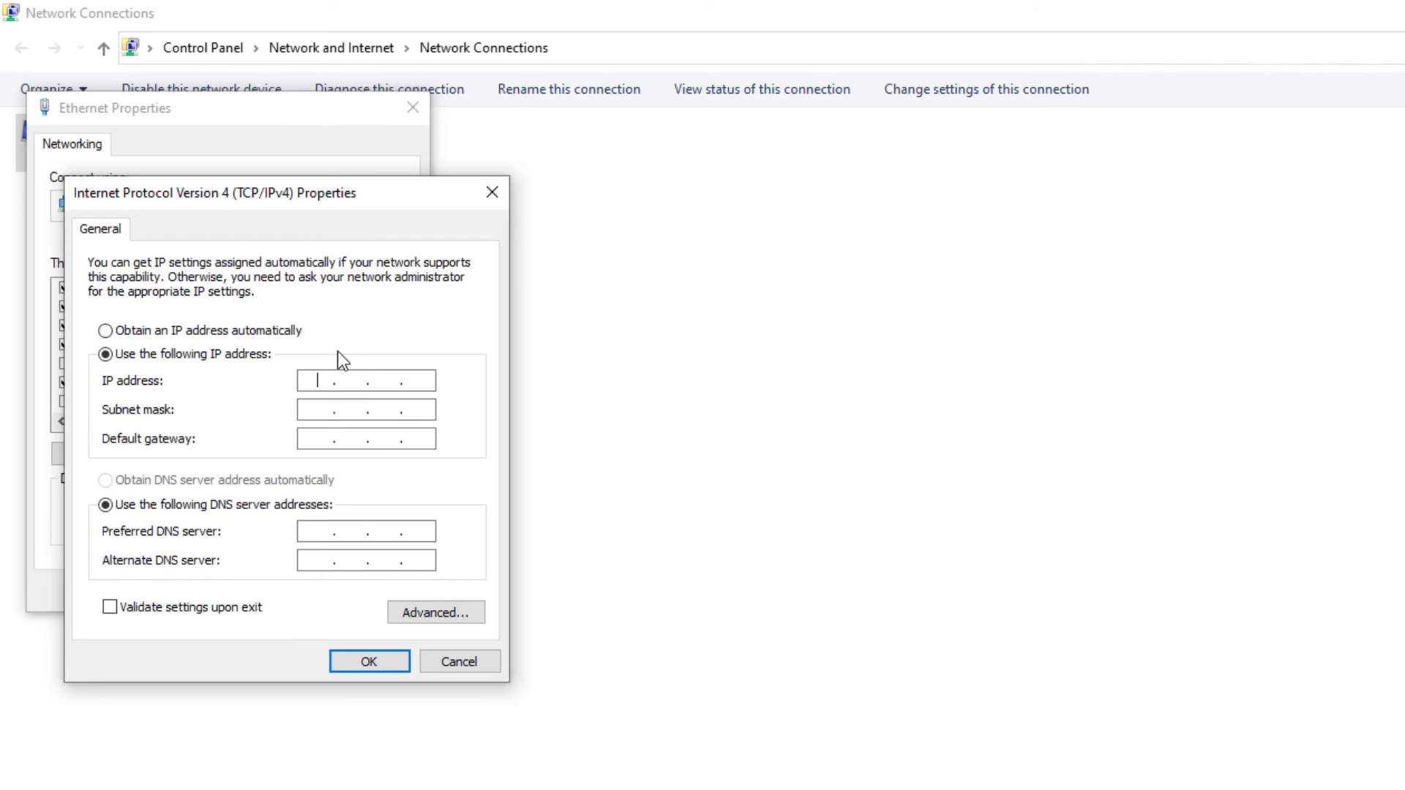
pyautogui.write('192 . 168 . 1 . 139')
pyautogui.click(320, 407)
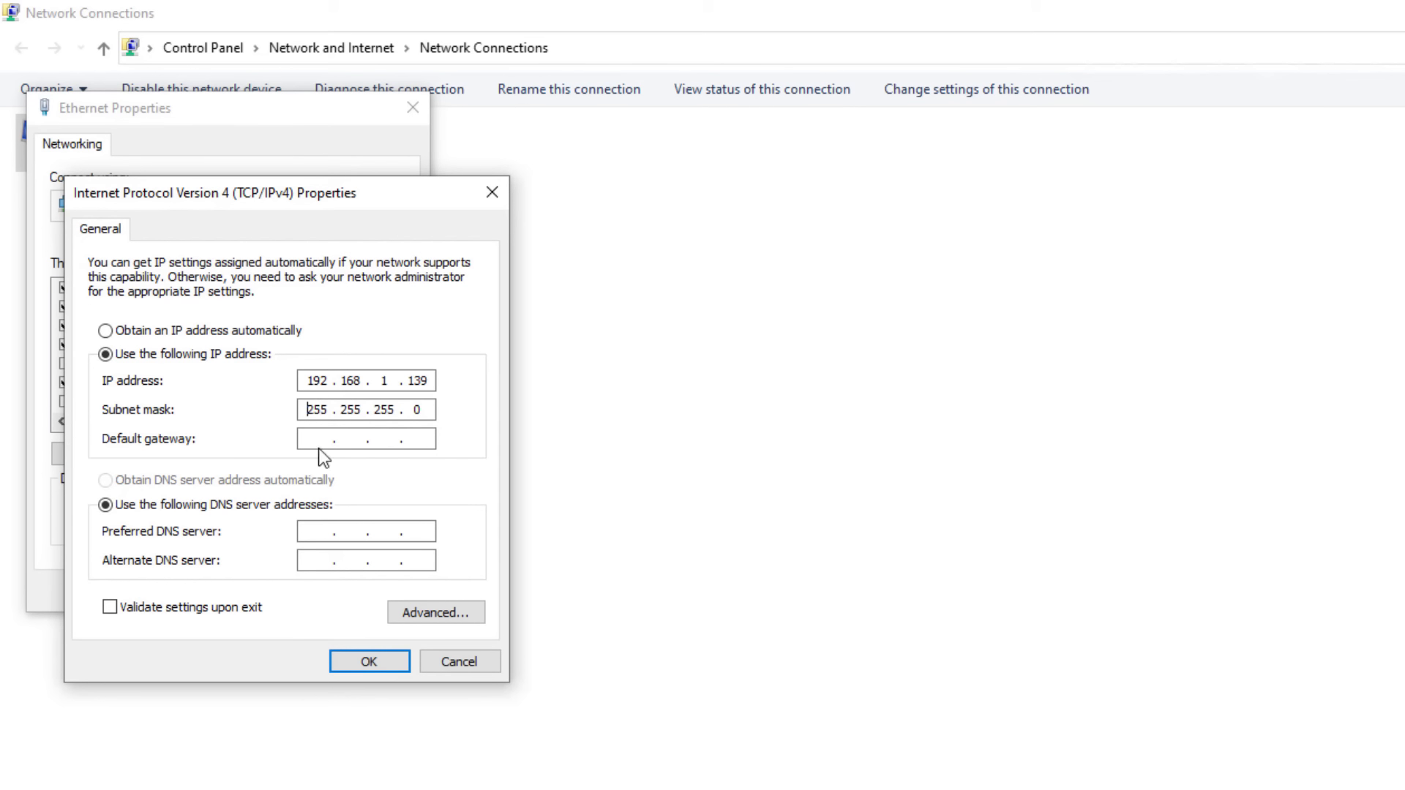
pyautogui.click(315, 437)
pyautogui.write('192 . 168 . 1 . 1')
pyautogui.click(316, 534)
pyautogui.write('8.8.8.88.8.8')
pyautogui.press('BackSpace')
pyautogui.write('4.4')
pyautogui.click(395, 666)
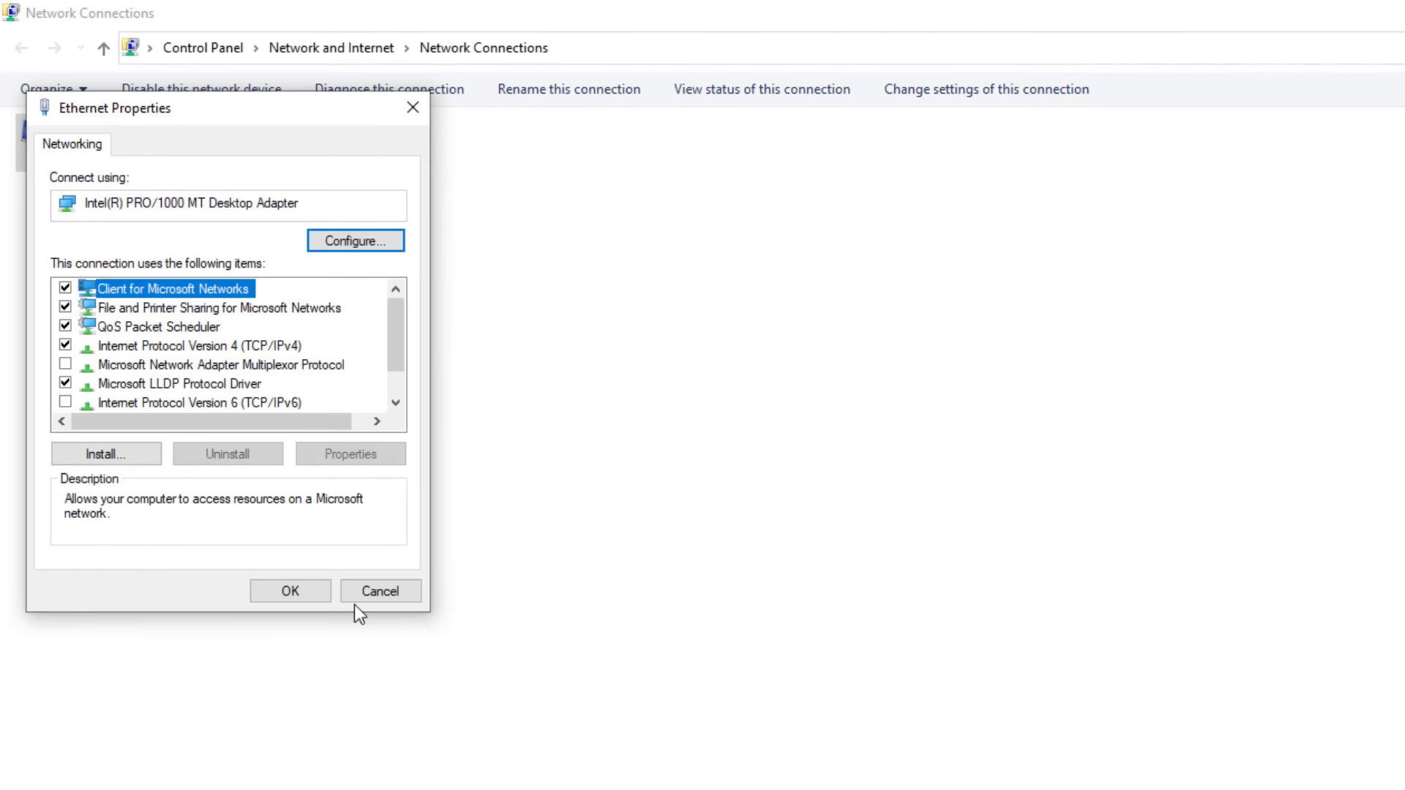
pyautogui.click(291, 591)
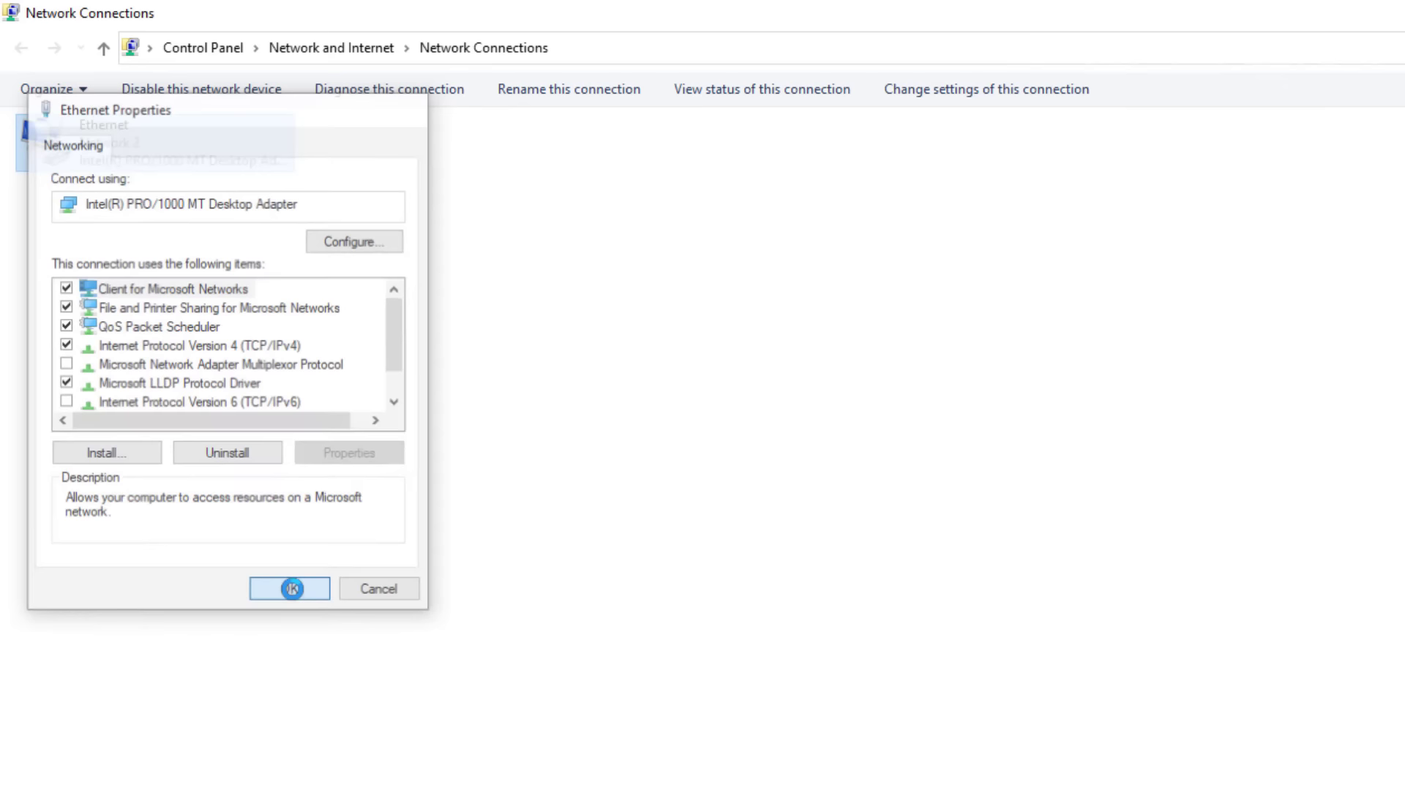
# Verify Network 2 shows manual IP 192.168.1.139, then close Network Connections and Network and Sharing Center.
pyautogui.hotkey('alt', 'F4')
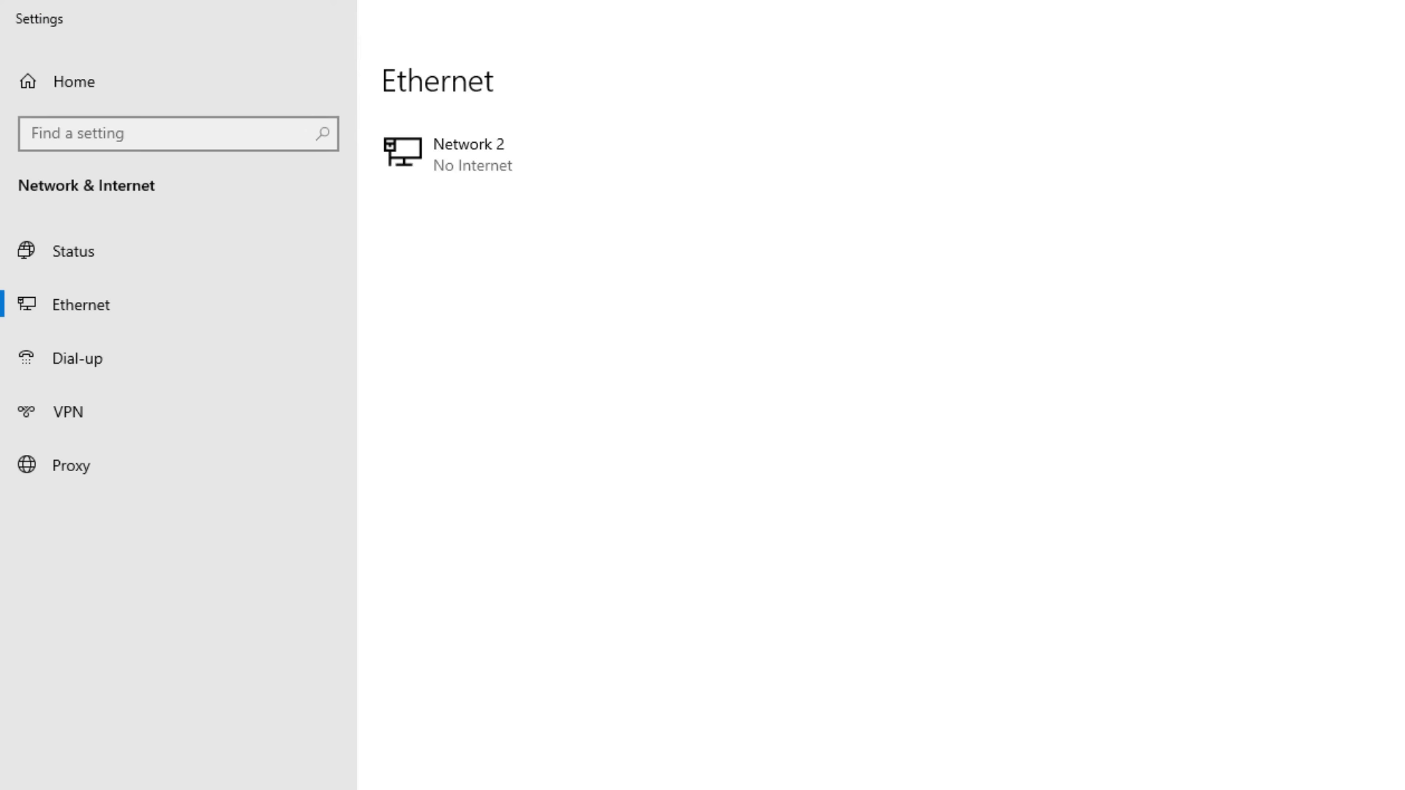
pyautogui.click(467, 173)
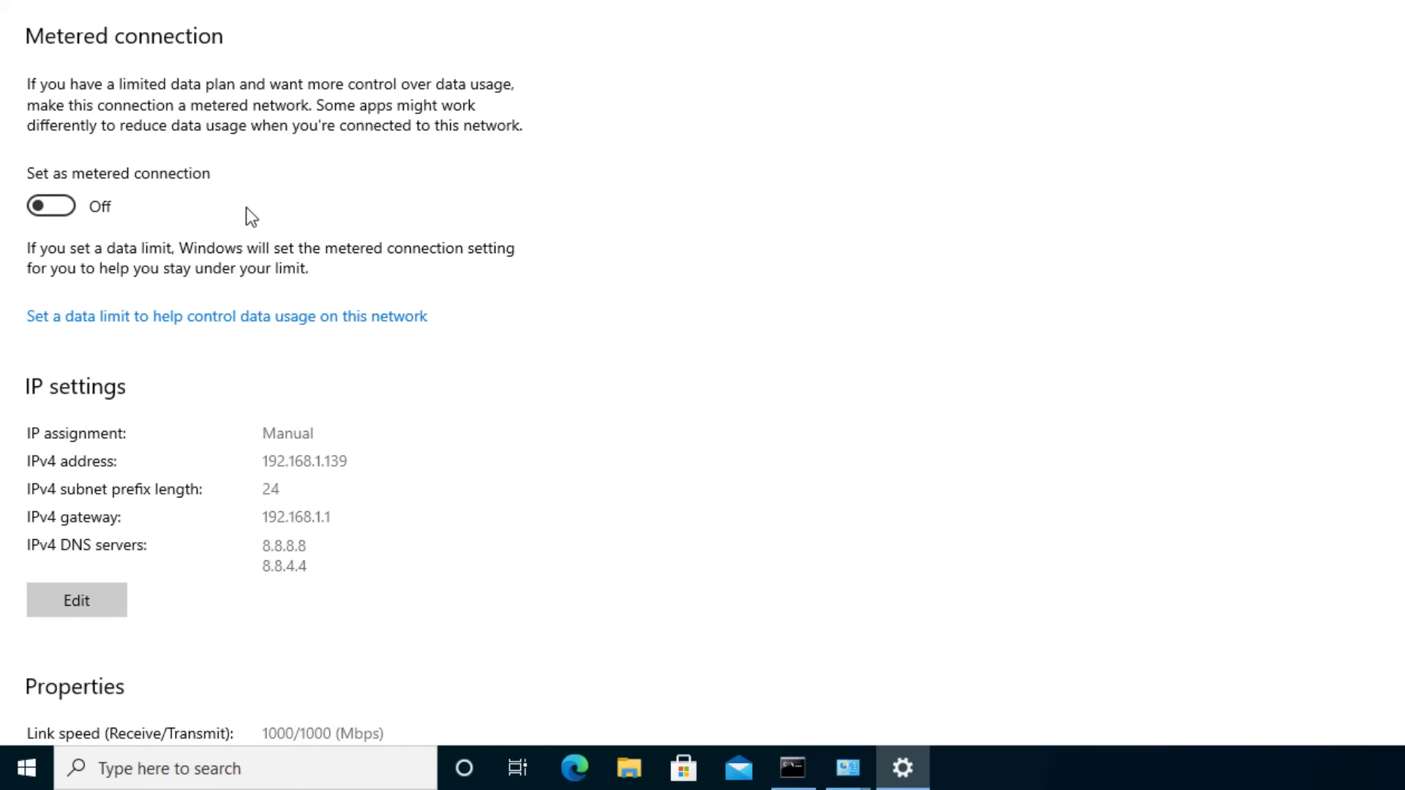
pyautogui.scroll(-5, 214, 300)
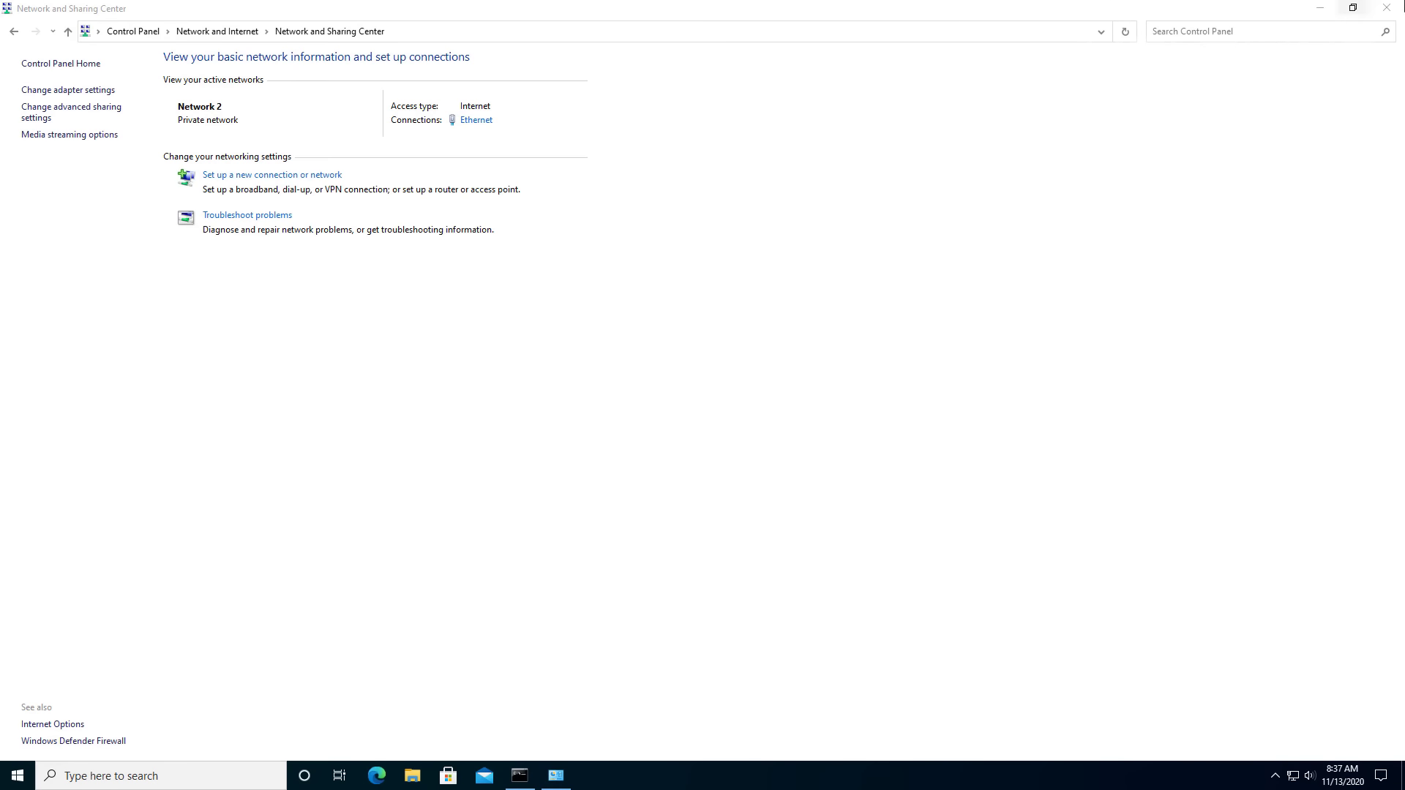
pyautogui.click(1387, 7)
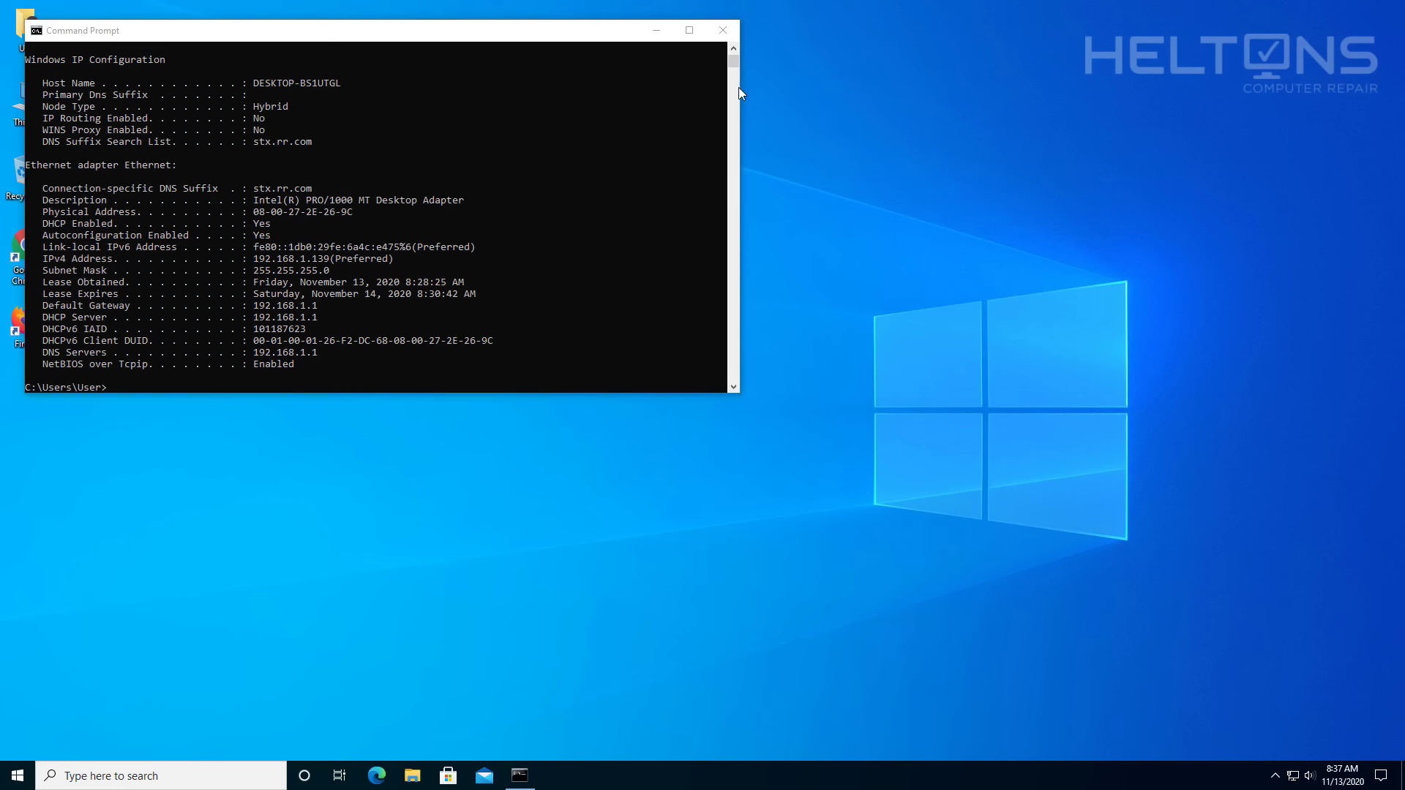
# Close Command Prompt and open Microsoft Edge to a new tab.
pyautogui.click(721, 33)
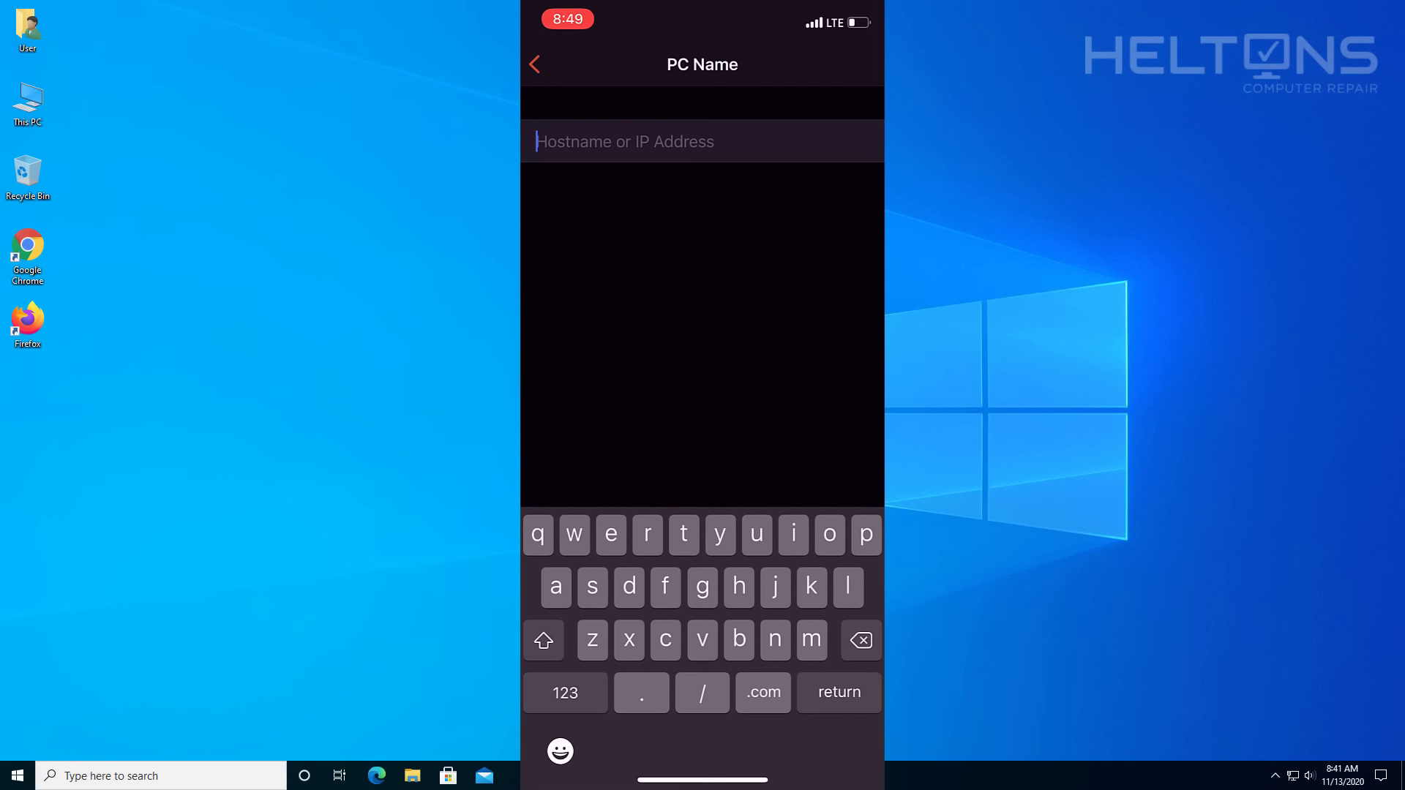
pyautogui.click(377, 776)
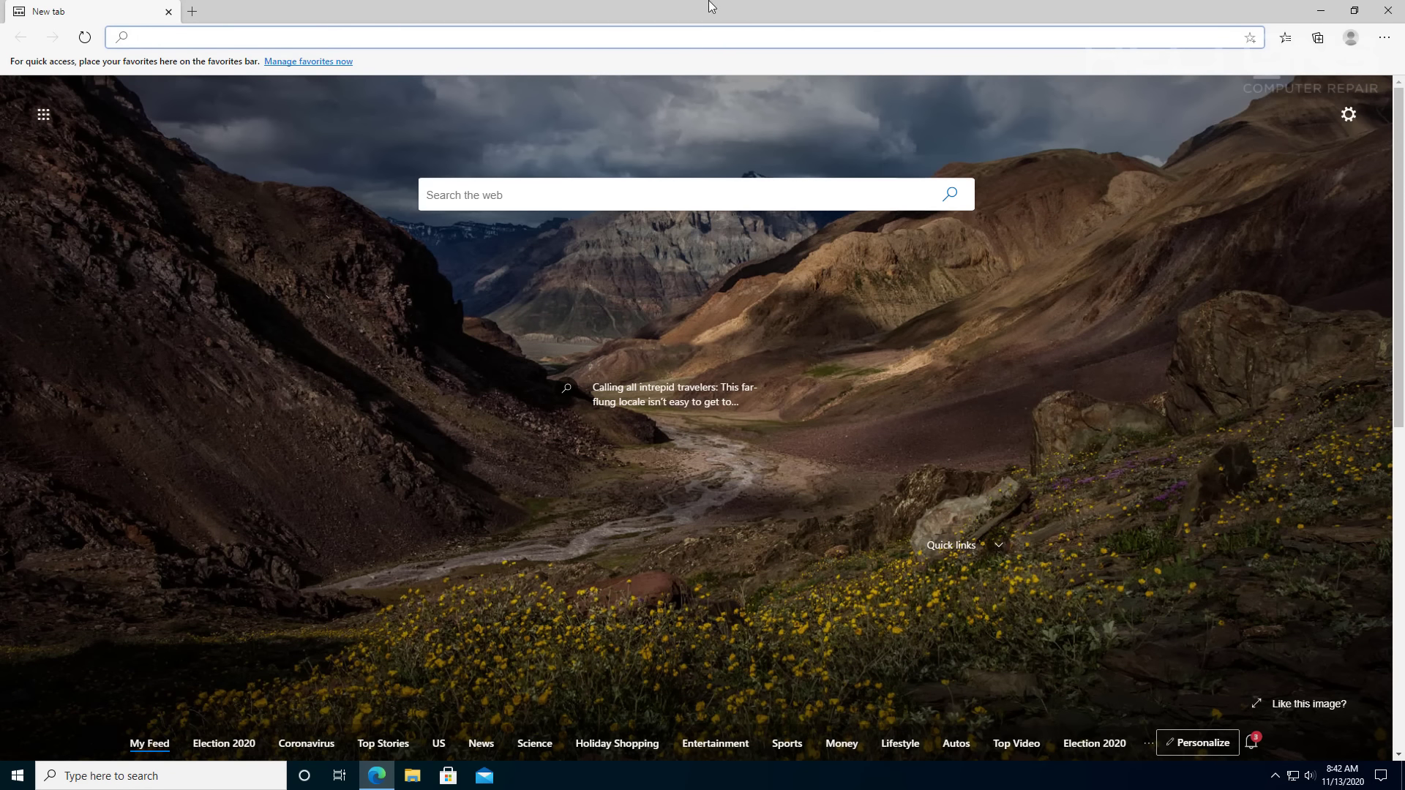
# Search 'whats my ip' on google.com and open whatismyip.com in a new tab.
pyautogui.write('google.com')
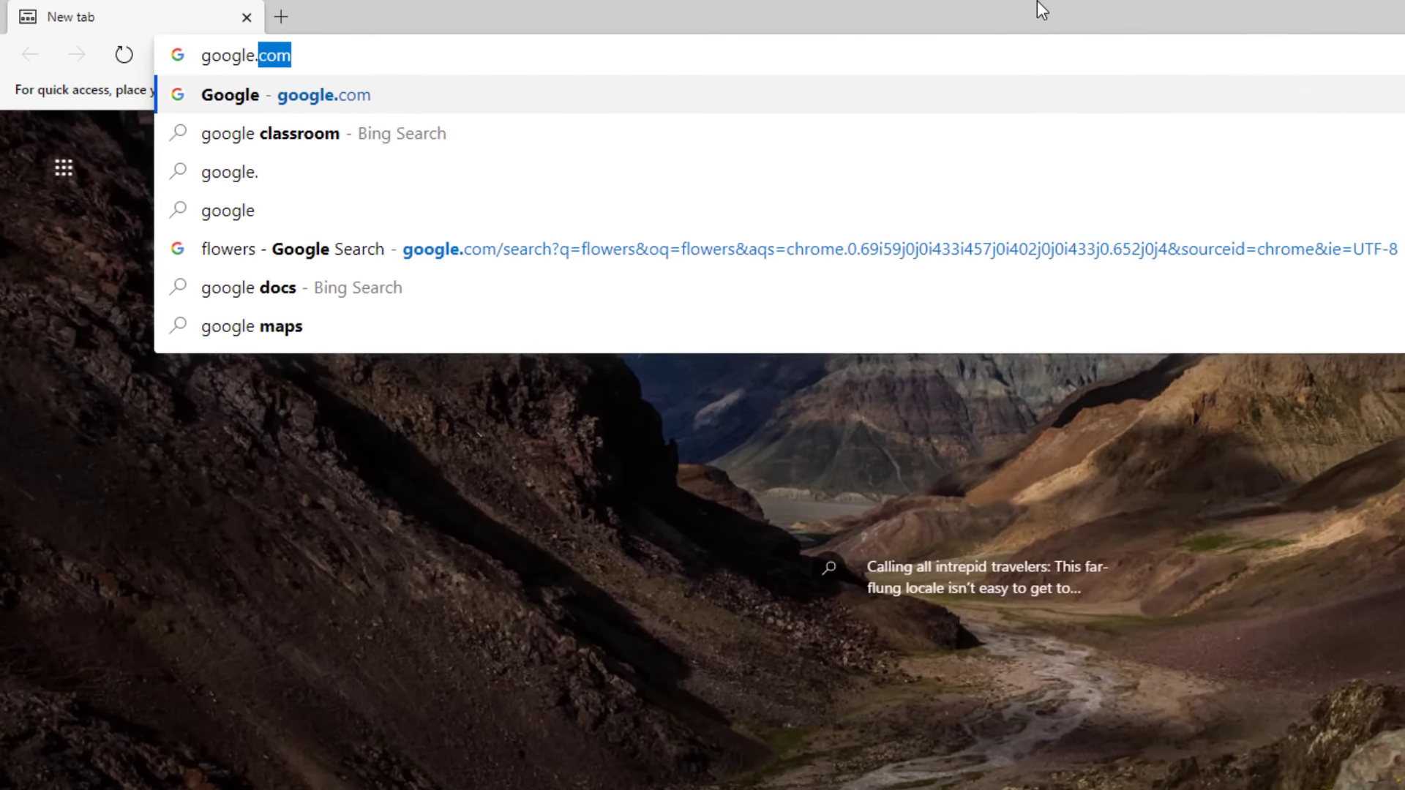
pyautogui.press('Return')
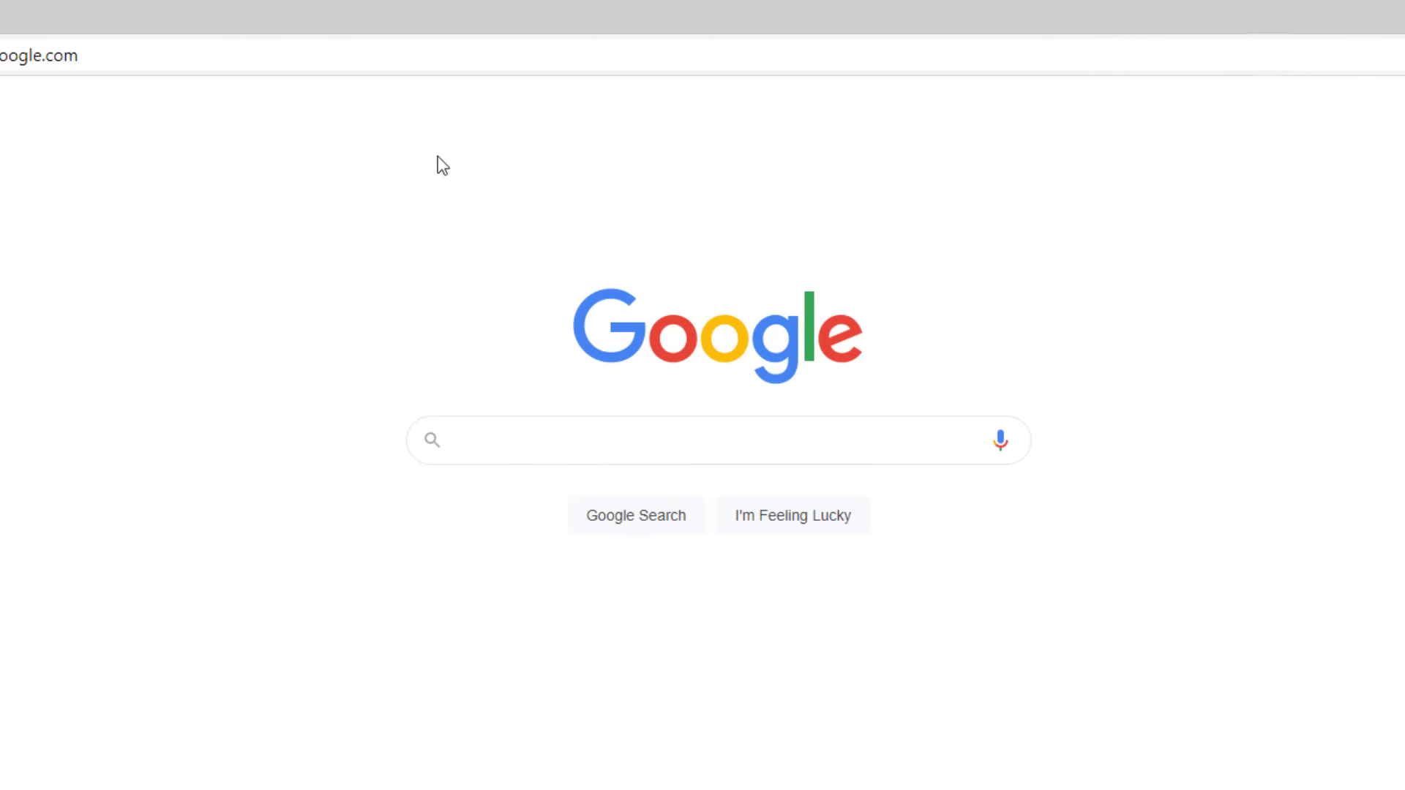
pyautogui.click(501, 430)
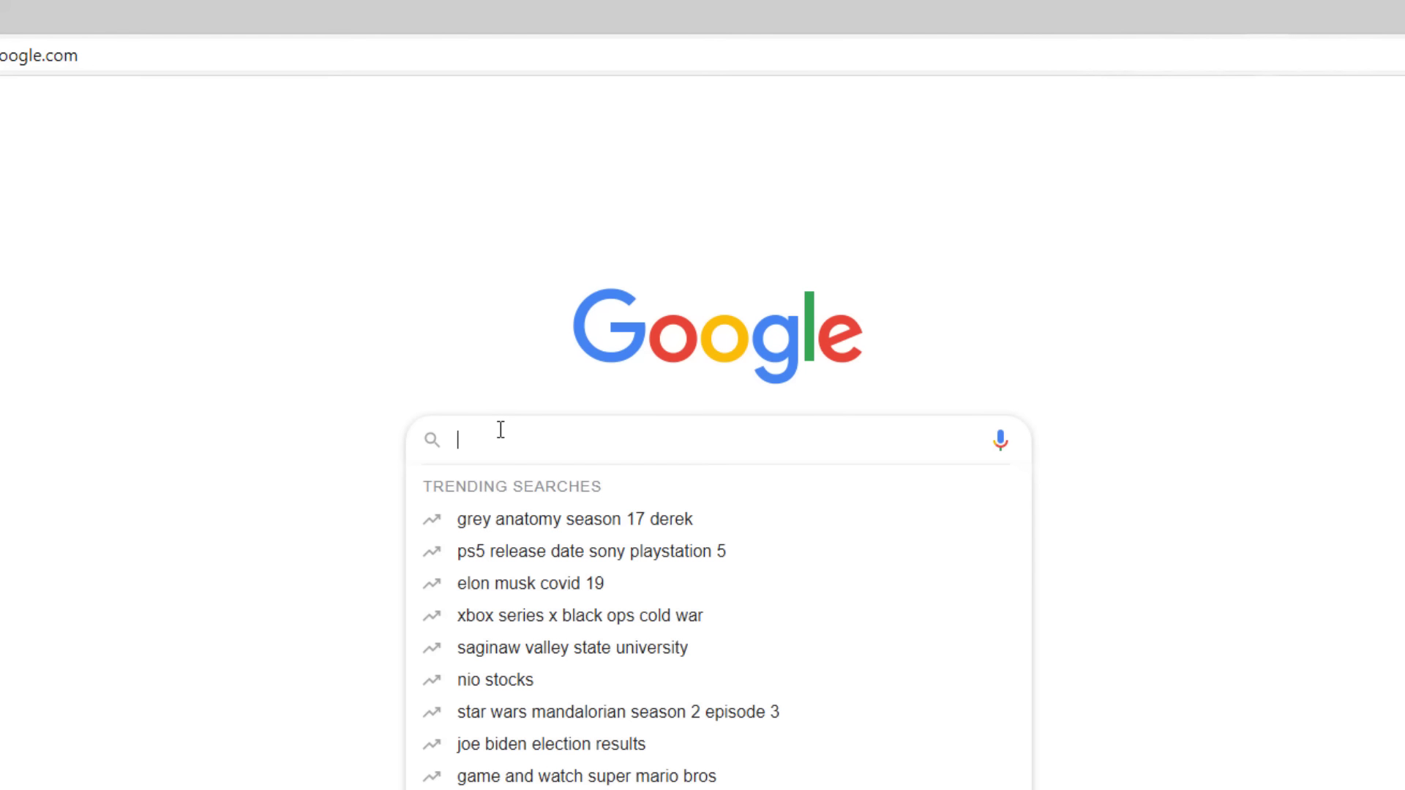
pyautogui.write('whats my ip')
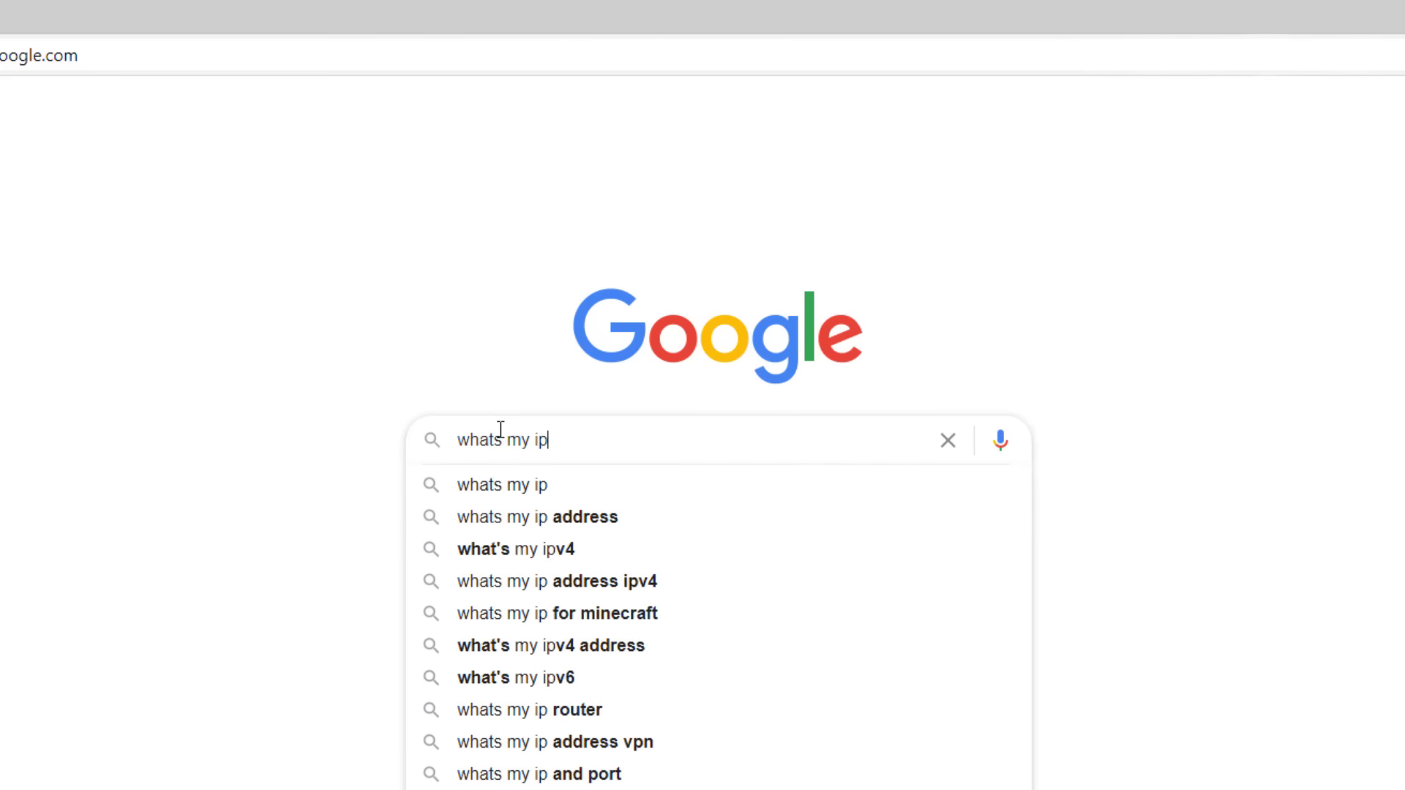
pyautogui.press('Return')
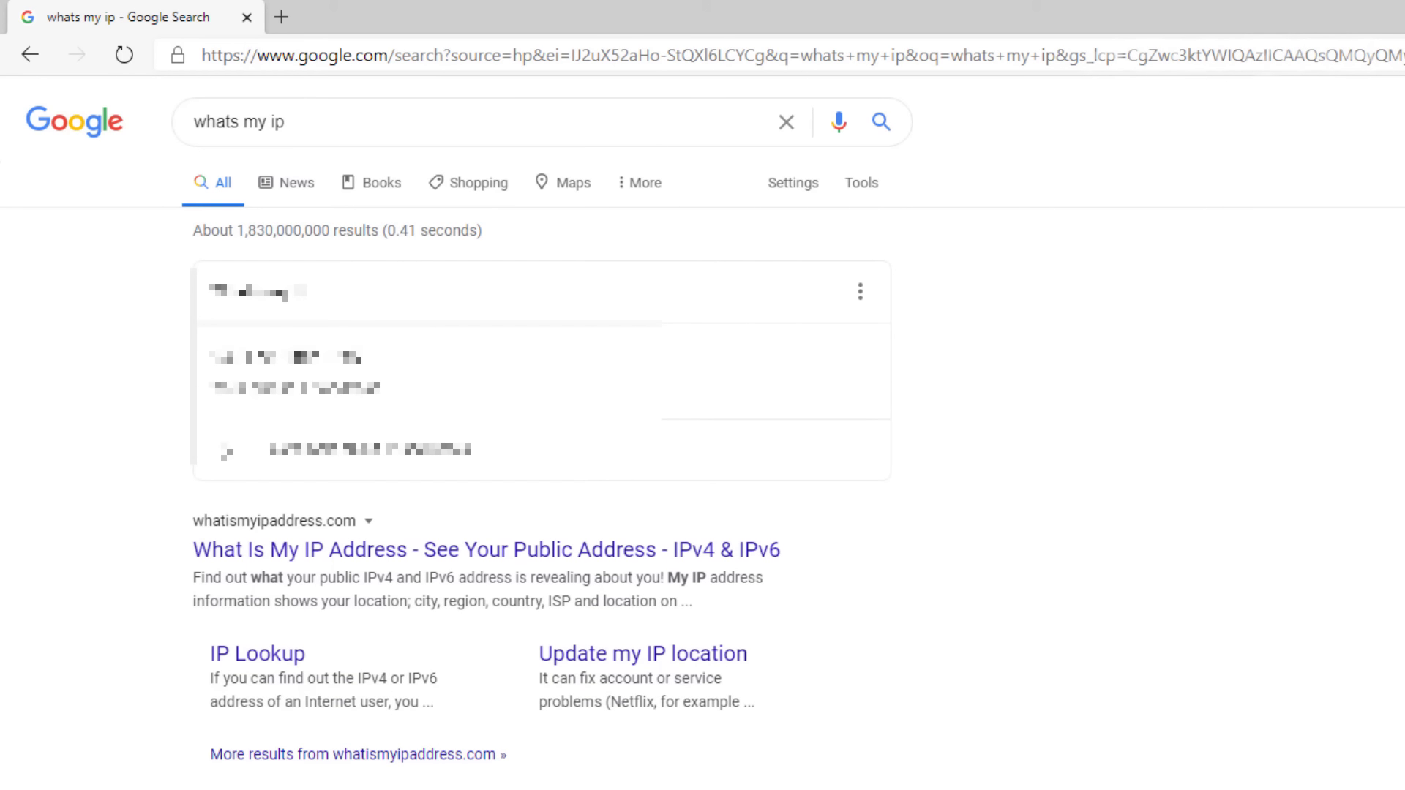
pyautogui.middleClick(426, 789)
pyautogui.click(380, 24)
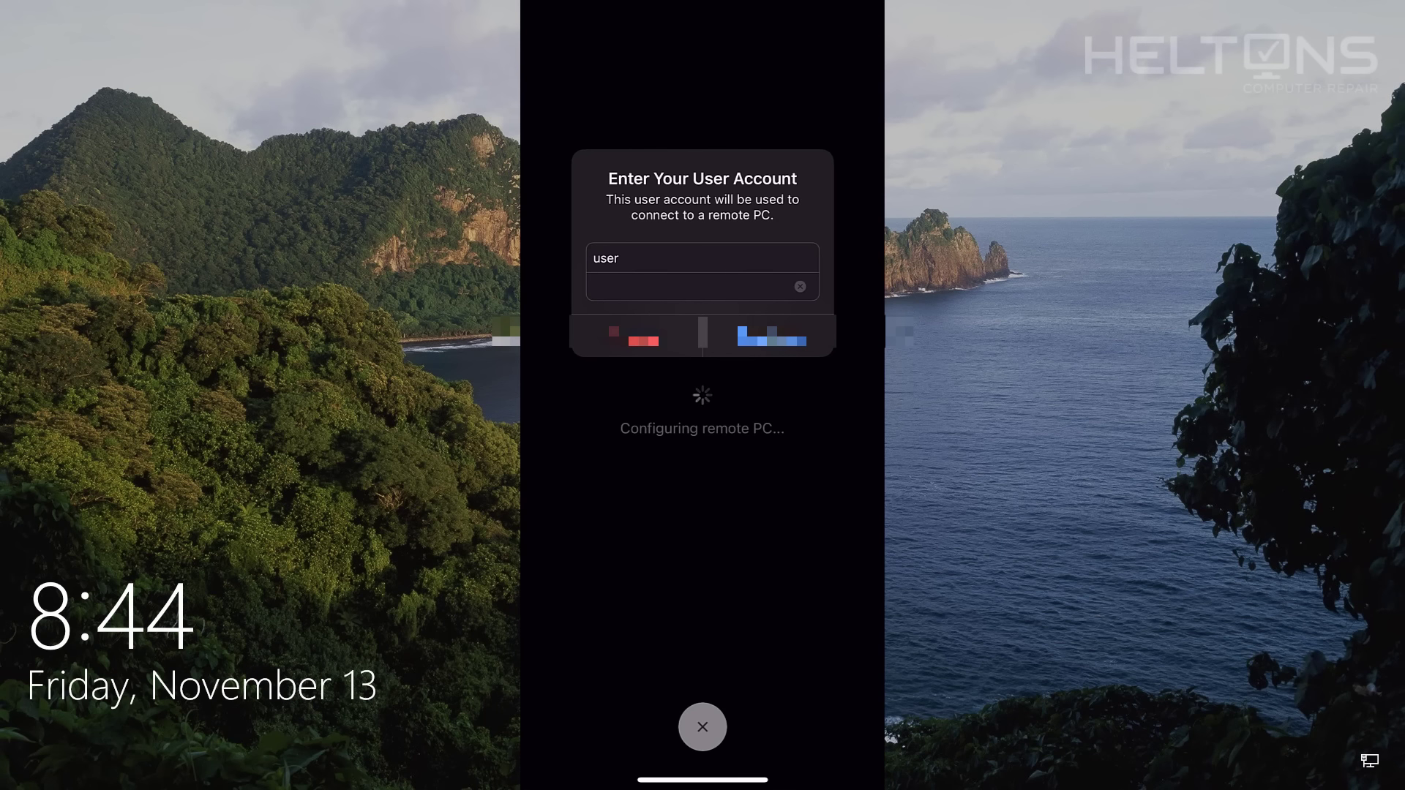
# Connect to the remote PC's desktop, open and close its Start menu, and show the keyboard.
pyautogui.click(771, 336)
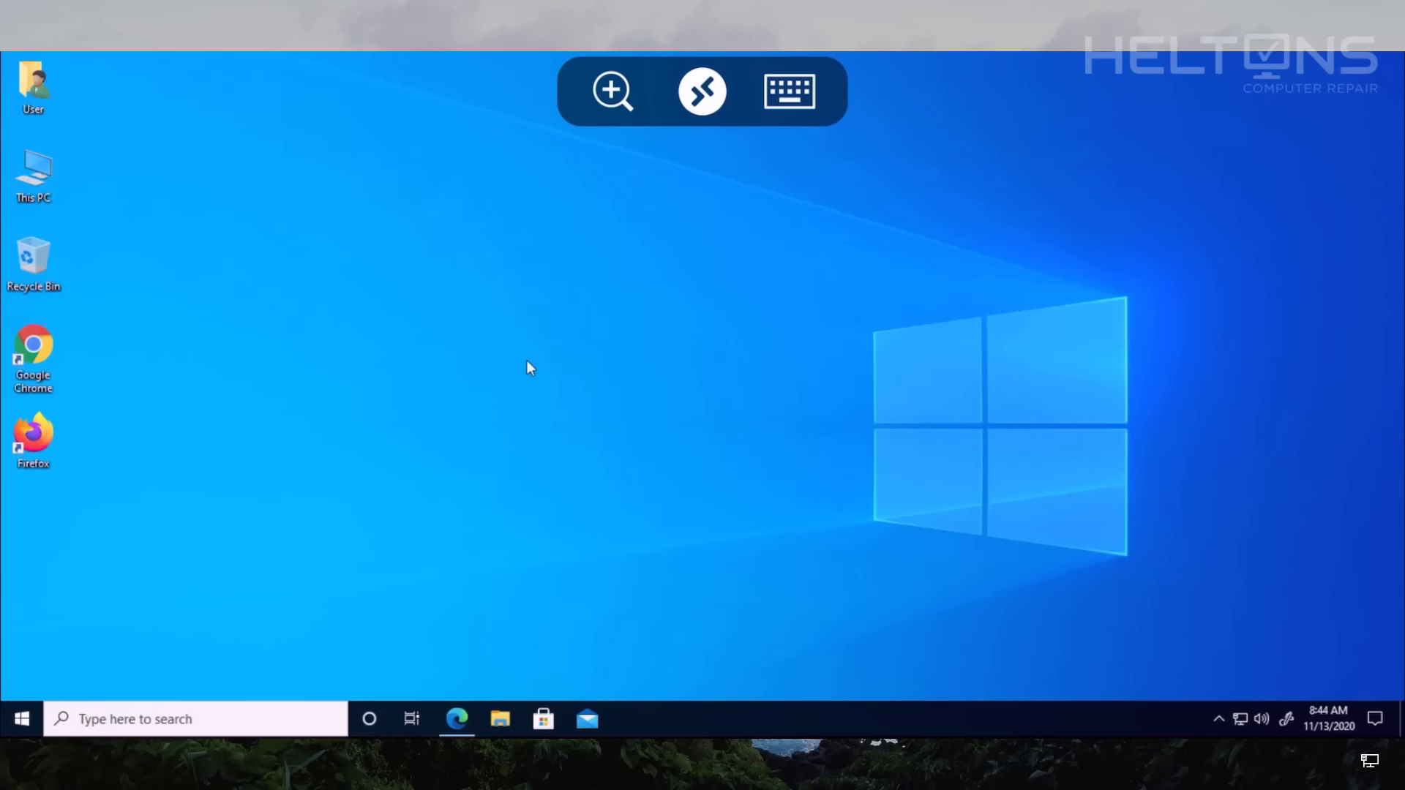
pyautogui.click(23, 720)
pyautogui.click(22, 722)
pyautogui.click(789, 90)
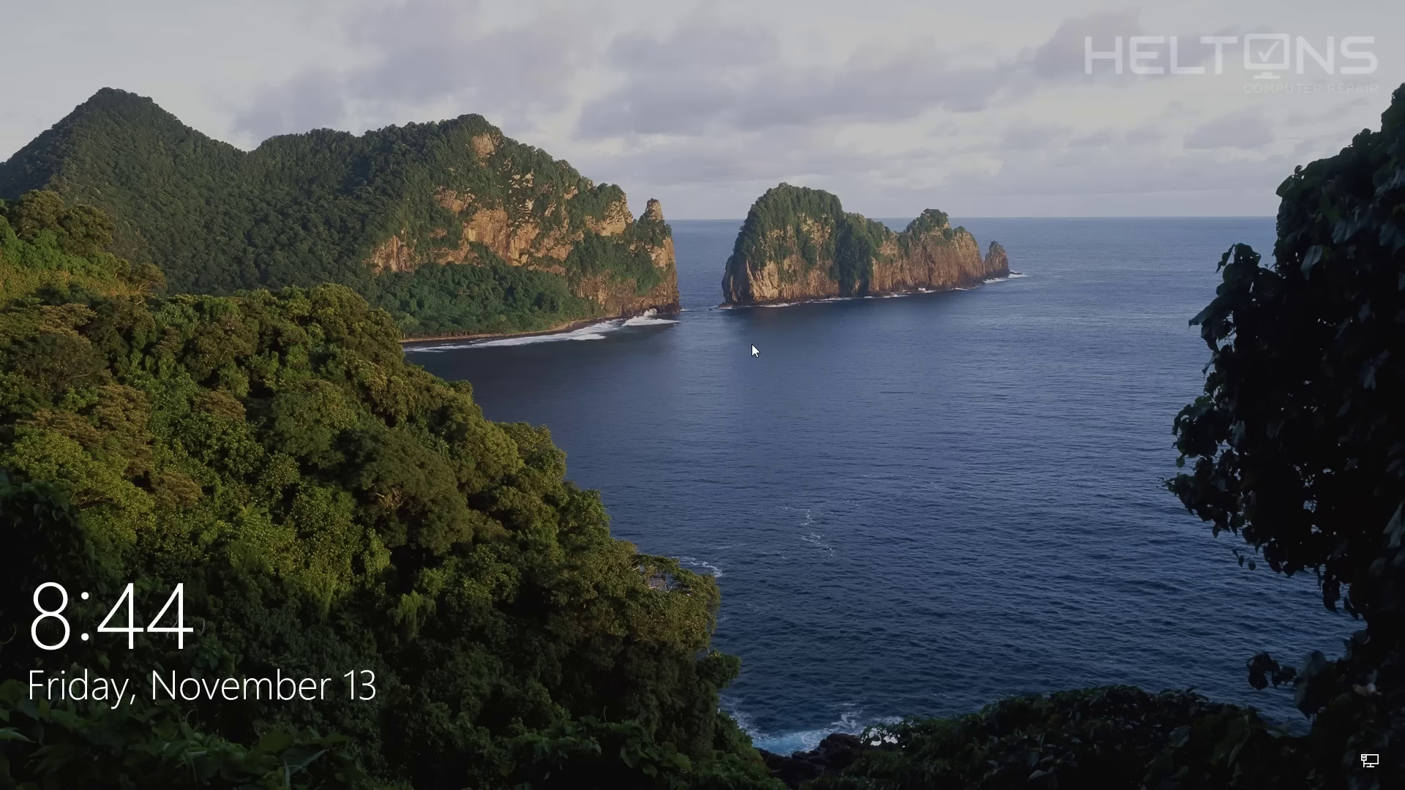
# Dismiss the lock screen and sign in with the account password to reach the desktop.
pyautogui.click(994, 368)
pyautogui.write('*********')
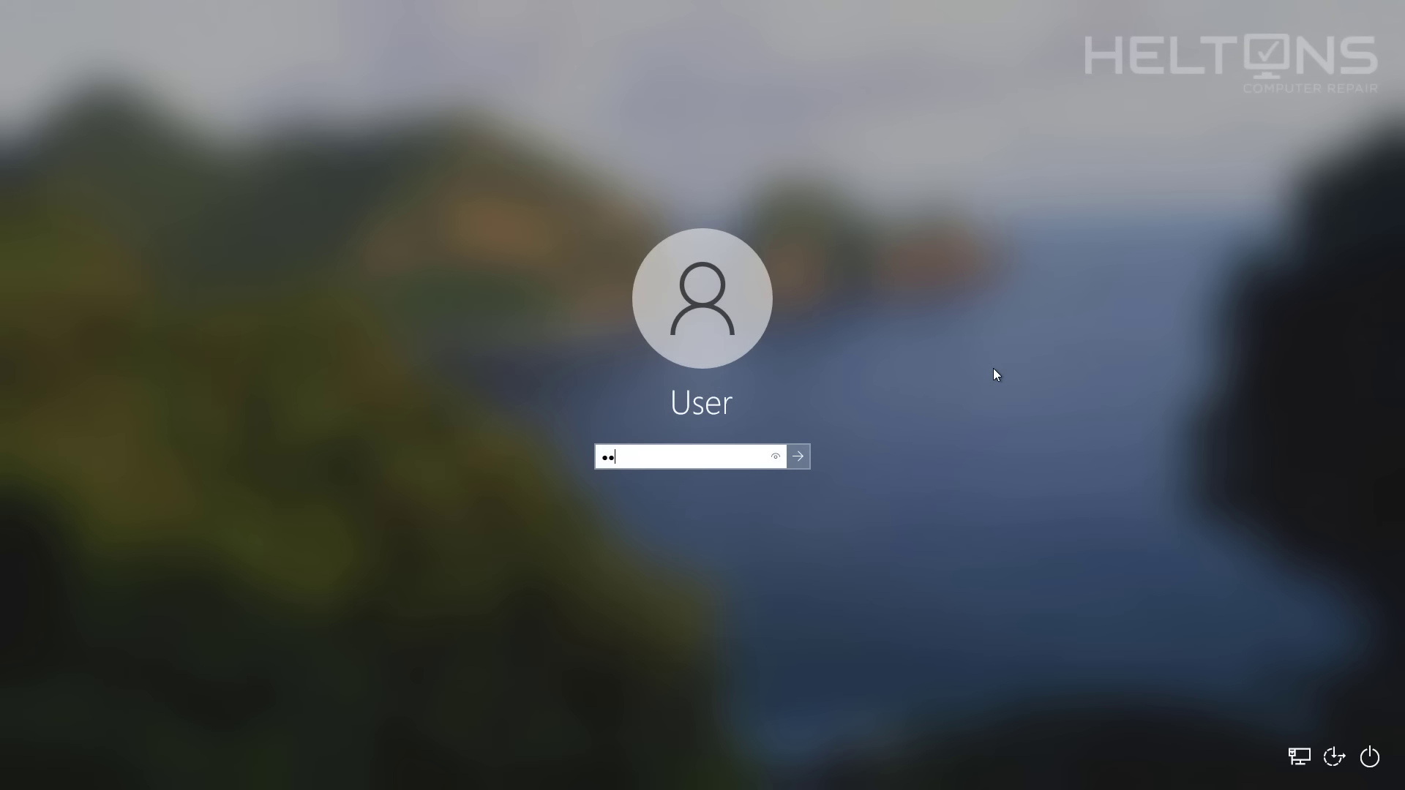
pyautogui.write('***')
pyautogui.press('Return')
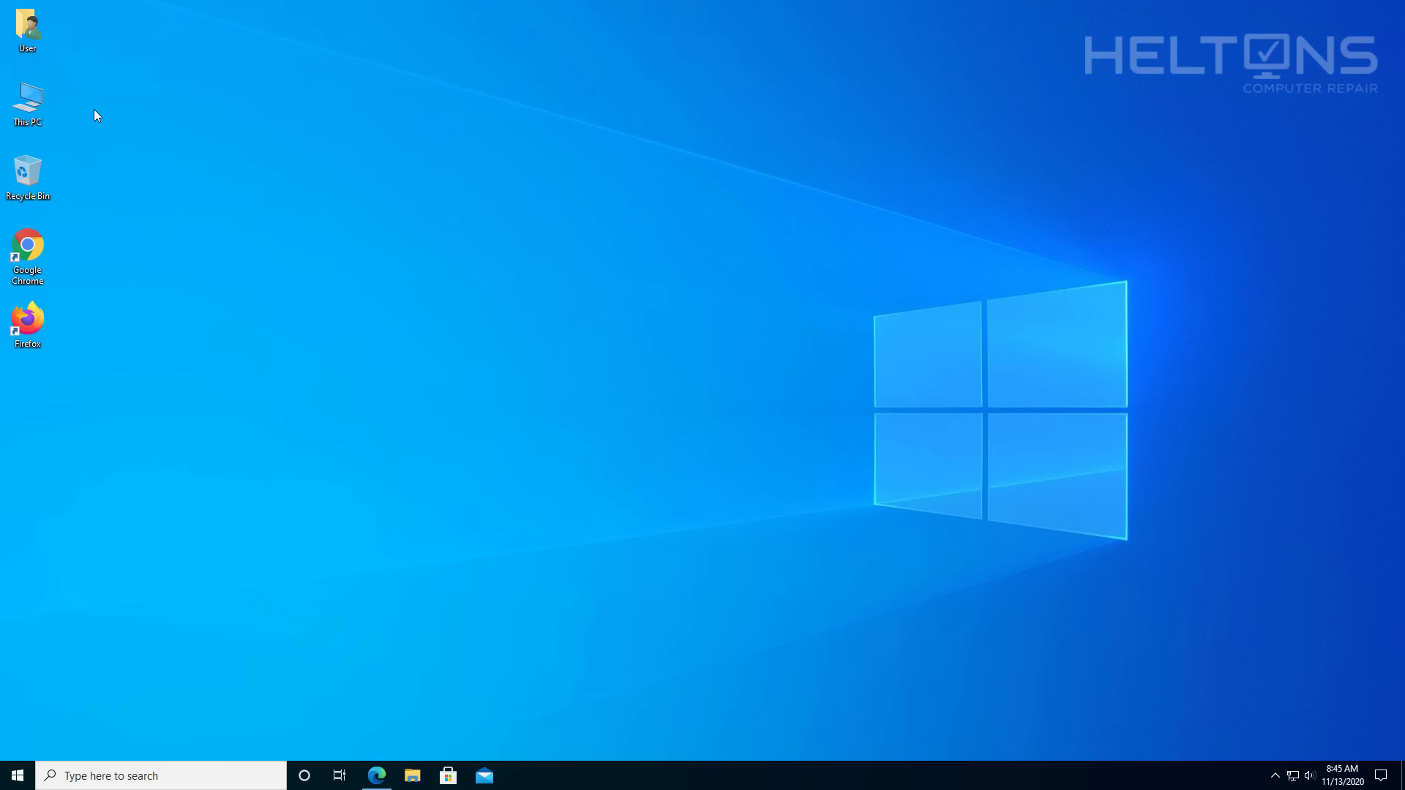
# Set This PC's Remote settings to Don't allow remote connections and confirm.
pyautogui.rightClick(29, 112)
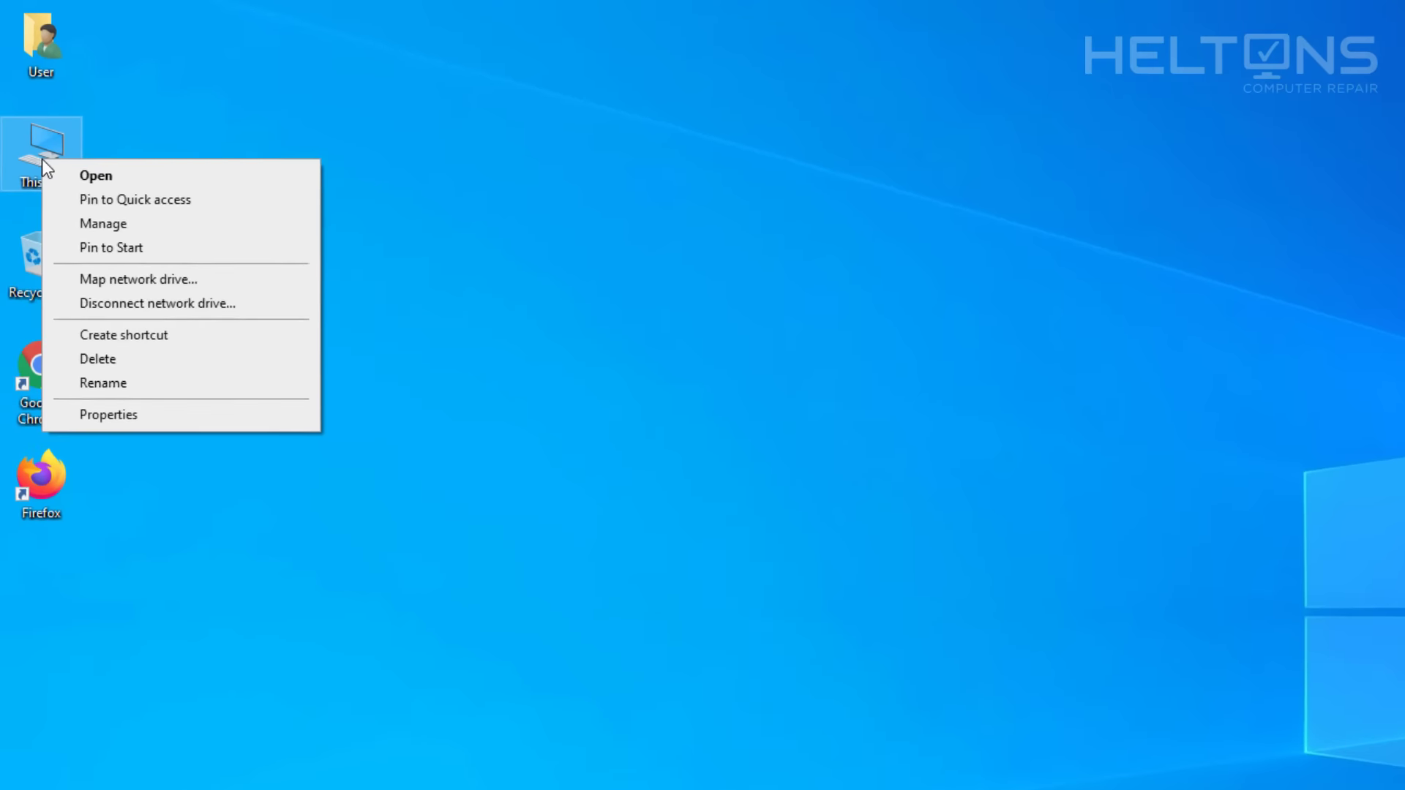
pyautogui.click(165, 461)
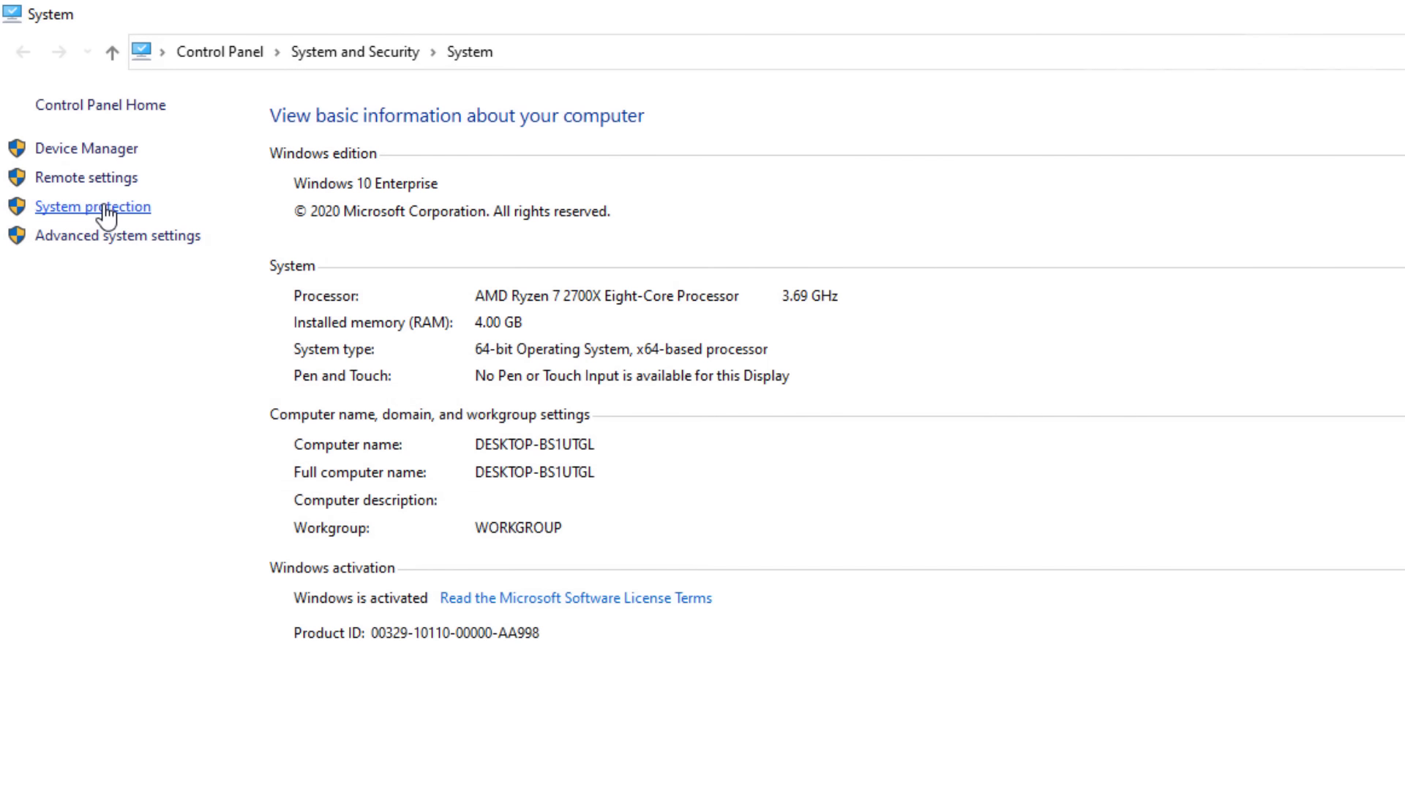
pyautogui.click(108, 209)
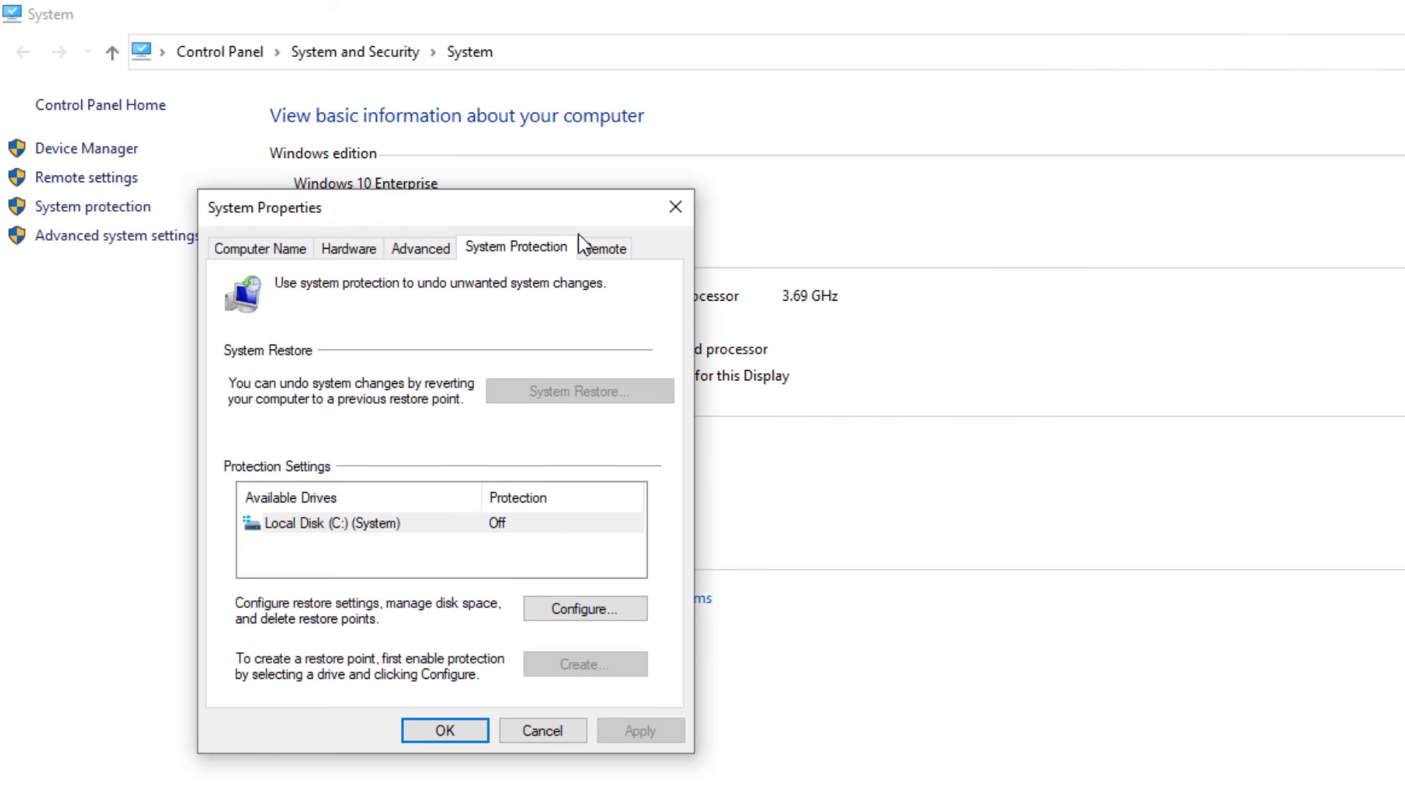
pyautogui.click(676, 207)
pyautogui.click(64, 179)
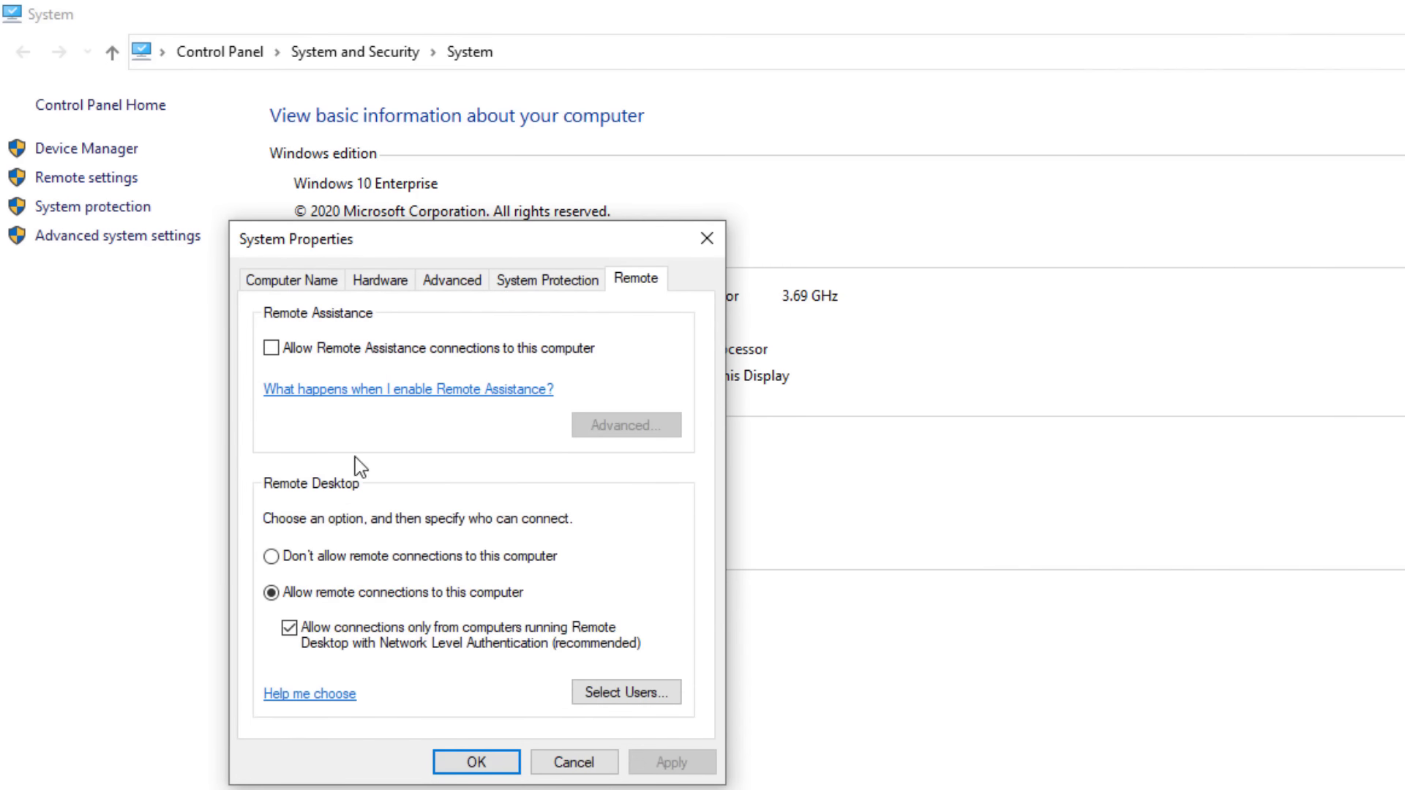
pyautogui.click(365, 556)
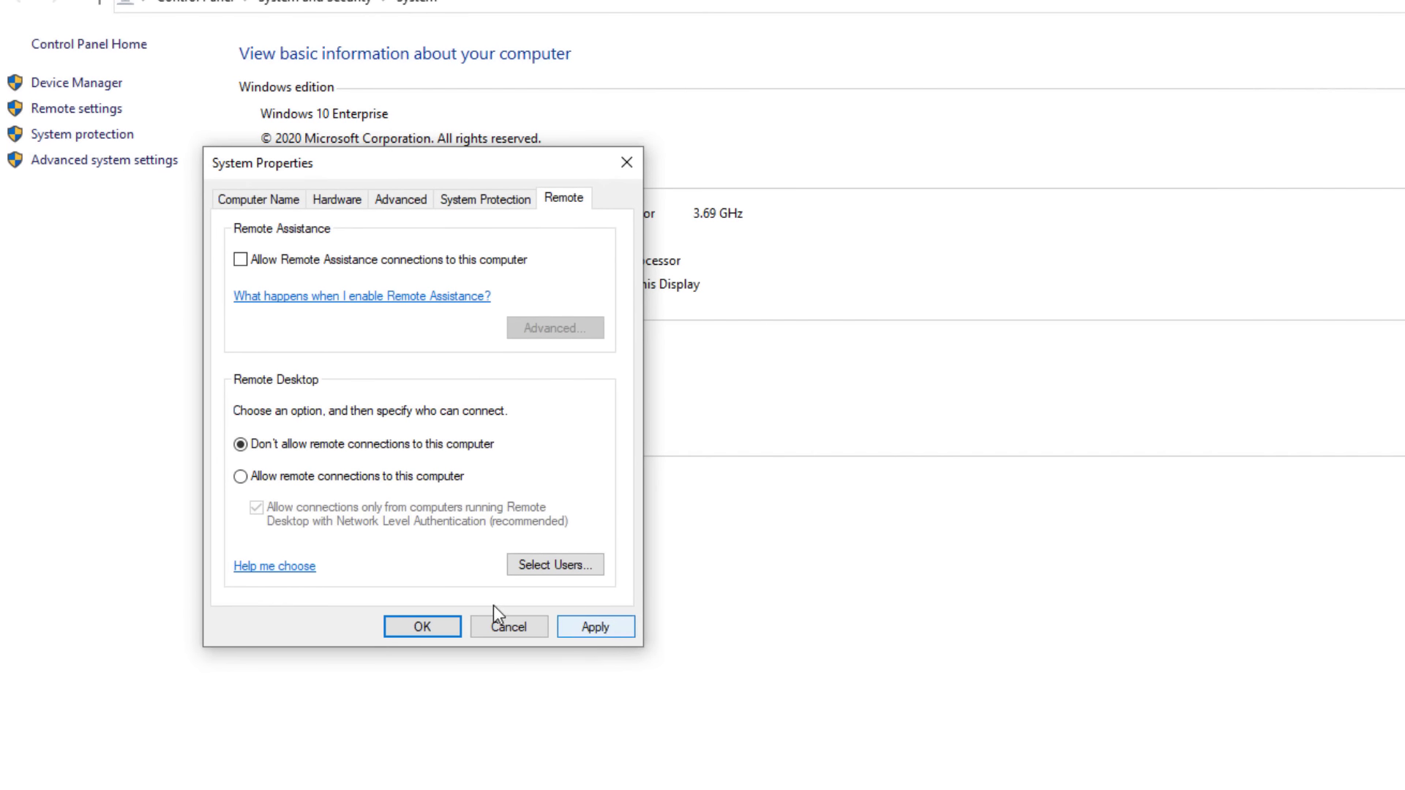
pyautogui.click(505, 629)
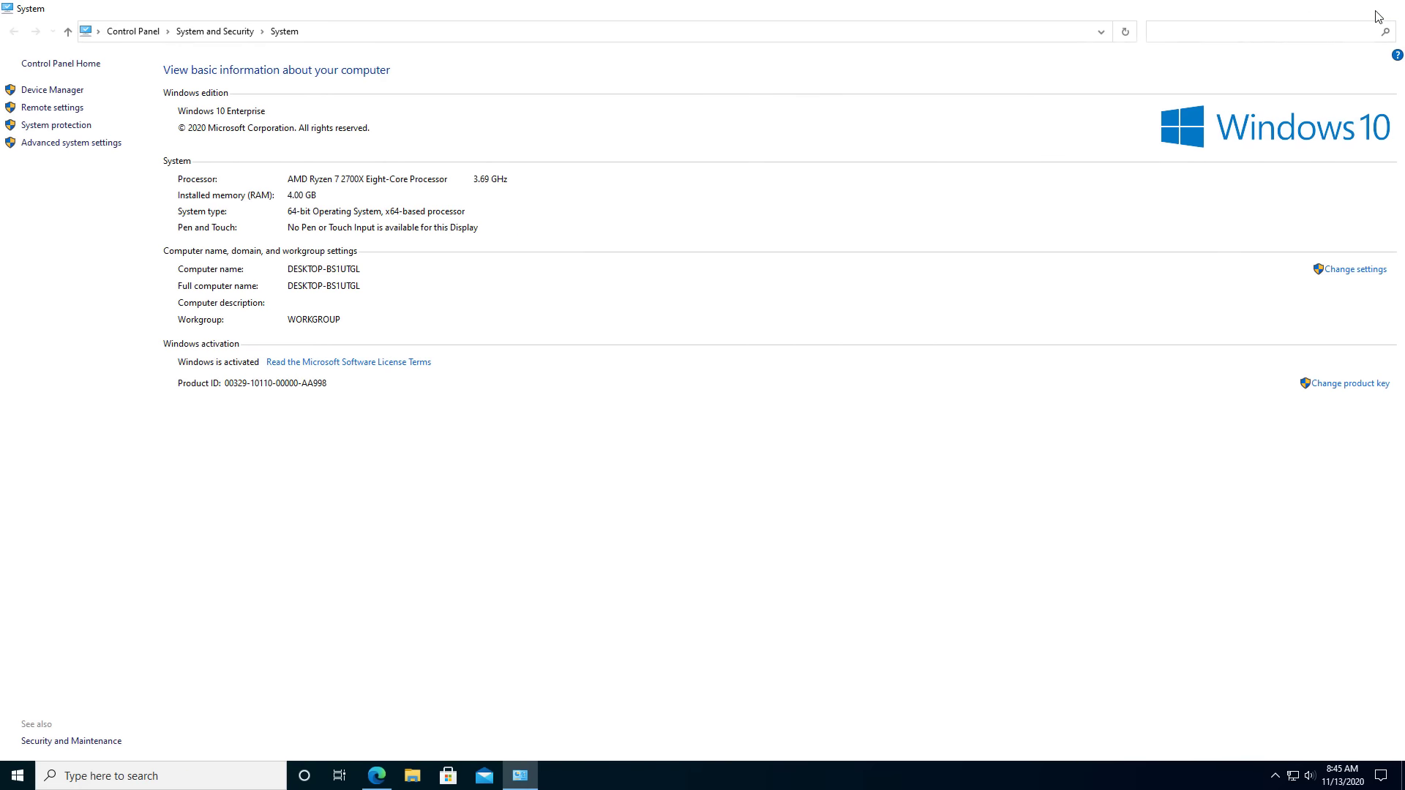
# Close the System window and the Edge browser.
pyautogui.click(1399, 6)
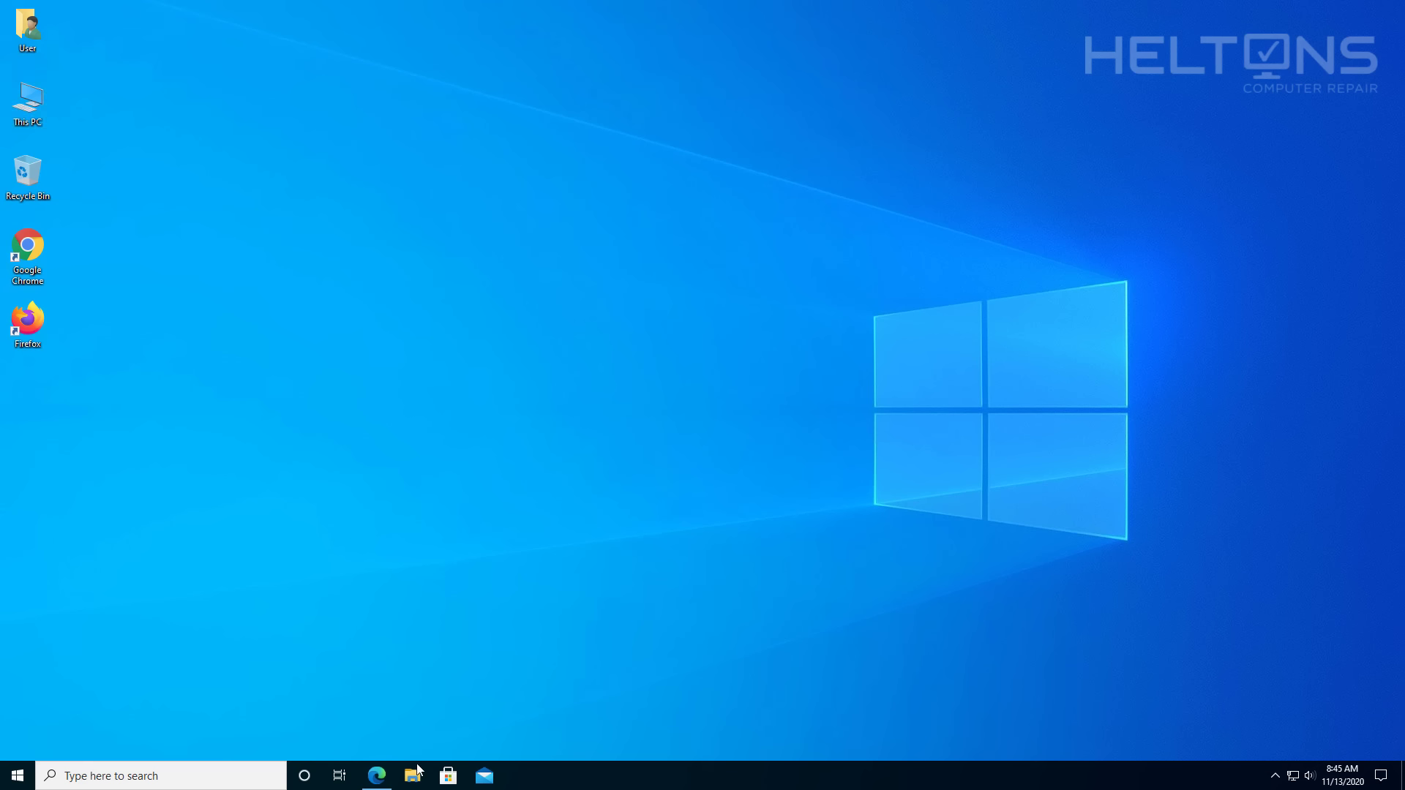
pyautogui.click(376, 775)
pyautogui.click(1388, 10)
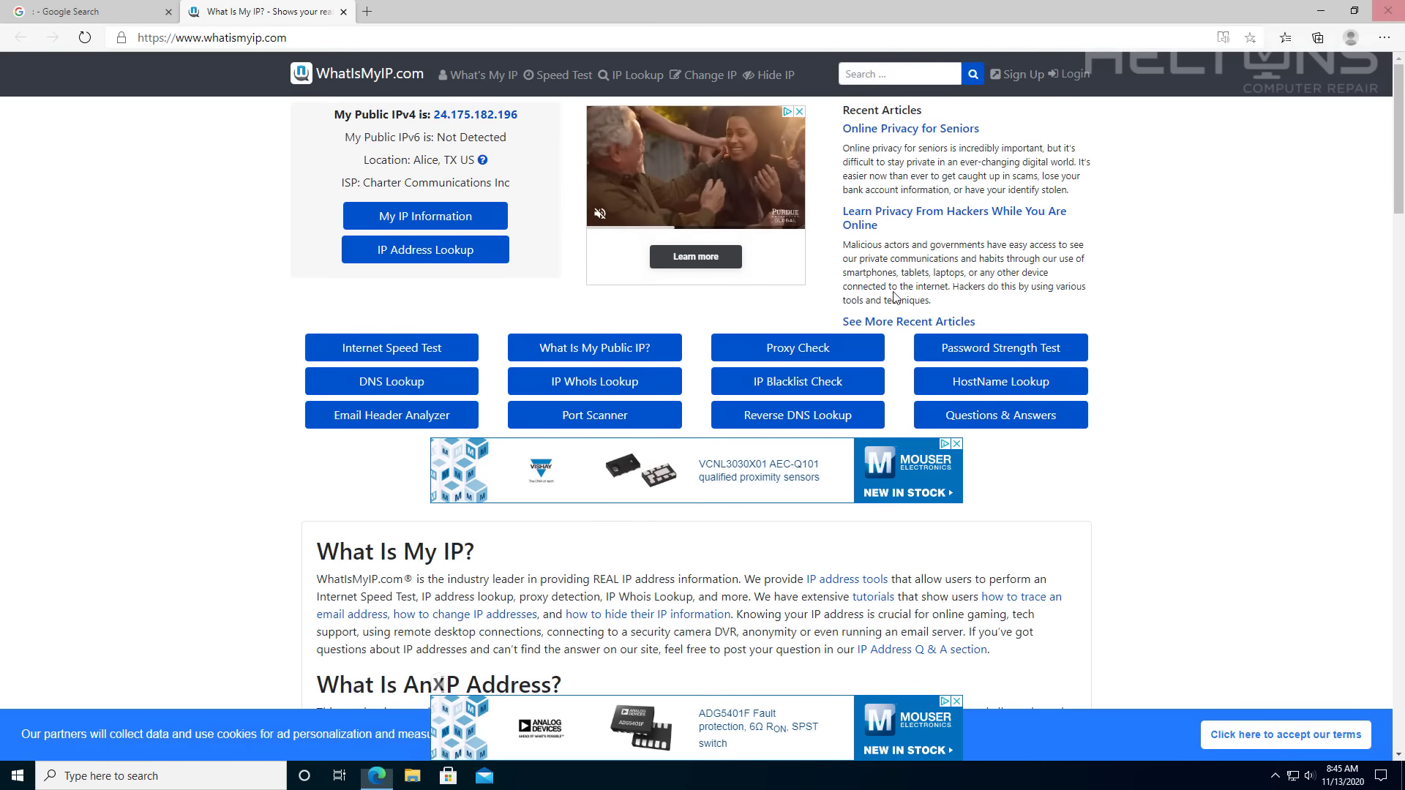